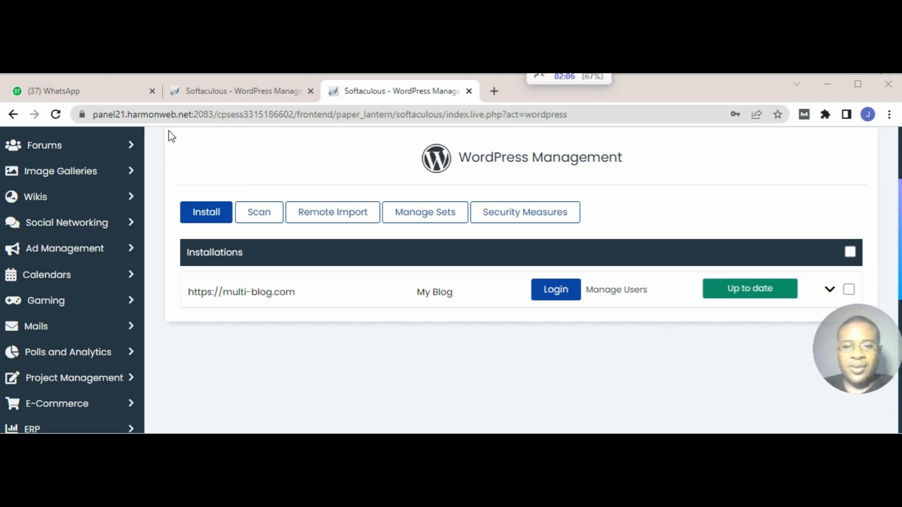
pyautogui.click(494, 91)
pyautogui.write('jooma.com.ng')
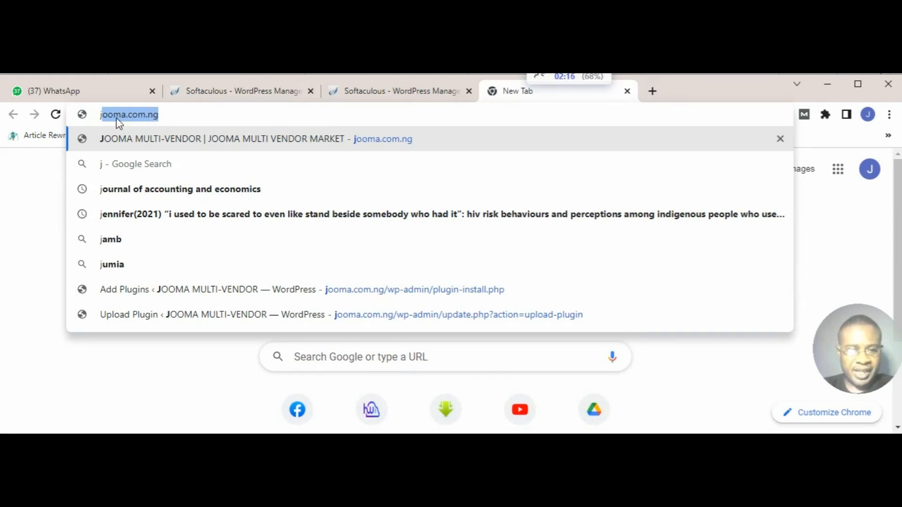
pyautogui.click(44, 175)
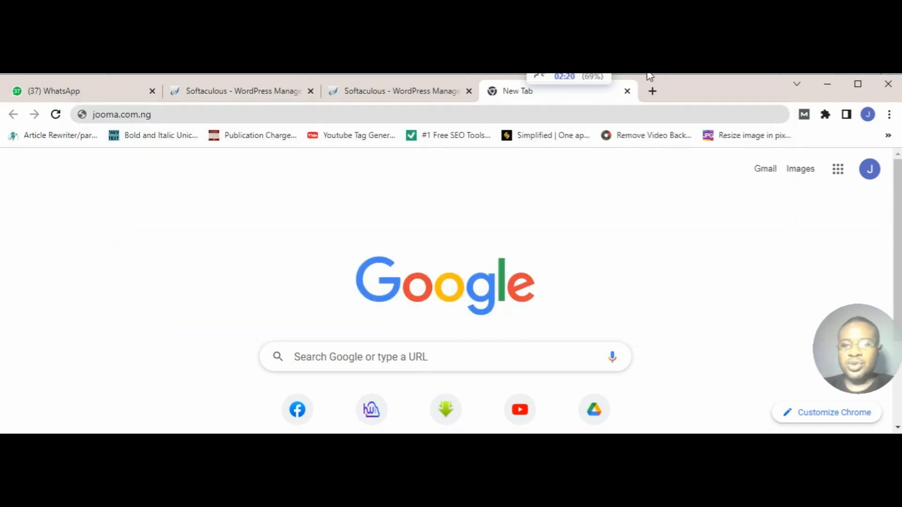
pyautogui.click(627, 92)
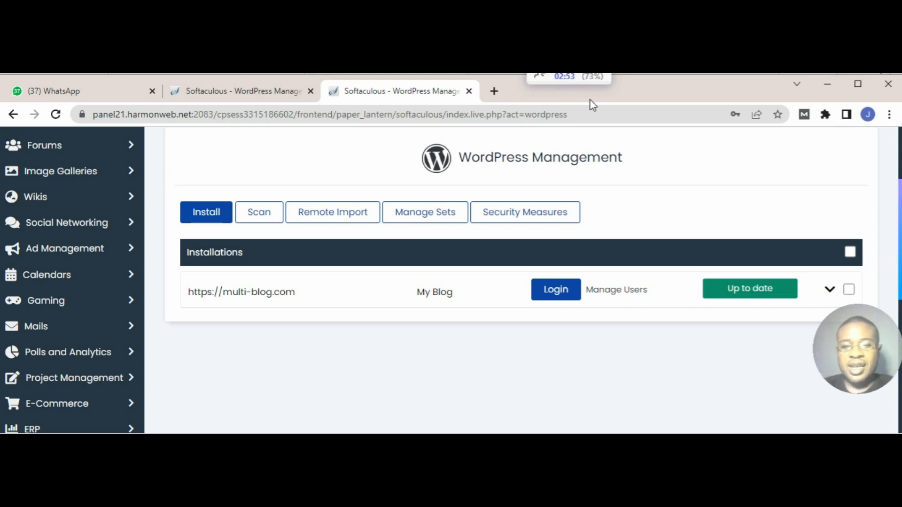
# Step: Open namecheap.com in a new browser tab
pyautogui.click(493, 91)
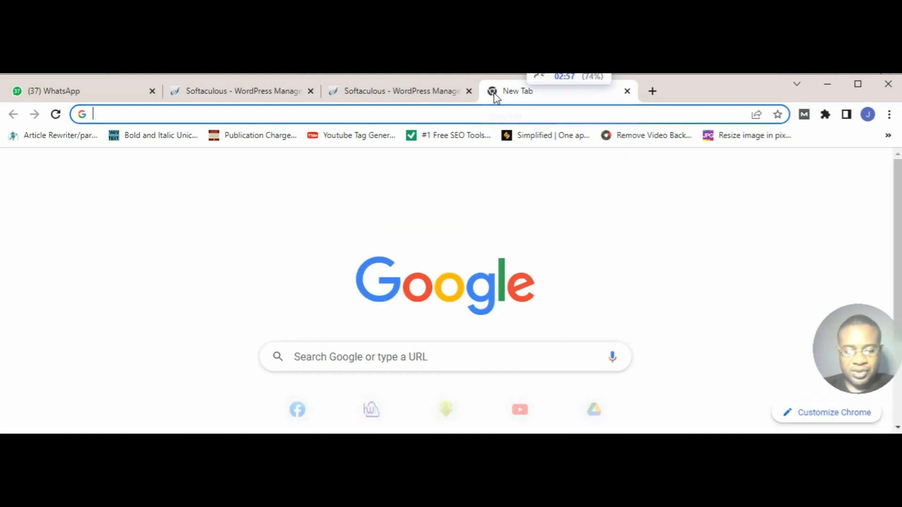
pyautogui.write('ne')
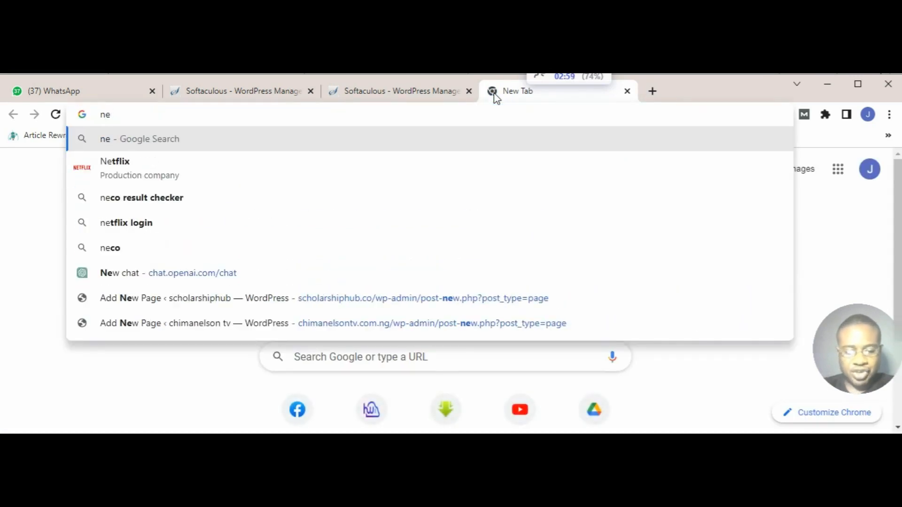
pyautogui.write('ampl')
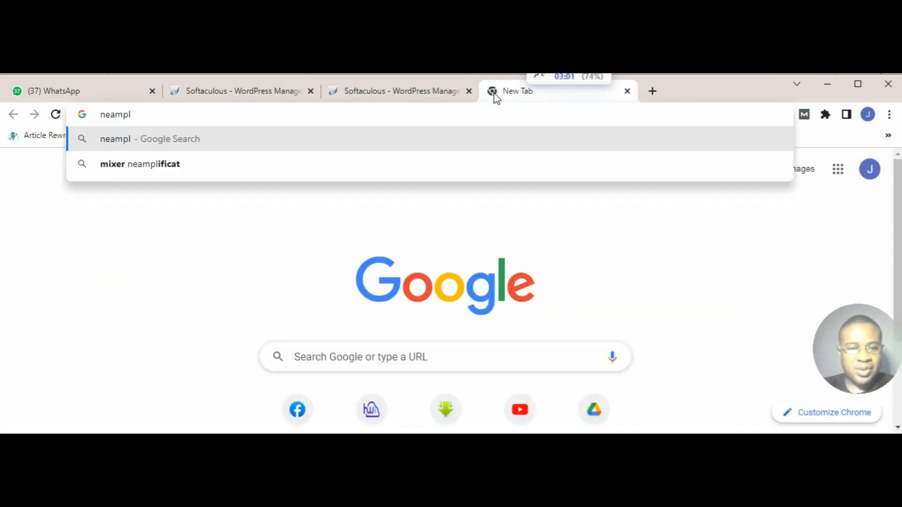
pyautogui.press('BackSpace')
pyautogui.press('BackSpace')
pyautogui.press('BackSpace')
pyautogui.press('BackSpace')
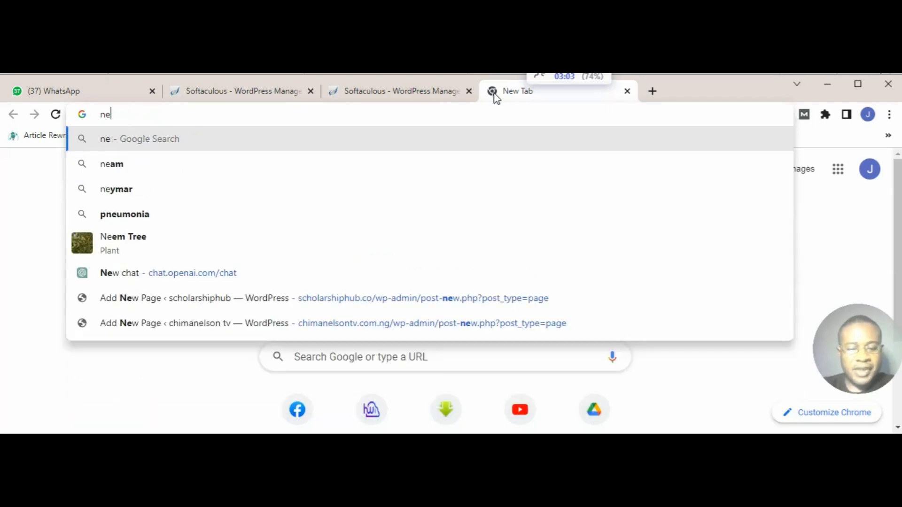
pyautogui.press('BackSpace')
pyautogui.write('ameche')
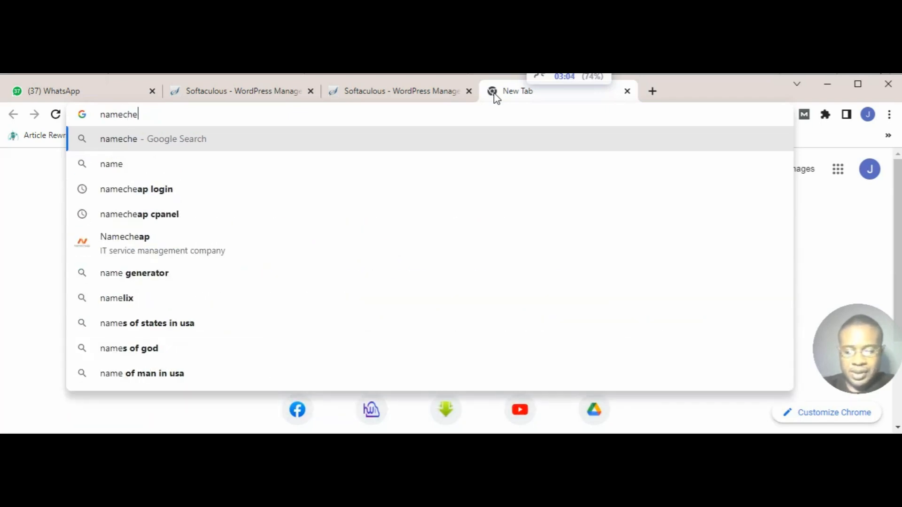
pyautogui.write('ap.com')
pyautogui.press('Return')
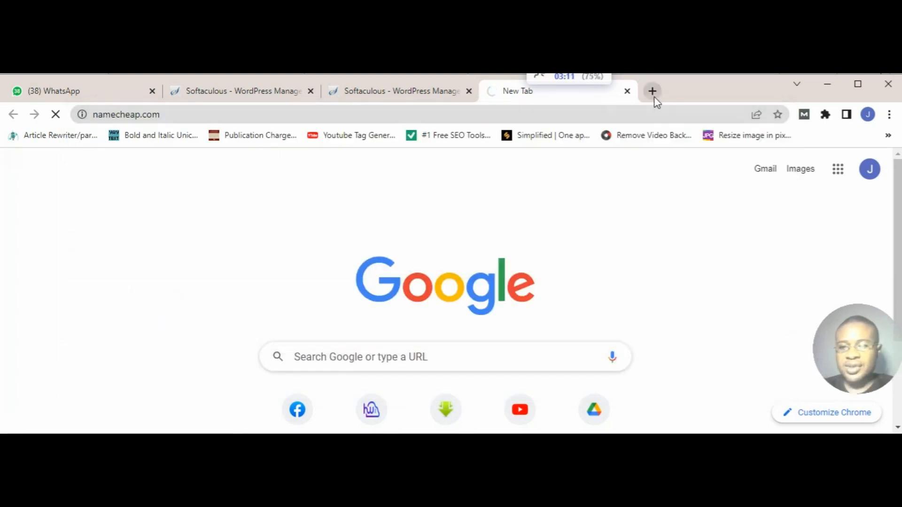
# Step: Open harmonweb.com in another new browser tab
pyautogui.click(653, 97)
pyautogui.write('ha')
pyautogui.press('Return')
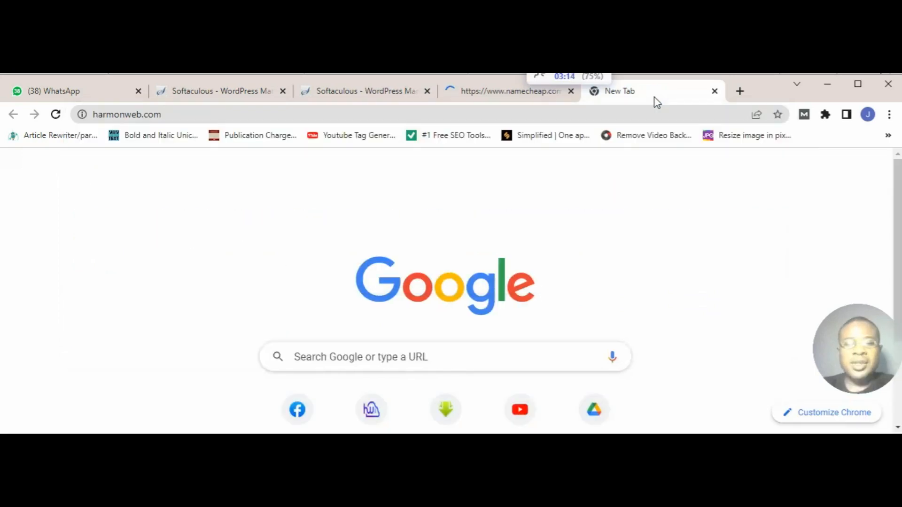
# Step: Search Namecheap's domain registration for the name "omaka"
pyautogui.click(511, 94)
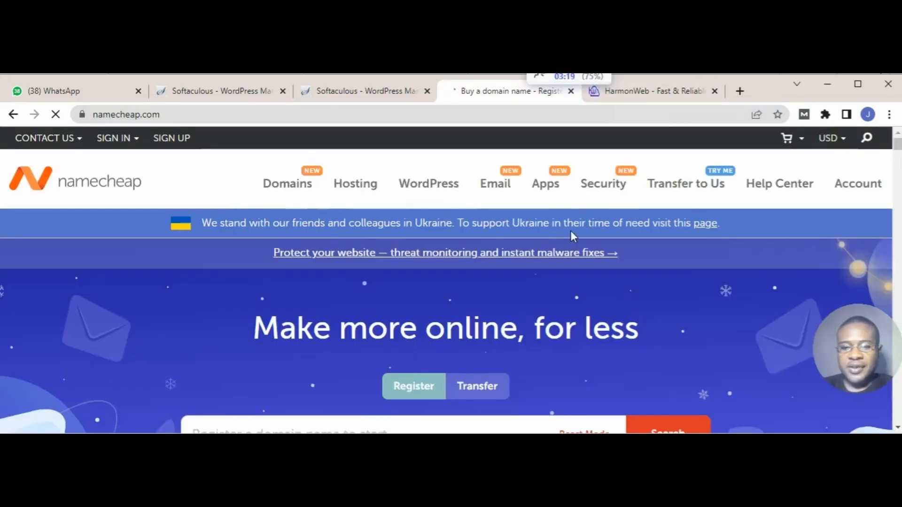
pyautogui.scroll(-5, 570, 231)
pyautogui.scroll(4, 570, 231)
pyautogui.scroll(-2, 570, 231)
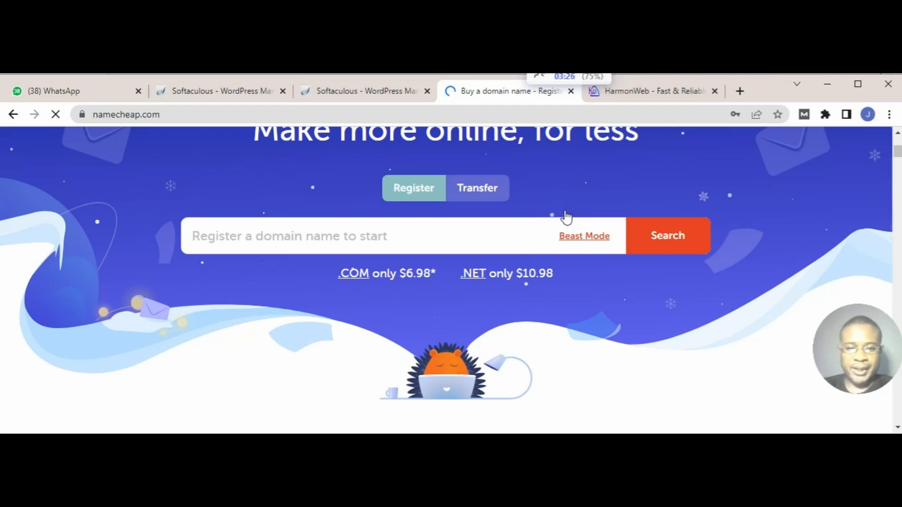
pyautogui.scroll(3, 586, 206)
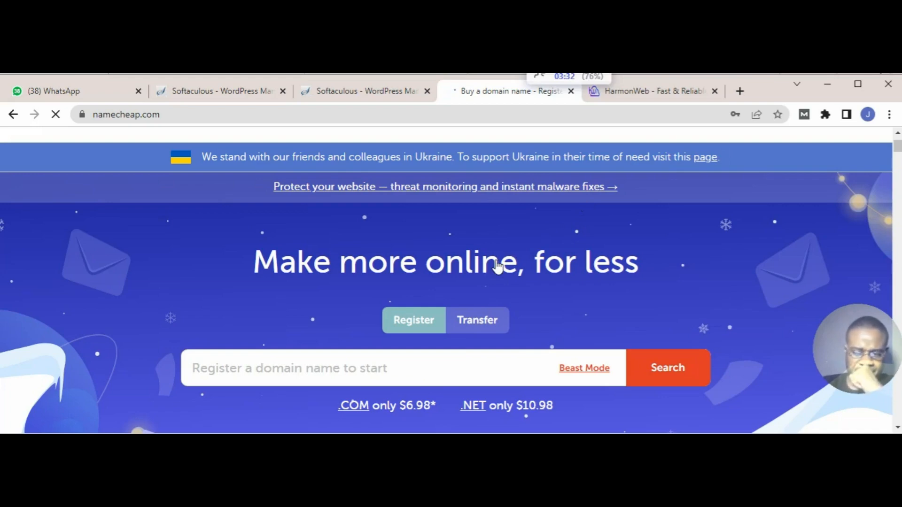
pyautogui.click(296, 377)
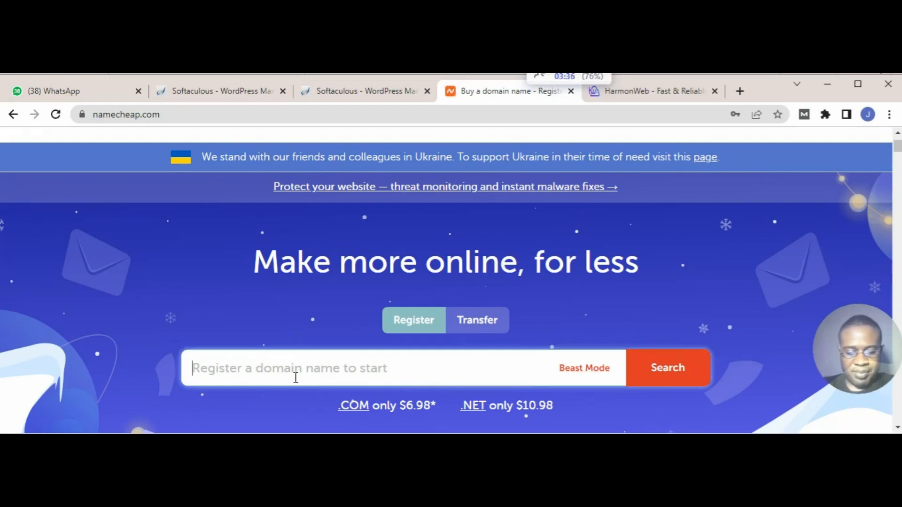
pyautogui.write('omaka')
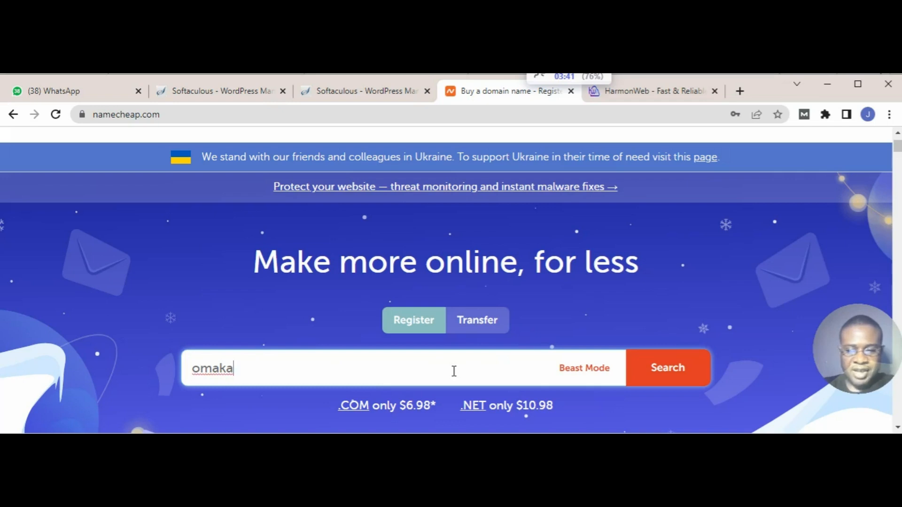
pyautogui.click(676, 372)
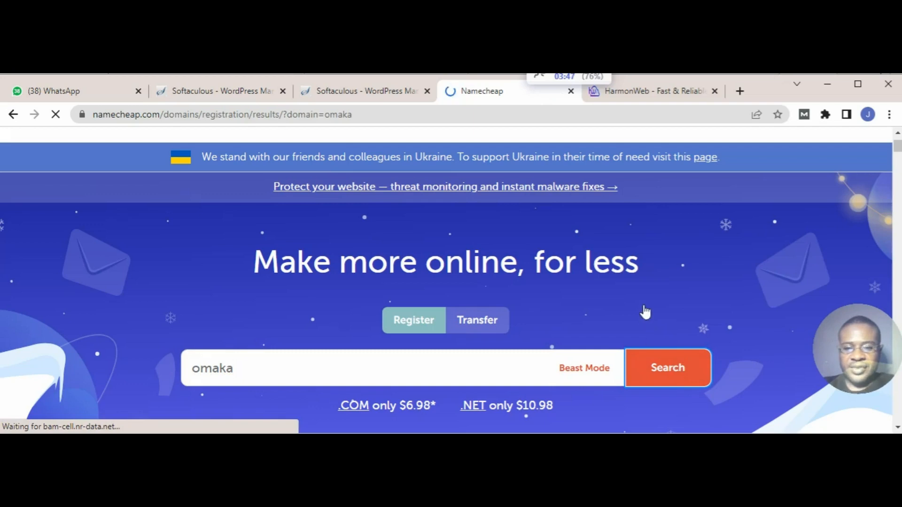
pyautogui.scroll(-3, 645, 312)
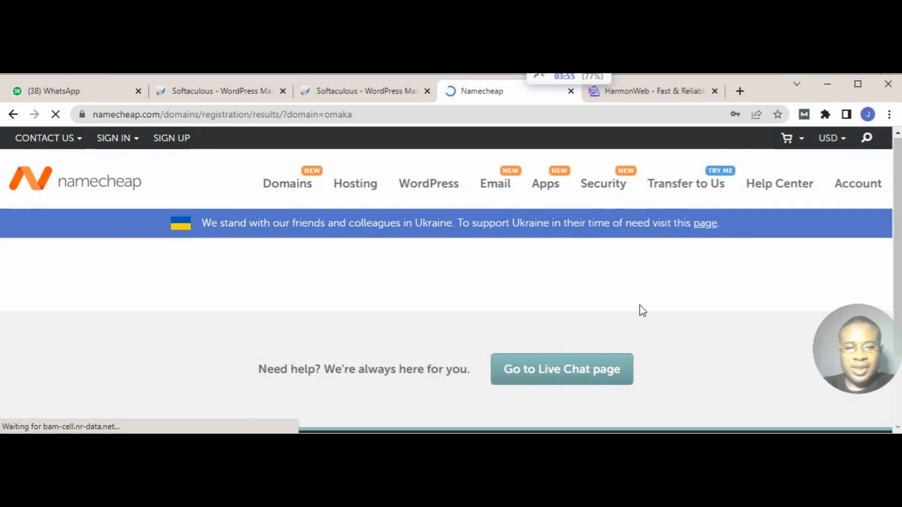
# Step: Switch to the HarmonWeb site and search its domain registration for "omakashop"
pyautogui.click(661, 99)
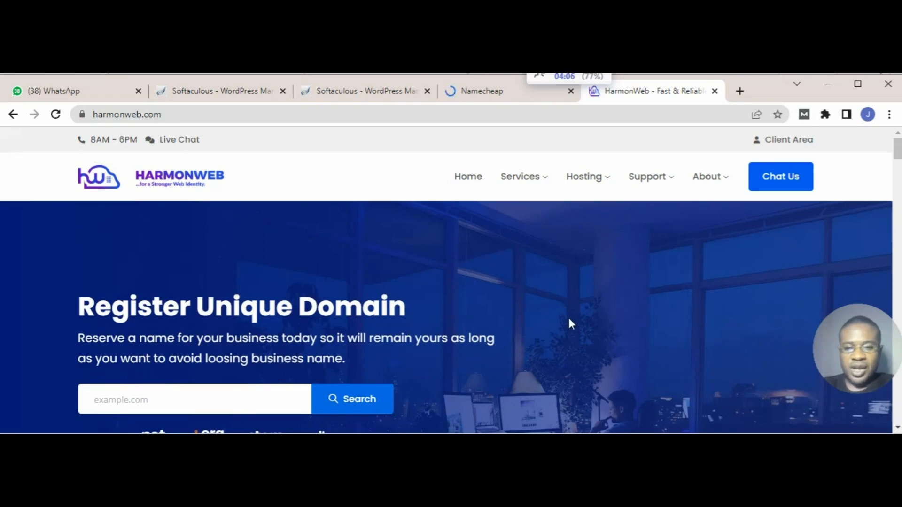
pyautogui.scroll(-1, 570, 323)
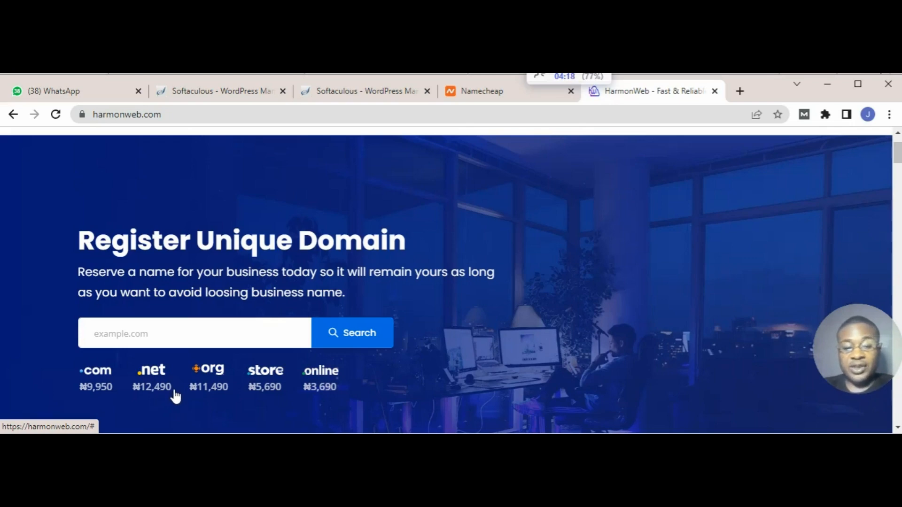
pyautogui.click(176, 346)
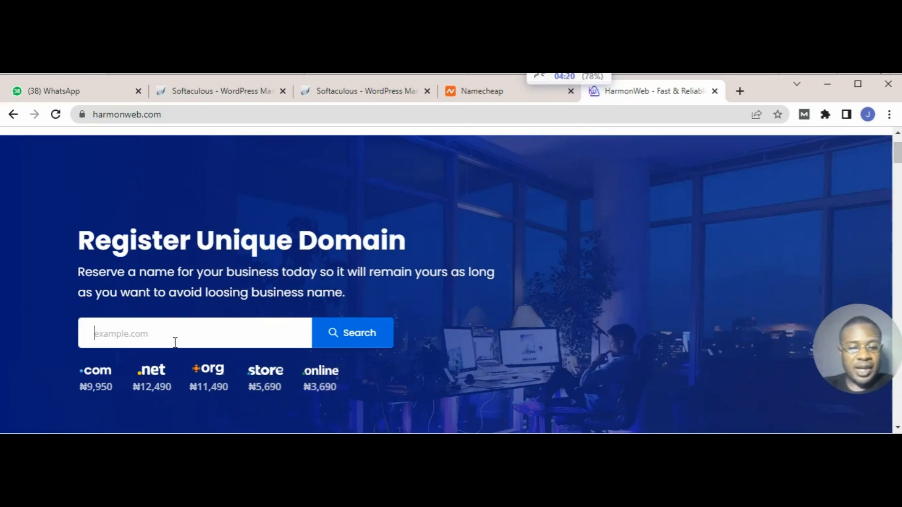
pyautogui.write('omaka')
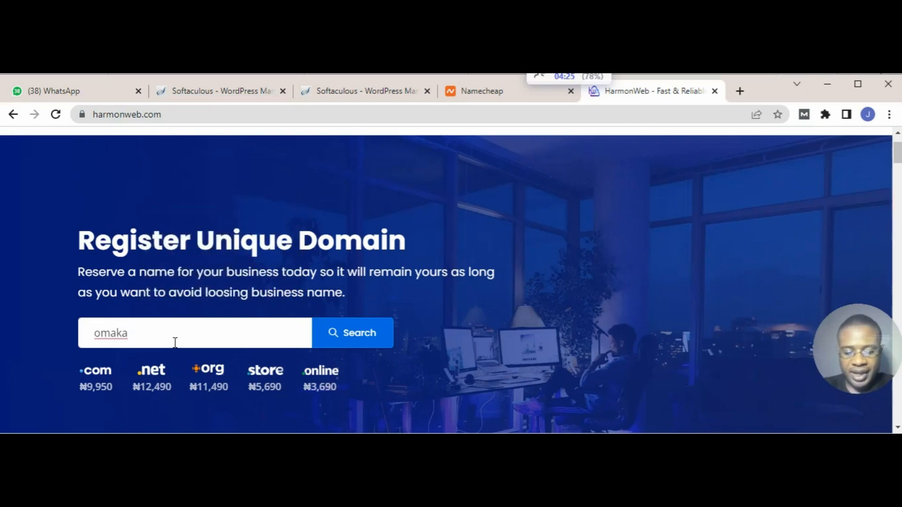
pyautogui.press('BackSpace')
pyautogui.press('BackSpace')
pyautogui.press('BackSpace')
pyautogui.press('BackSpace')
pyautogui.press('BackSpace')
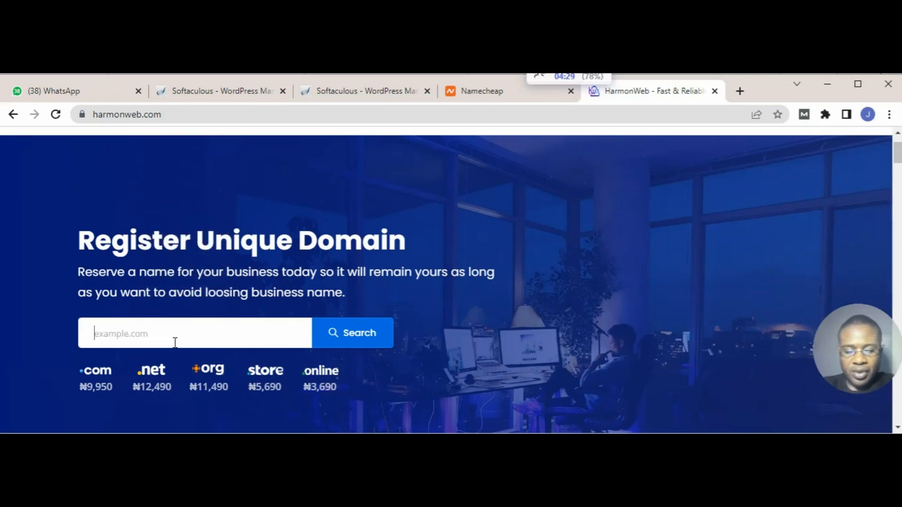
pyautogui.write('omakashop')
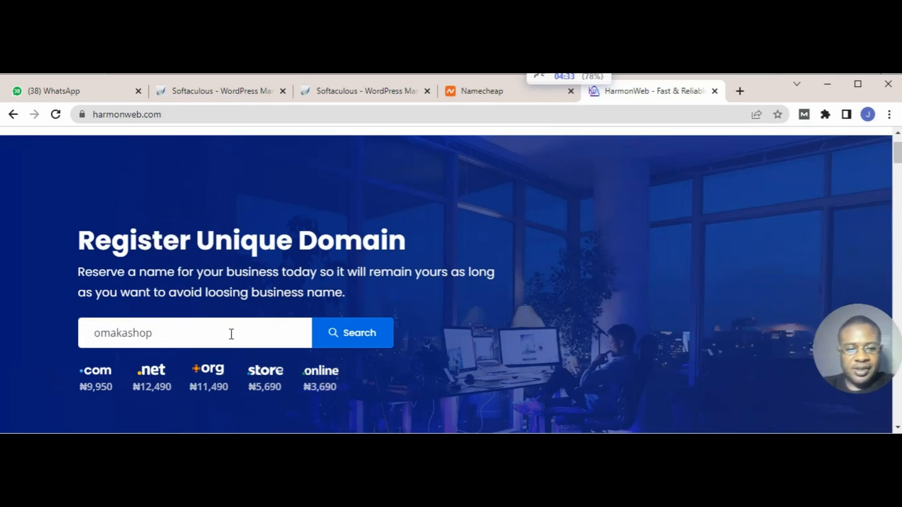
pyautogui.click(352, 337)
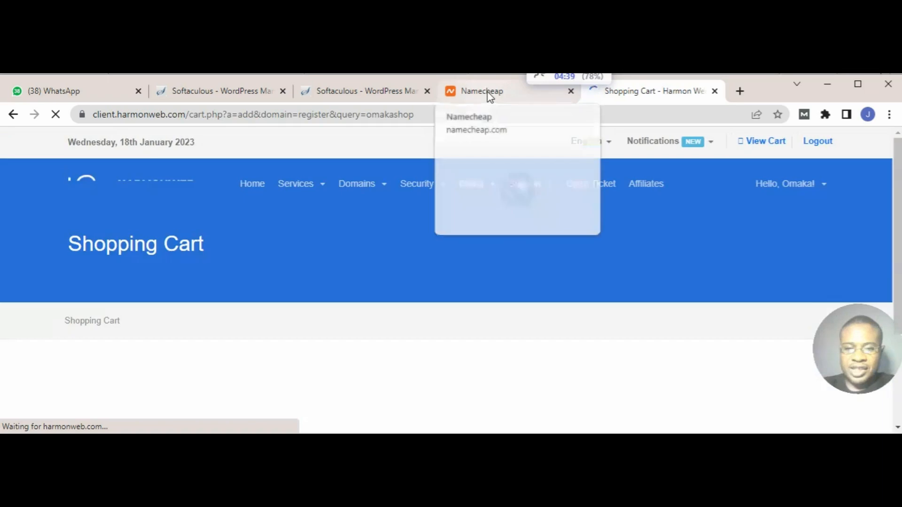
# Step: Check the Namecheap results page, then add the domain omakashop.com to the HarmonWeb shopping cart
pyautogui.click(489, 93)
pyautogui.scroll(-4, 491, 327)
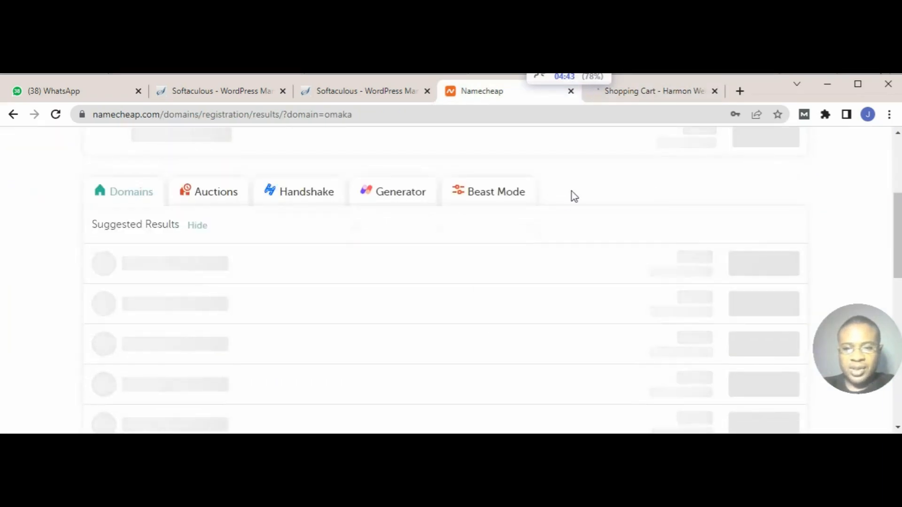
pyautogui.click(638, 93)
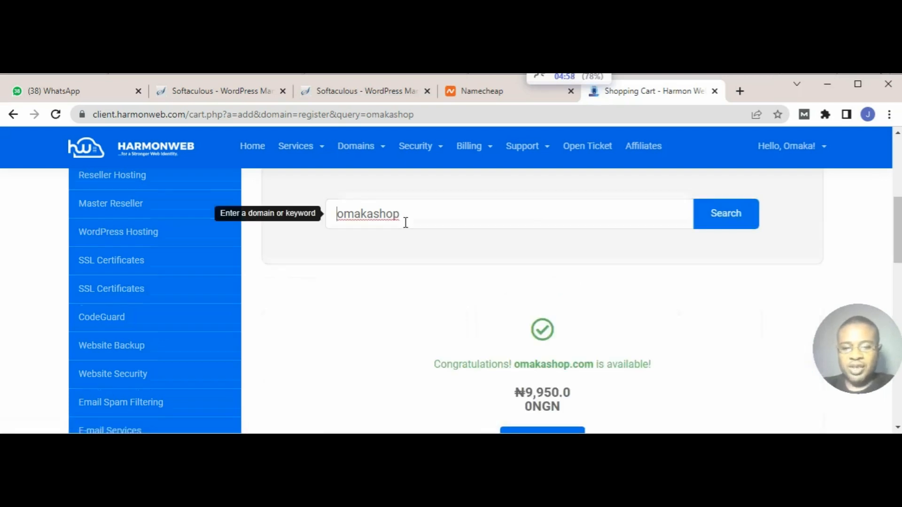
pyautogui.scroll(-3, 408, 219)
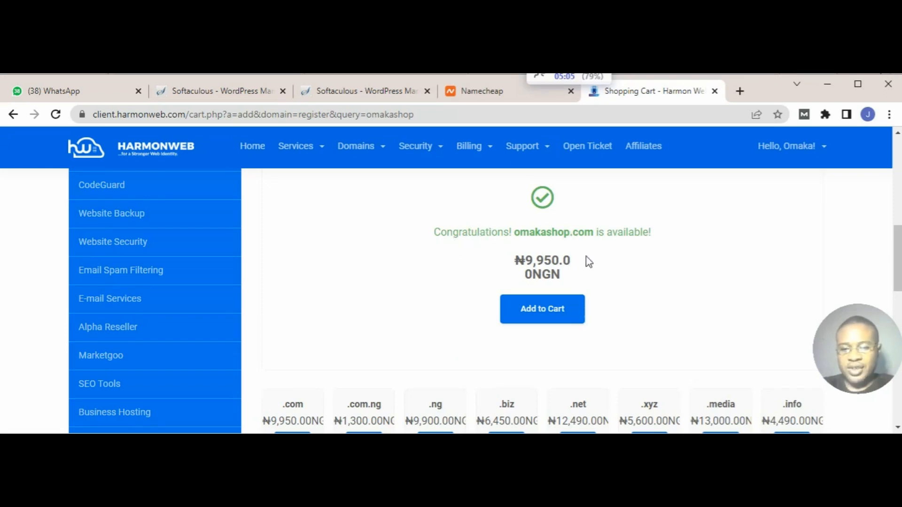
pyautogui.click(540, 313)
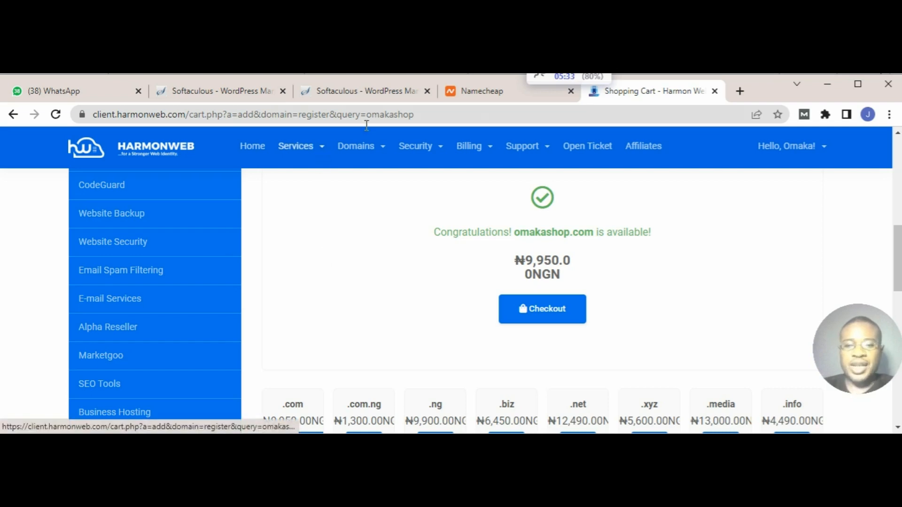
# Step: Switch to the Namecheap tab, reload the results page for "omaka" and look through the suggested domains
pyautogui.click(490, 94)
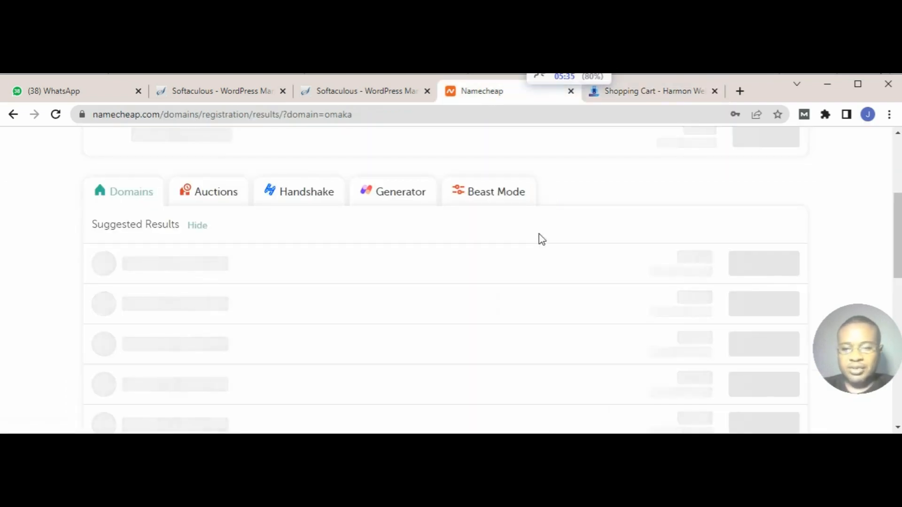
pyautogui.scroll(-5, 539, 235)
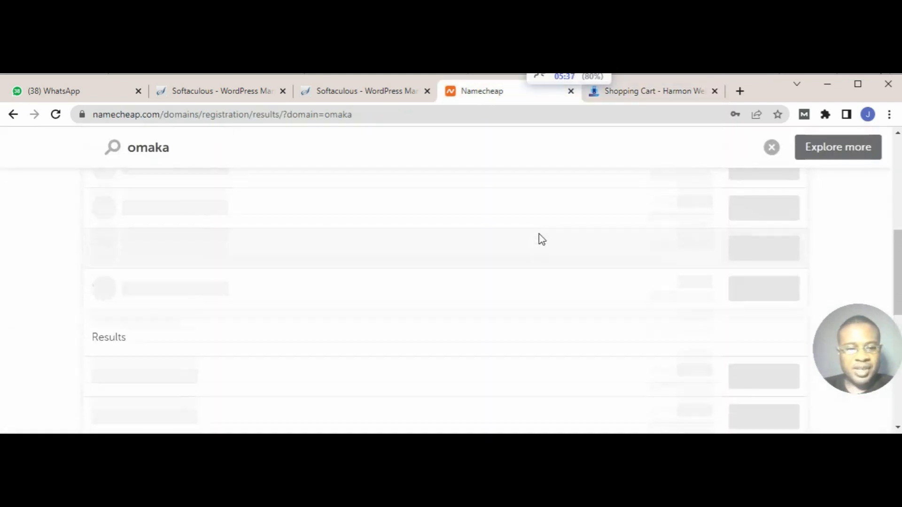
pyautogui.scroll(10, 539, 235)
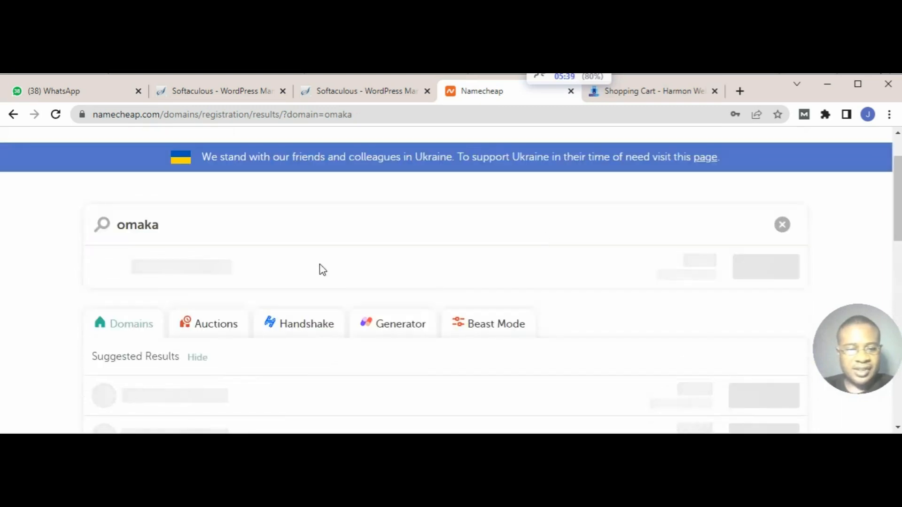
pyautogui.click(56, 118)
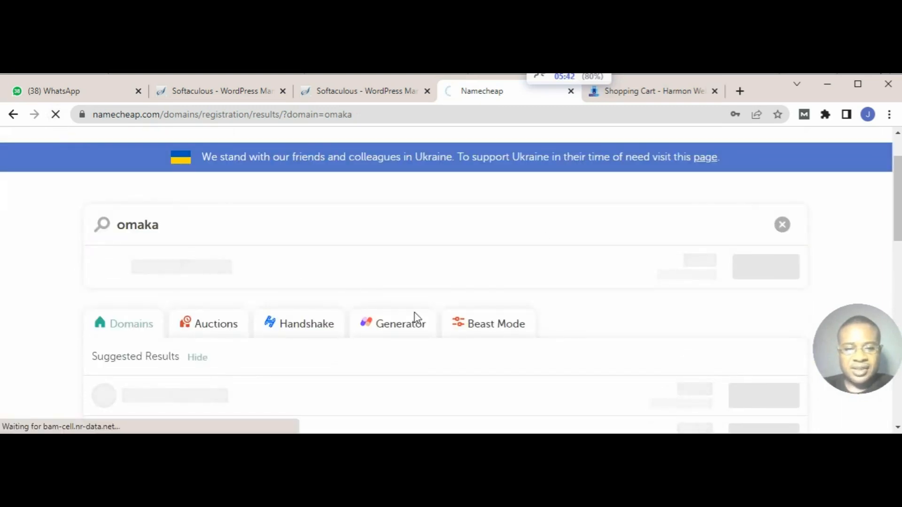
pyautogui.scroll(-4, 421, 361)
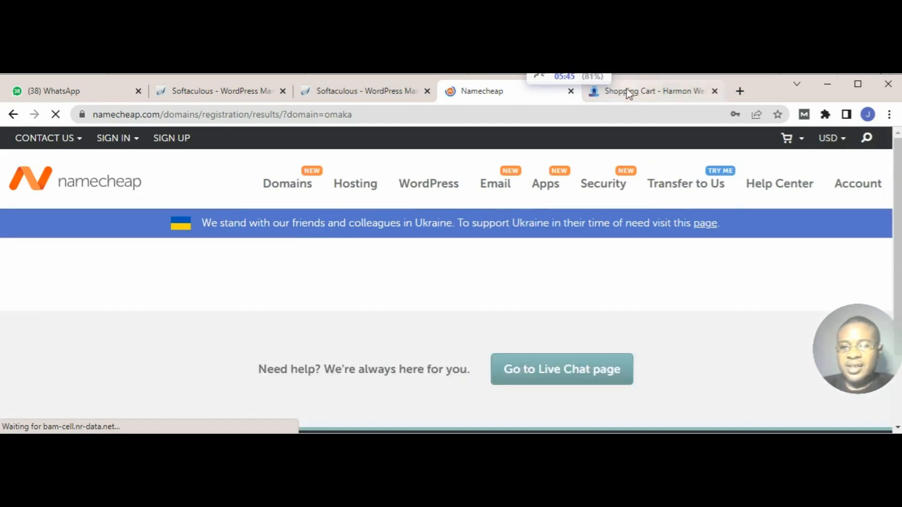
pyautogui.scroll(-3, 571, 214)
pyautogui.scroll(3, 571, 213)
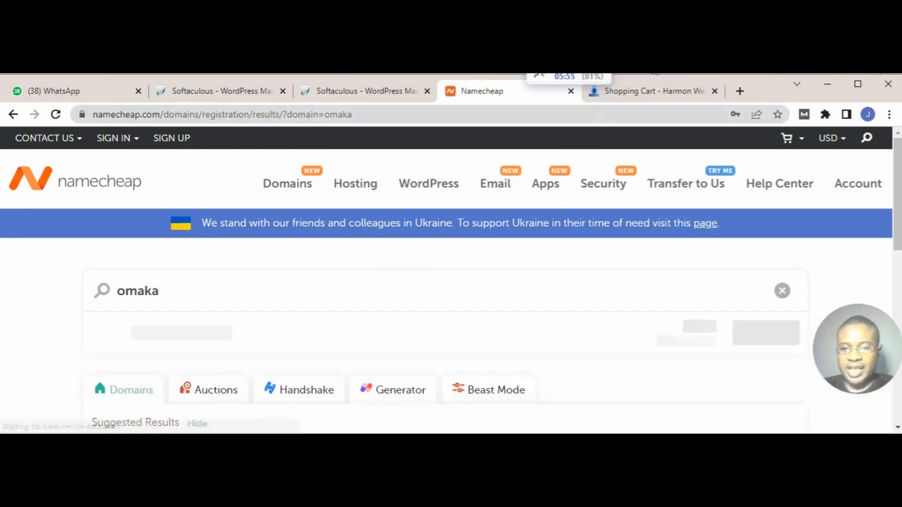
pyautogui.scroll(-4, 610, 235)
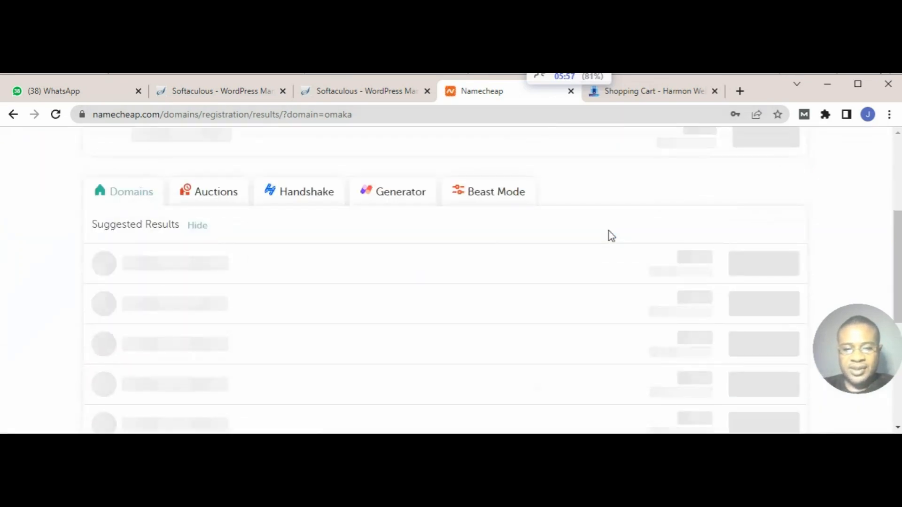
# Step: Return to the HarmonWeb cart page and review the omakashop.com offer and the prices of the other domain extensions
pyautogui.click(641, 95)
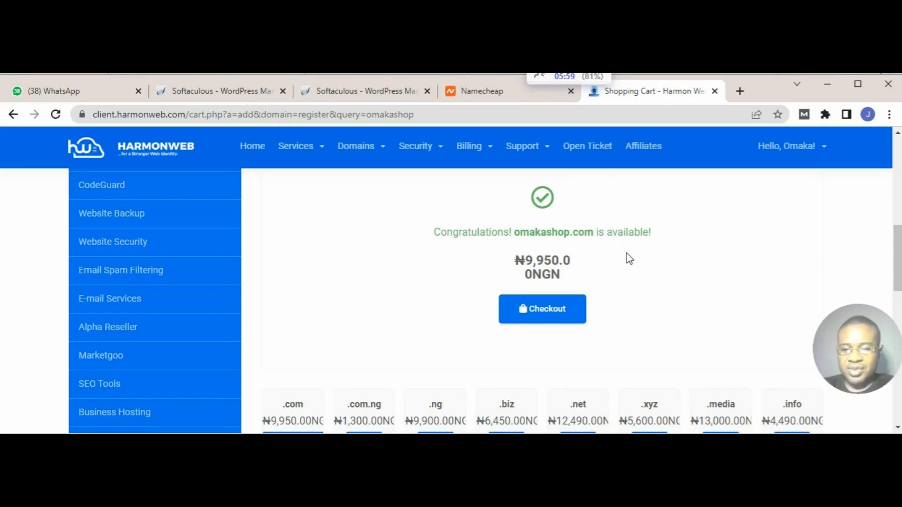
pyautogui.scroll(-4, 625, 256)
pyautogui.scroll(4, 629, 282)
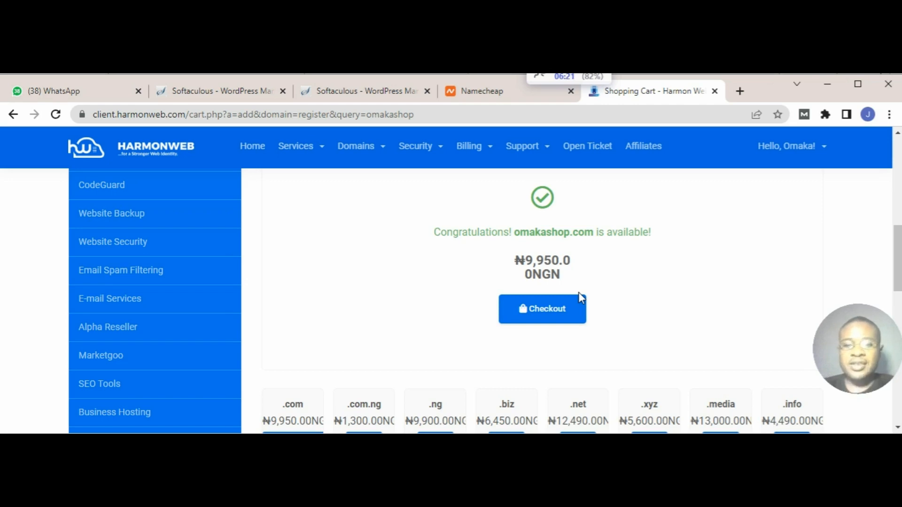
pyautogui.click(488, 94)
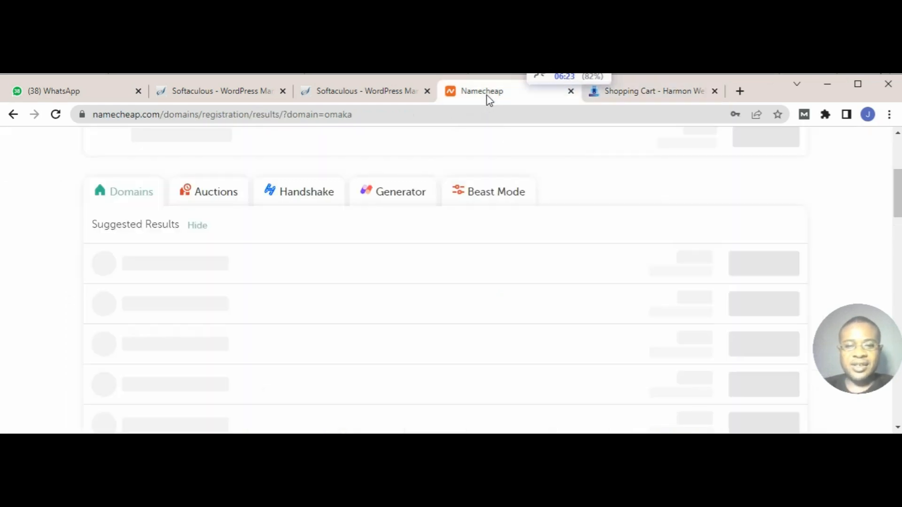
pyautogui.click(639, 93)
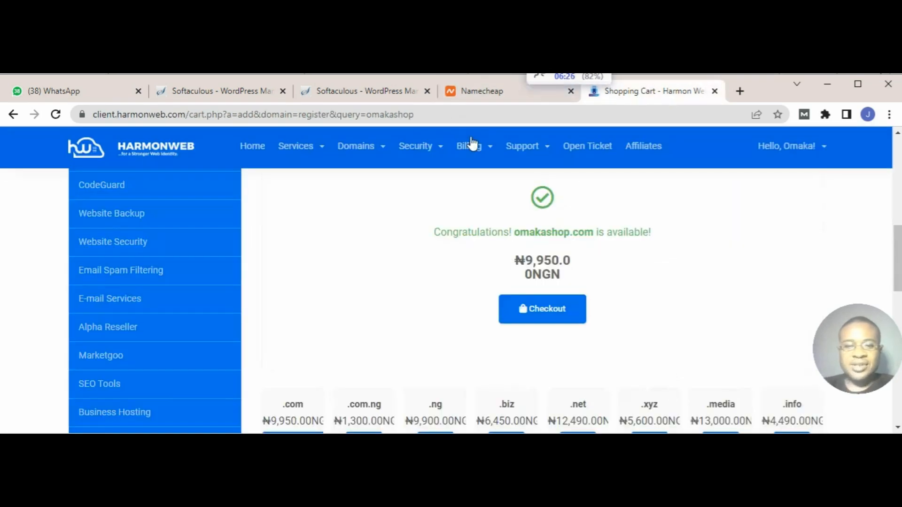
pyautogui.scroll(-1, 513, 267)
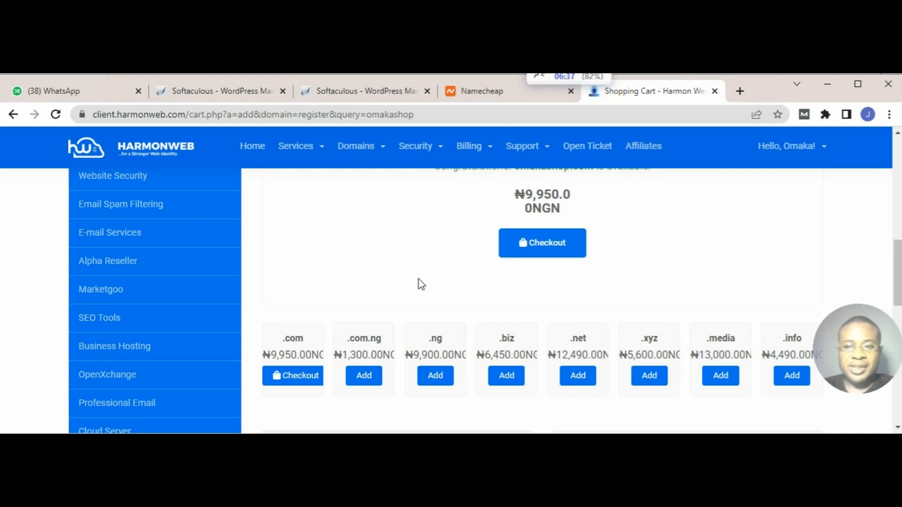
# Step: Switch to Softaculous WordPress Management, start a new WordPress installation and choose junz.com.ng as the installation domain
pyautogui.click(365, 97)
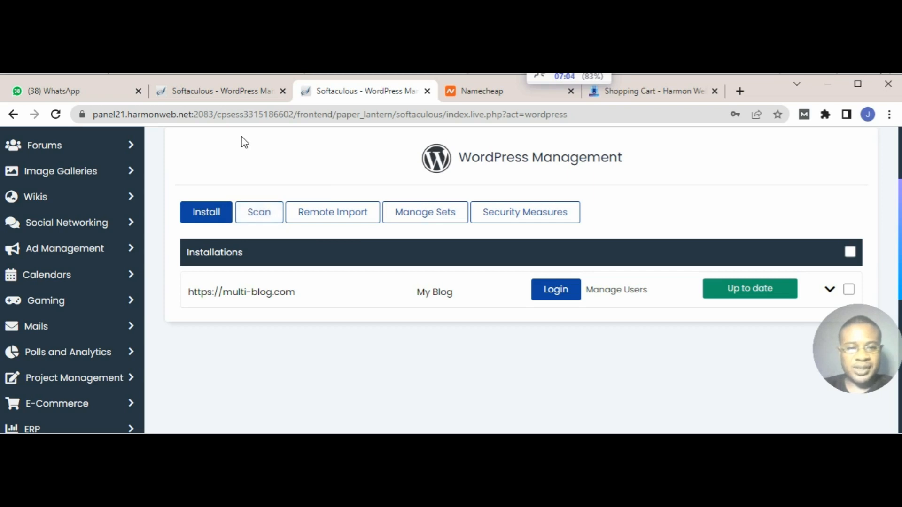
pyautogui.click(217, 217)
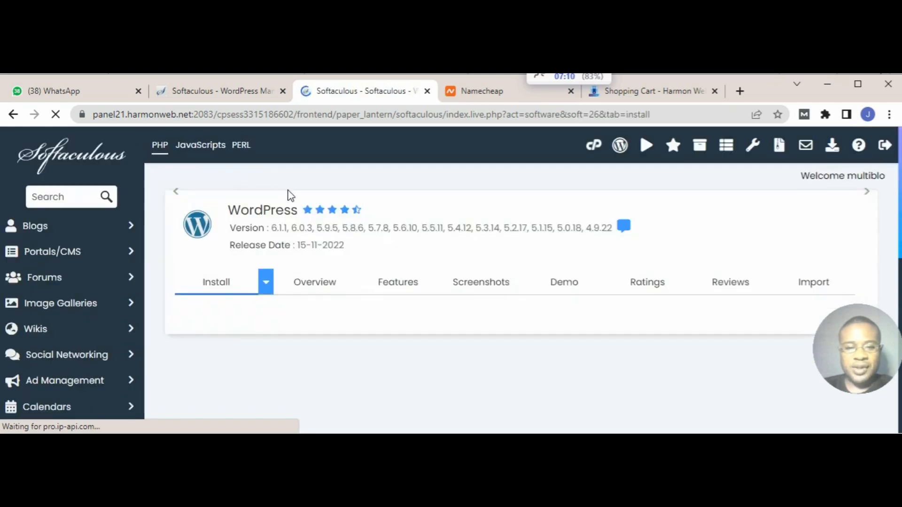
pyautogui.scroll(-3, 343, 259)
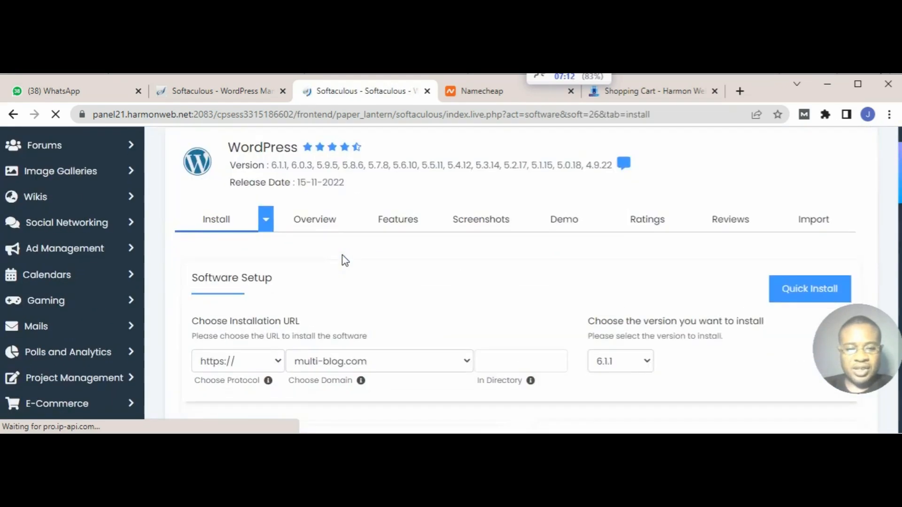
pyautogui.scroll(-3, 343, 258)
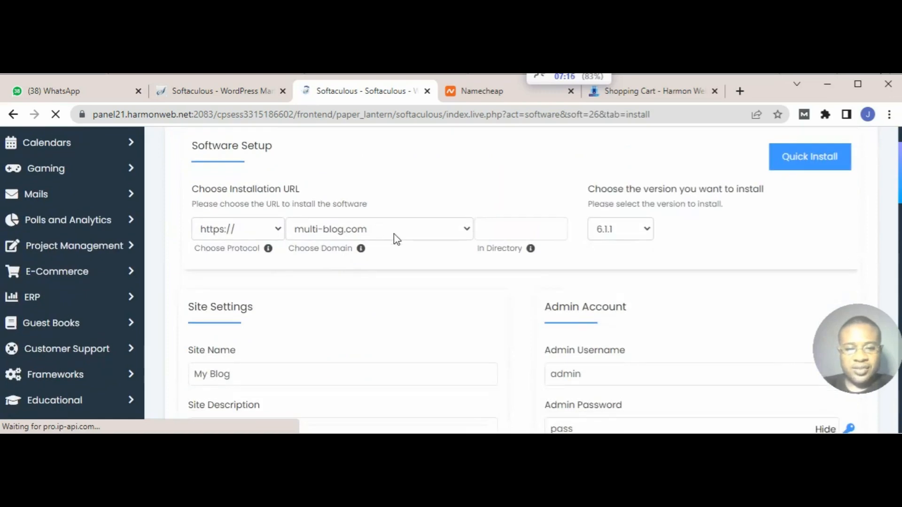
pyautogui.click(462, 232)
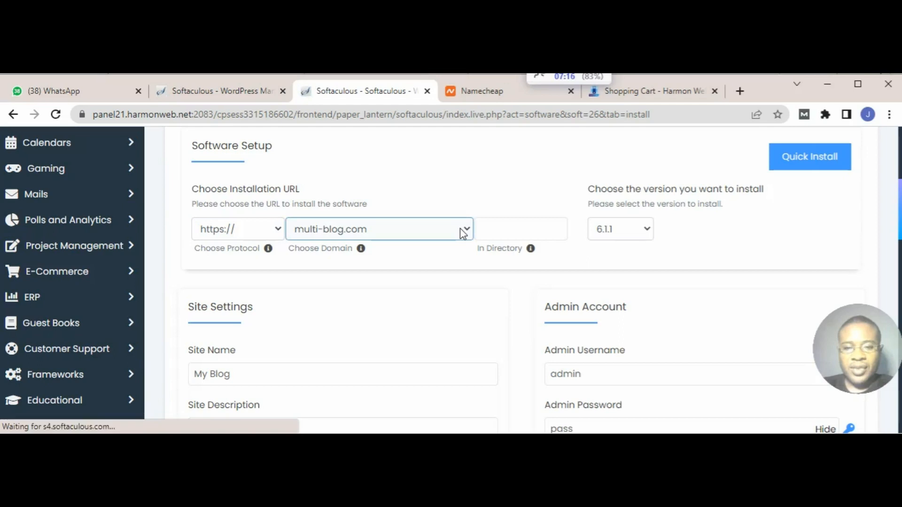
pyautogui.click(463, 233)
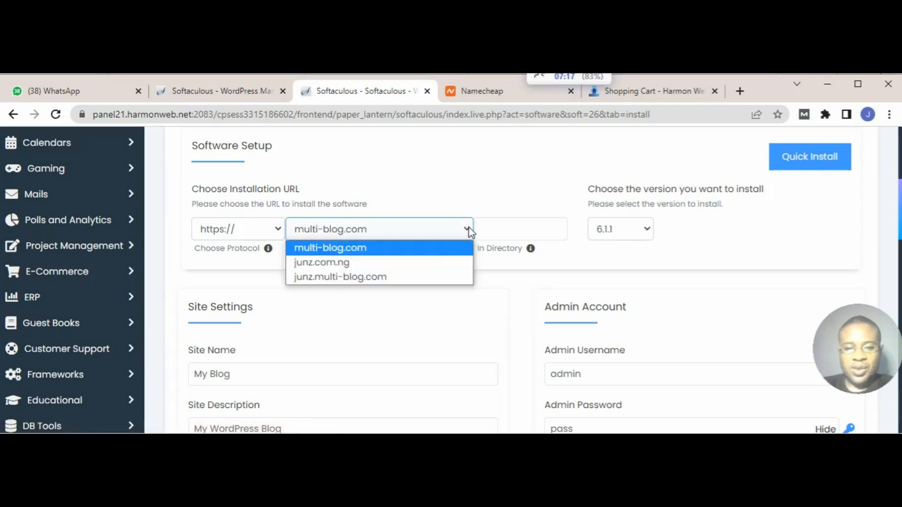
pyautogui.click(334, 263)
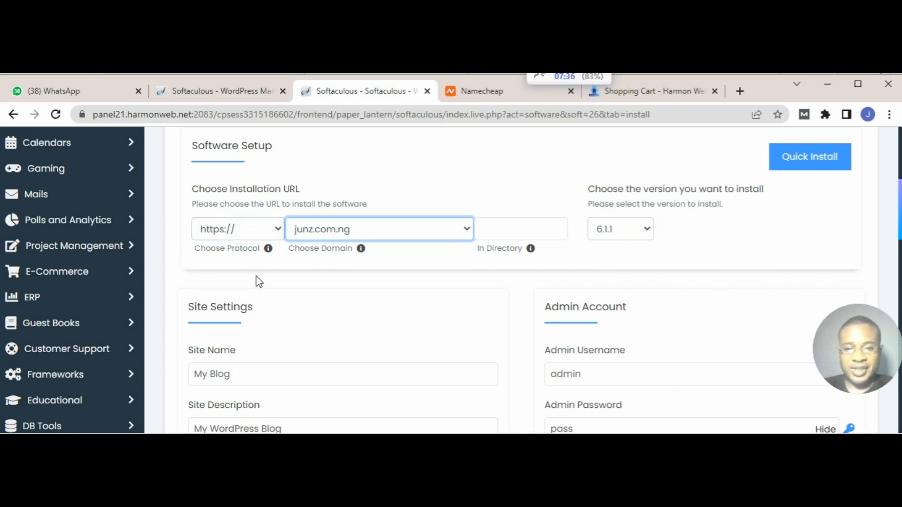
# Step: Replace the default admin password in the Admin Account settings with a new one
pyautogui.scroll(-1, 258, 282)
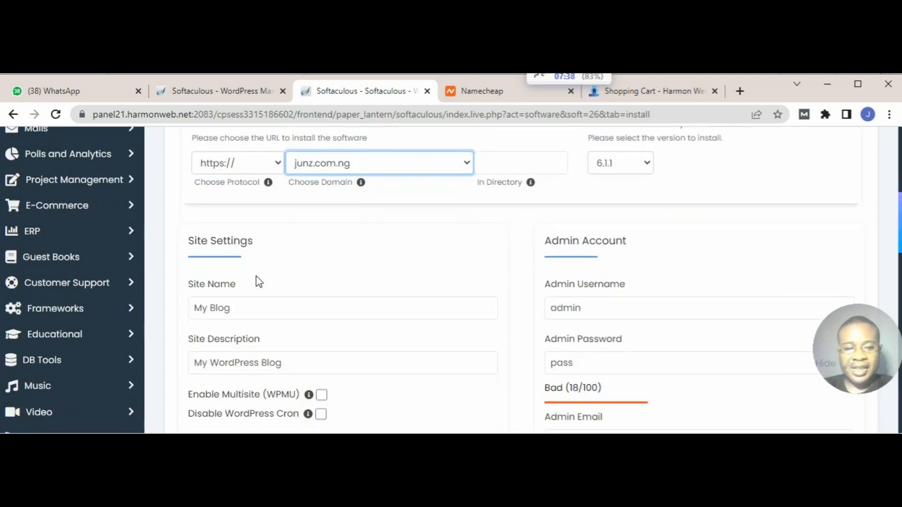
pyautogui.scroll(-1, 259, 282)
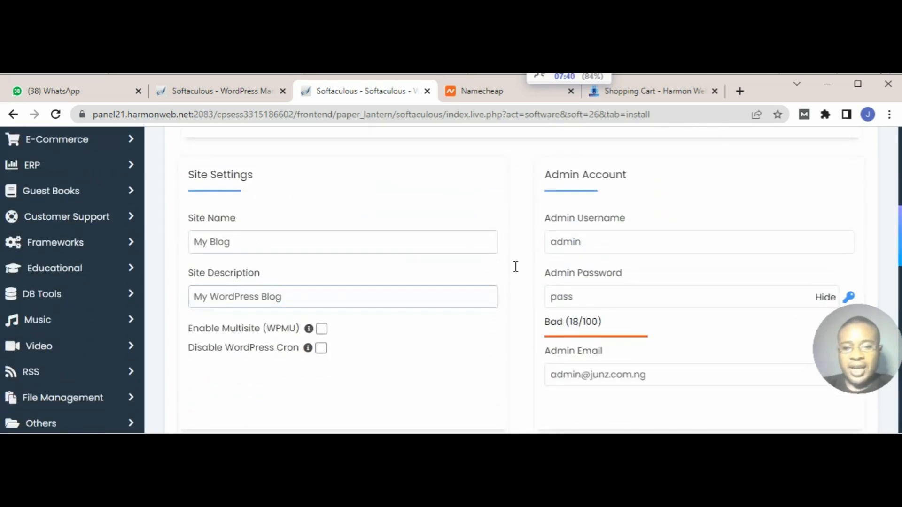
pyautogui.click(590, 298)
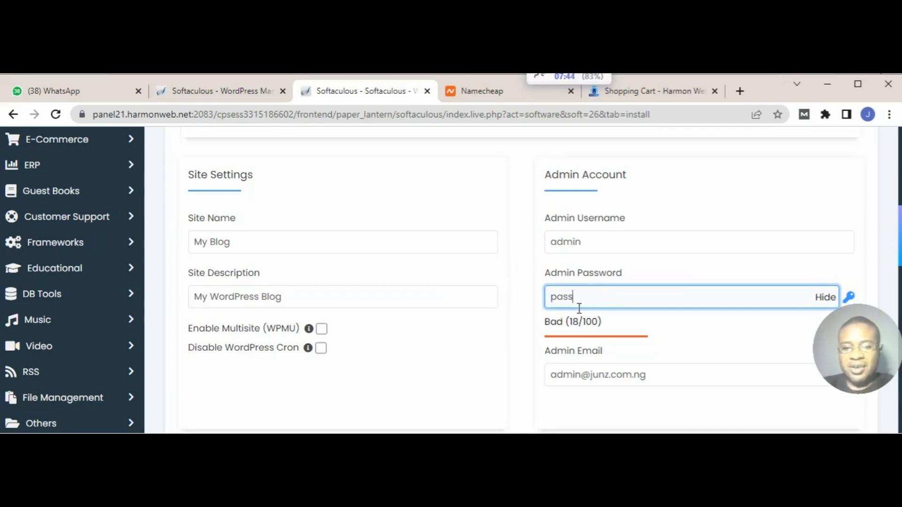
pyautogui.press('BackSpace')
pyautogui.press('BackSpace')
pyautogui.press('BackSpace')
pyautogui.press('BackSpace')
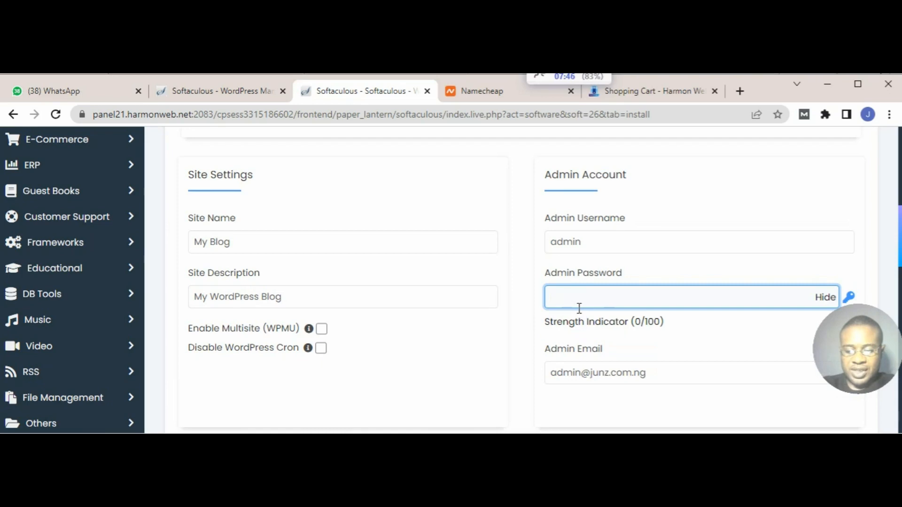
pyautogui.write('ca')
pyautogui.press('BackSpace')
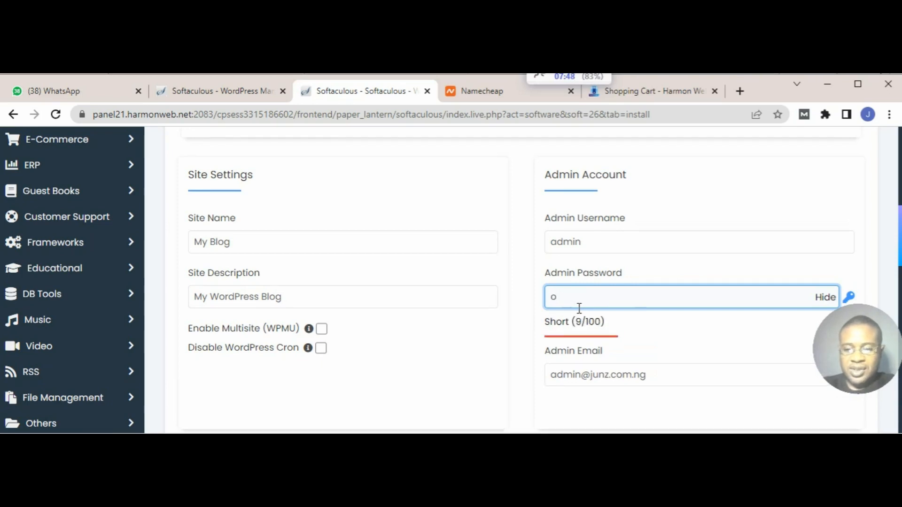
pyautogui.press('BackSpace')
pyautogui.write('12345')
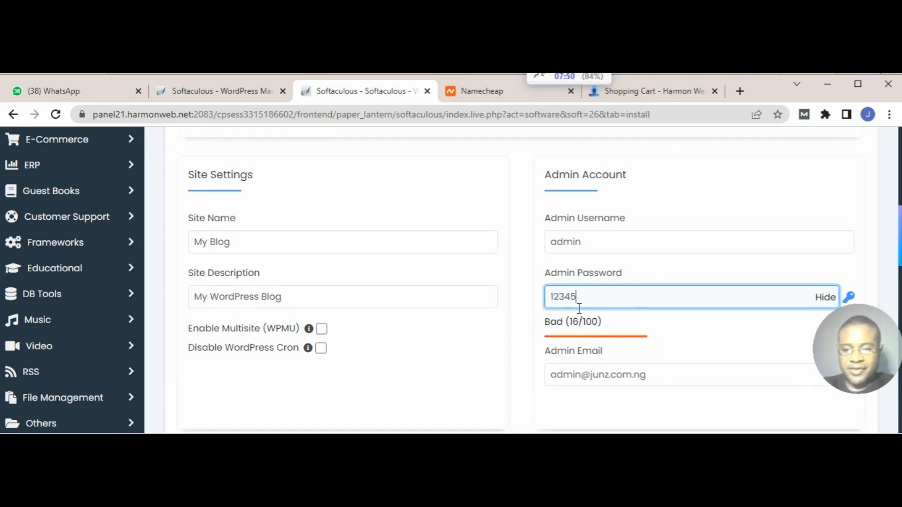
pyautogui.write('6')
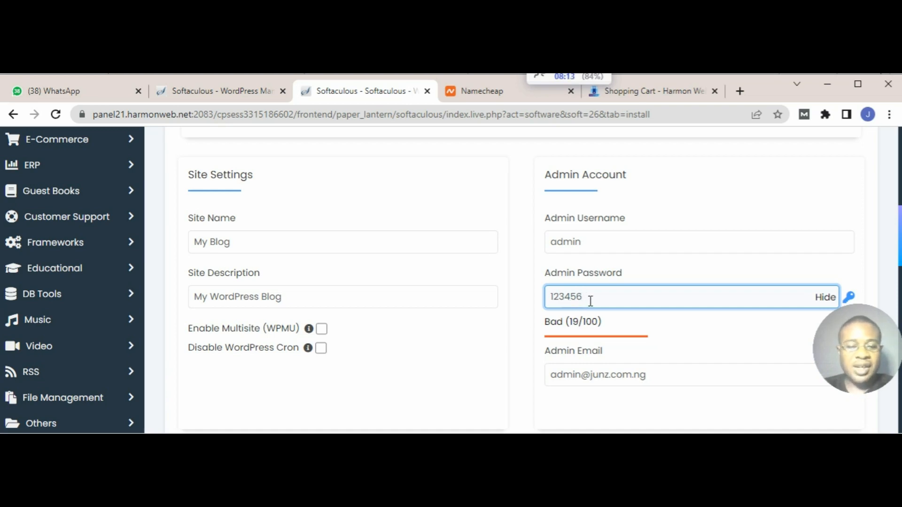
# Step: Set the site name to "omakashop" in the WordPress site settings
pyautogui.click(248, 251)
pyautogui.press('BackSpace')
pyautogui.press('BackSpace')
pyautogui.press('BackSpace')
pyautogui.press('BackSpace')
pyautogui.press('BackSpace')
pyautogui.press('BackSpace')
pyautogui.press('BackSpace')
pyautogui.write('omokashop')
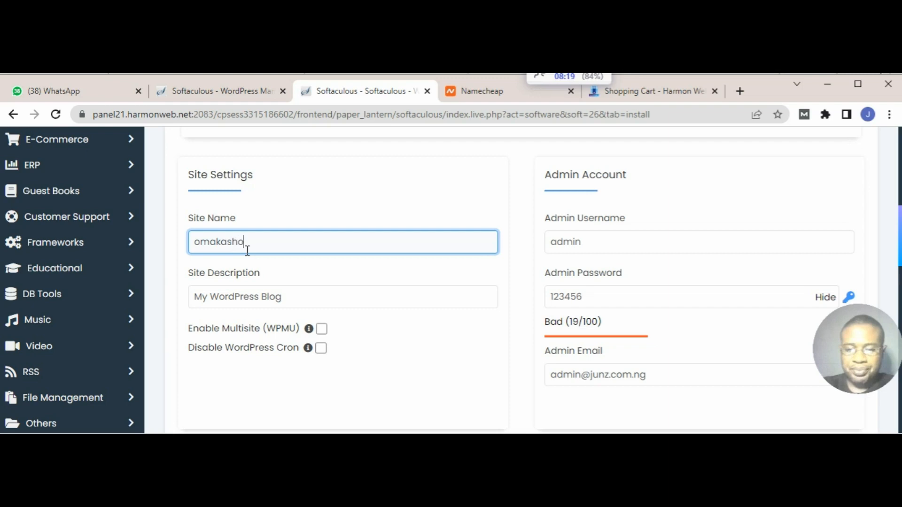
# Step: Replace the default site description with "Home goods"
pyautogui.click(288, 297)
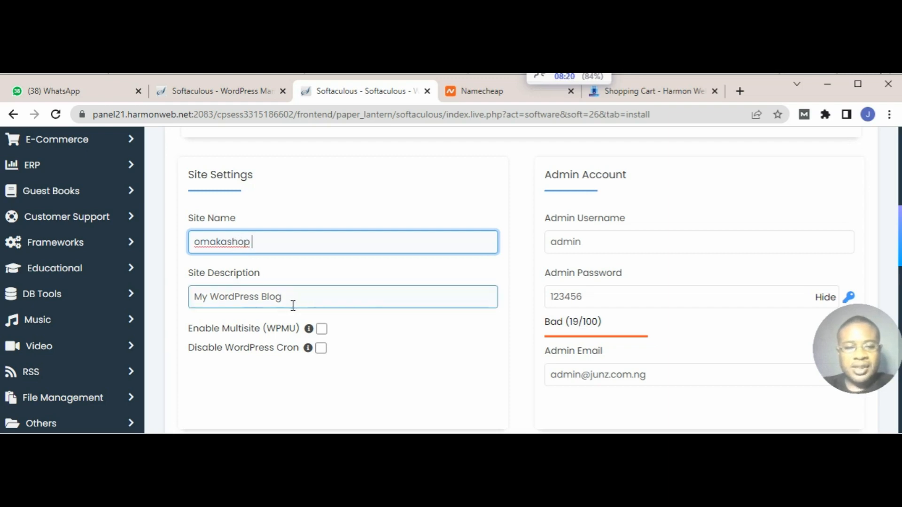
pyautogui.moveTo(292, 306); pyautogui.dragTo(182, 308)
pyautogui.write('b')
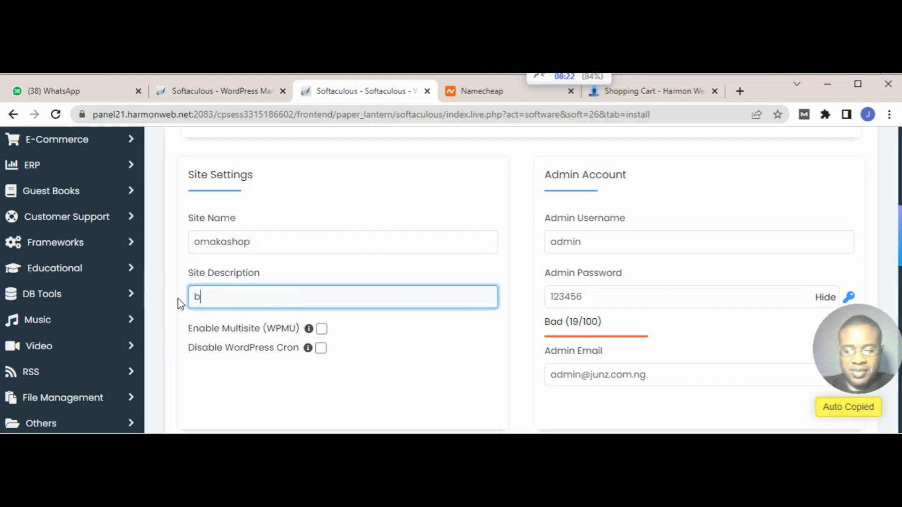
pyautogui.press('BackSpace')
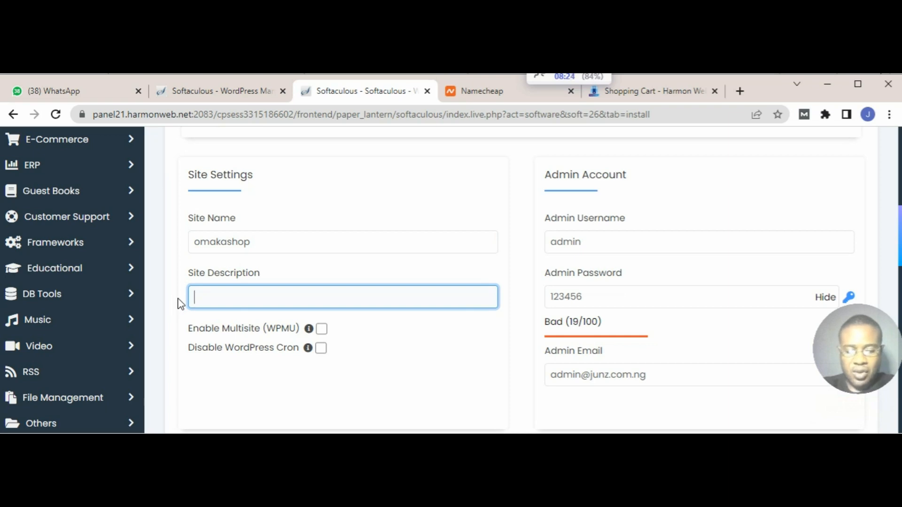
pyautogui.write('Ho')
pyautogui.press('BackSpace')
pyautogui.write('ome ')
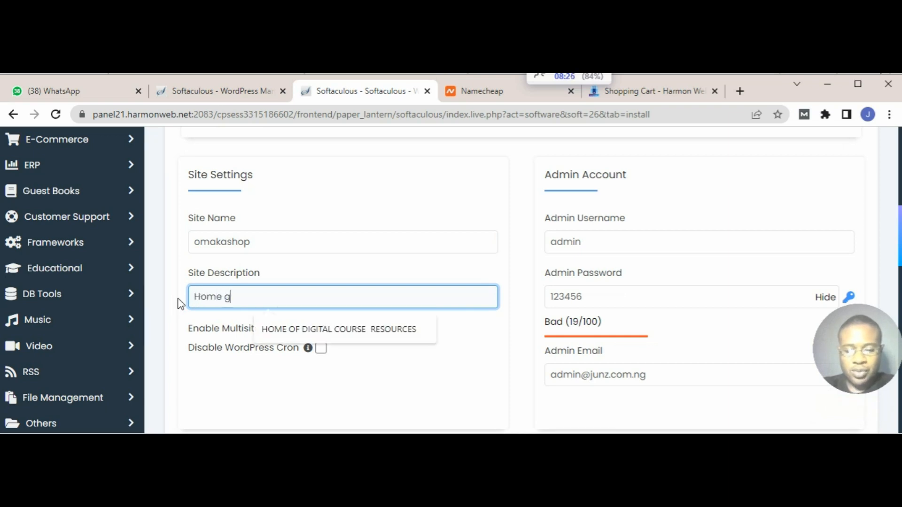
pyautogui.write('goods')
# Step: Include the Backups (Backuply) and Limit Login Attempts (Loginizer) plugins in the installation and review the settings
pyautogui.scroll(-6, 504, 282)
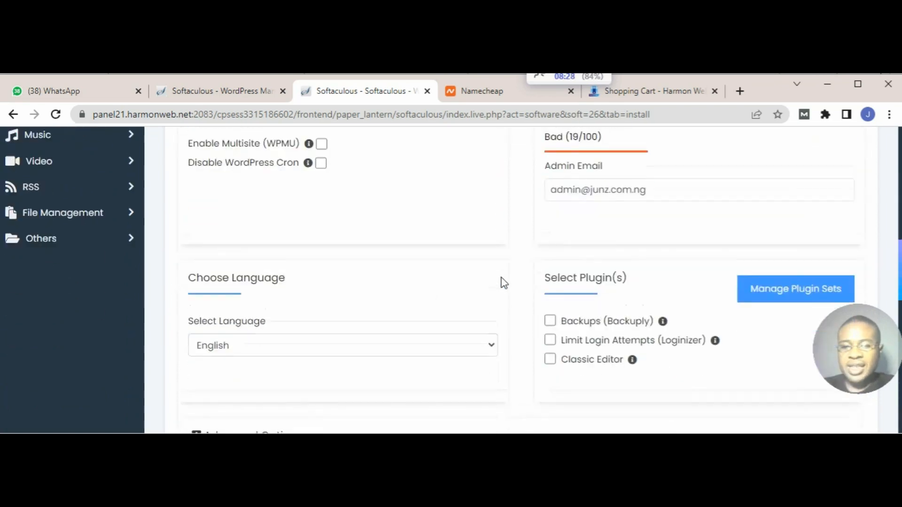
pyautogui.click(549, 175)
pyautogui.click(550, 196)
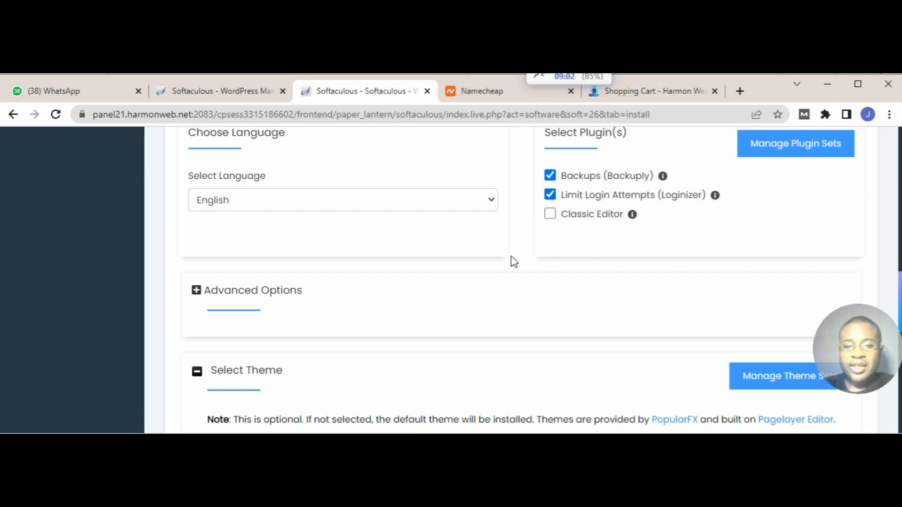
pyautogui.scroll(-4, 513, 260)
pyautogui.scroll(8, 322, 302)
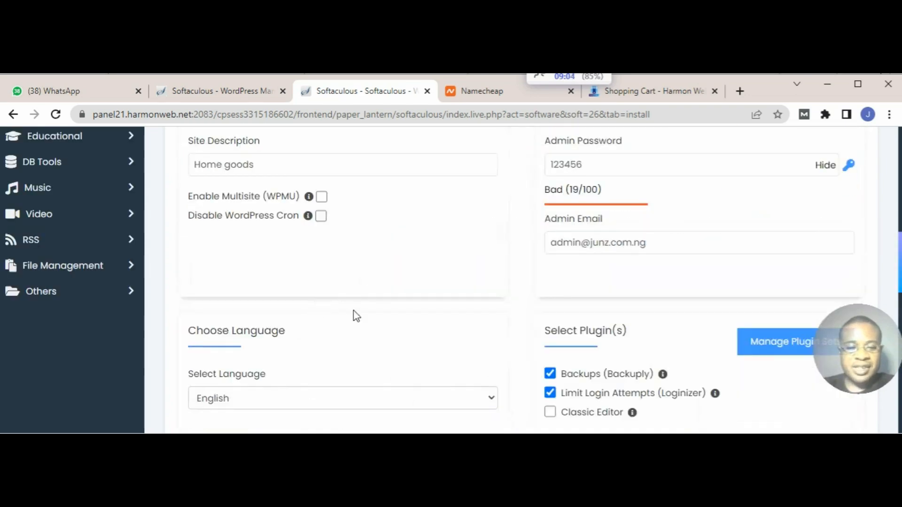
pyautogui.scroll(-4, 352, 314)
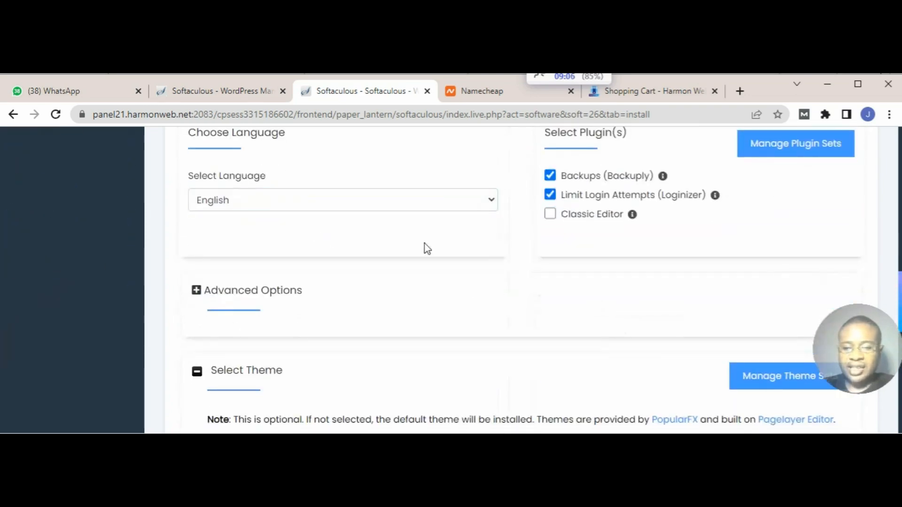
# Step: Start the WordPress installation with the configured settings, leaving the theme selection at its default
pyautogui.scroll(-10, 558, 301)
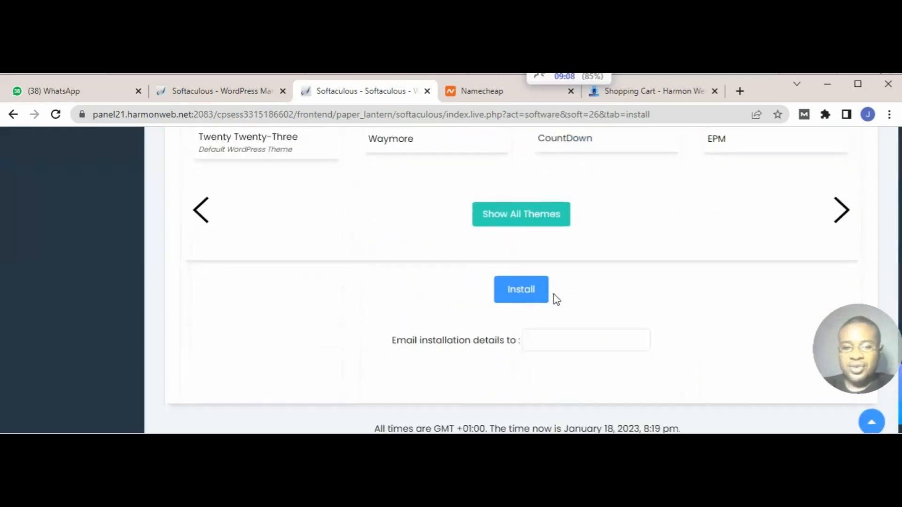
pyautogui.click(532, 249)
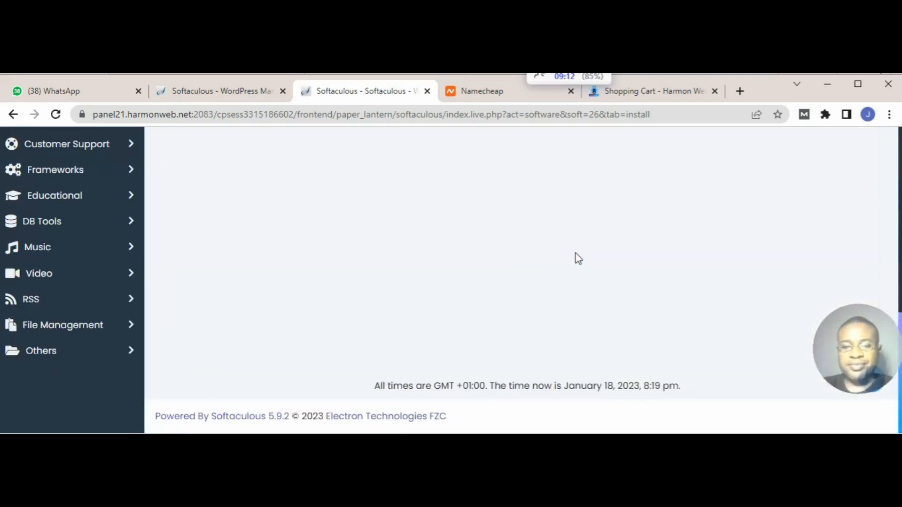
pyautogui.scroll(-1, 575, 254)
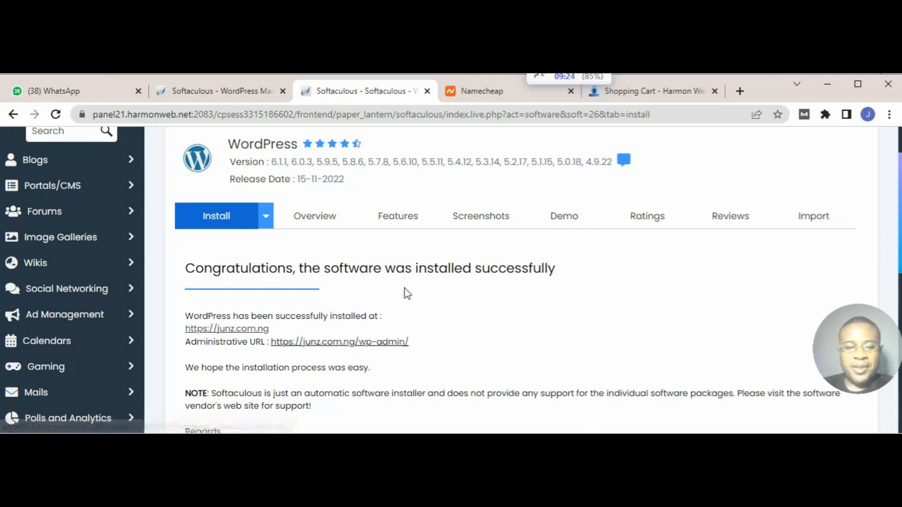
# Step: Close the HarmonWeb shopping cart and the Namecheap search results, keeping the Softaculous installation page open
pyautogui.click(504, 97)
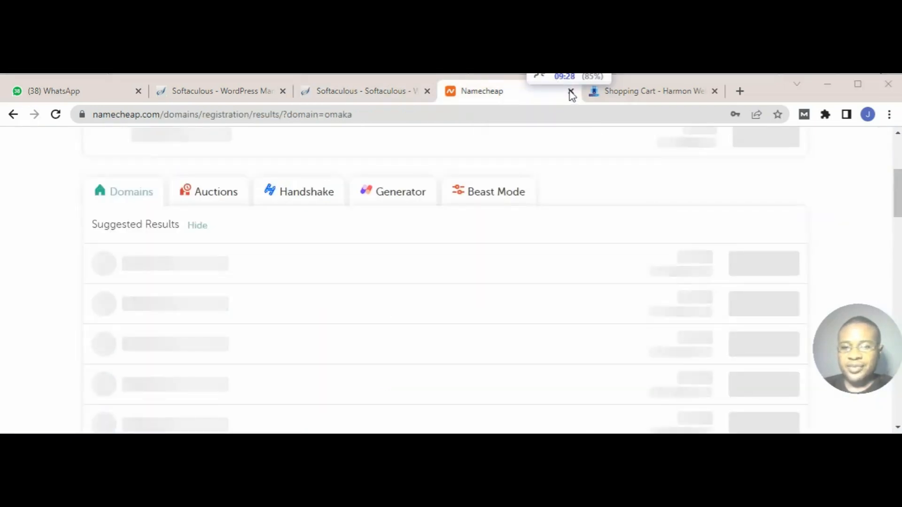
pyautogui.click(623, 94)
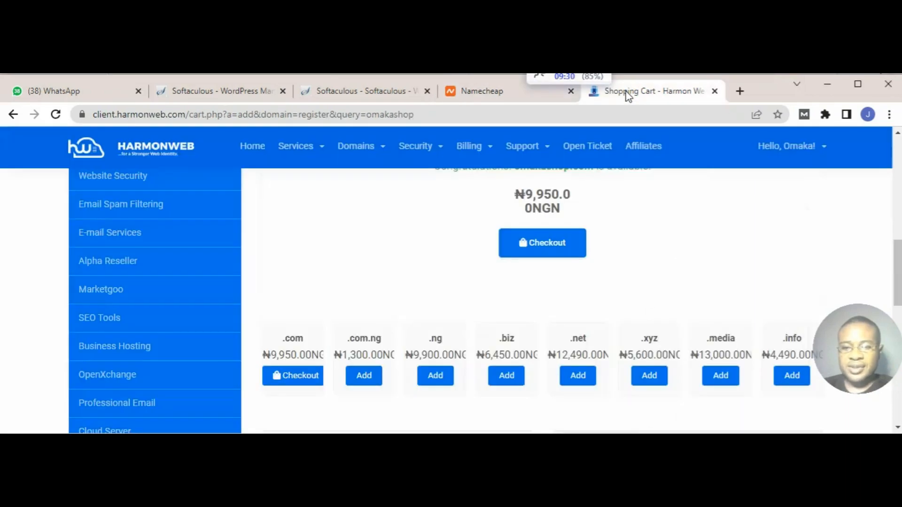
pyautogui.click(713, 92)
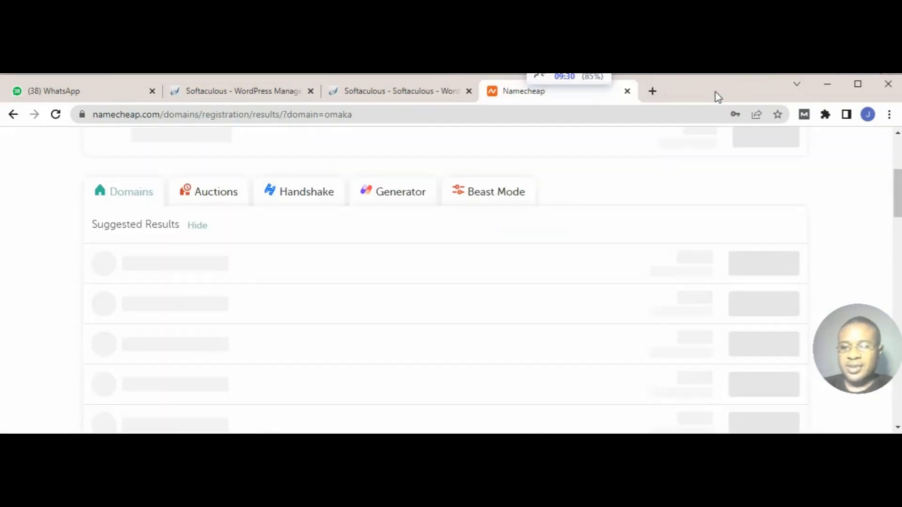
pyautogui.click(627, 92)
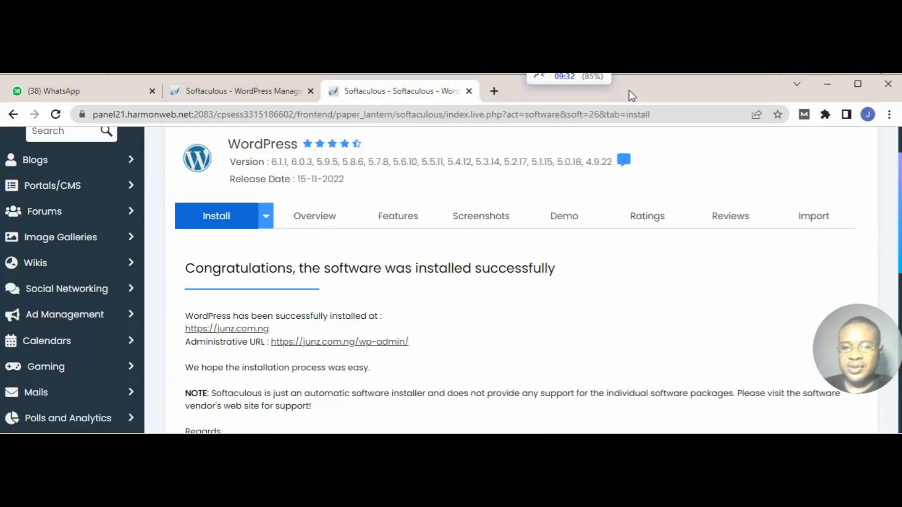
# Step: Open the installed site junz.com.ng in a new browser tab and look through its default homepage
pyautogui.scroll(-3, 573, 288)
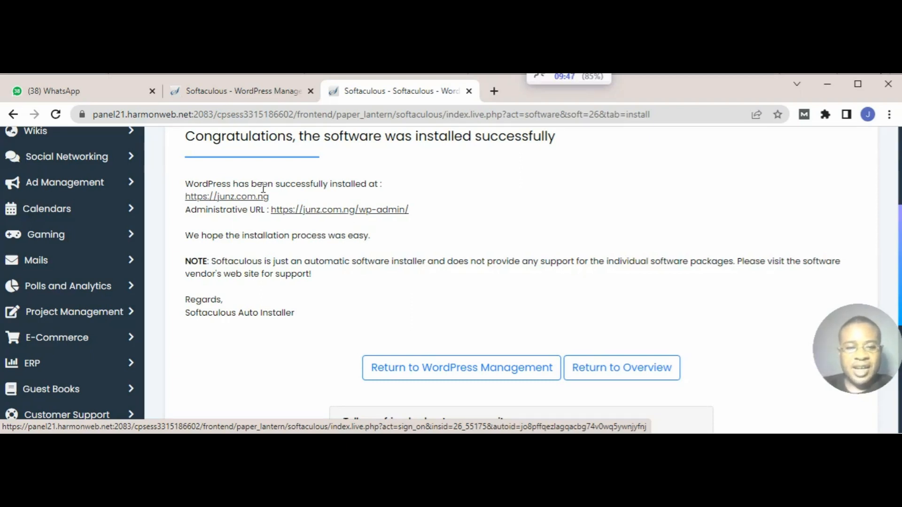
pyautogui.rightClick(234, 201)
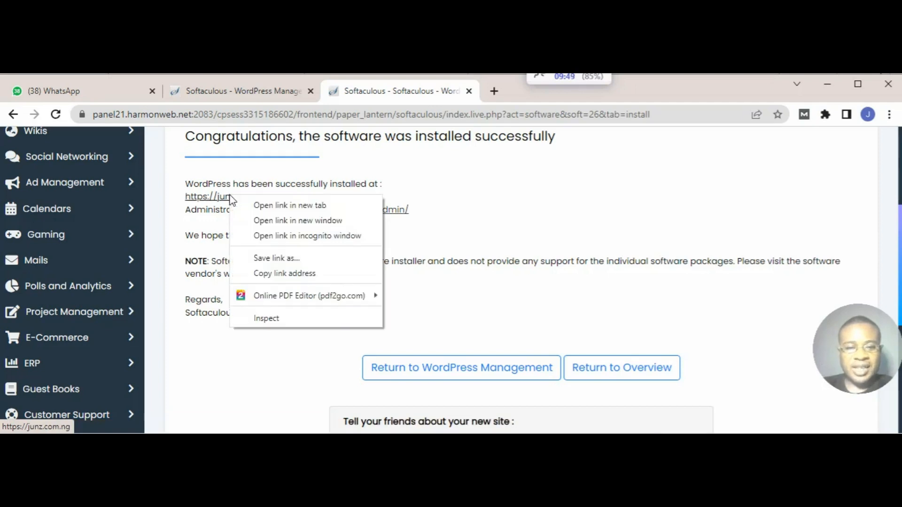
pyautogui.click(265, 207)
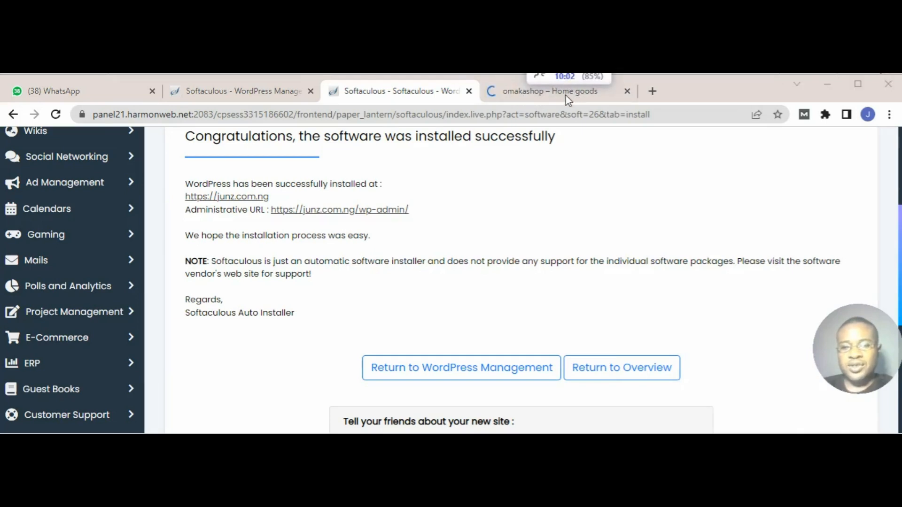
pyautogui.click(520, 94)
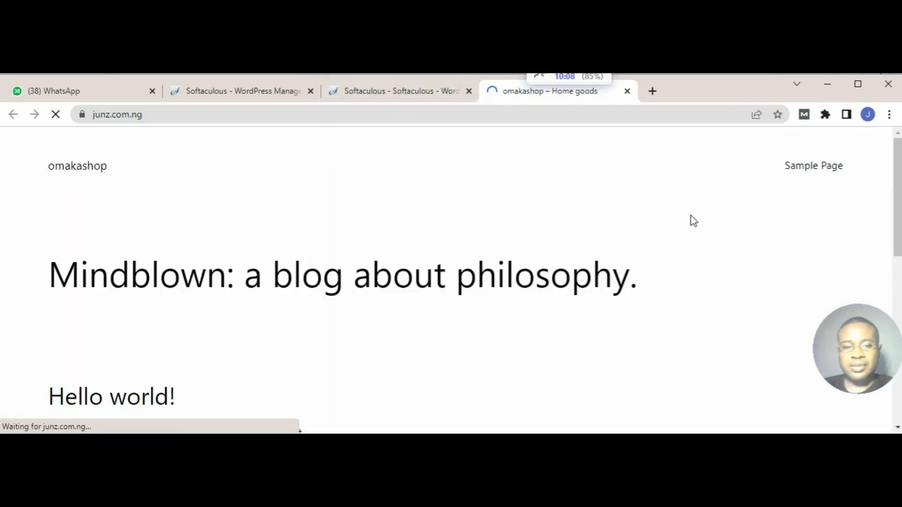
pyautogui.scroll(-5, 614, 250)
pyautogui.scroll(4, 615, 253)
pyautogui.scroll(-7, 617, 256)
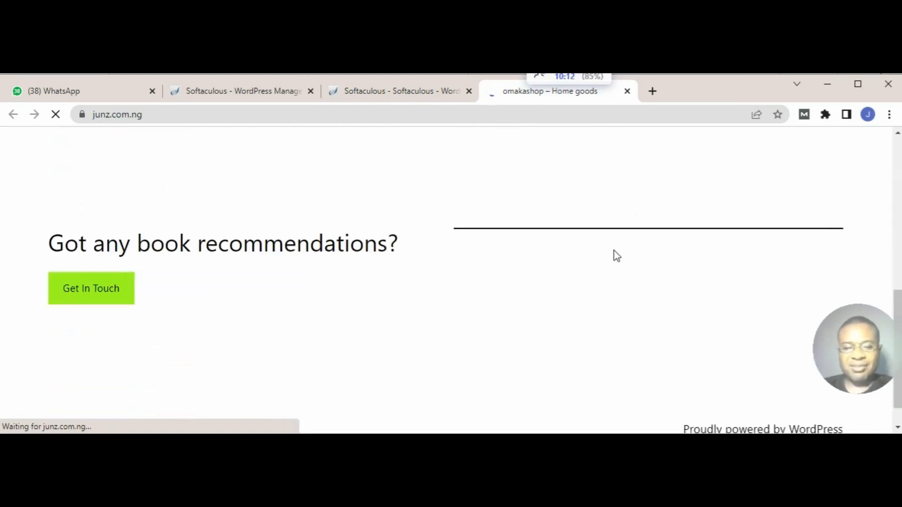
pyautogui.scroll(-1, 617, 256)
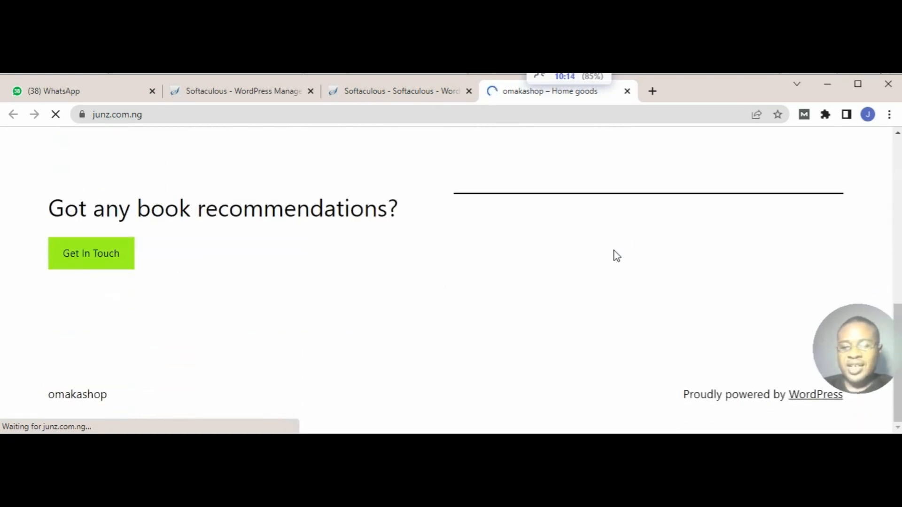
pyautogui.scroll(5, 595, 266)
pyautogui.scroll(2, 597, 267)
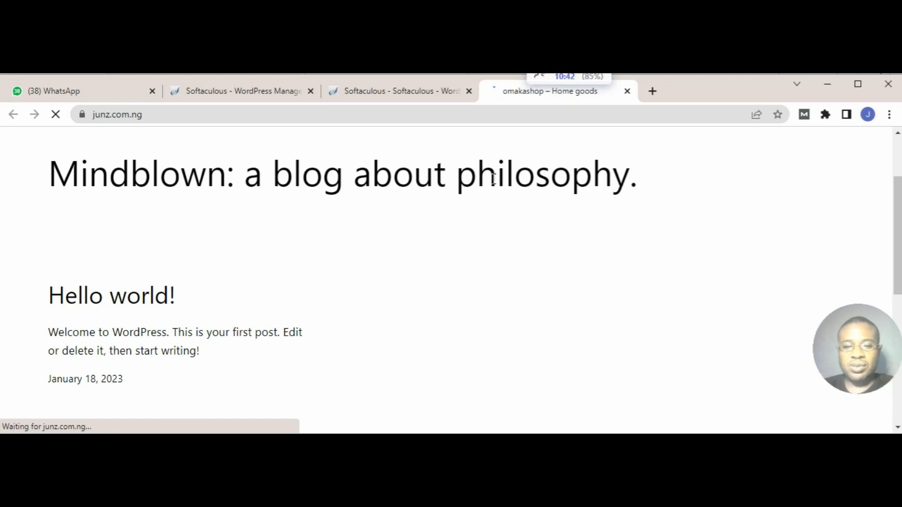
# Step: Open the administrative URL junz.com.ng/wp-admin/ from the installation page in a new browser tab and look over the WordPress dashboard
pyautogui.click(423, 94)
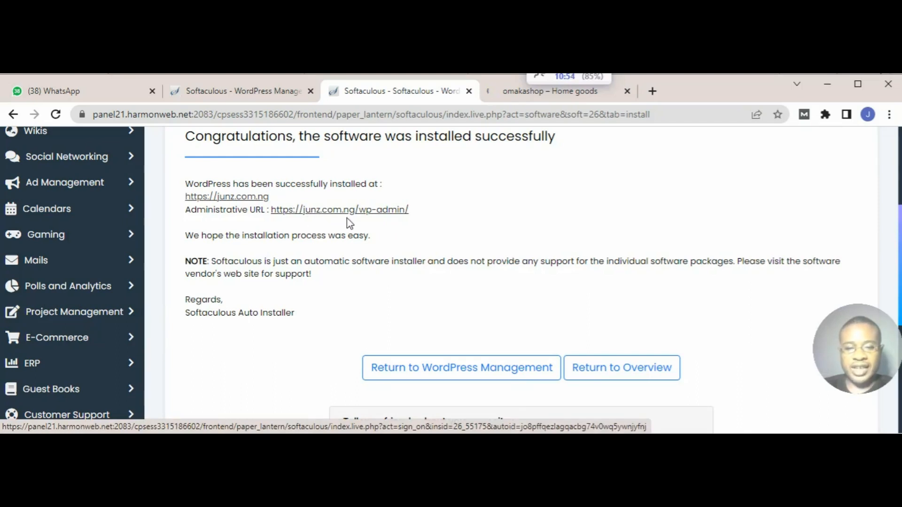
pyautogui.rightClick(397, 213)
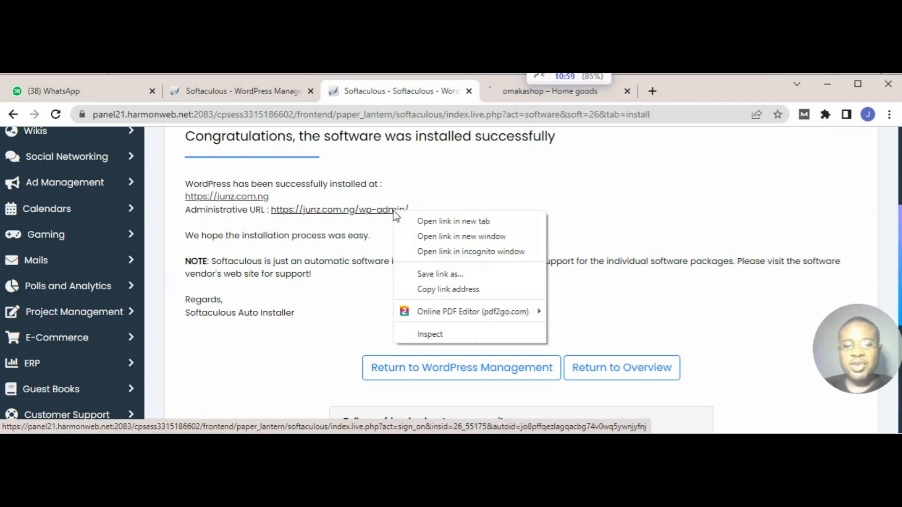
pyautogui.click(424, 224)
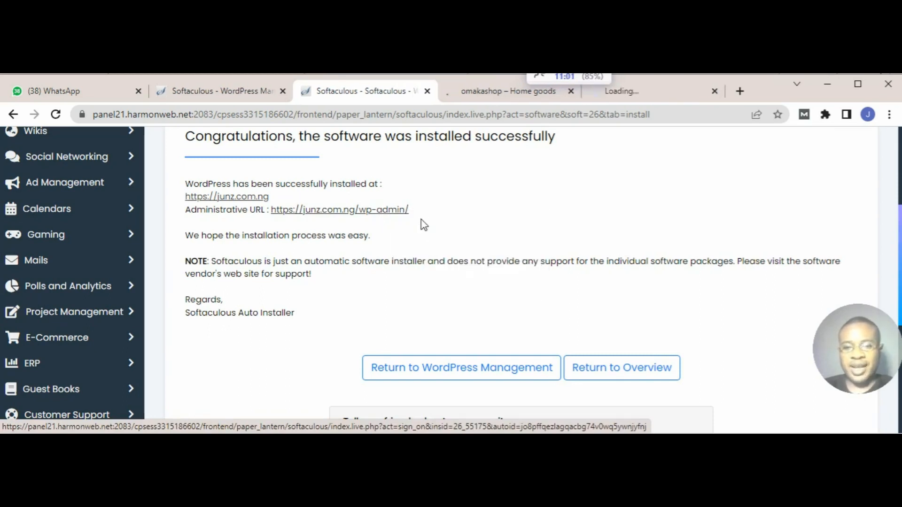
pyautogui.click(665, 93)
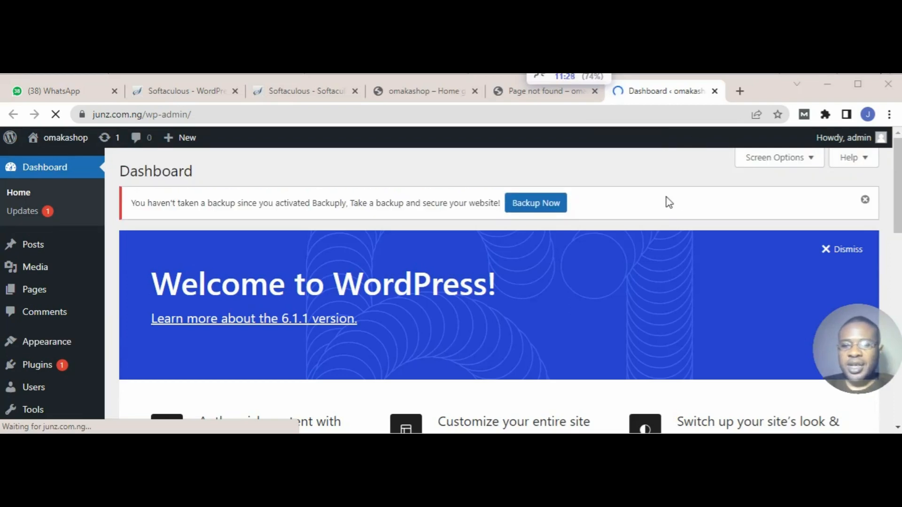
pyautogui.scroll(-5, 655, 203)
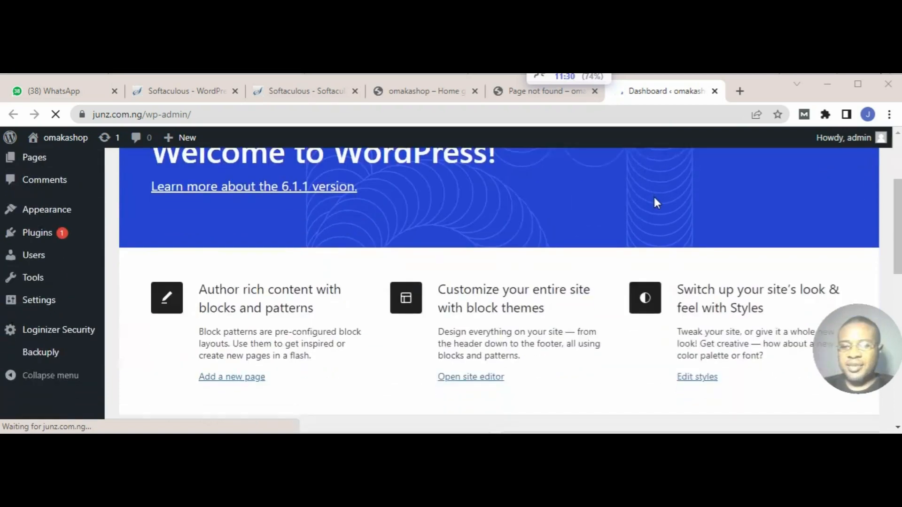
pyautogui.scroll(3, 654, 201)
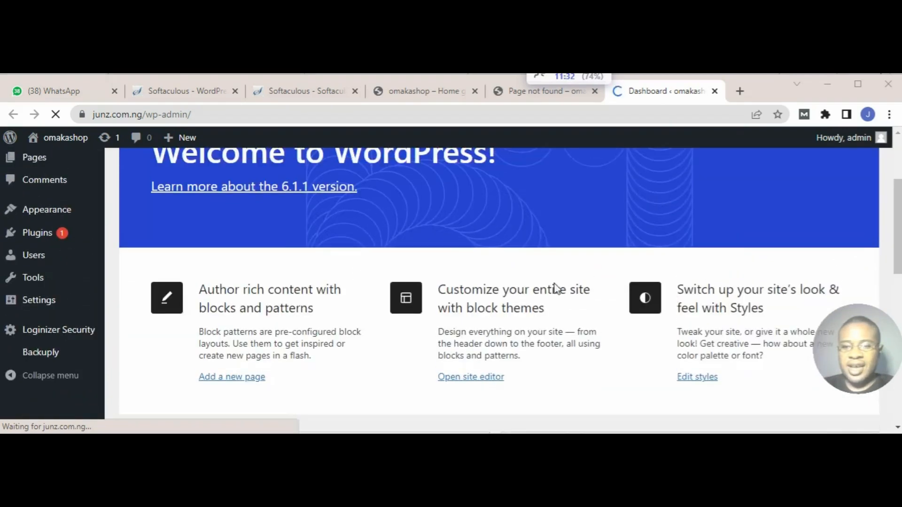
pyautogui.scroll(1, 548, 274)
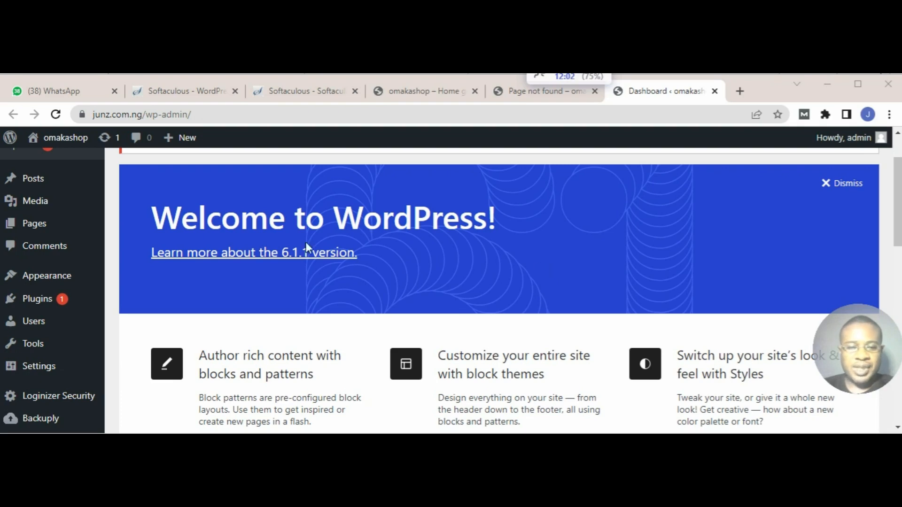
# Step: Open the website wf-technology.com.ng in a new browser tab
pyautogui.click(740, 92)
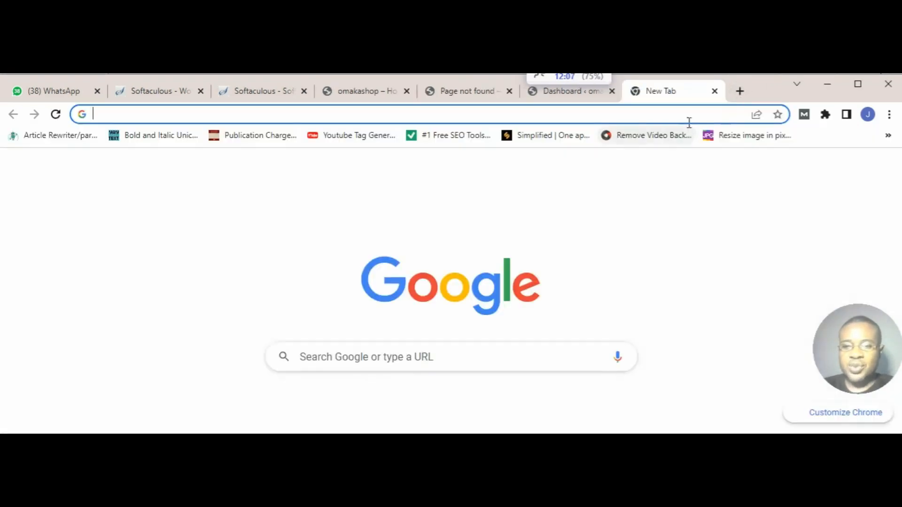
pyautogui.click(689, 120)
pyautogui.write('t')
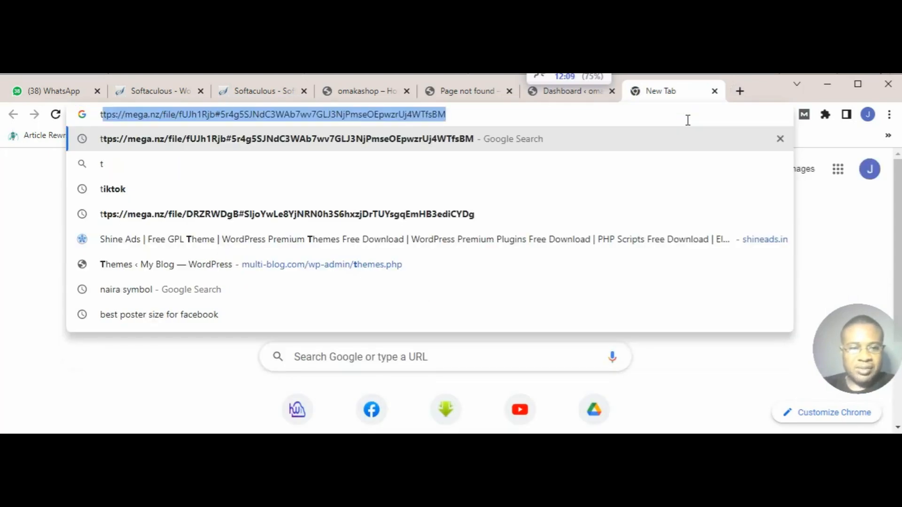
pyautogui.press('BackSpace')
pyautogui.press('BackSpace')
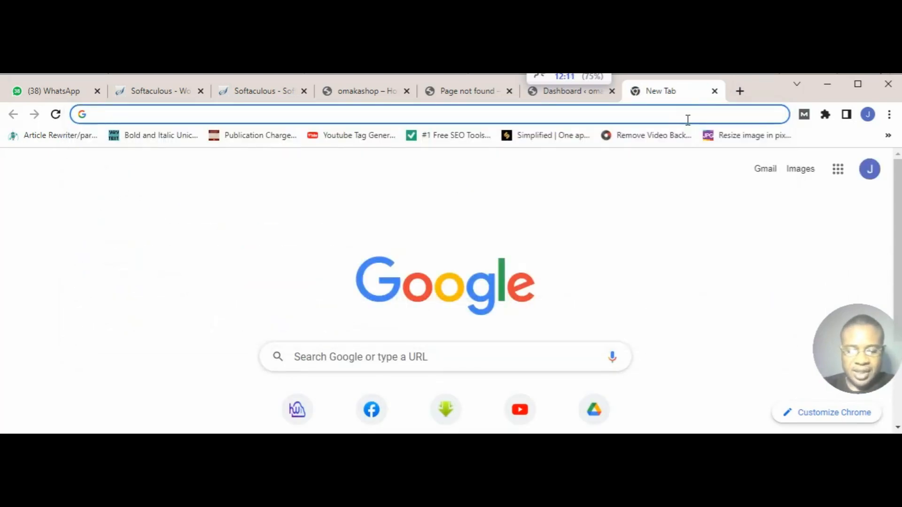
pyautogui.write('wf')
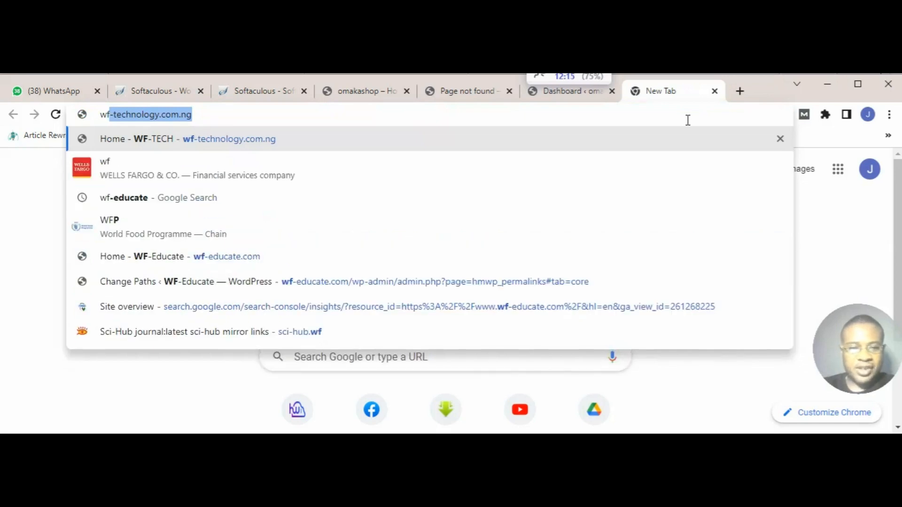
pyautogui.press('Return')
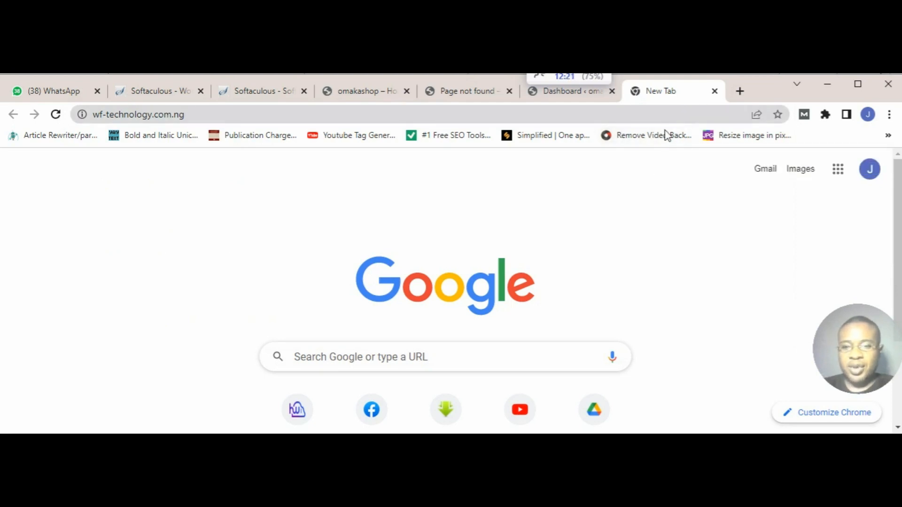
pyautogui.click(605, 121)
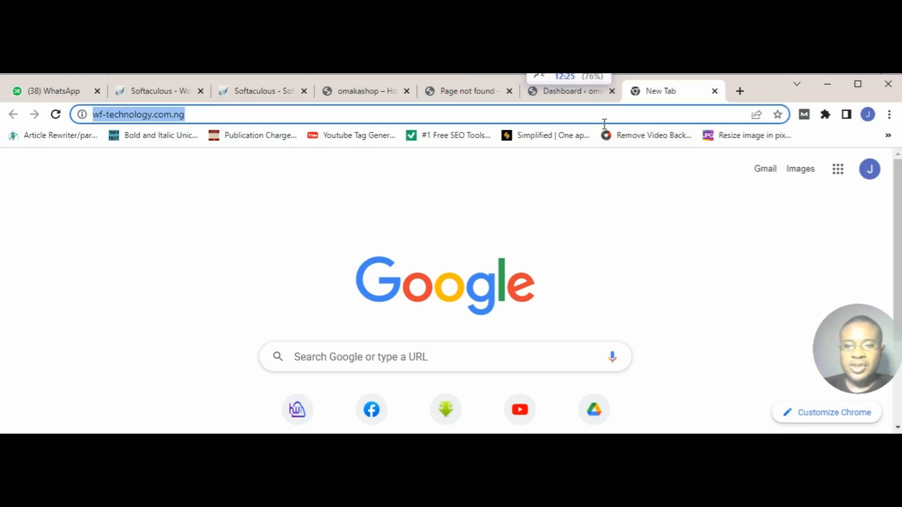
pyautogui.click(600, 114)
pyautogui.press('Return')
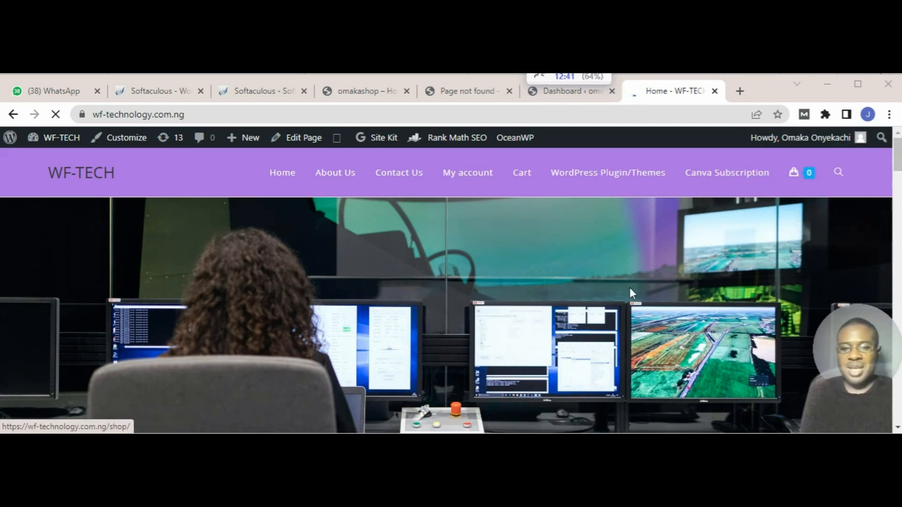
# Step: Browse the WordPress themes and plugins for sale on the WF-TECH homepage, and close the site
pyautogui.scroll(-4, 629, 293)
pyautogui.scroll(-6, 629, 294)
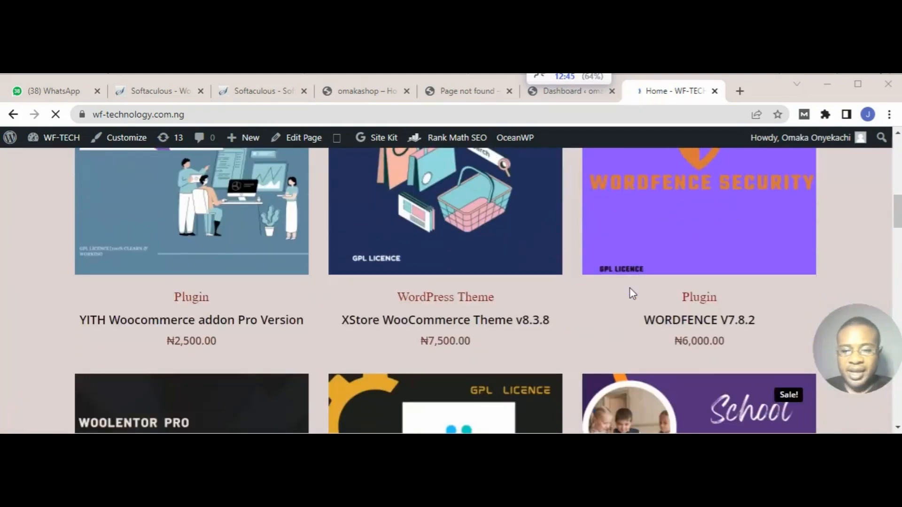
pyautogui.scroll(-6, 630, 289)
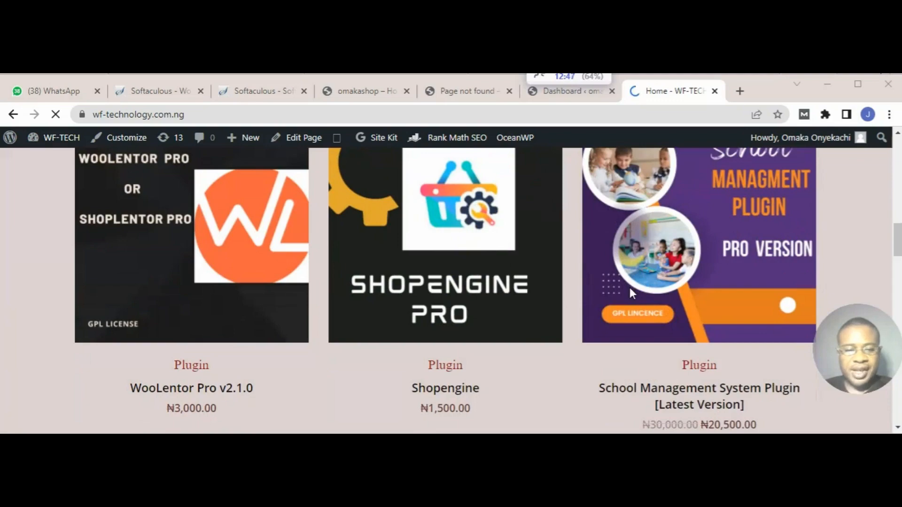
pyautogui.scroll(-8, 628, 286)
pyautogui.scroll(-6, 629, 289)
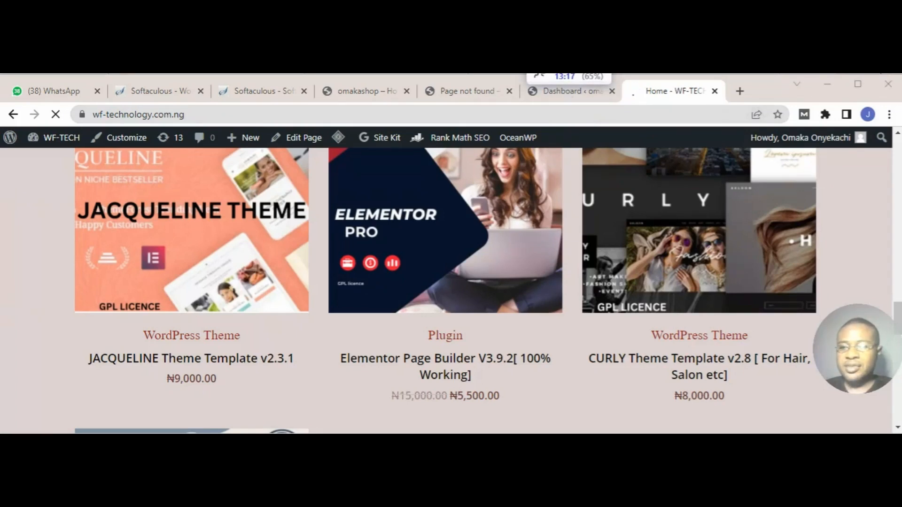
pyautogui.hotkey('ctrl', 'w')
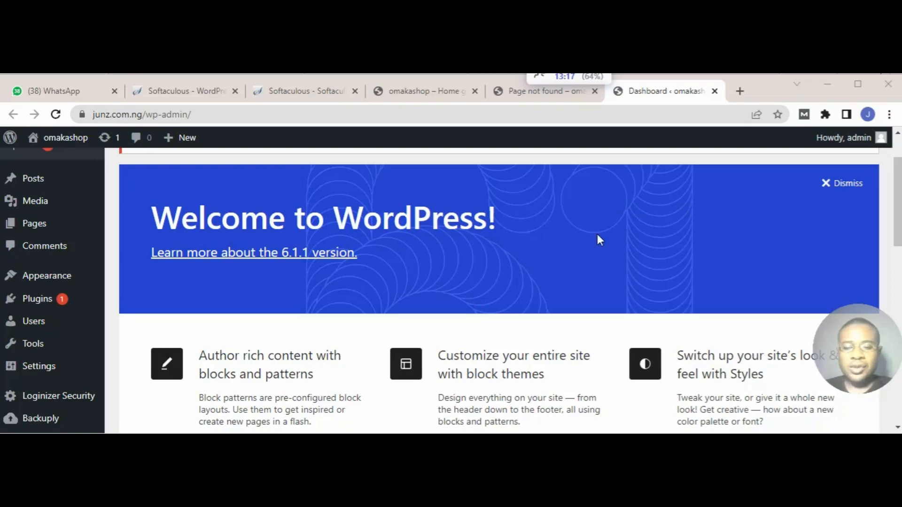
# Step: Open the Add Plugins page from the dashboard and show the form for uploading a plugin in .zip format
pyautogui.scroll(-5, 597, 234)
pyautogui.scroll(7, 597, 235)
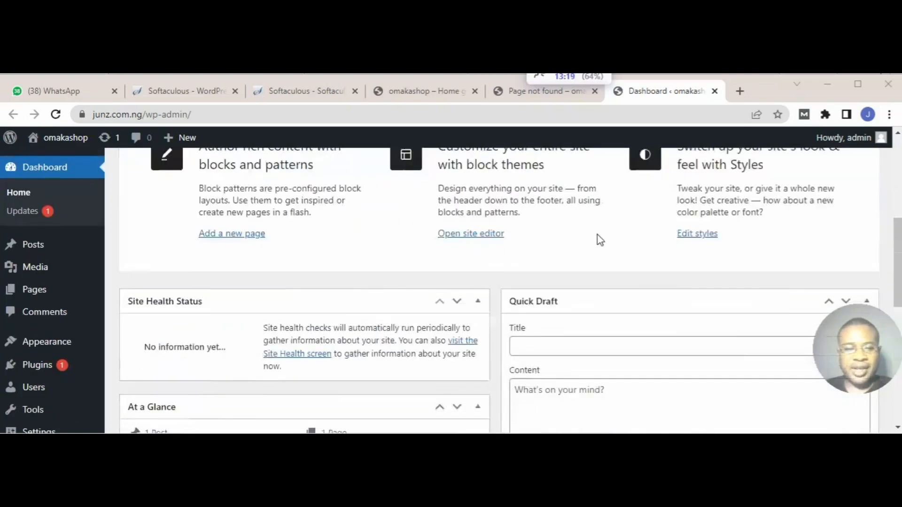
pyautogui.moveTo(66, 288)
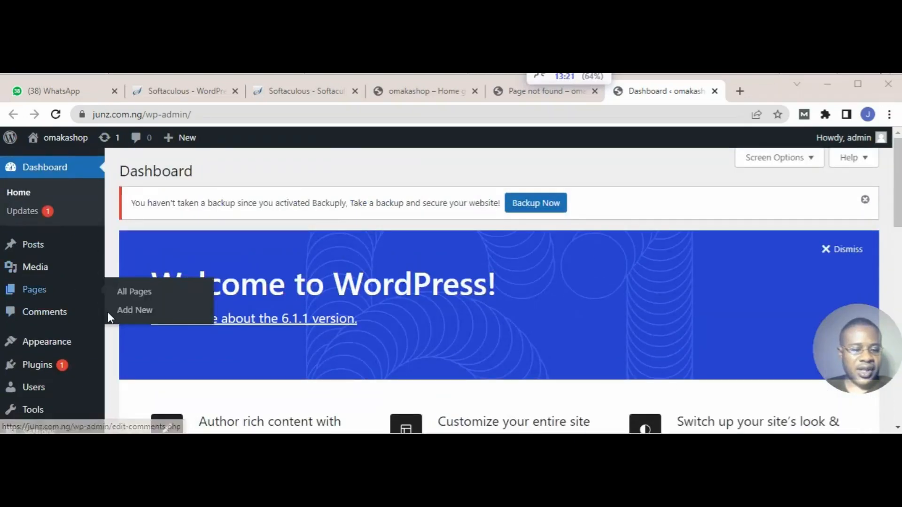
pyautogui.scroll(-3, 108, 314)
pyautogui.moveTo(62, 272)
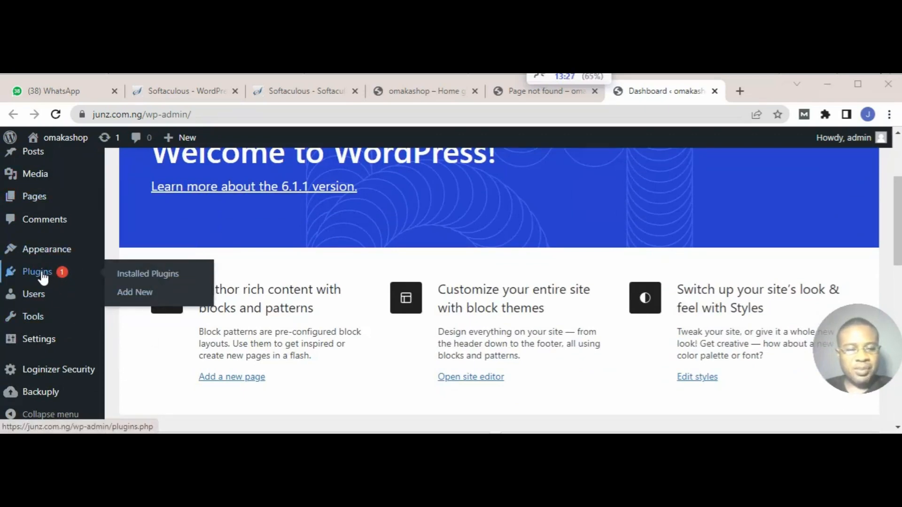
pyautogui.click(136, 295)
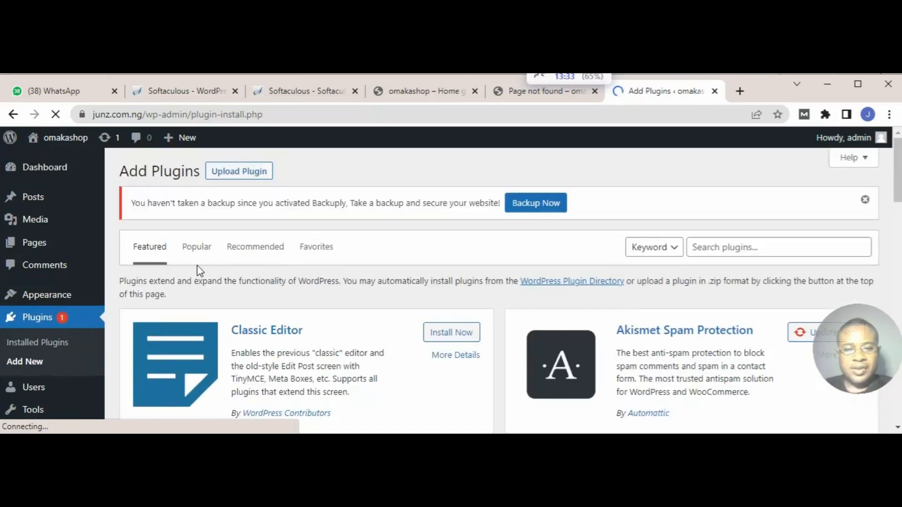
pyautogui.click(237, 175)
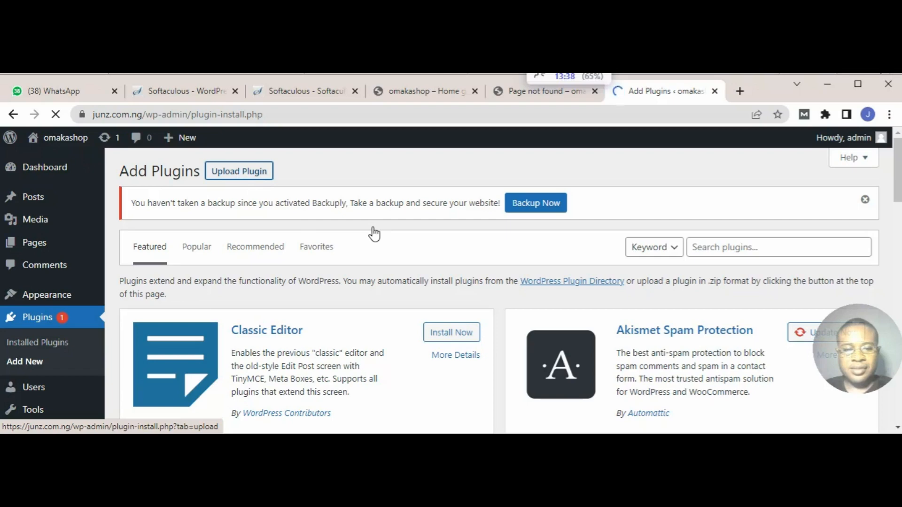
pyautogui.scroll(-2, 374, 233)
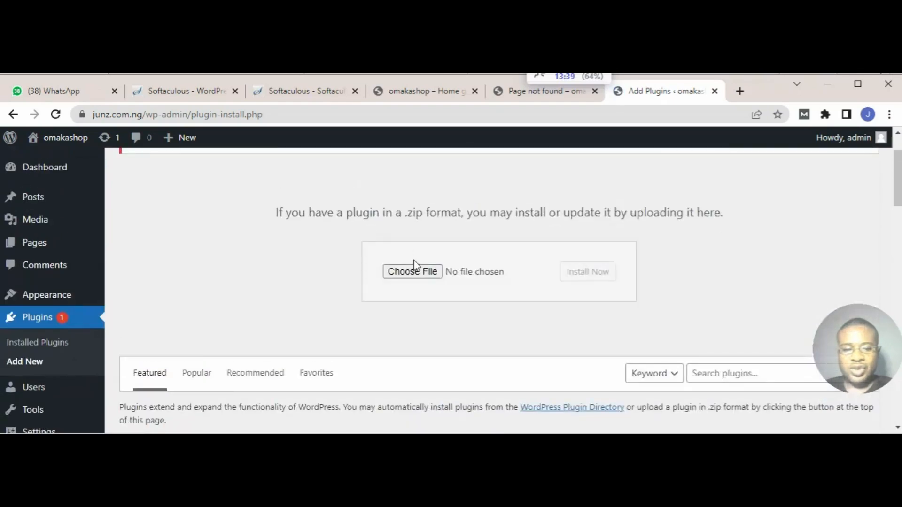
# Step: Start choosing the plugin file to upload and look through the Downloads folder for plugin packages
pyautogui.click(406, 273)
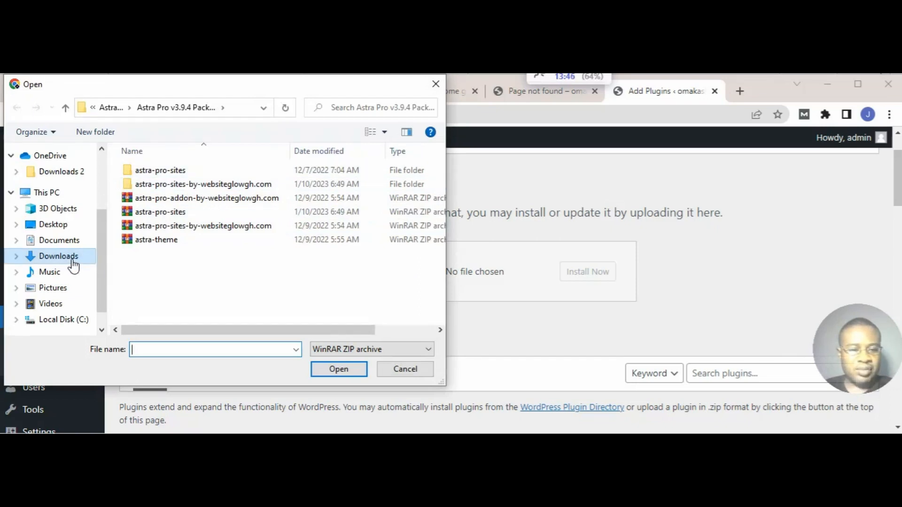
pyautogui.click(58, 256)
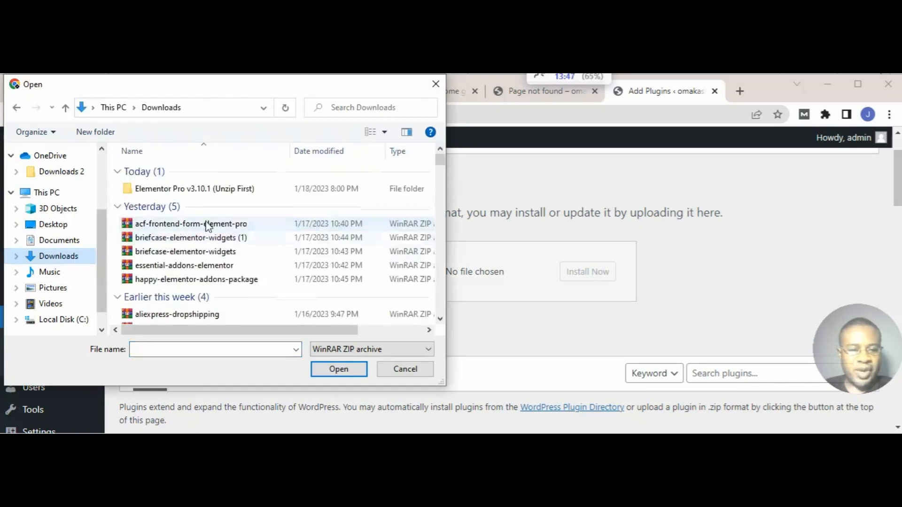
pyautogui.scroll(-3, 207, 231)
pyautogui.scroll(-1, 219, 234)
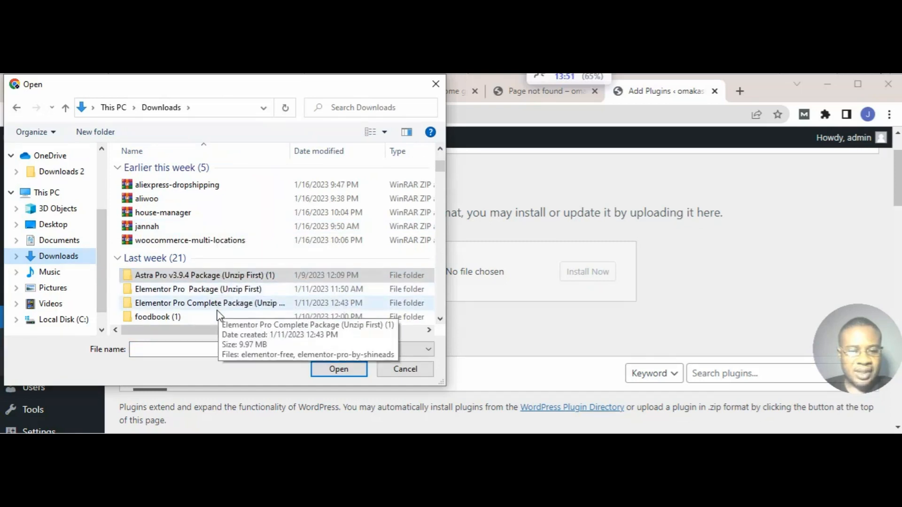
pyautogui.scroll(-1, 219, 317)
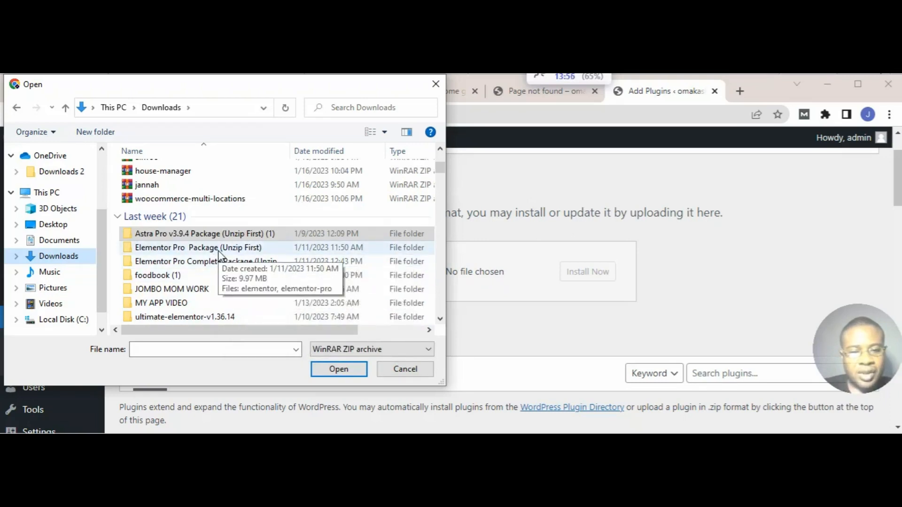
pyautogui.scroll(-2, 219, 252)
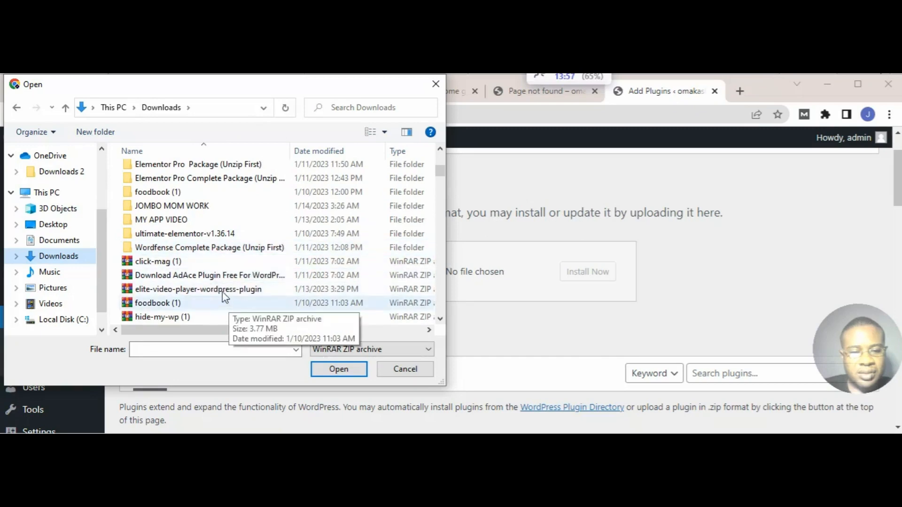
pyautogui.scroll(-1, 221, 255)
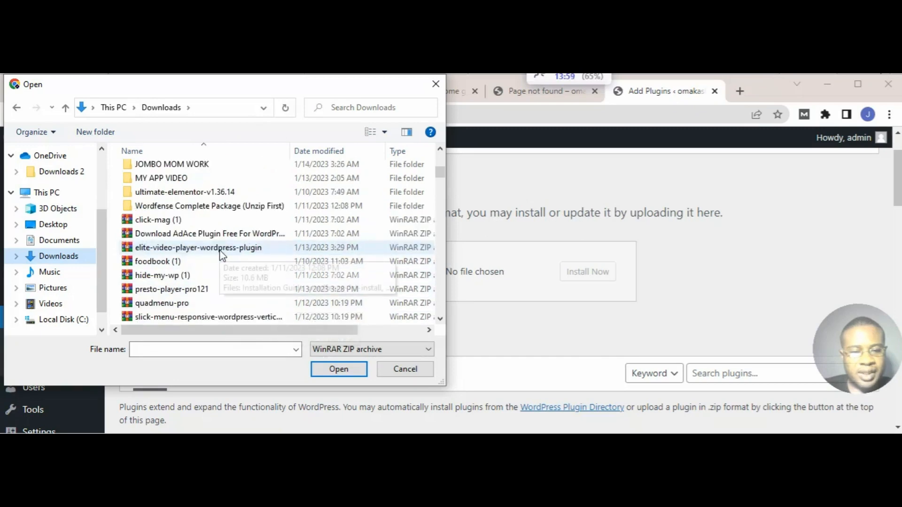
pyautogui.scroll(-2, 221, 255)
pyautogui.scroll(3, 222, 255)
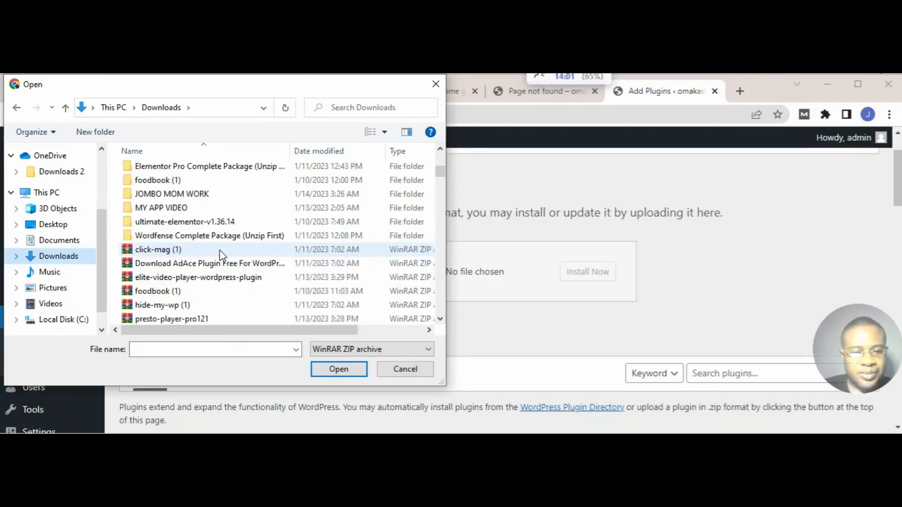
pyautogui.scroll(1, 219, 250)
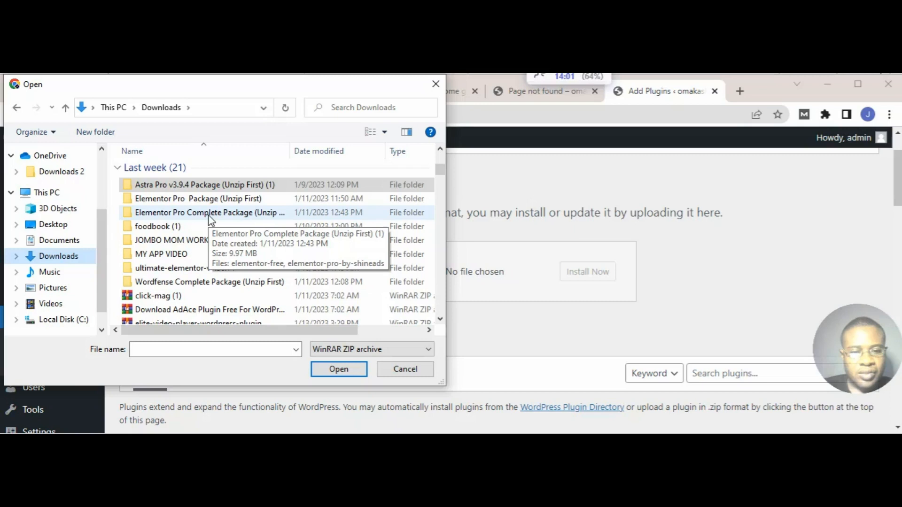
# Step: Check the contents of the Astra Pro v3.9.4, Elementor Pro Package and Elementor Pro Complete Package folders in Downloads
pyautogui.doubleClick(198, 185)
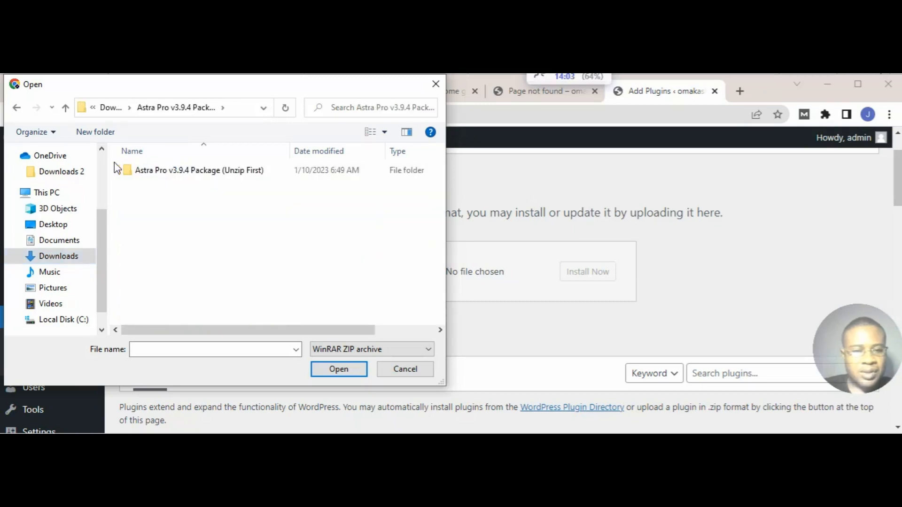
pyautogui.click(16, 109)
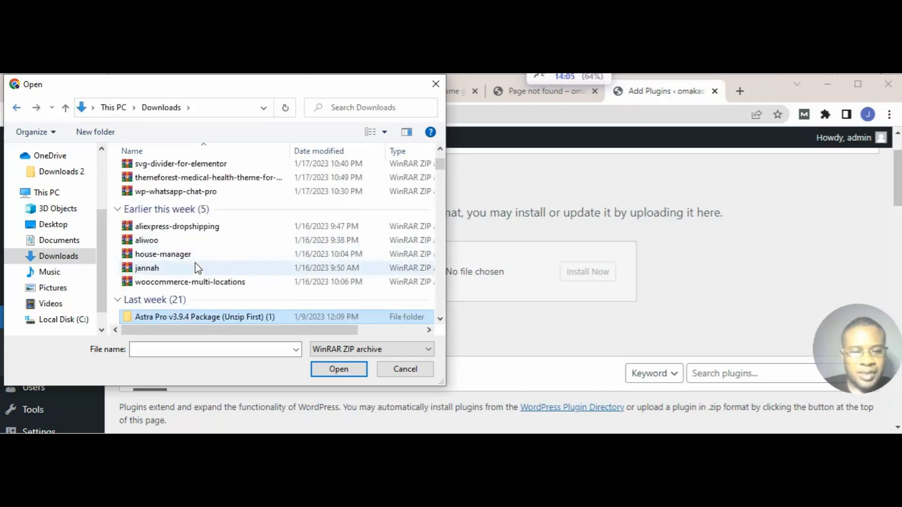
pyautogui.scroll(-1, 231, 203)
pyautogui.scroll(-1, 231, 203)
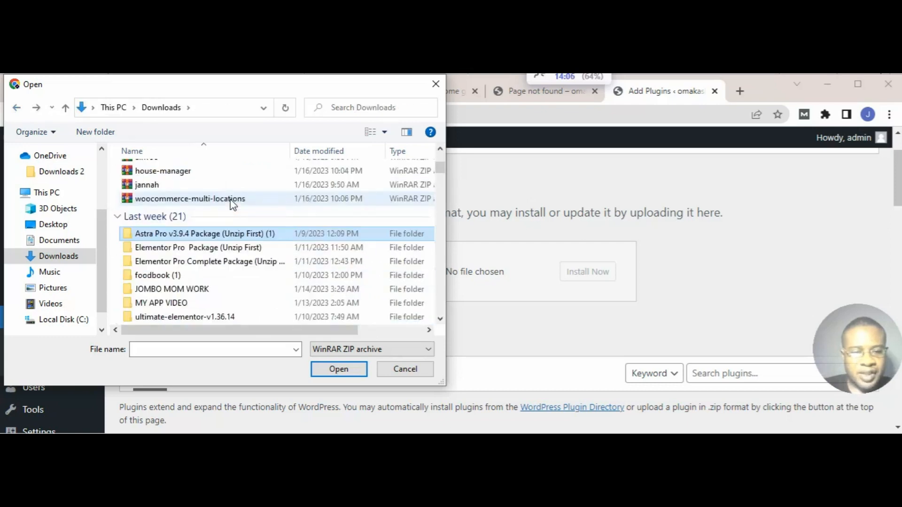
pyautogui.click(204, 247)
pyautogui.doubleClick(203, 247)
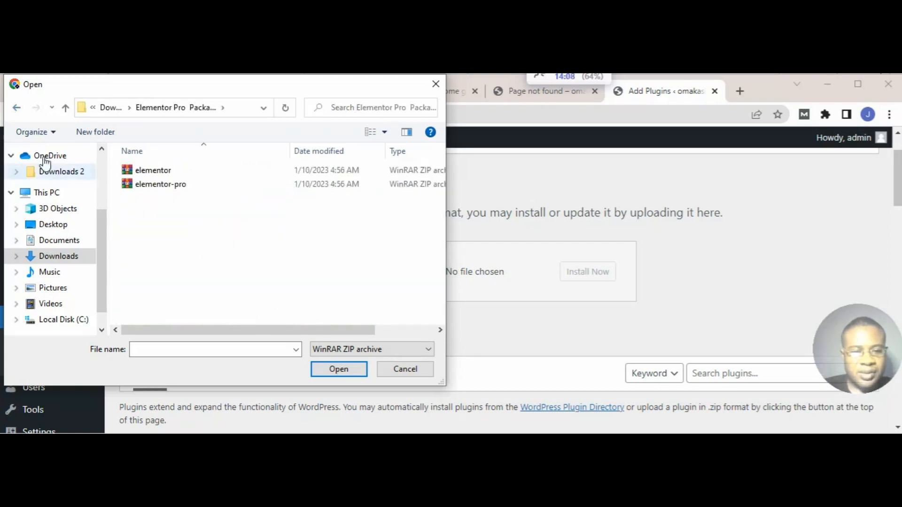
pyautogui.click(15, 110)
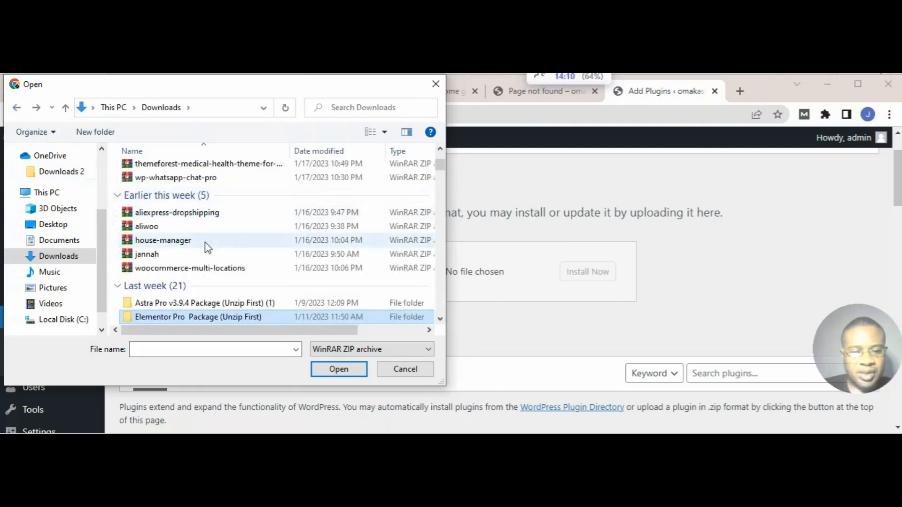
pyautogui.scroll(-1, 228, 240)
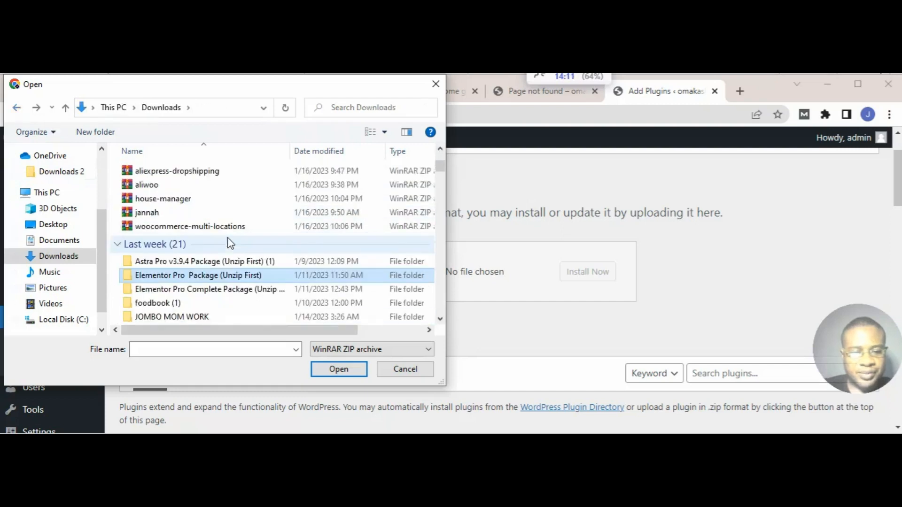
pyautogui.doubleClick(229, 292)
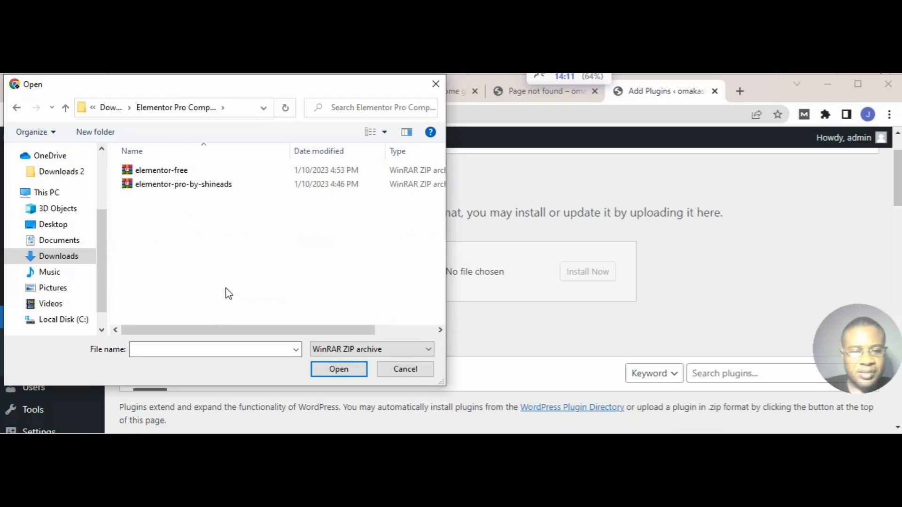
pyautogui.click(17, 109)
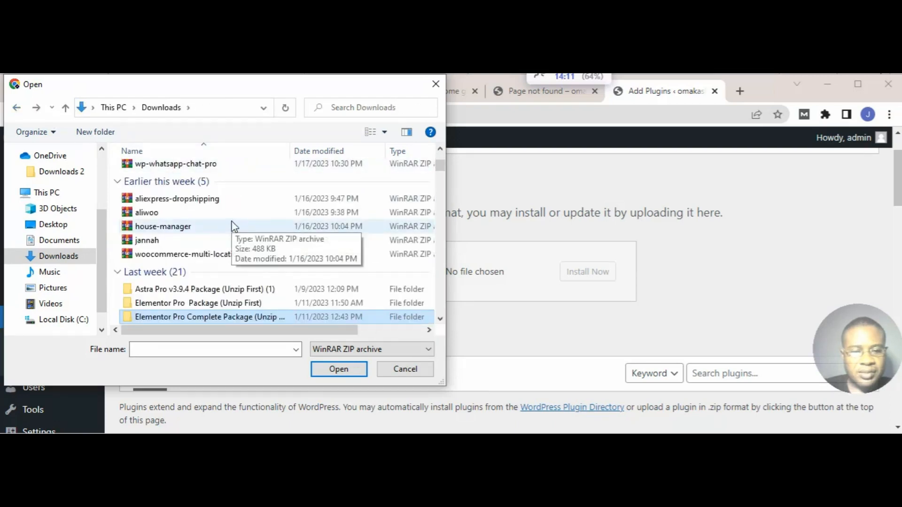
# Step: Search the older downloads for another Elementor package and open the folder Elementor Pro Package v3.9.2(Unzip First)
pyautogui.scroll(-1, 233, 227)
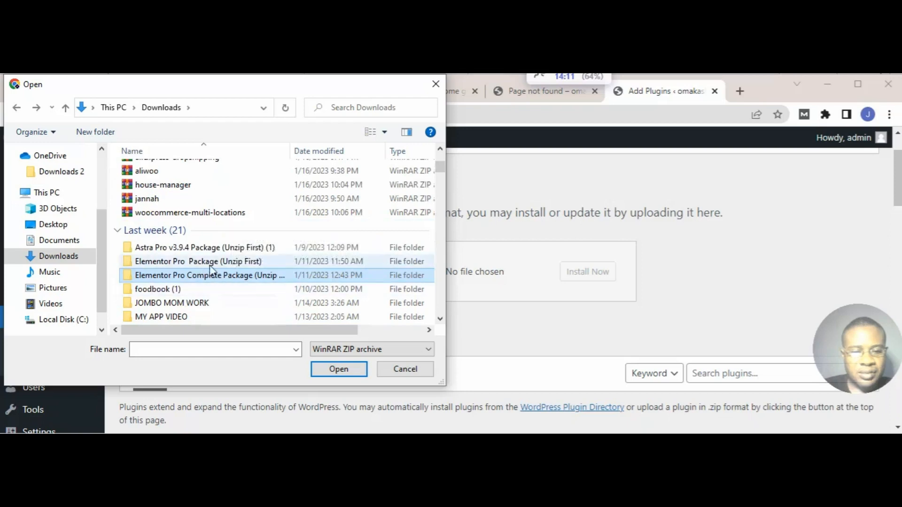
pyautogui.scroll(-2, 207, 261)
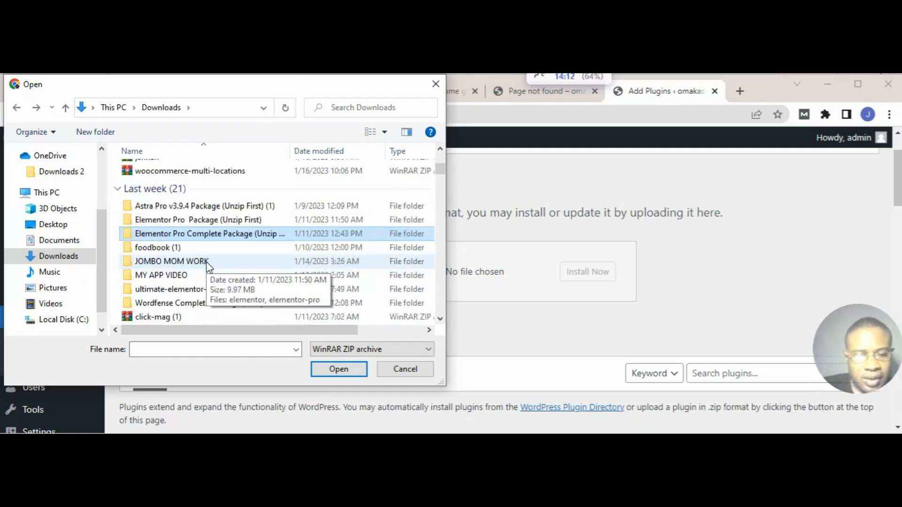
pyautogui.scroll(-5, 253, 260)
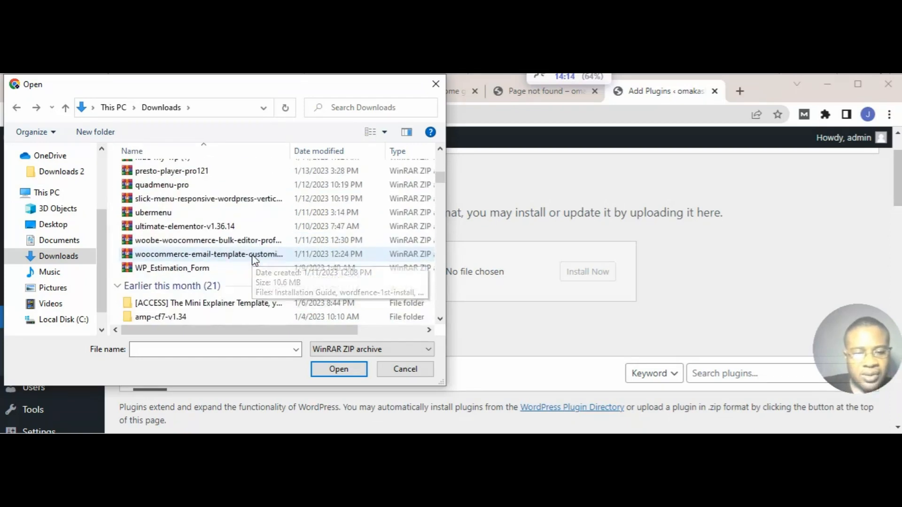
pyautogui.scroll(-2, 254, 259)
pyautogui.scroll(-1, 254, 261)
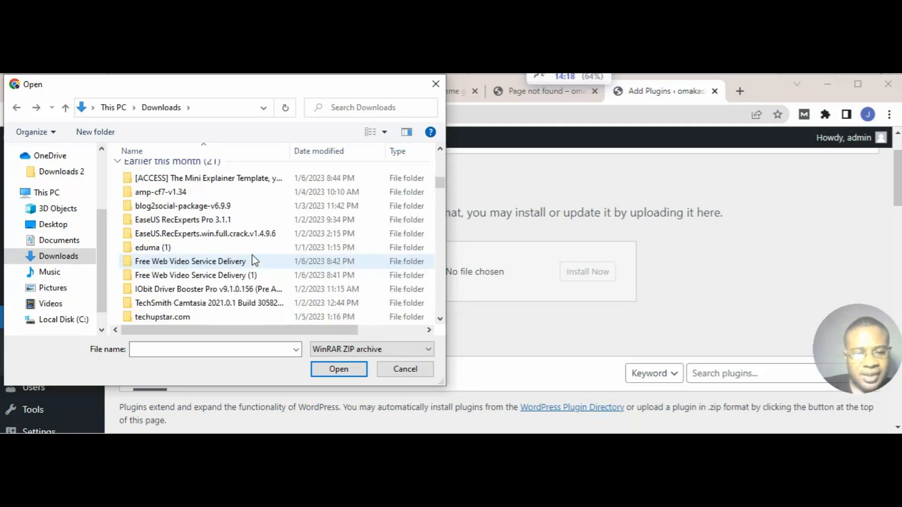
pyautogui.scroll(-1, 254, 260)
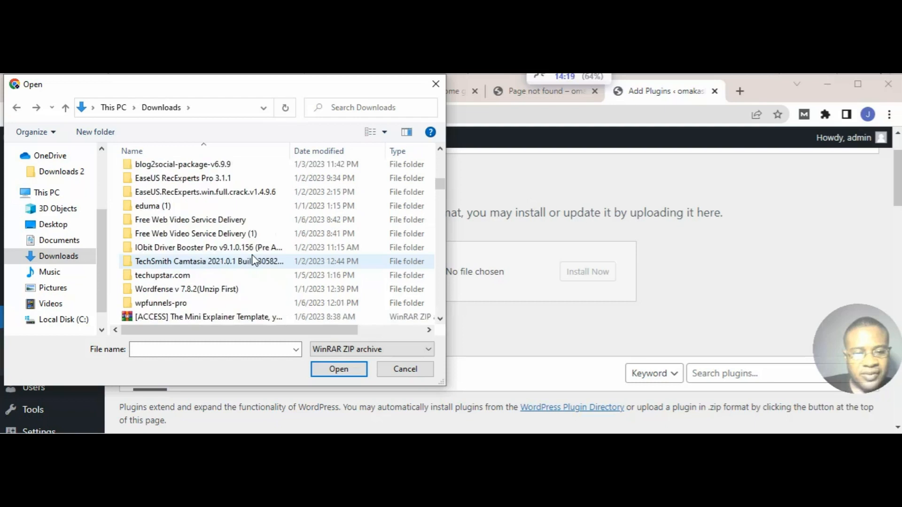
pyautogui.scroll(-2, 254, 259)
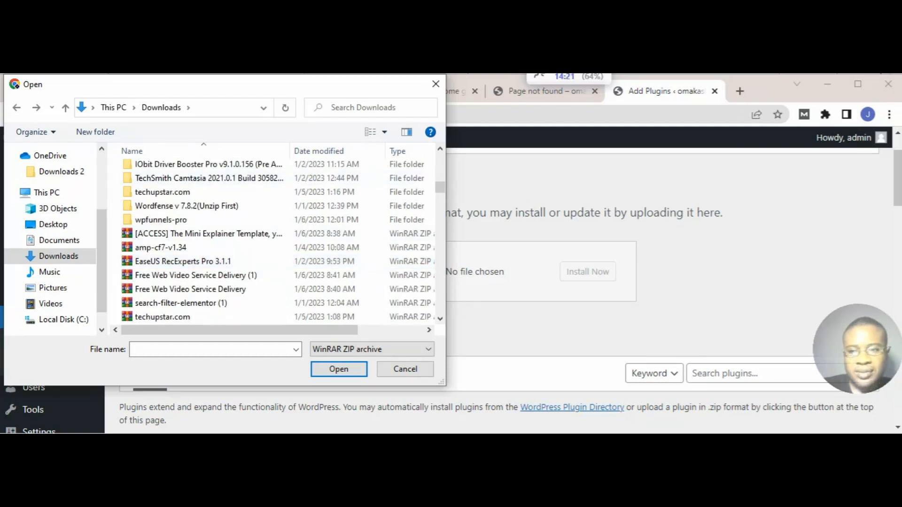
pyautogui.scroll(-5, 253, 260)
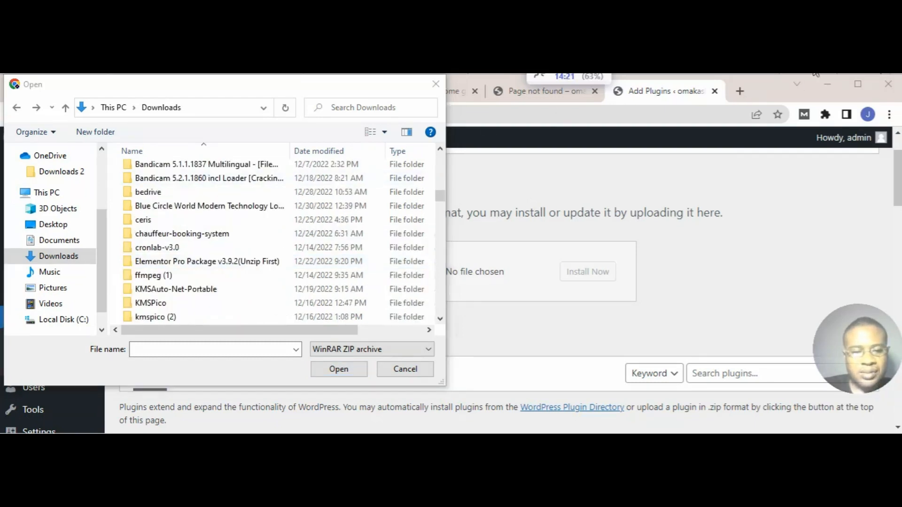
pyautogui.click(253, 266)
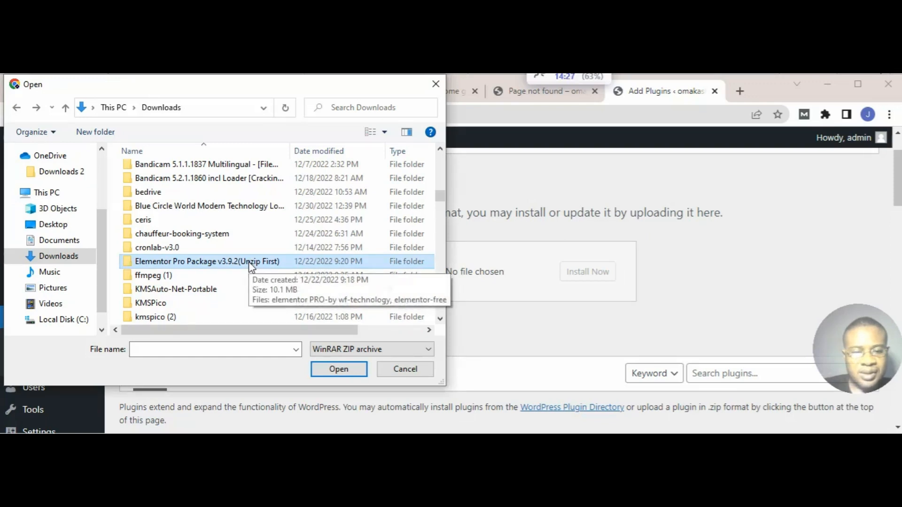
pyautogui.doubleClick(250, 265)
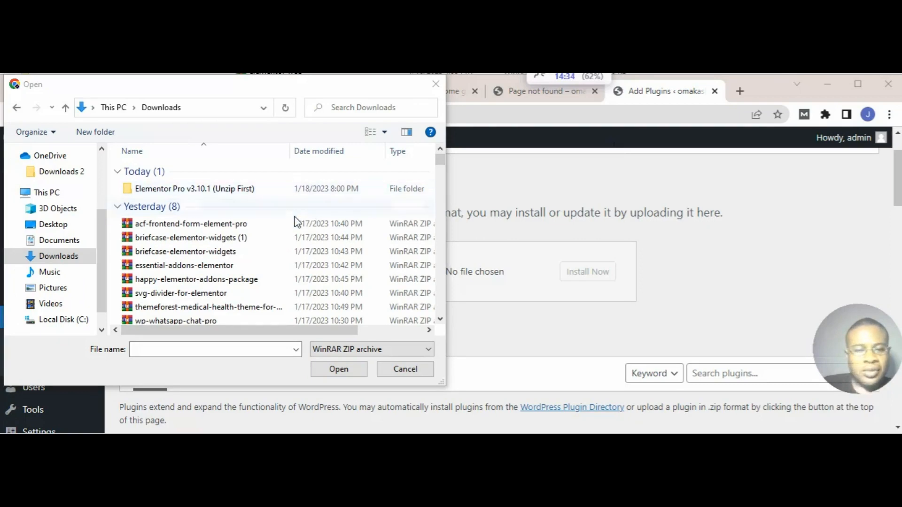
# Step: Upload elementor-pro-by-wf-tech from the Elementor Pro v3.10.1 (Unzip First) folder, then install and activate the plugin
pyautogui.doubleClick(207, 190)
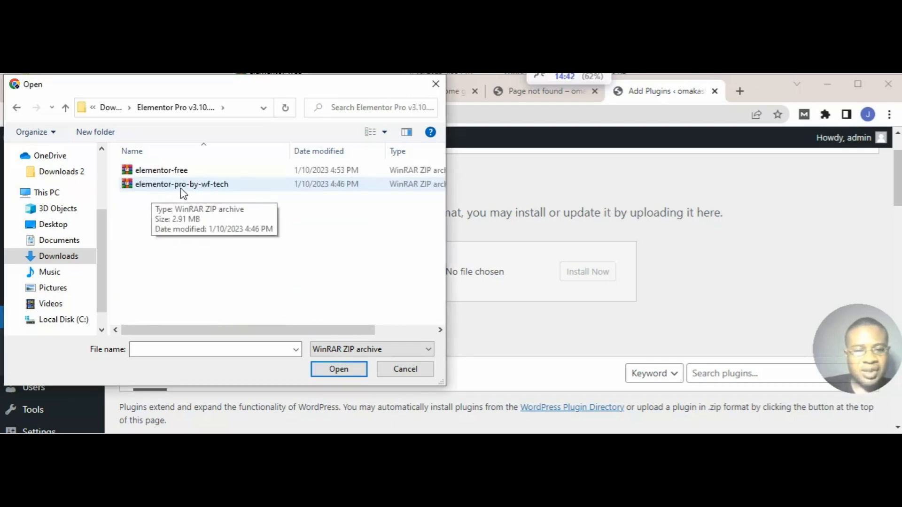
pyautogui.doubleClick(210, 187)
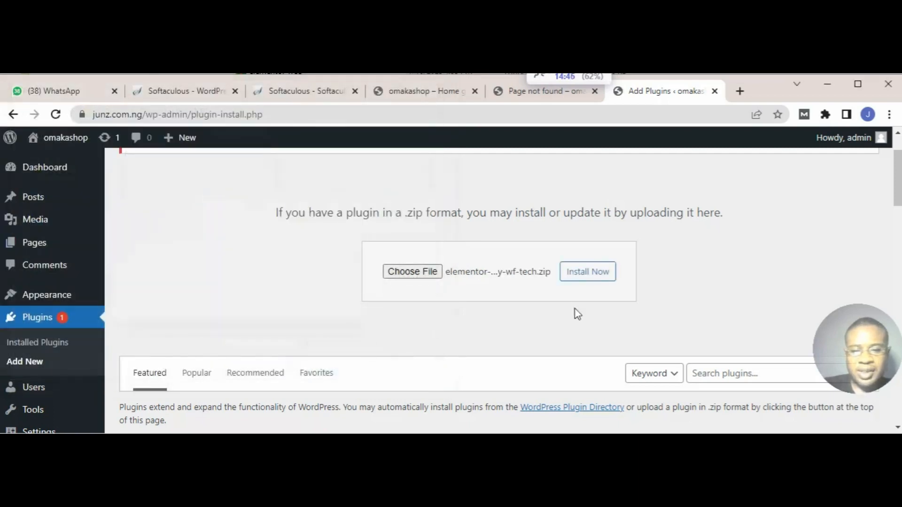
pyautogui.click(581, 276)
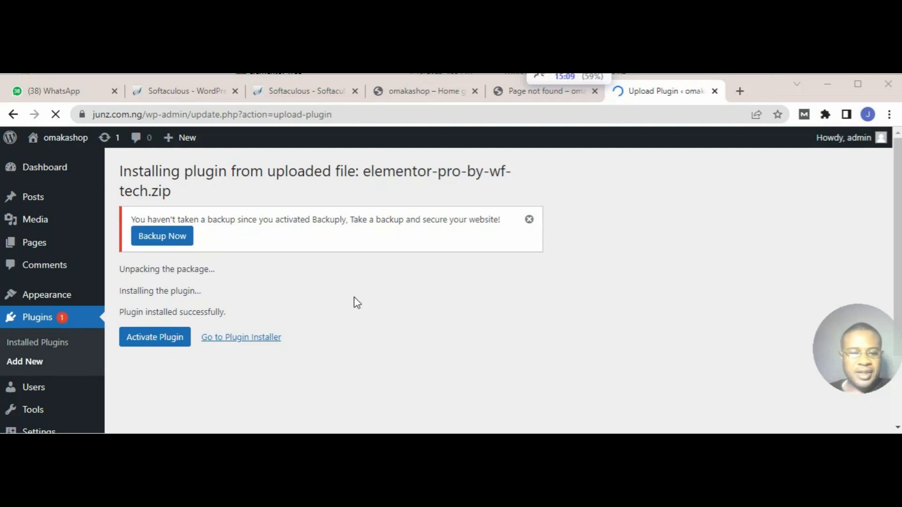
pyautogui.click(157, 345)
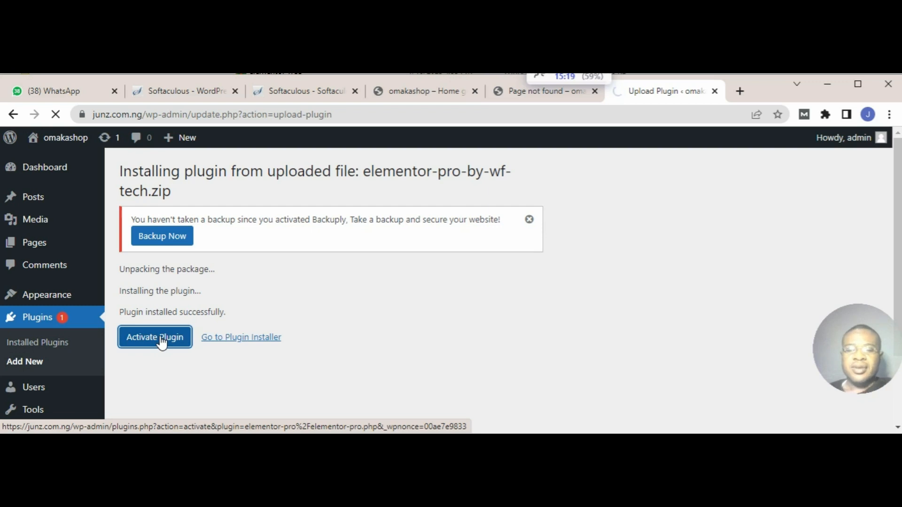
# Step: Activate the uploaded Elementor Pro plugin and check its entry among the installed plugins
pyautogui.click(156, 338)
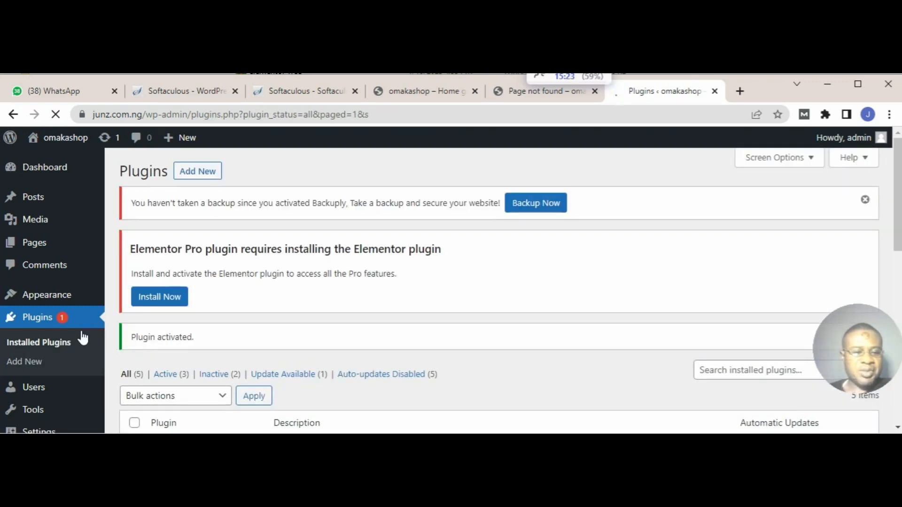
pyautogui.scroll(-5, 187, 367)
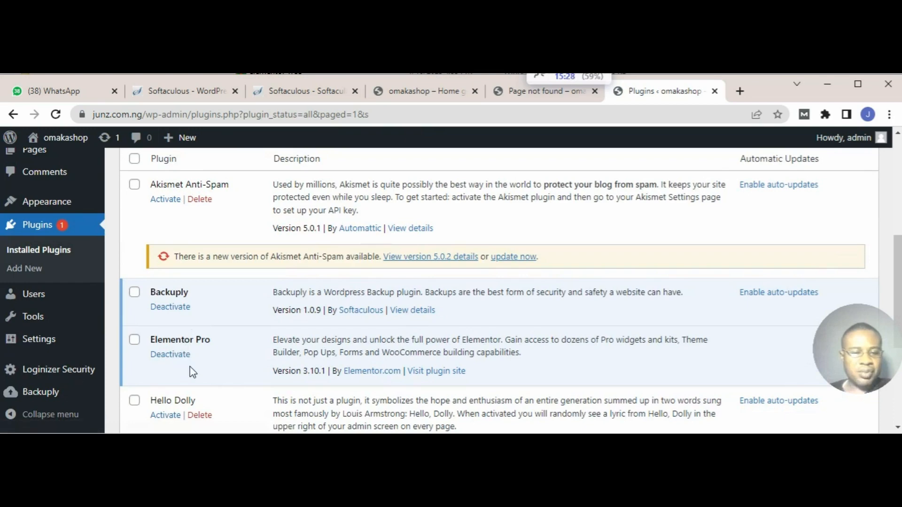
pyautogui.scroll(-4, 203, 359)
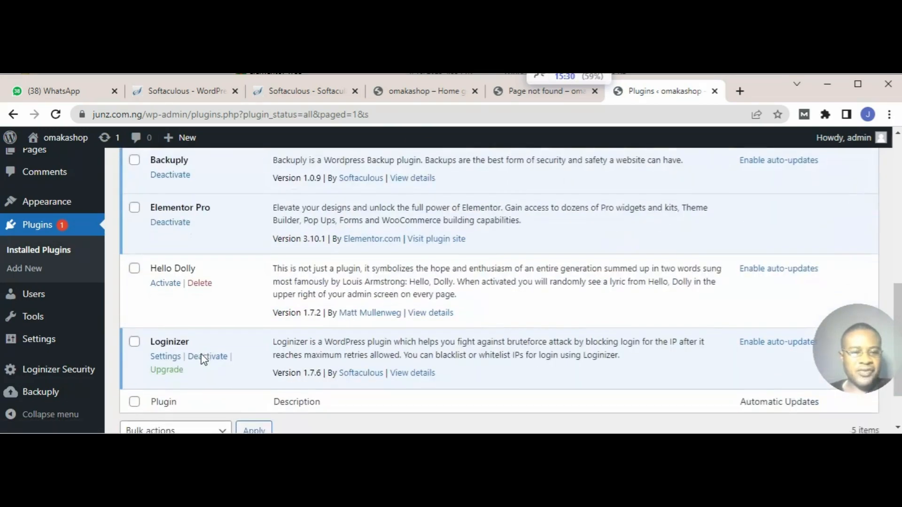
pyautogui.scroll(5, 203, 360)
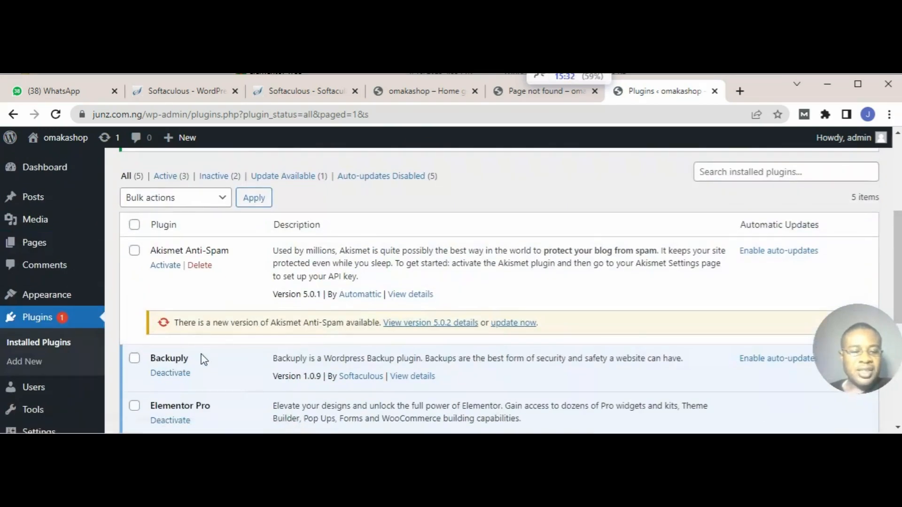
pyautogui.scroll(-2, 203, 359)
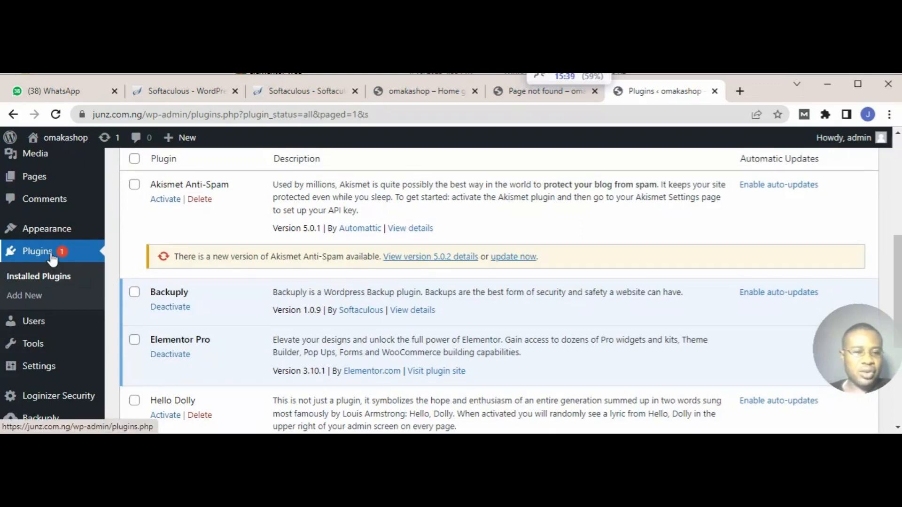
# Step: Upload elementor-free from the Elementor Pro v3.10.1 folder as a new plugin, then install and activate it
pyautogui.click(43, 297)
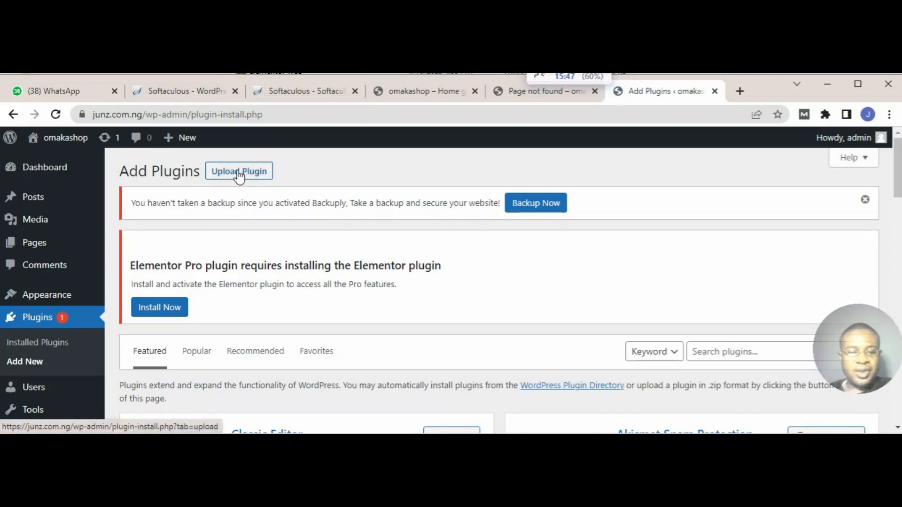
pyautogui.click(239, 172)
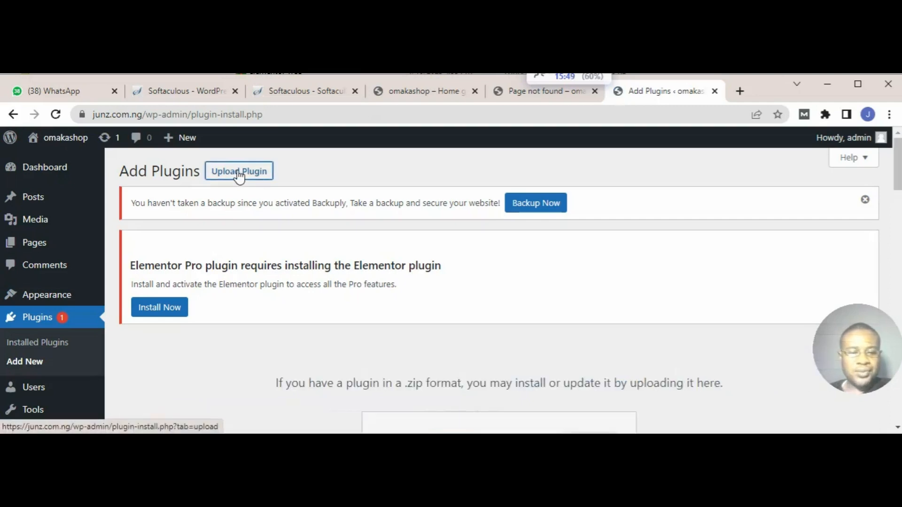
pyautogui.scroll(-3, 382, 314)
pyautogui.click(384, 314)
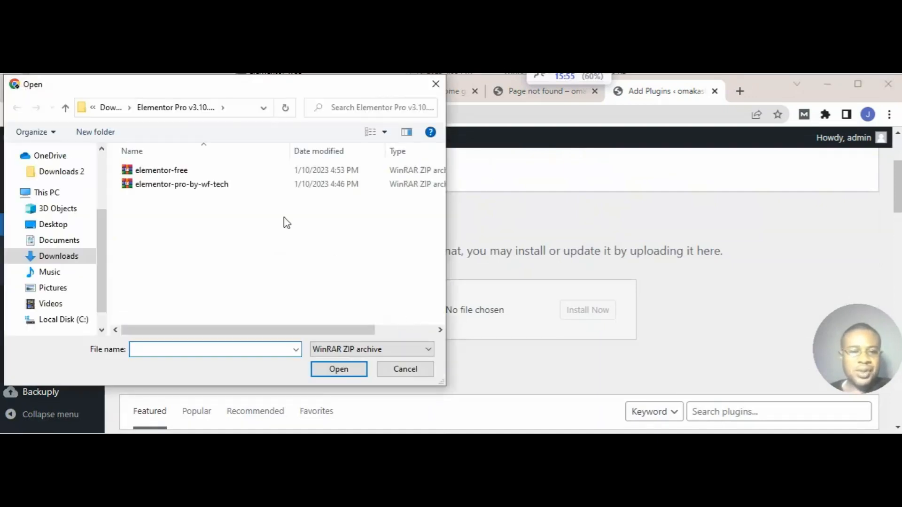
pyautogui.click(187, 172)
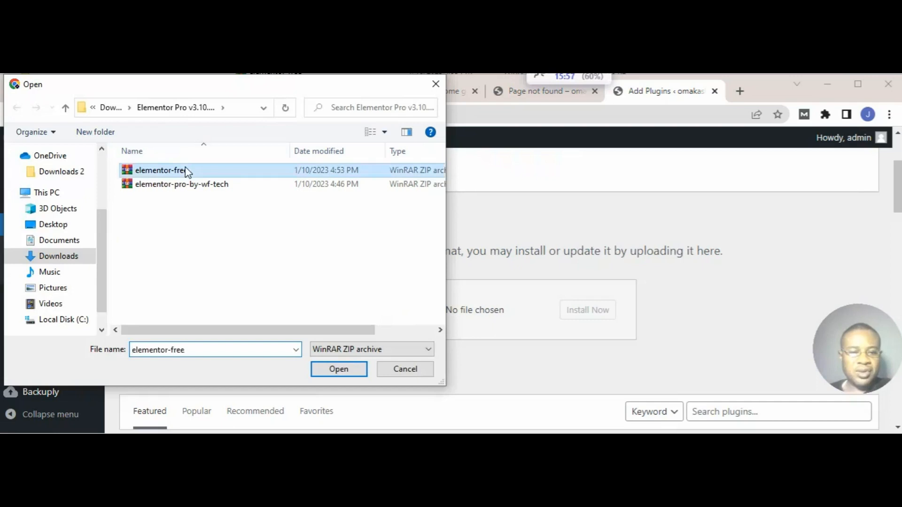
pyautogui.doubleClick(187, 172)
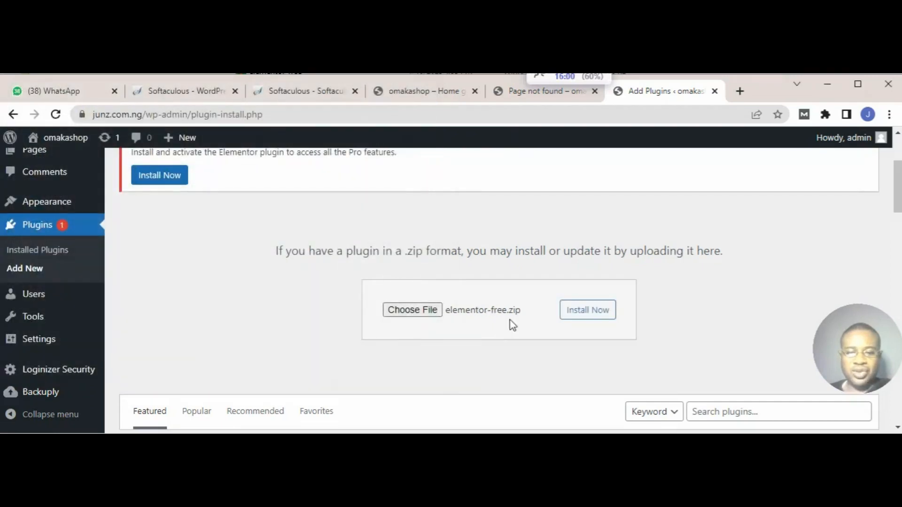
pyautogui.click(581, 314)
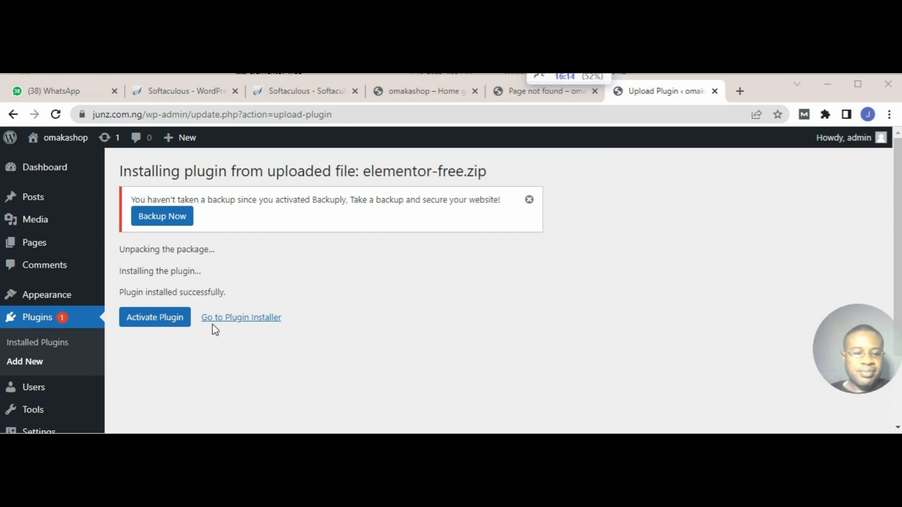
pyautogui.click(159, 322)
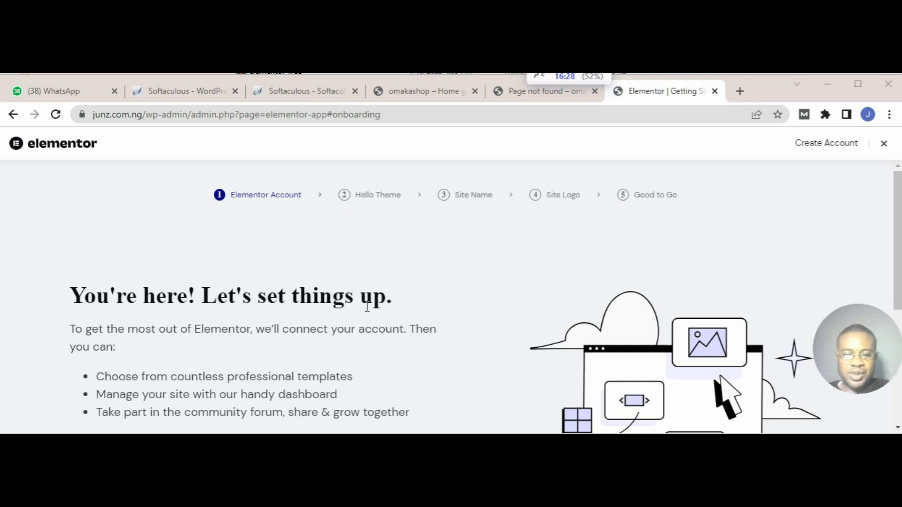
# Step: Look over the Elementor account setup page and leave it without creating an account, returning to the Add Plugins page
pyautogui.scroll(-5, 367, 306)
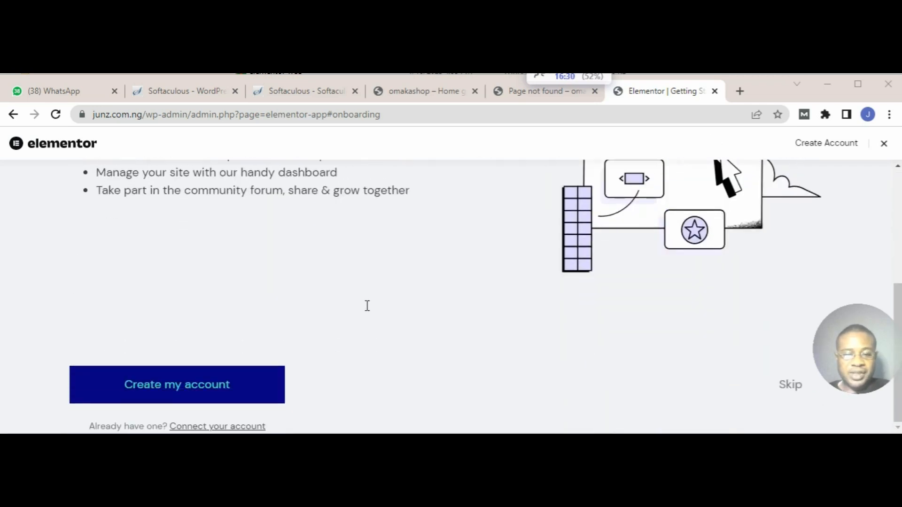
pyautogui.scroll(5, 367, 305)
pyautogui.scroll(-5, 367, 306)
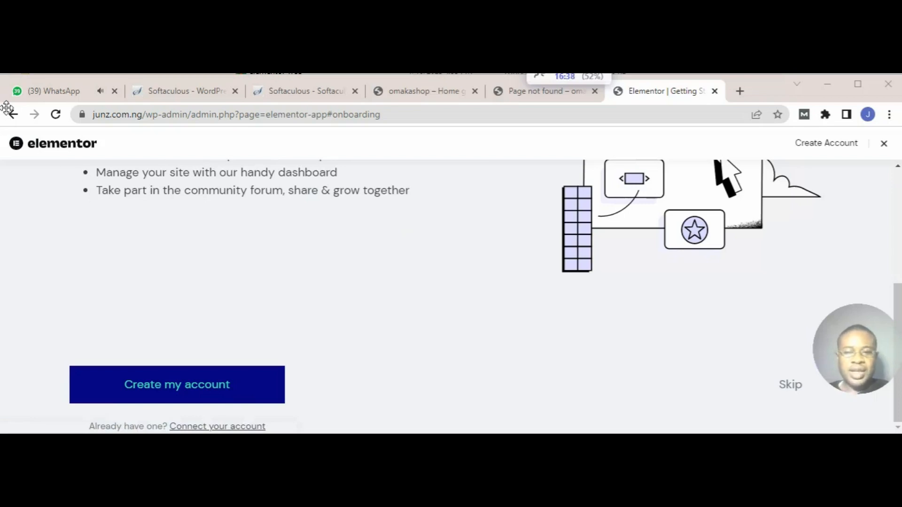
pyautogui.click(13, 115)
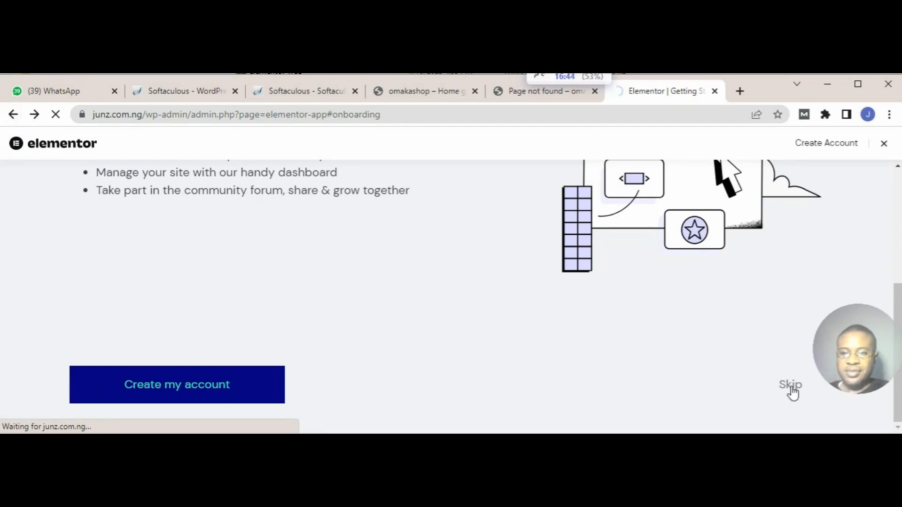
pyautogui.click(790, 387)
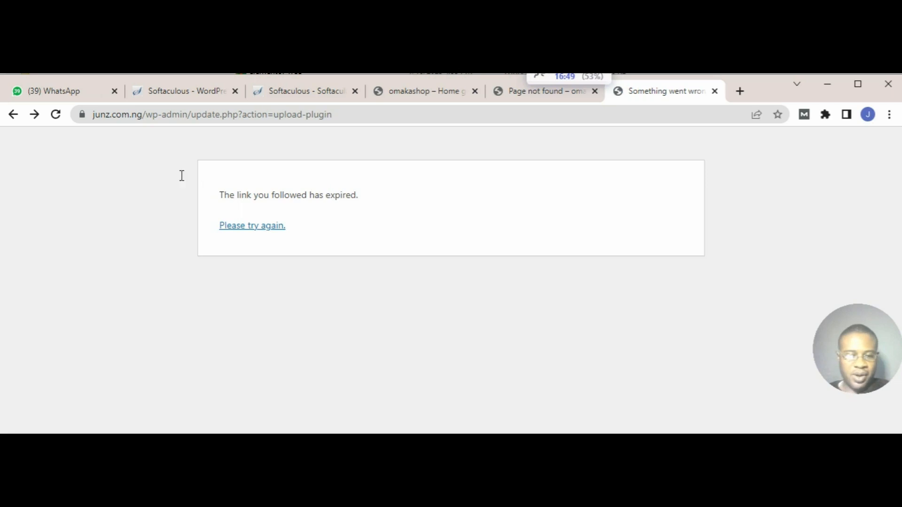
pyautogui.click(13, 115)
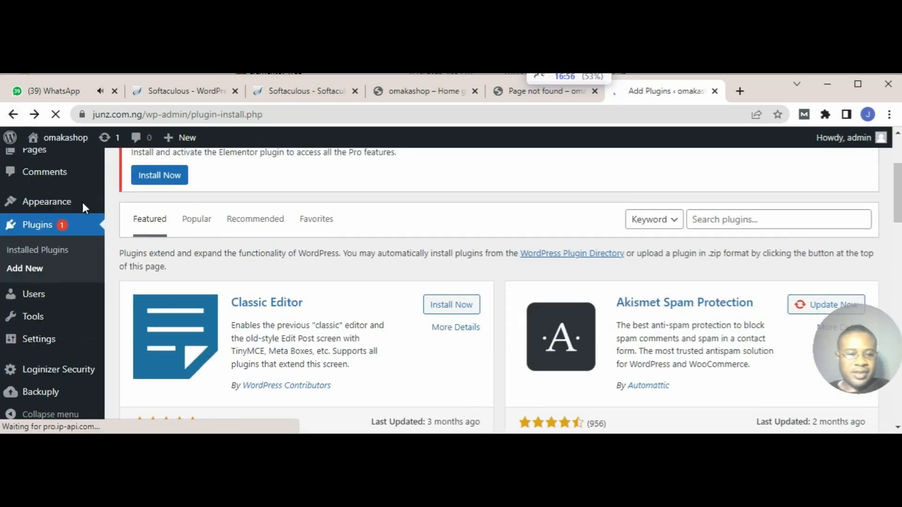
# Step: Open the list of installed plugins and check the entries for Elementor and Elementor Pro
pyautogui.moveTo(60, 201)
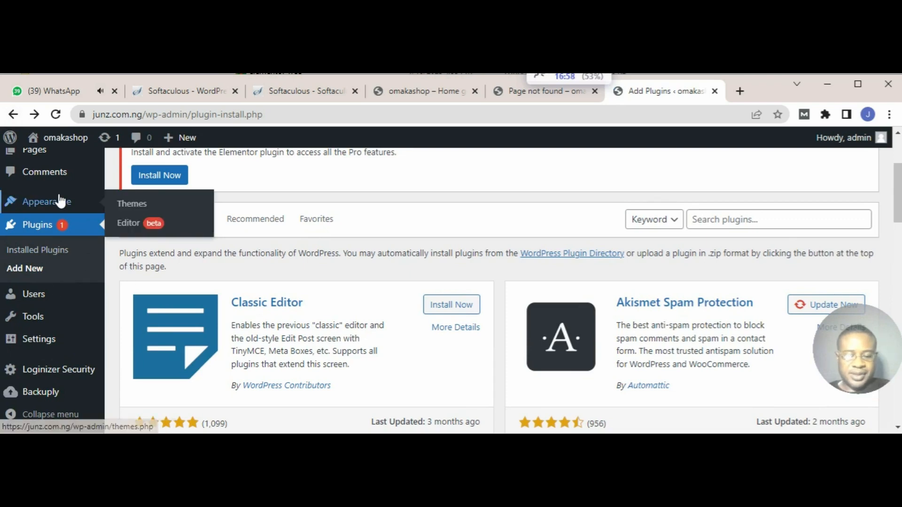
pyautogui.scroll(-5, 60, 201)
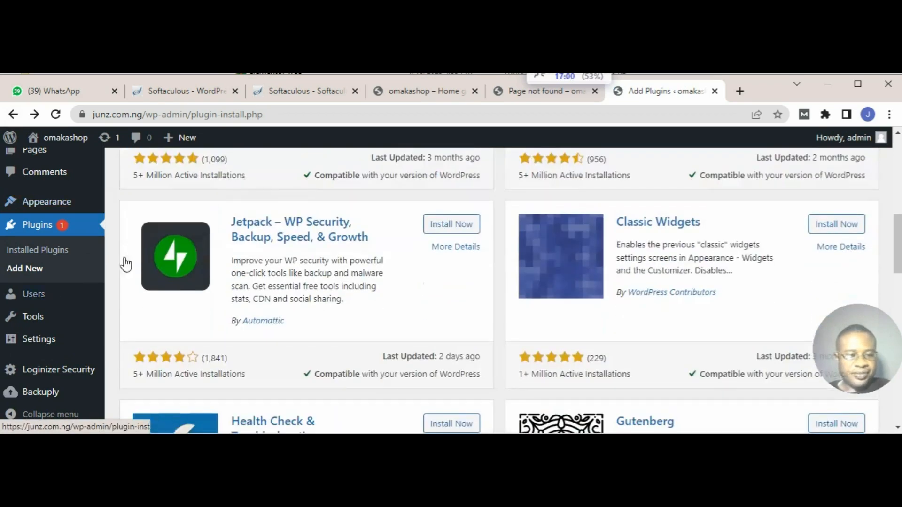
pyautogui.moveTo(45, 296)
pyautogui.scroll(1, 45, 298)
pyautogui.scroll(4, 45, 297)
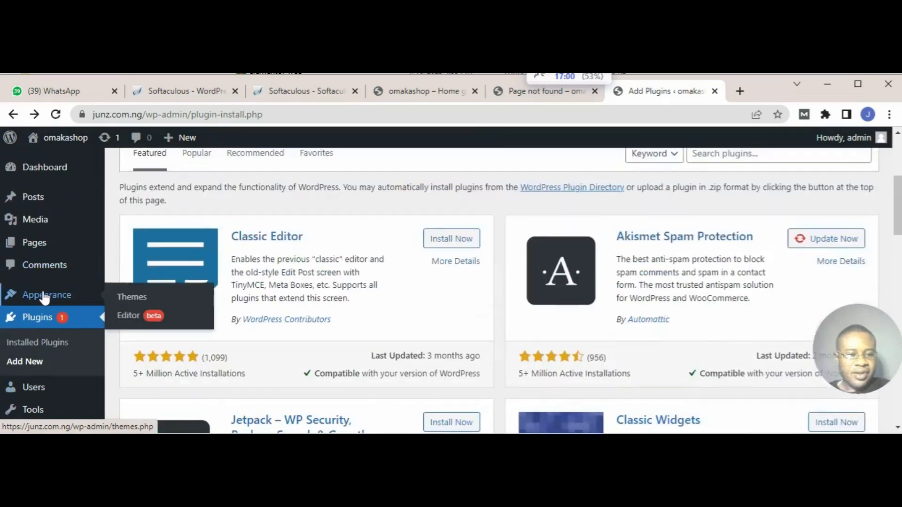
pyautogui.click(47, 345)
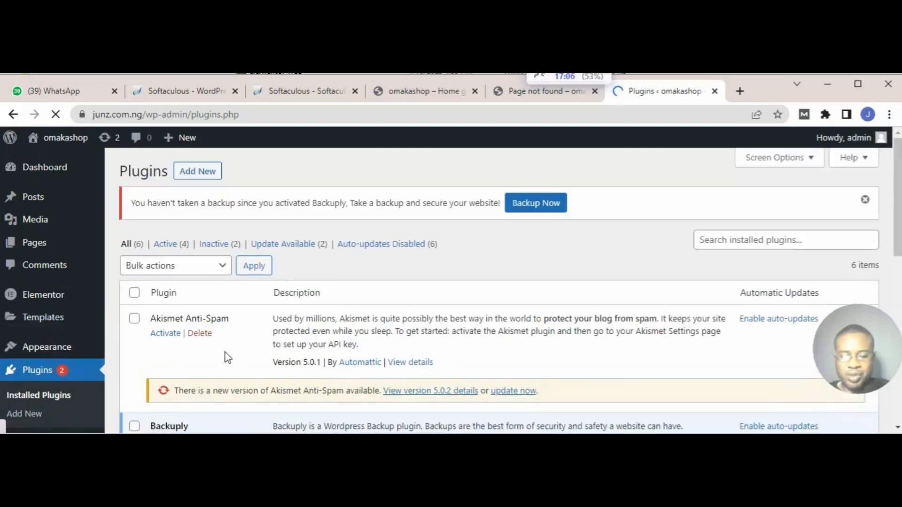
pyautogui.scroll(-8, 227, 358)
pyautogui.scroll(3, 227, 358)
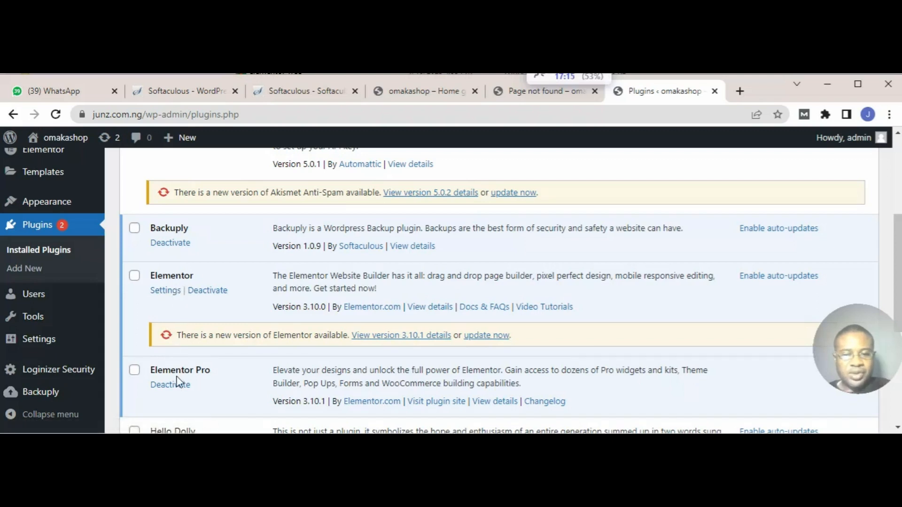
pyautogui.scroll(1, 179, 381)
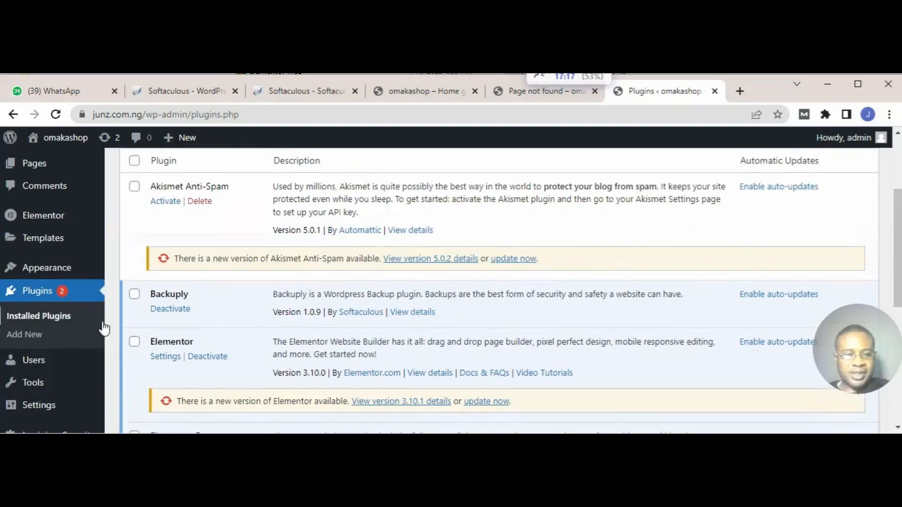
# Step: Look over the installed themes and open the page for adding a new theme
pyautogui.moveTo(60, 222)
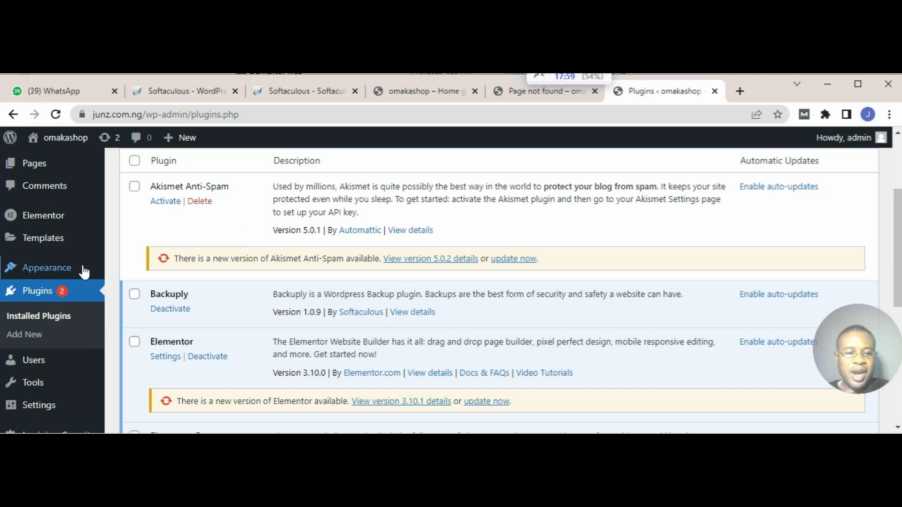
pyautogui.moveTo(69, 270)
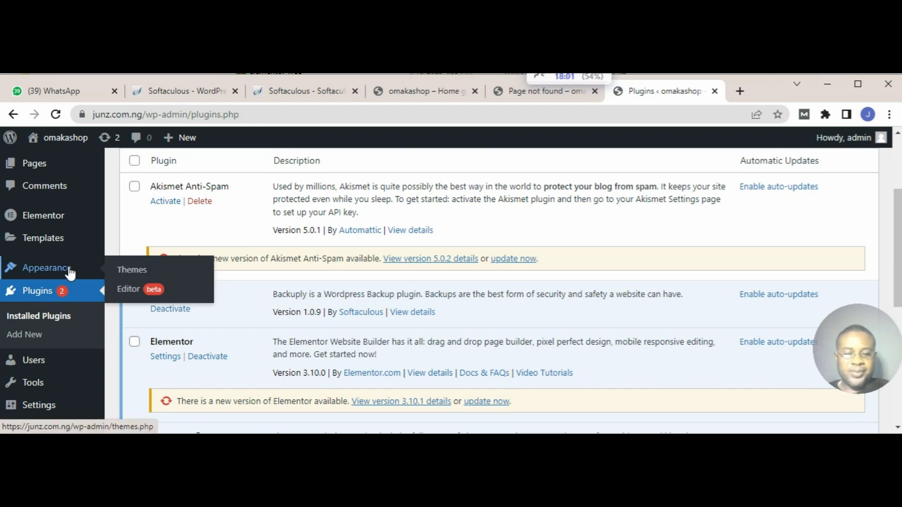
pyautogui.click(136, 273)
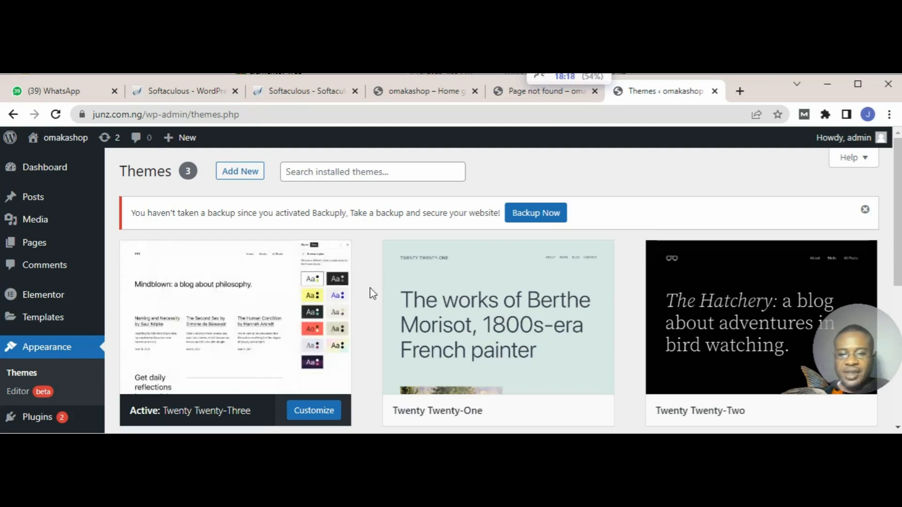
pyautogui.scroll(-4, 366, 289)
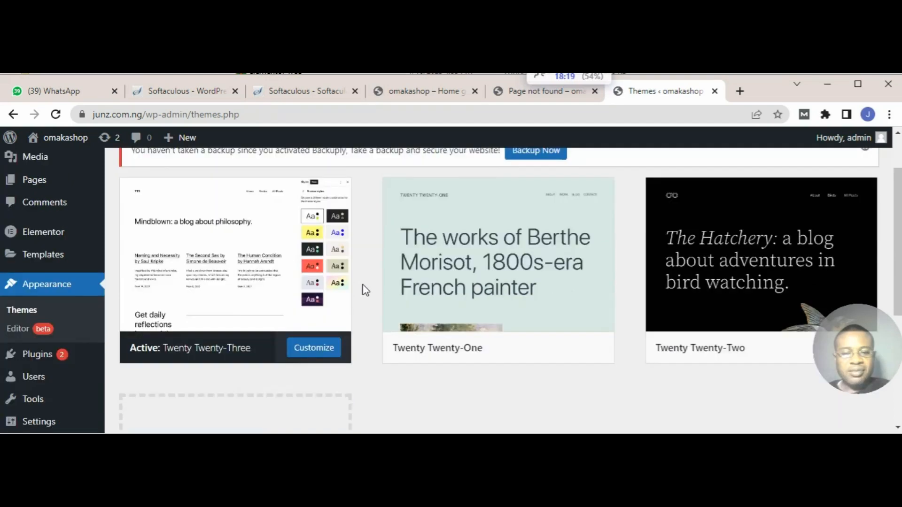
pyautogui.scroll(5, 366, 290)
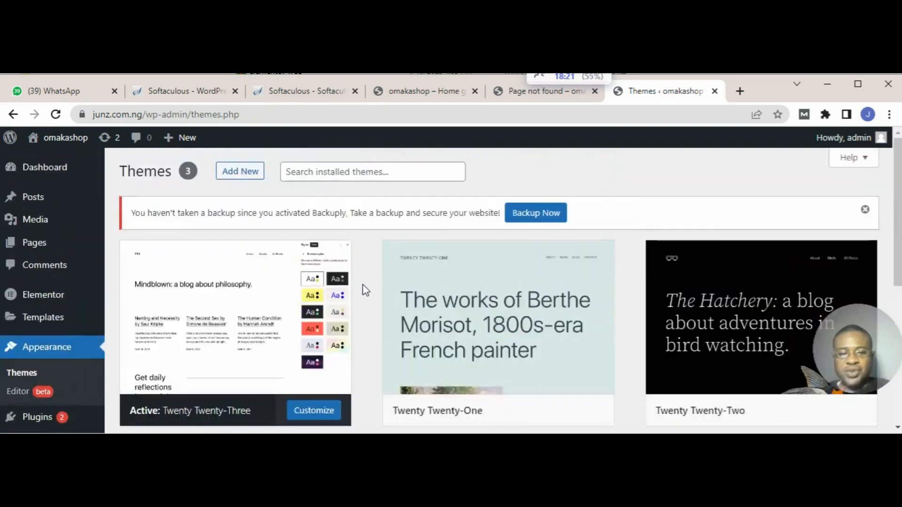
pyautogui.click(242, 181)
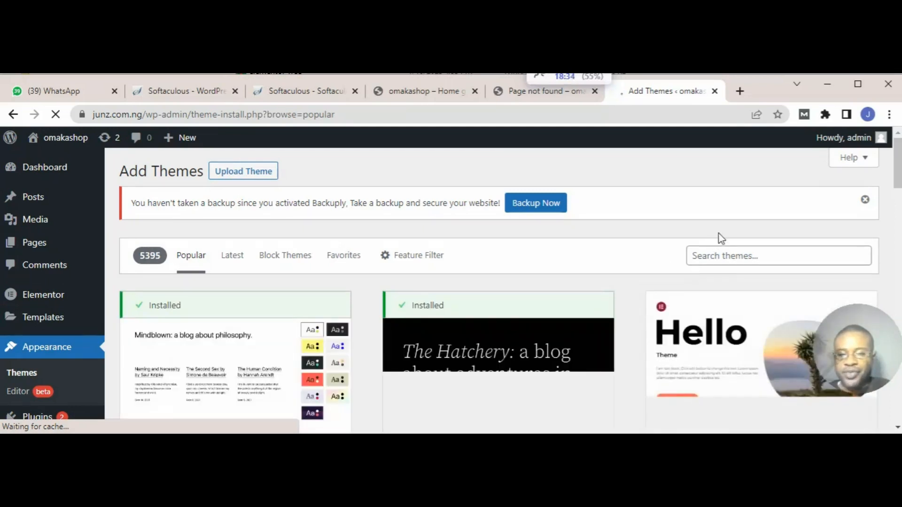
# Step: Search the theme directory for astra and install the Astra theme
pyautogui.click(722, 258)
pyautogui.write('ast')
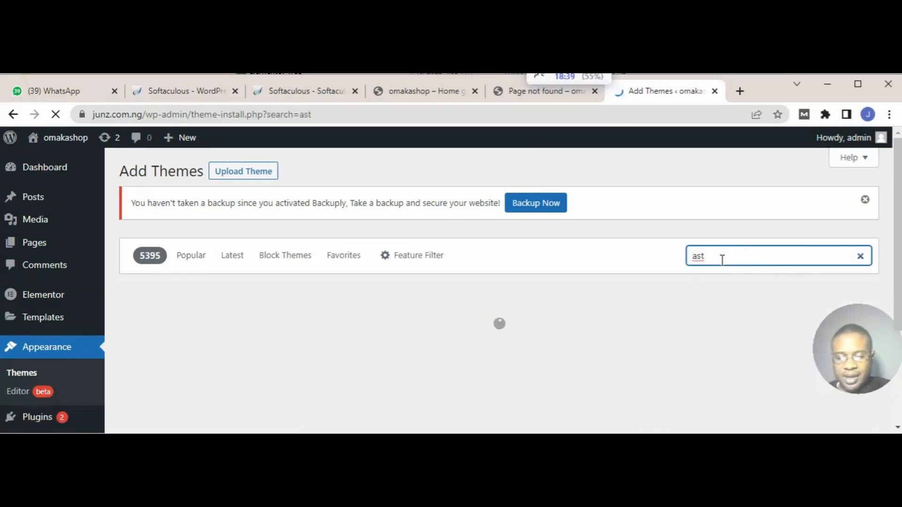
pyautogui.write('ra')
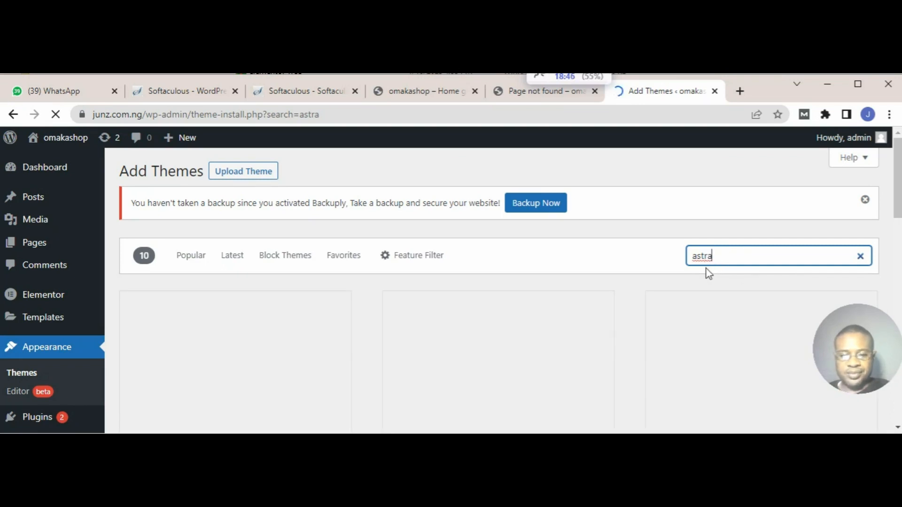
pyautogui.scroll(-4, 704, 283)
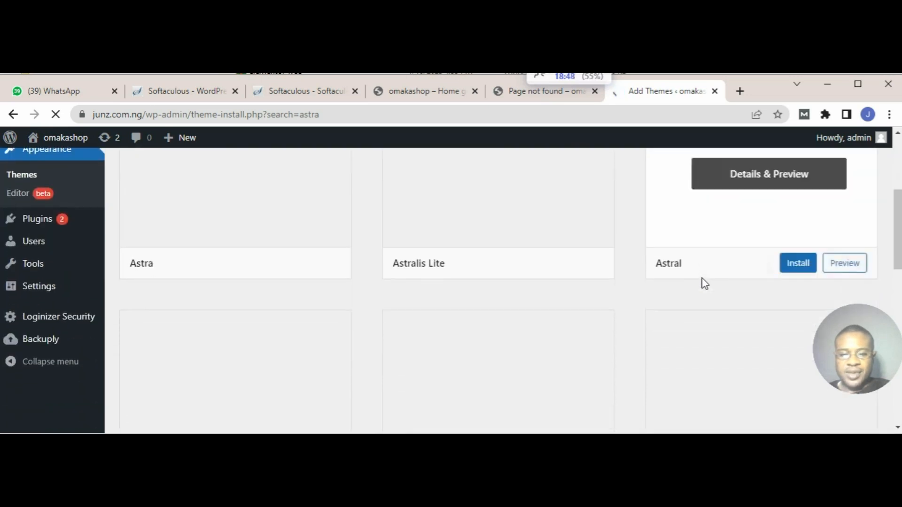
pyautogui.scroll(3, 707, 285)
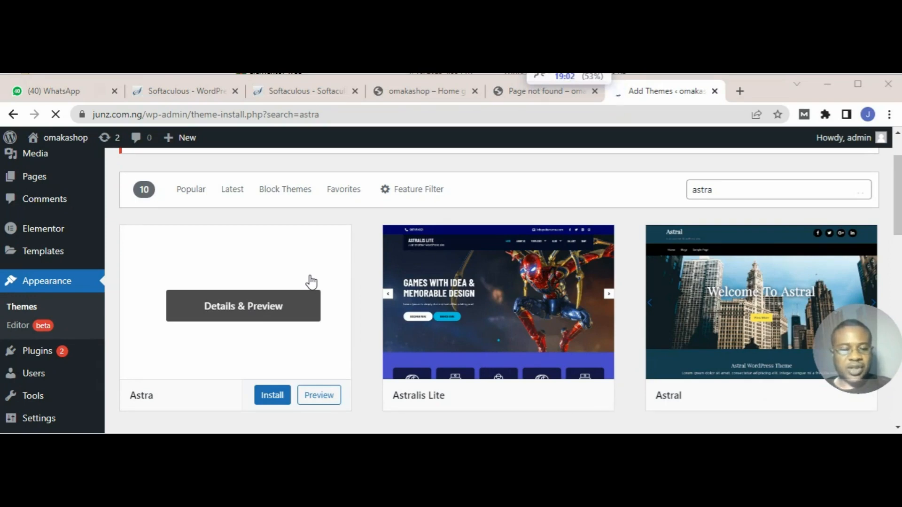
pyautogui.click(274, 396)
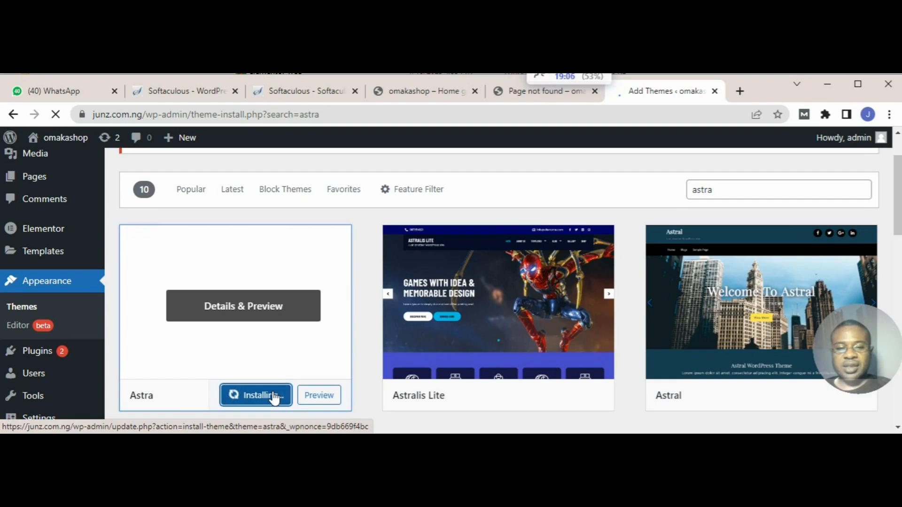
pyautogui.scroll(-3, 321, 361)
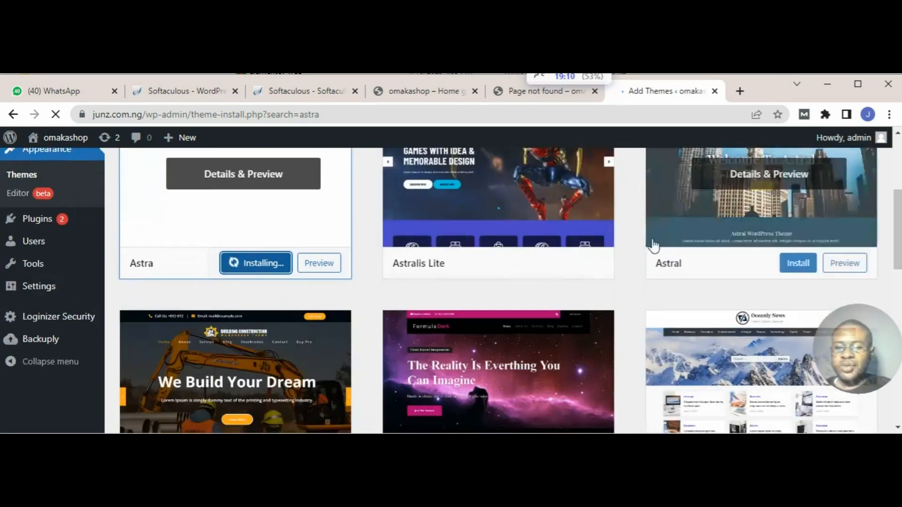
pyautogui.scroll(-3, 657, 262)
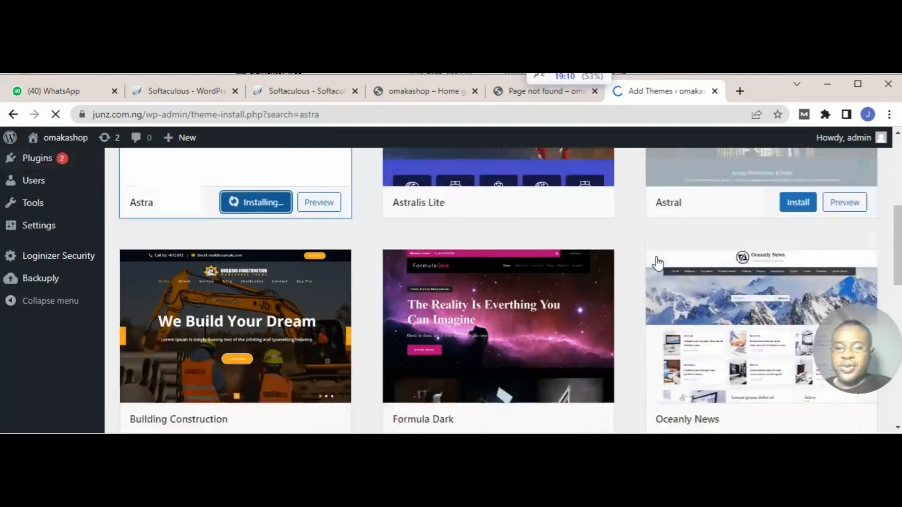
pyautogui.scroll(-2, 655, 262)
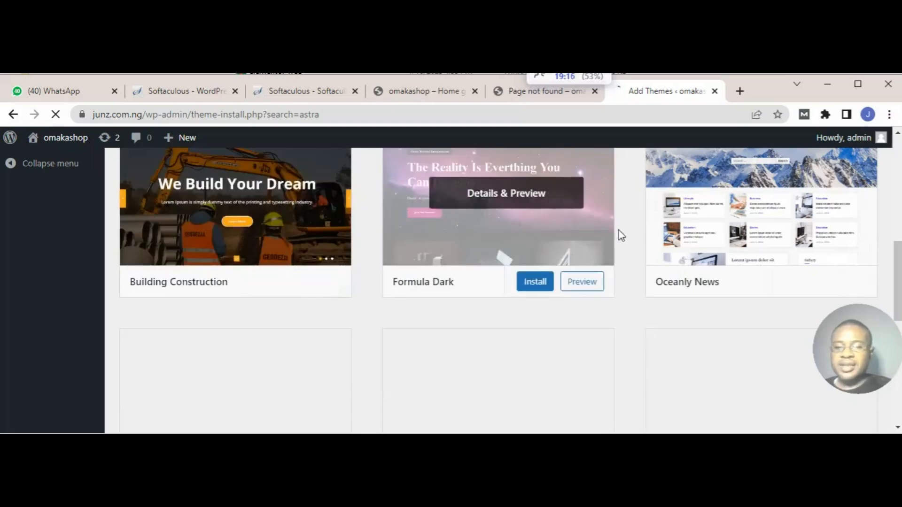
pyautogui.moveTo(696, 228)
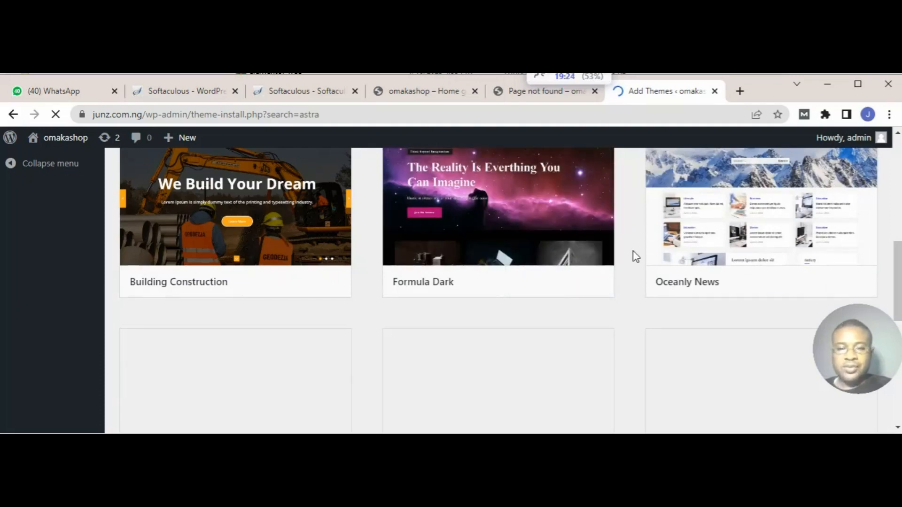
# Step: Activate the installed Astra theme and go back from the page that loads after activation
pyautogui.scroll(2, 634, 258)
pyautogui.scroll(5, 635, 256)
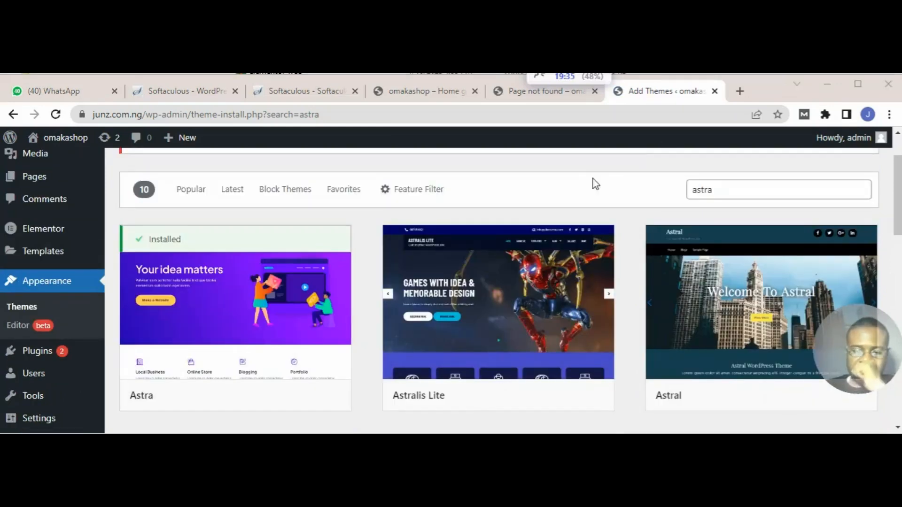
pyautogui.moveTo(330, 288)
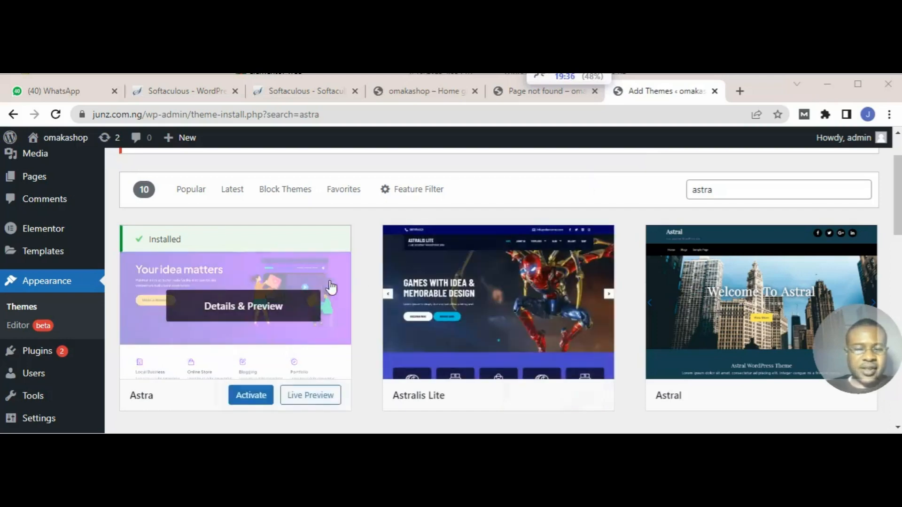
pyautogui.scroll(-1, 251, 285)
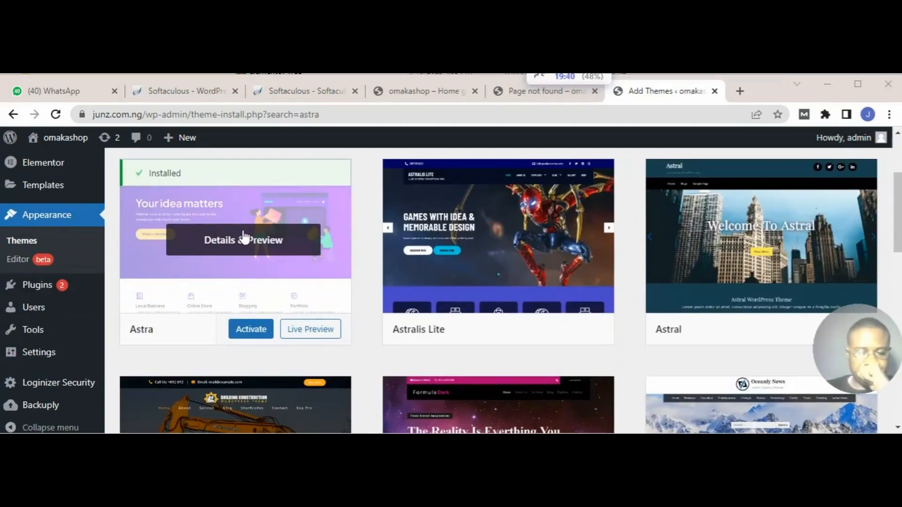
pyautogui.click(257, 334)
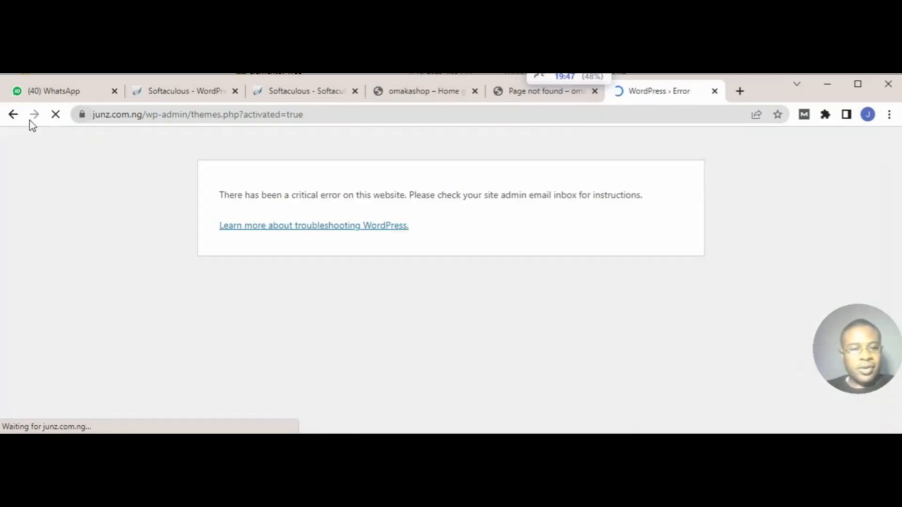
pyautogui.click(13, 114)
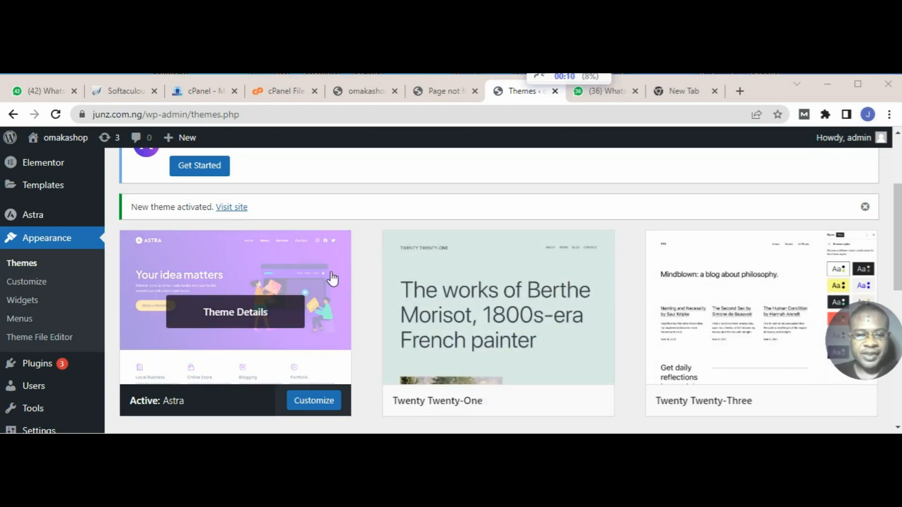
# Step: Open the Astra dashboard and install and activate Starter Templates from its starter templates page
pyautogui.scroll(-1, 332, 279)
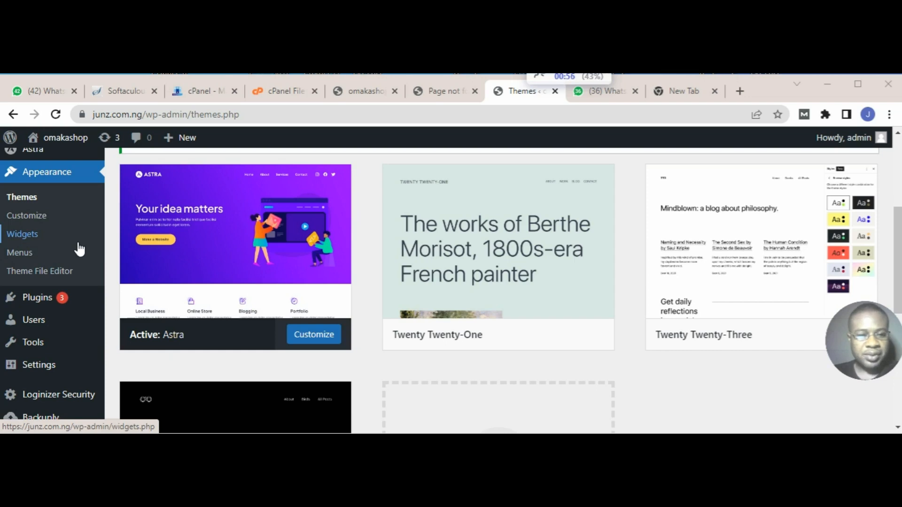
pyautogui.scroll(2, 79, 249)
pyautogui.moveTo(38, 224)
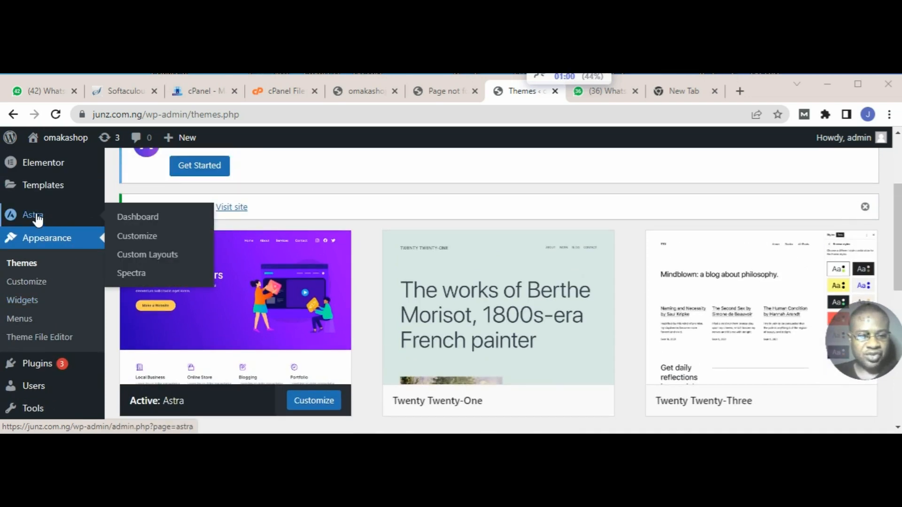
pyautogui.click(131, 219)
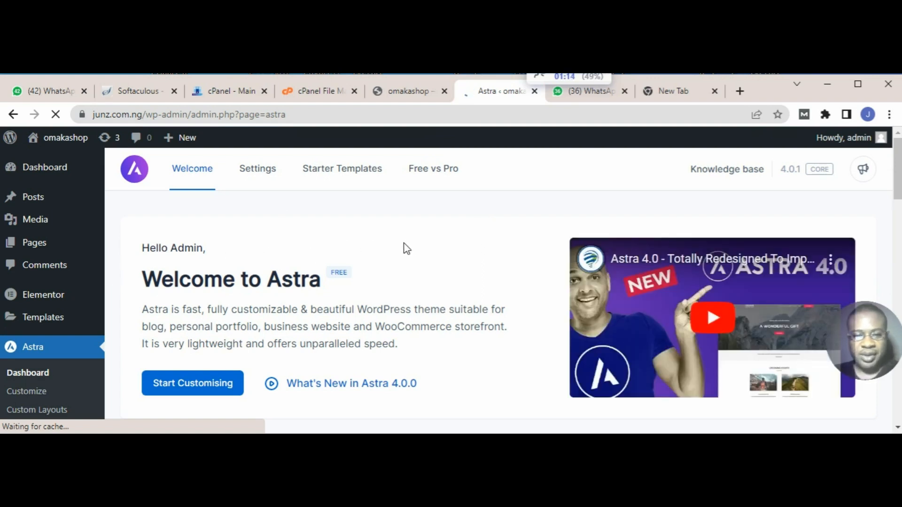
pyautogui.click(359, 174)
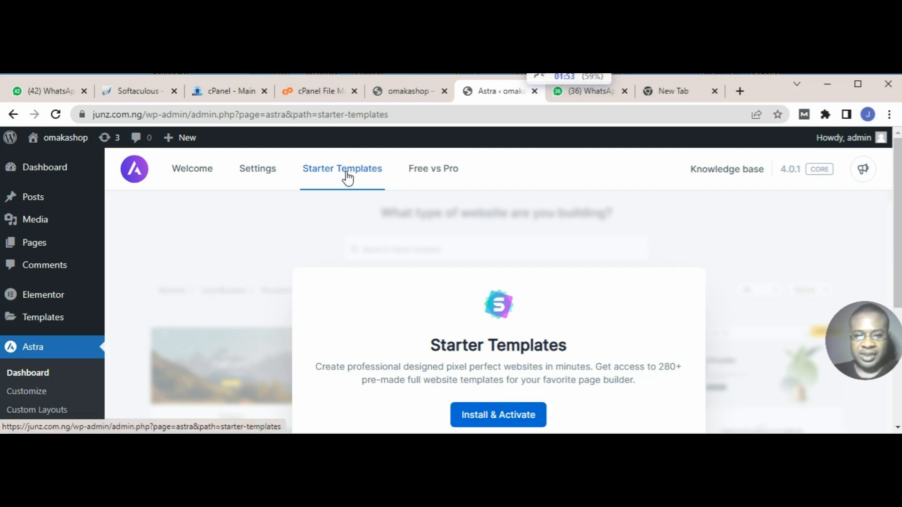
pyautogui.click(497, 418)
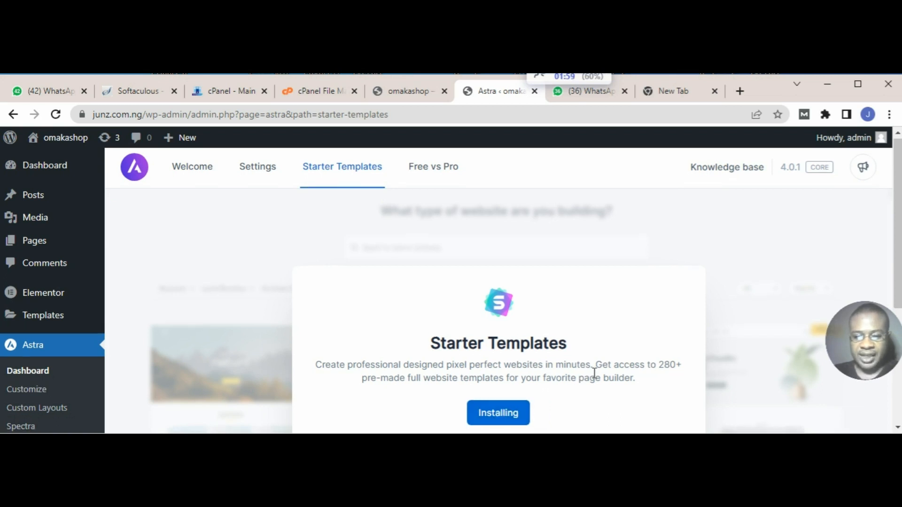
# Step: Start building the website with Starter Templates and choose Elementor as the page builder
pyautogui.scroll(-3, 594, 373)
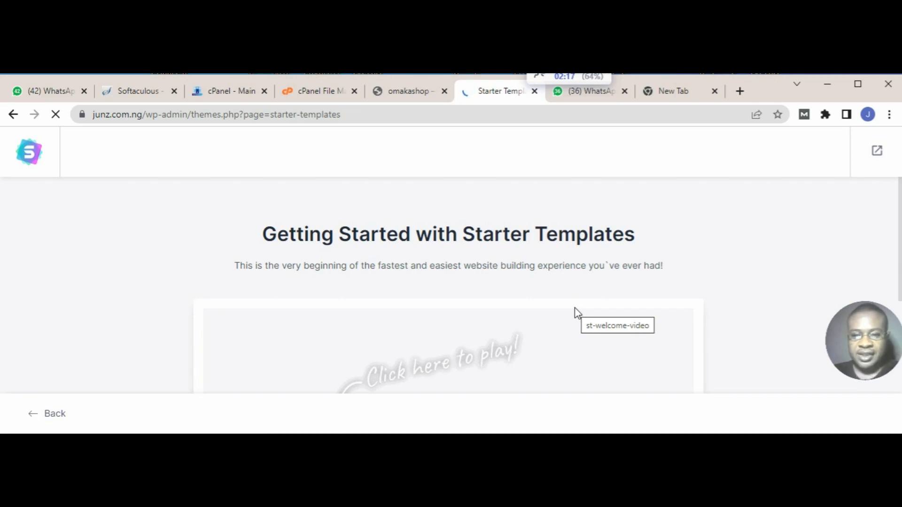
pyautogui.scroll(-5, 577, 313)
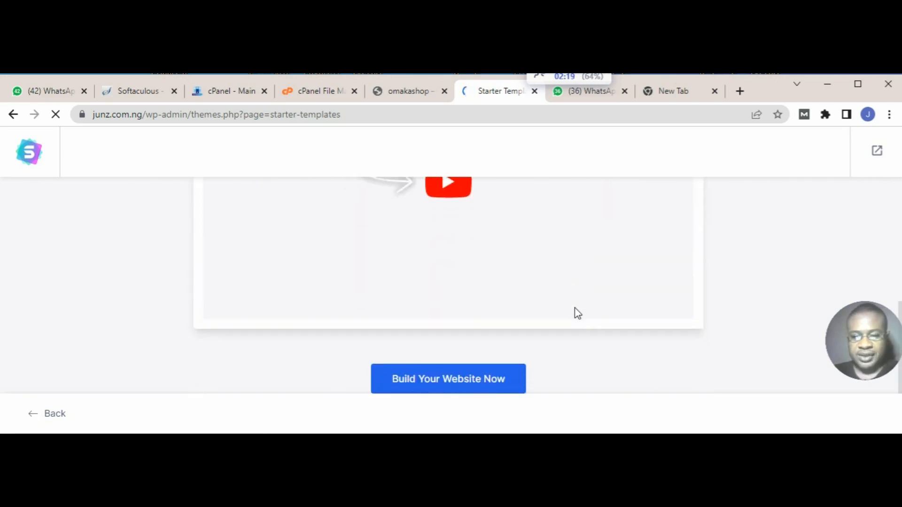
pyautogui.click(482, 383)
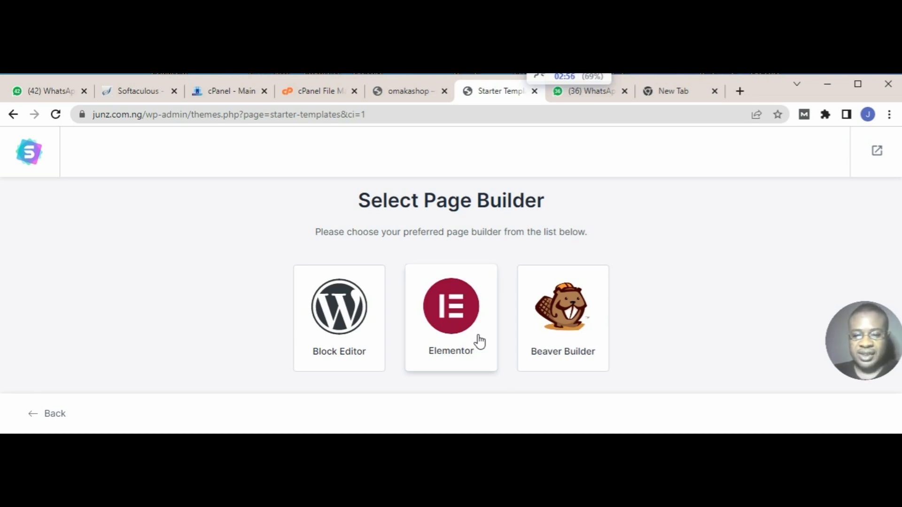
pyautogui.click(479, 332)
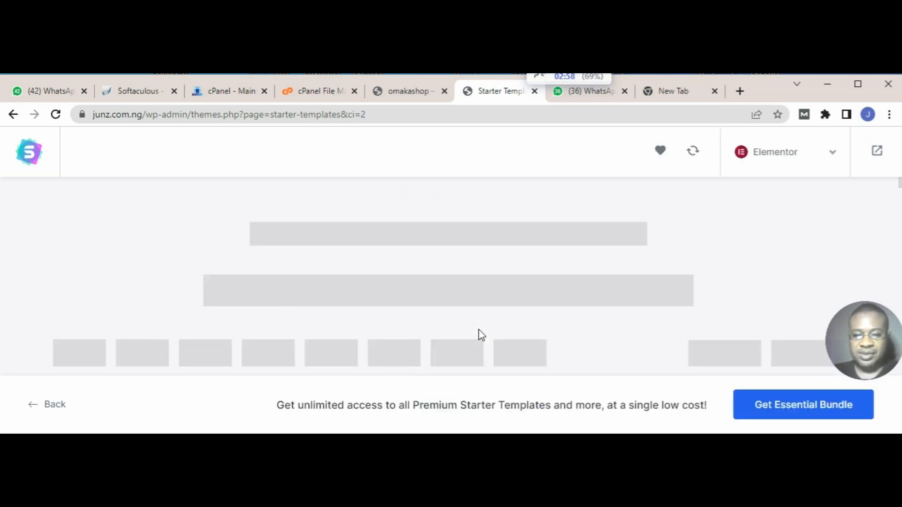
# Step: Look through the Elementor starter templates, comparing free and premium designs, and examine the template categories such as Community
pyautogui.scroll(-3, 519, 291)
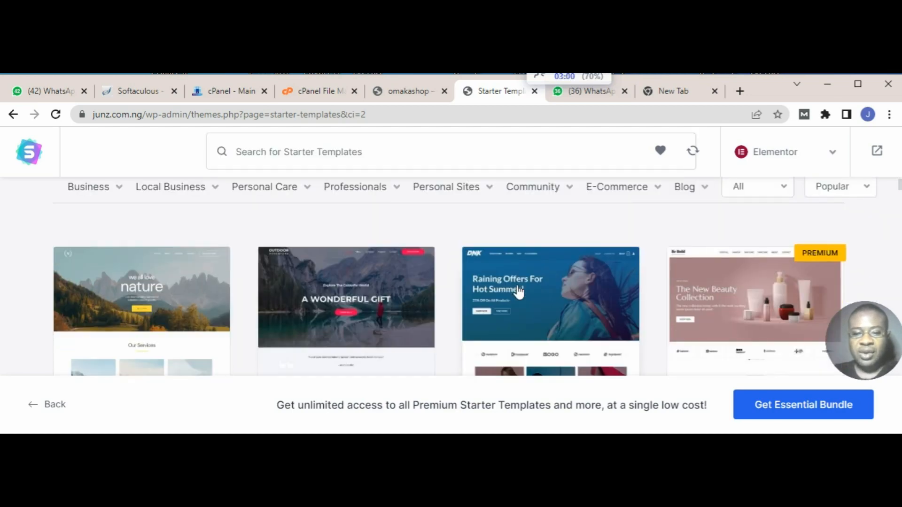
pyautogui.scroll(-5, 519, 292)
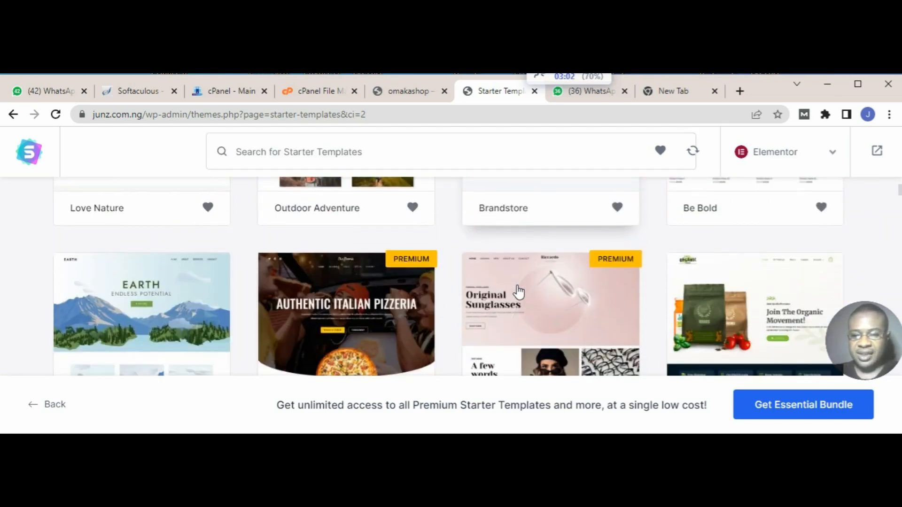
pyautogui.scroll(-2, 518, 292)
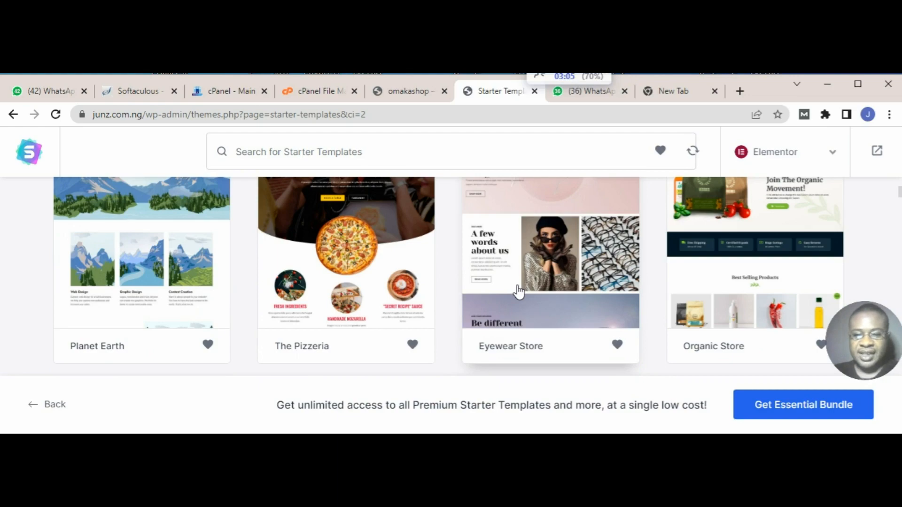
pyautogui.scroll(-2, 519, 292)
pyautogui.scroll(-4, 519, 292)
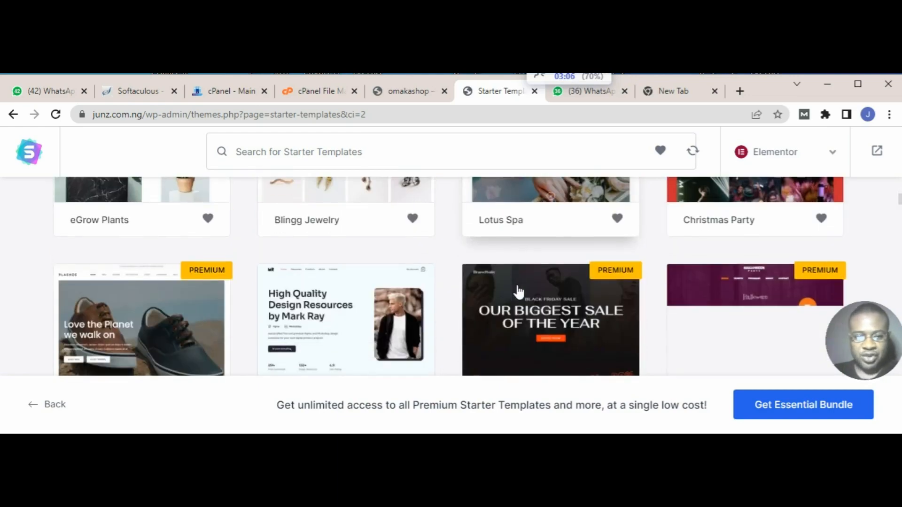
pyautogui.scroll(-3, 519, 292)
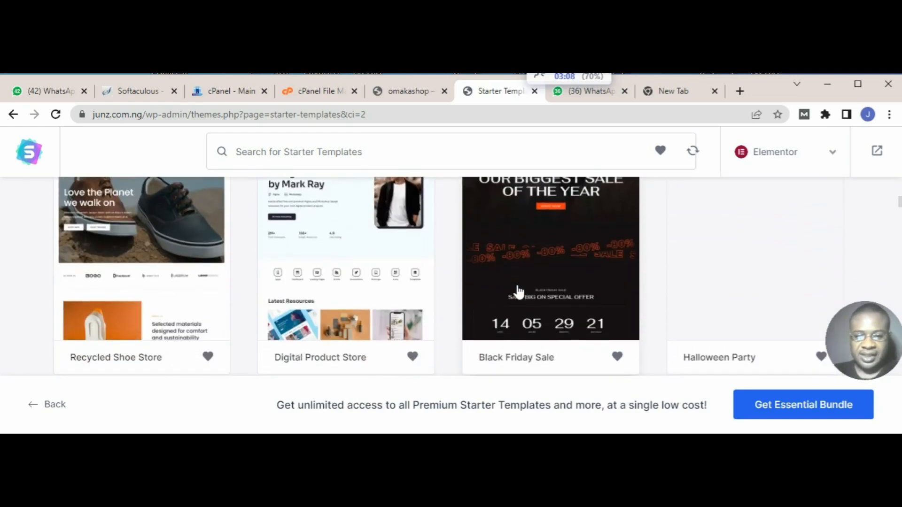
pyautogui.scroll(2, 519, 292)
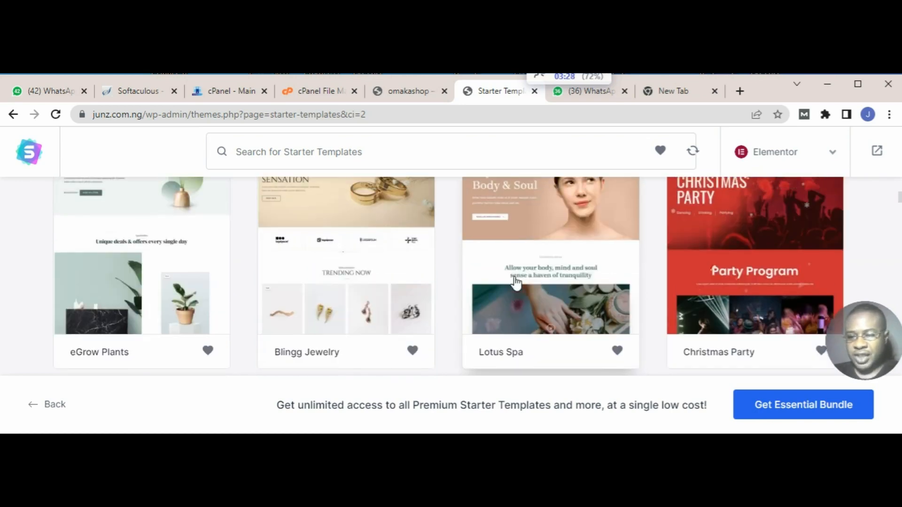
pyautogui.scroll(-3, 516, 282)
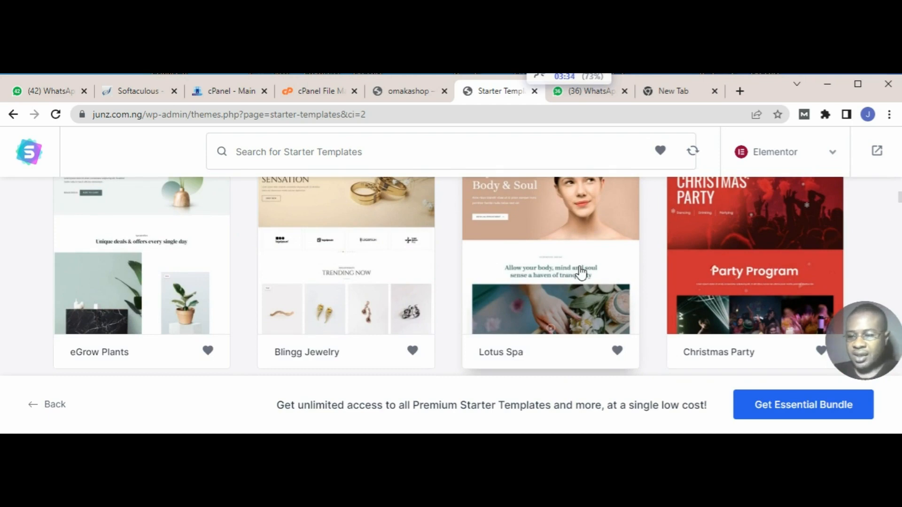
pyautogui.scroll(1, 642, 270)
pyautogui.scroll(3, 644, 272)
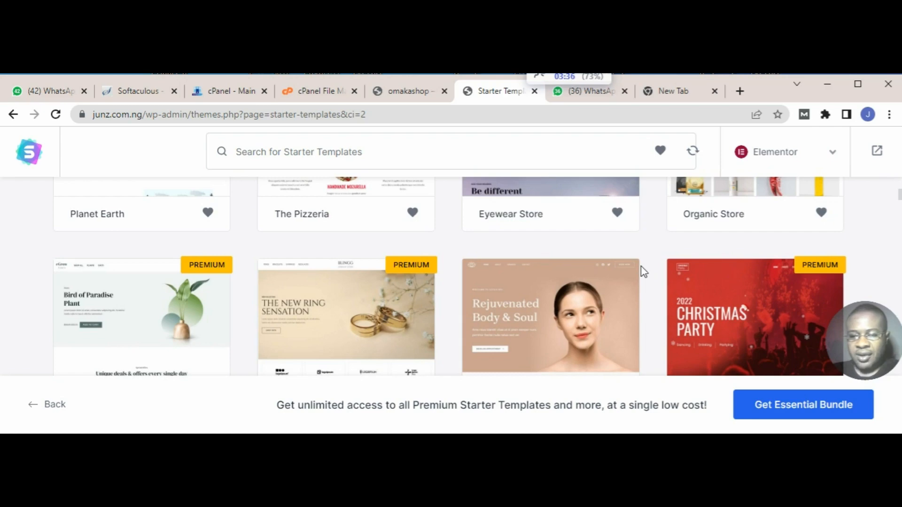
pyautogui.scroll(-2, 577, 307)
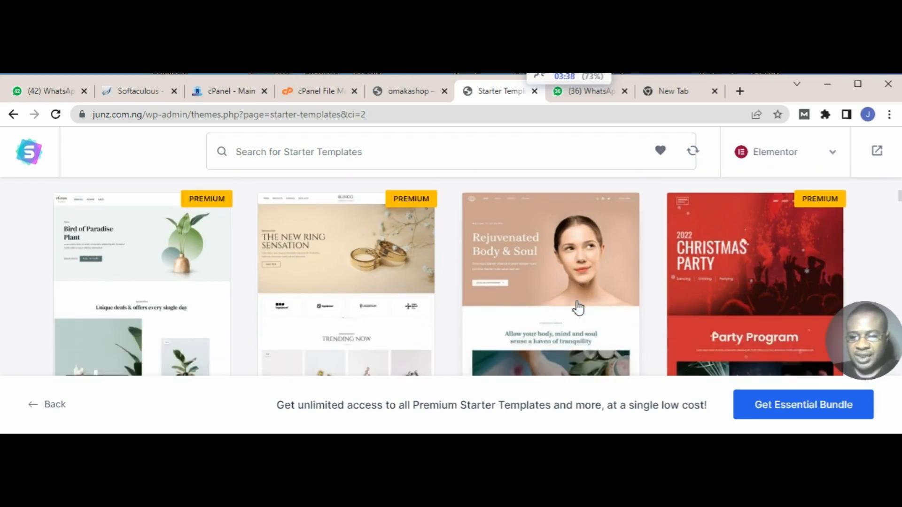
pyautogui.scroll(-10, 577, 307)
pyautogui.scroll(5, 578, 308)
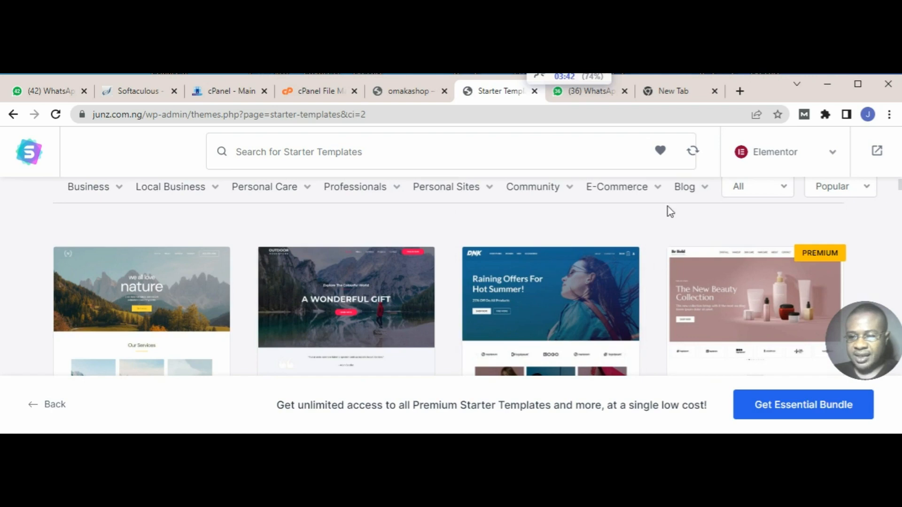
pyautogui.moveTo(650, 193)
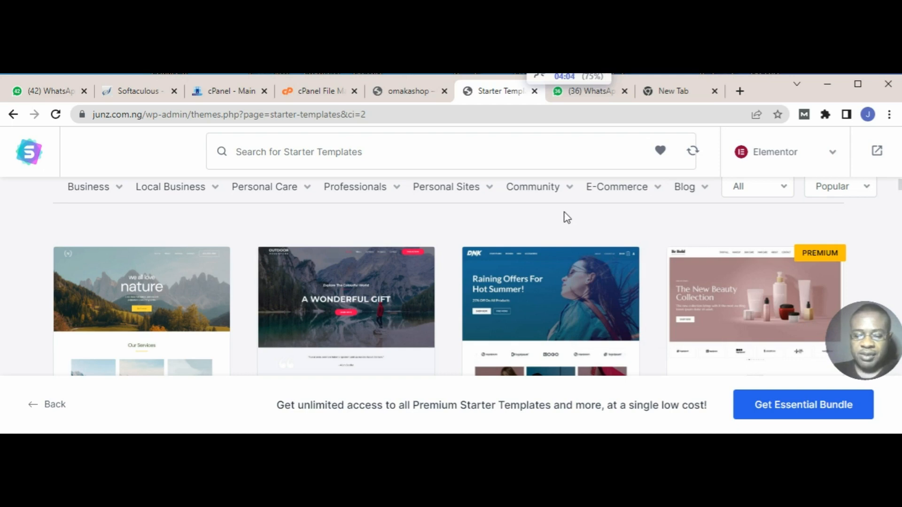
pyautogui.moveTo(549, 203)
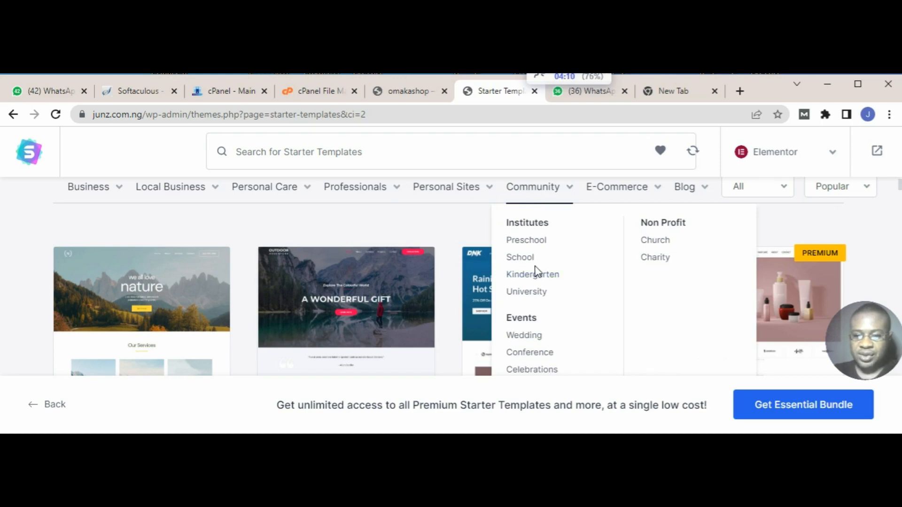
pyautogui.moveTo(463, 207)
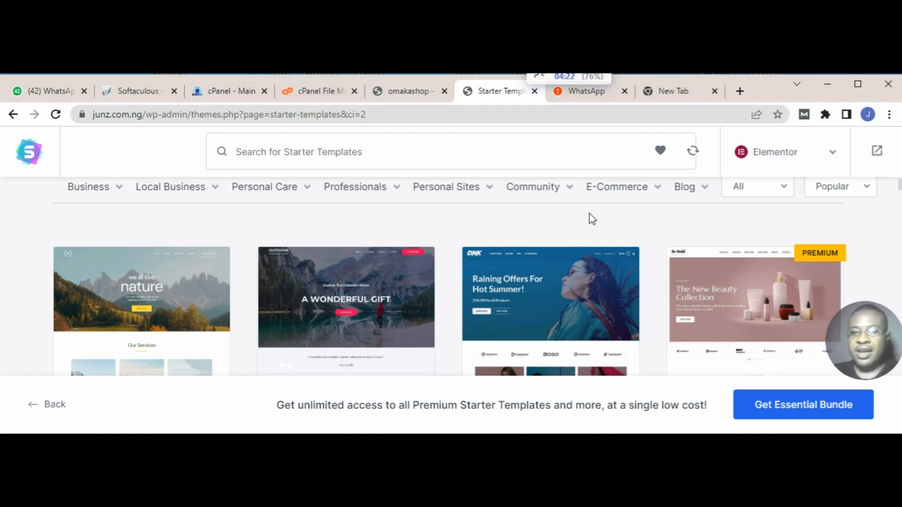
# Step: Close the extra WhatsApp page and filter the starter templates to the Clothing store category under E-Commerce
pyautogui.click(624, 91)
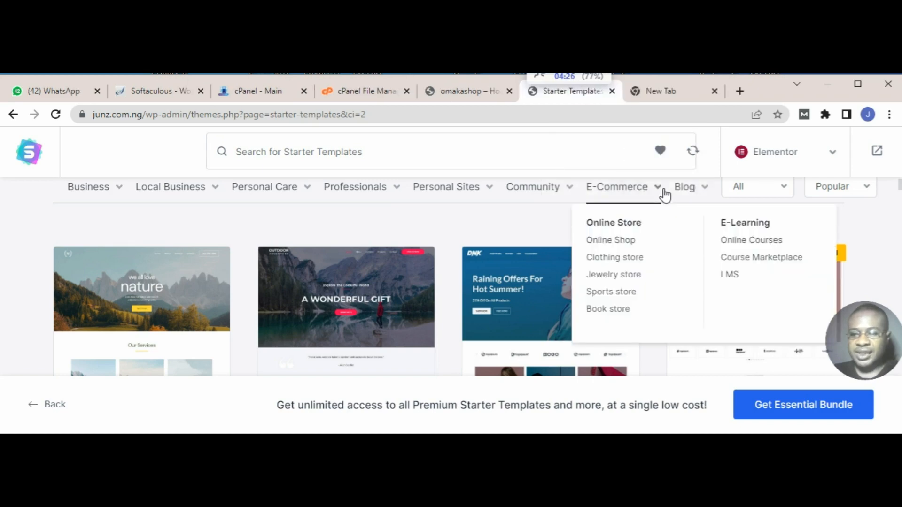
pyautogui.doubleClick(627, 264)
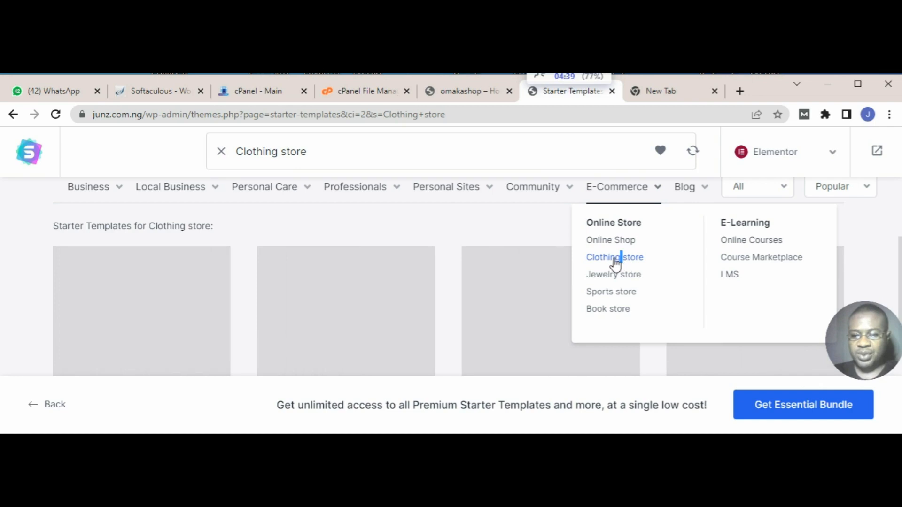
pyautogui.click(613, 258)
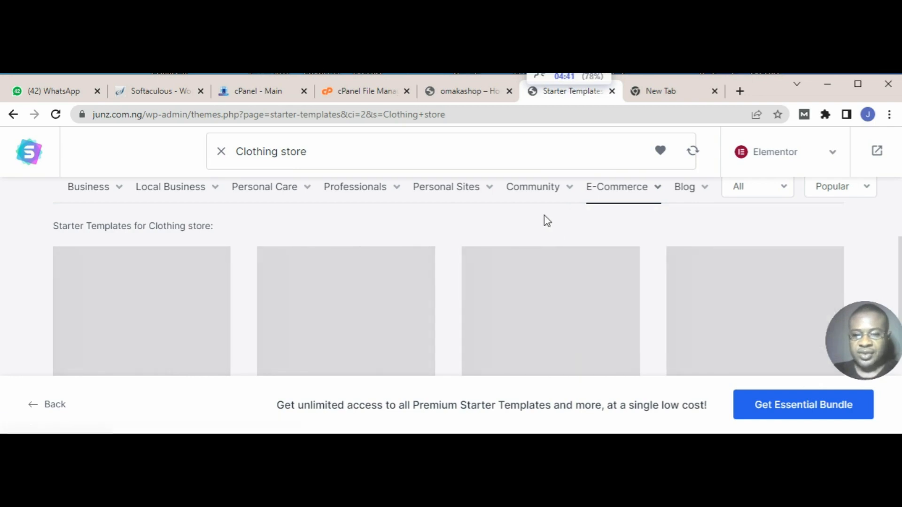
pyautogui.scroll(-2, 629, 280)
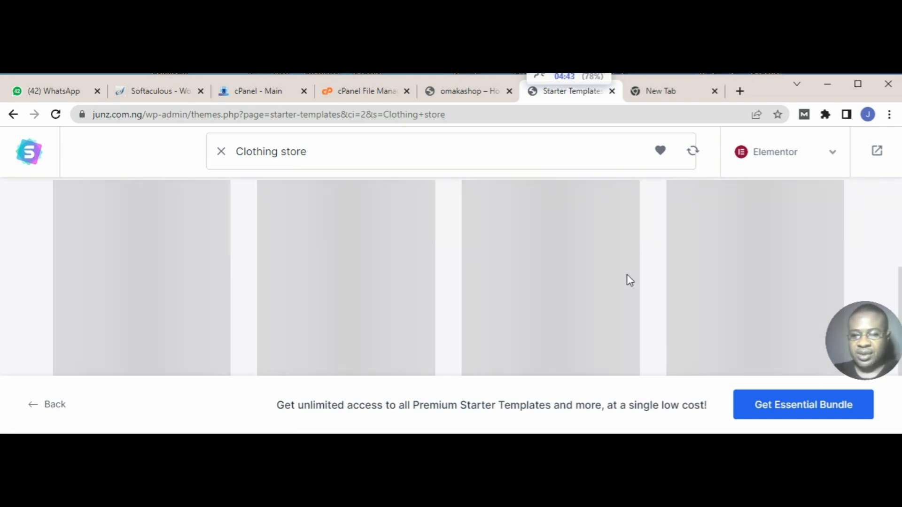
pyautogui.scroll(2, 630, 280)
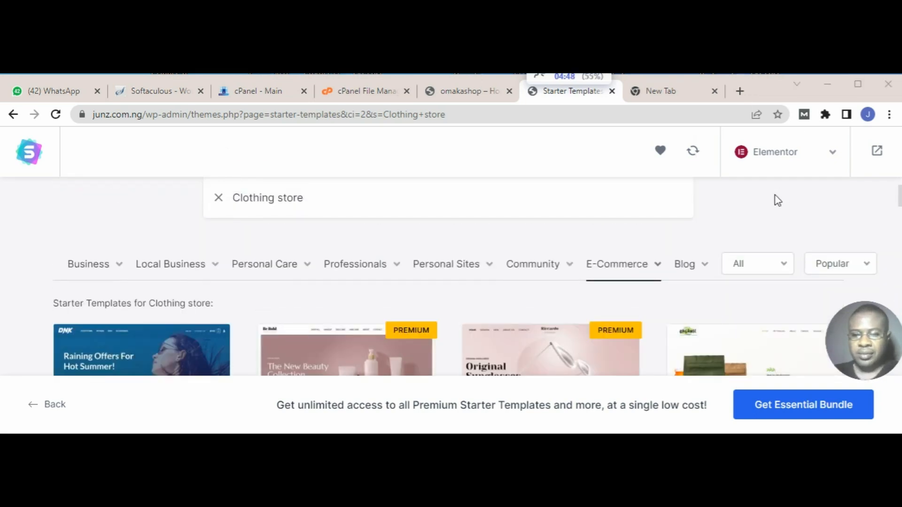
# Step: Look through the Clothing store starter templates, comparing the free and premium shop designs such as Brandstore, Be Bold, Plant Shop and Skin Cleanser Store
pyautogui.scroll(-2, 707, 235)
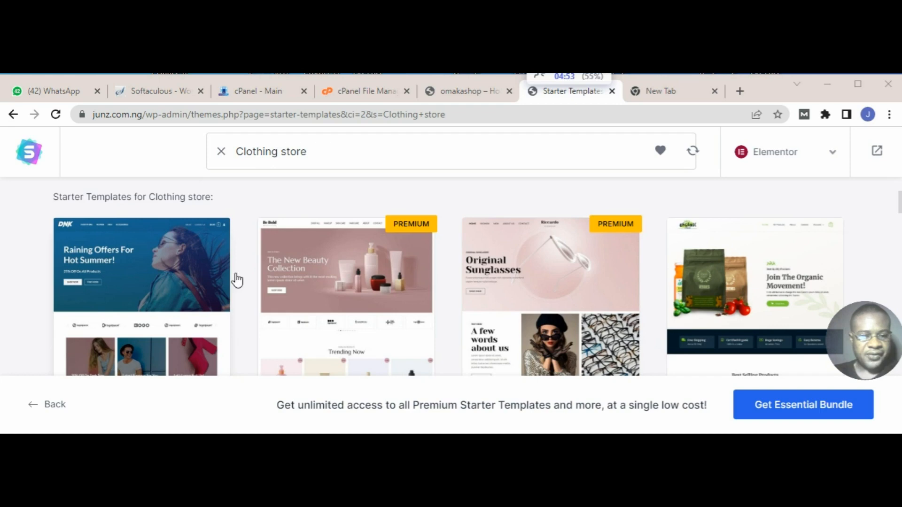
pyautogui.scroll(-1, 266, 303)
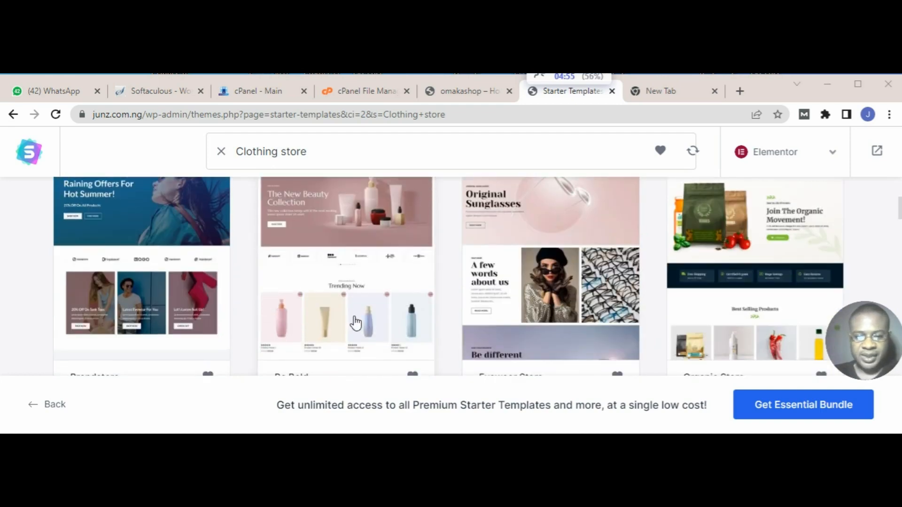
pyautogui.scroll(3, 353, 323)
pyautogui.scroll(-3, 356, 322)
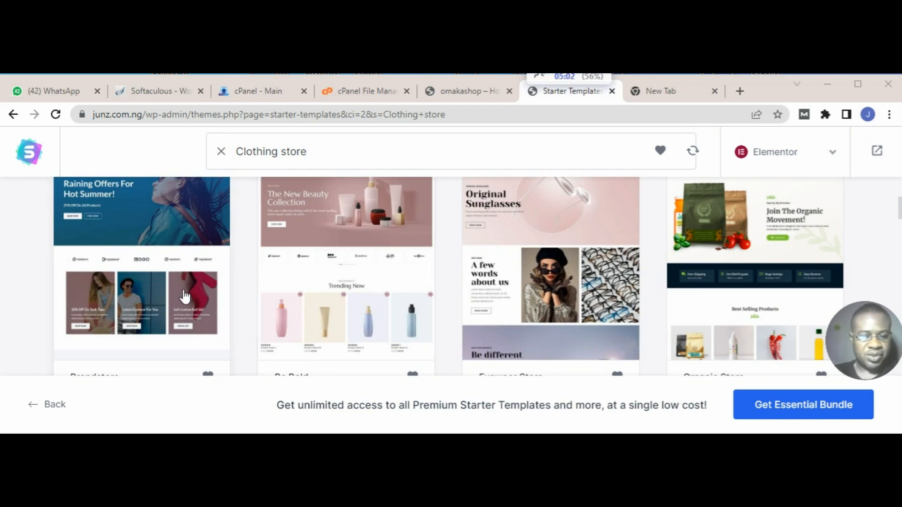
pyautogui.scroll(-3, 184, 296)
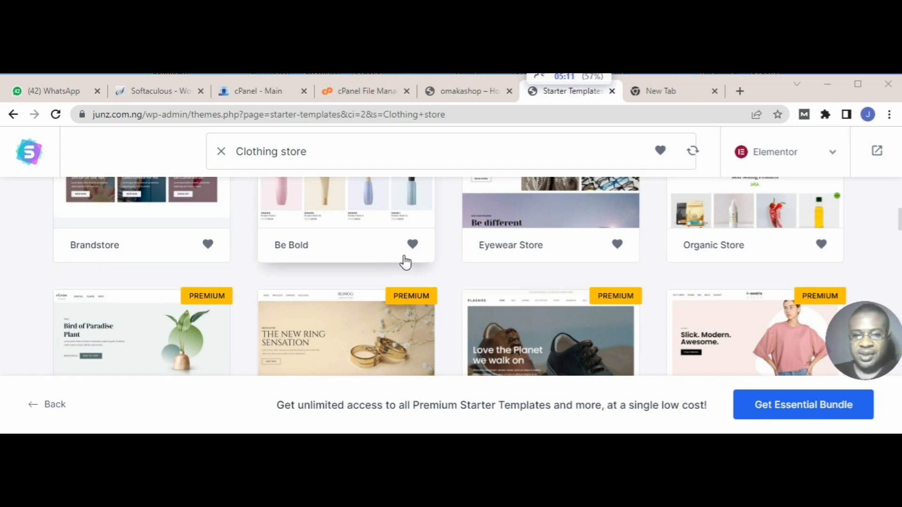
pyautogui.scroll(-3, 475, 262)
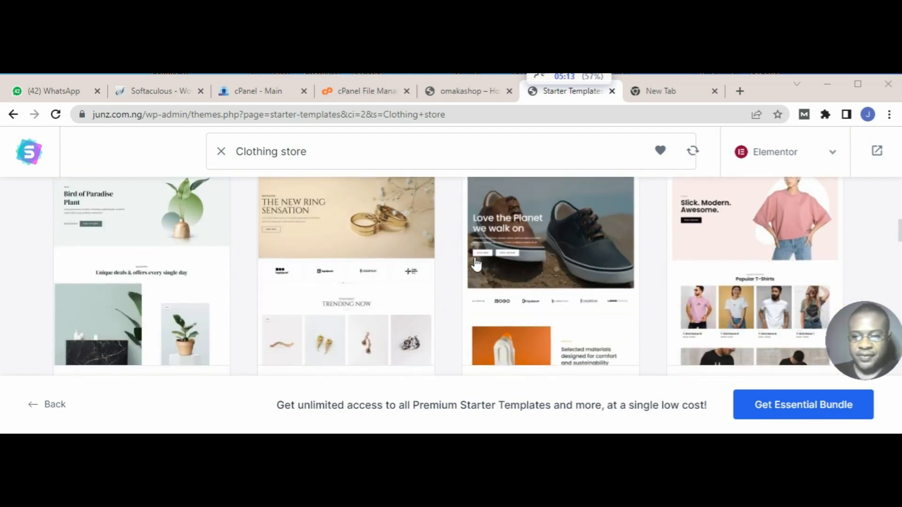
pyautogui.scroll(-2, 475, 264)
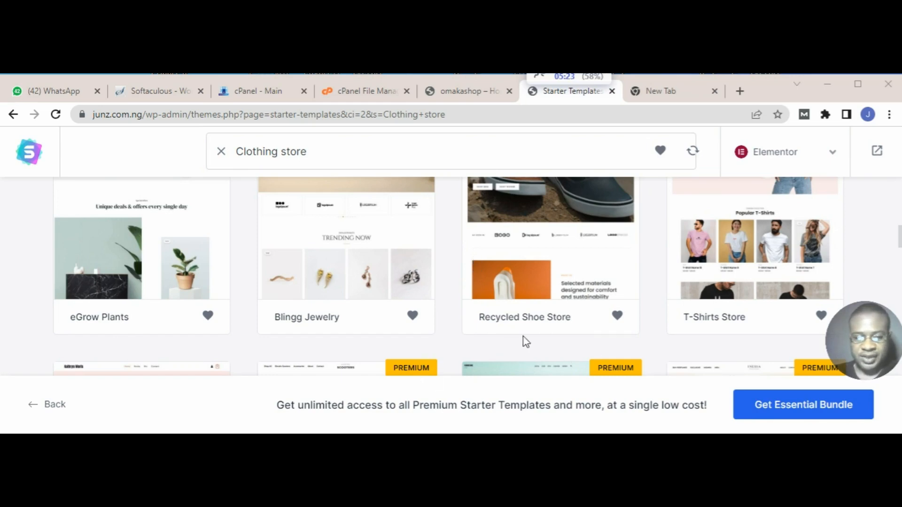
pyautogui.scroll(3, 224, 293)
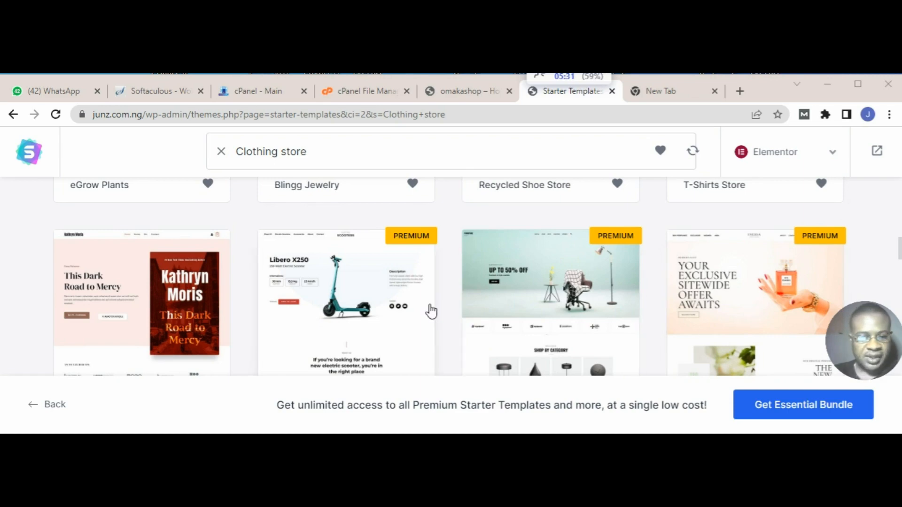
pyautogui.scroll(-5, 245, 308)
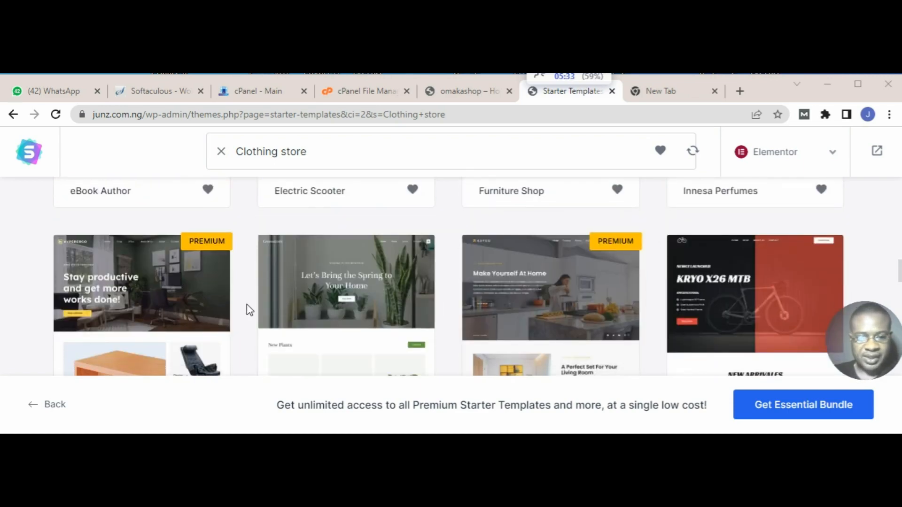
pyautogui.scroll(-2, 429, 276)
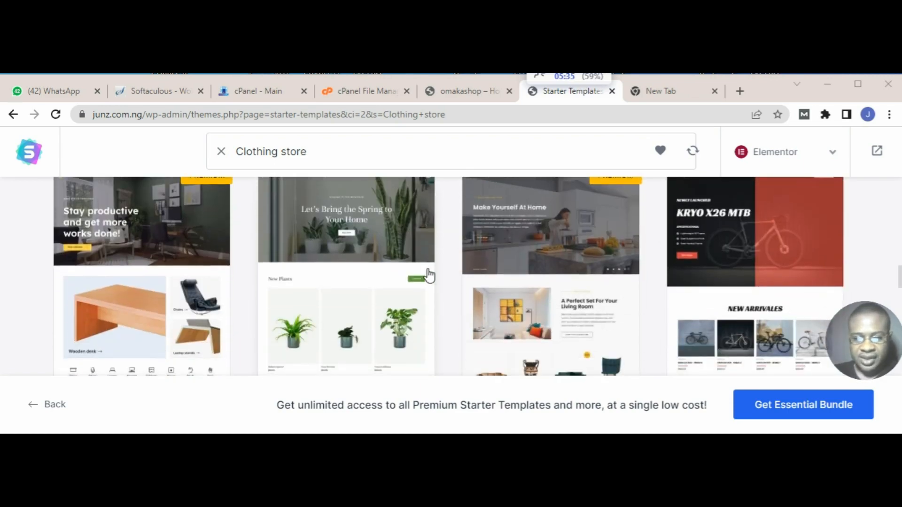
pyautogui.scroll(3, 429, 276)
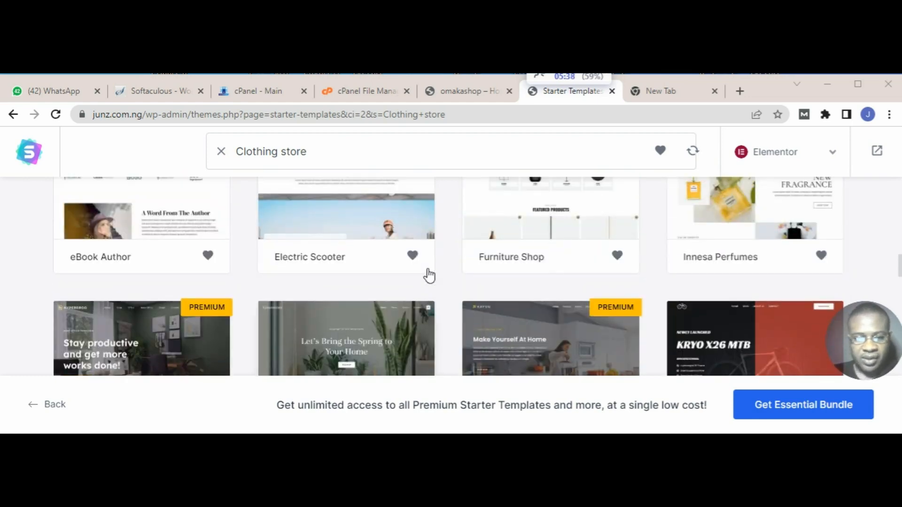
pyautogui.scroll(2, 429, 276)
pyautogui.scroll(3, 429, 276)
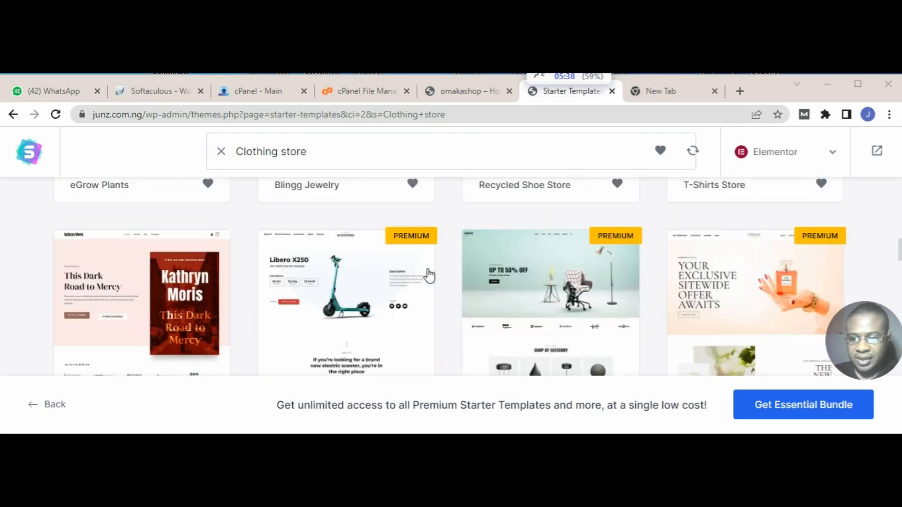
pyautogui.scroll(-5, 429, 276)
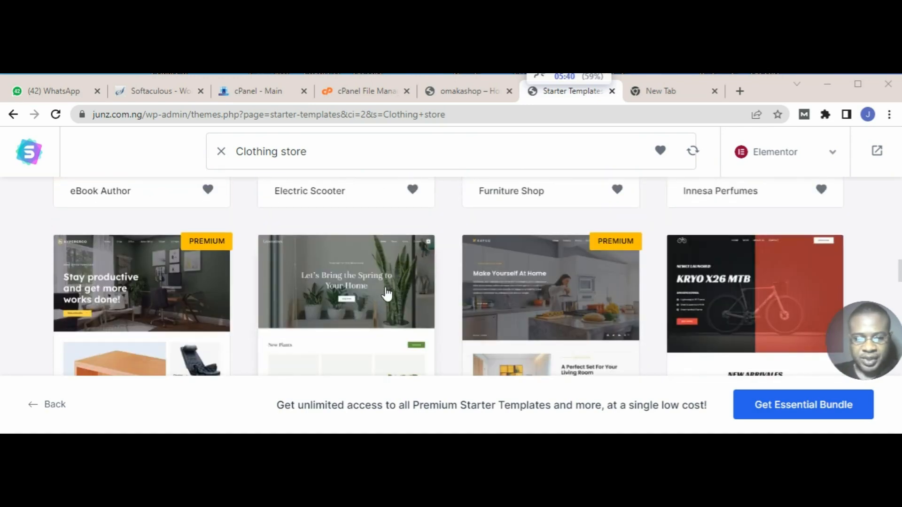
pyautogui.scroll(-3, 386, 296)
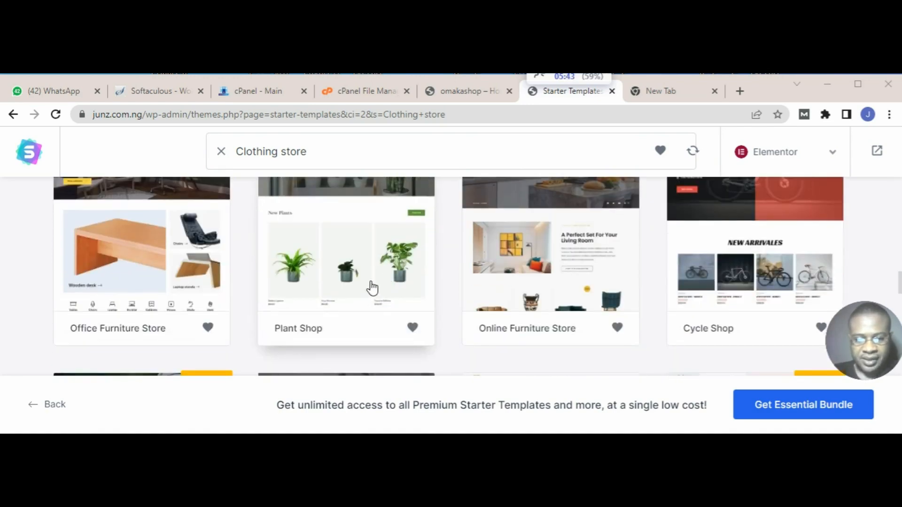
pyautogui.scroll(-3, 375, 289)
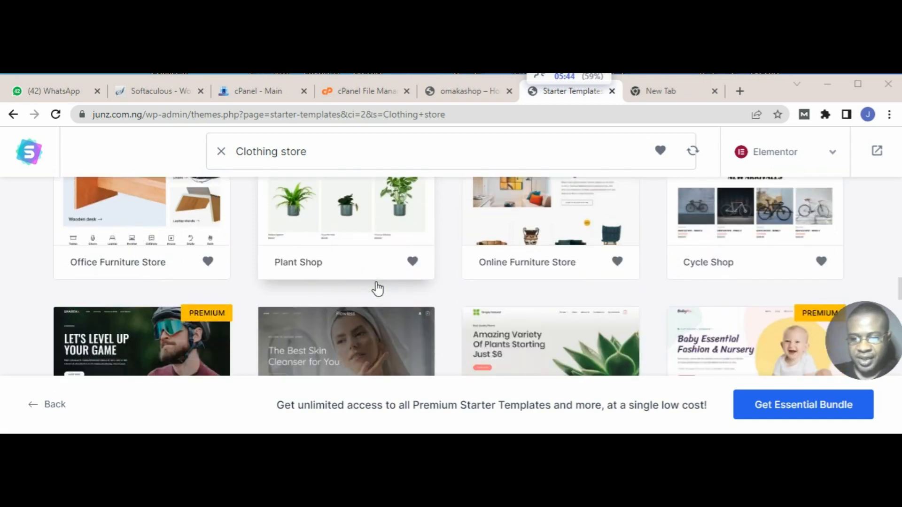
pyautogui.scroll(-3, 378, 289)
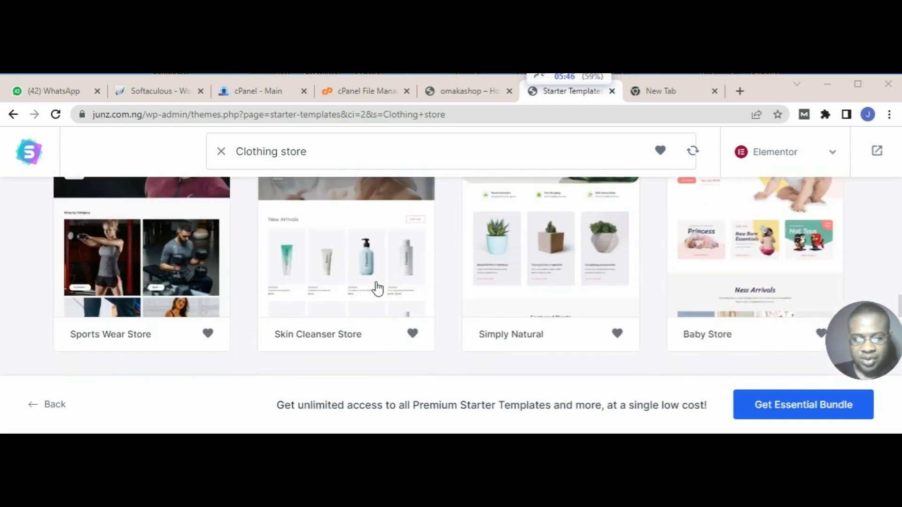
pyautogui.scroll(-2, 374, 289)
# Step: Choose the Skin Cleanser Store starter template for the site
pyautogui.scroll(5, 374, 288)
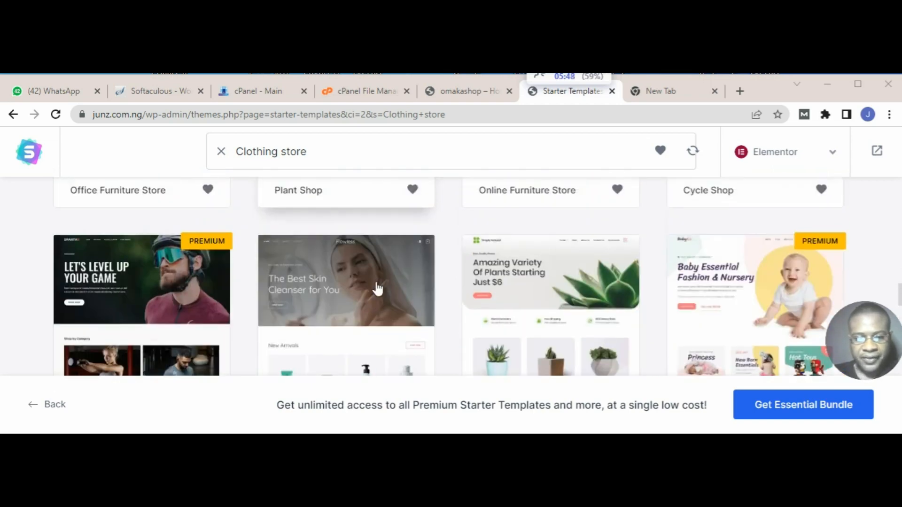
pyautogui.scroll(-3, 368, 305)
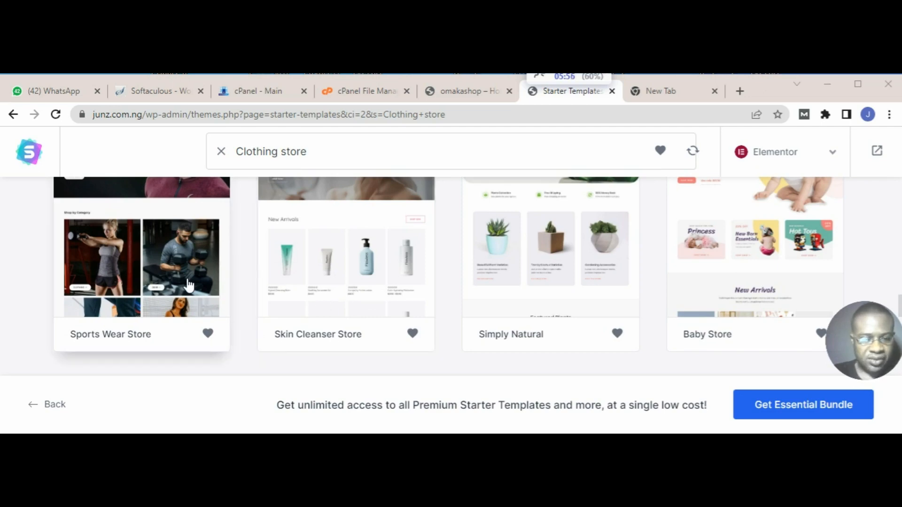
pyautogui.scroll(3, 189, 285)
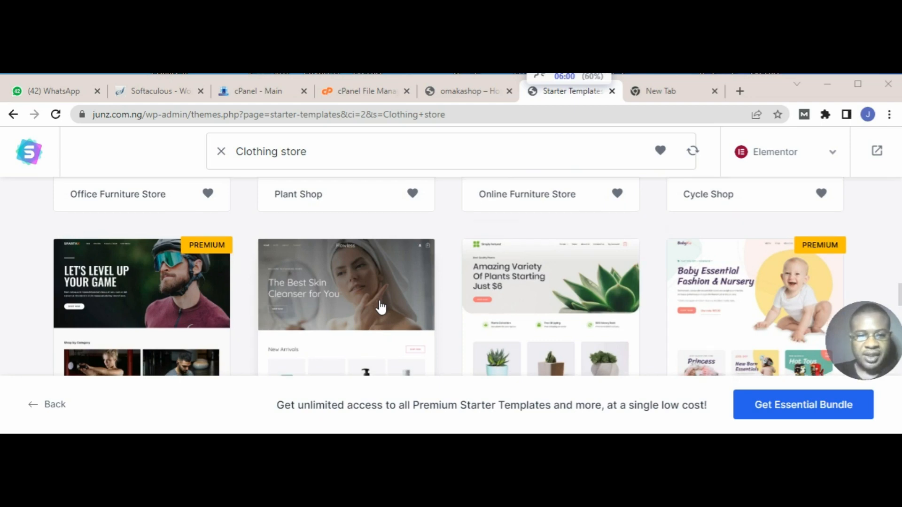
pyautogui.scroll(-3, 379, 306)
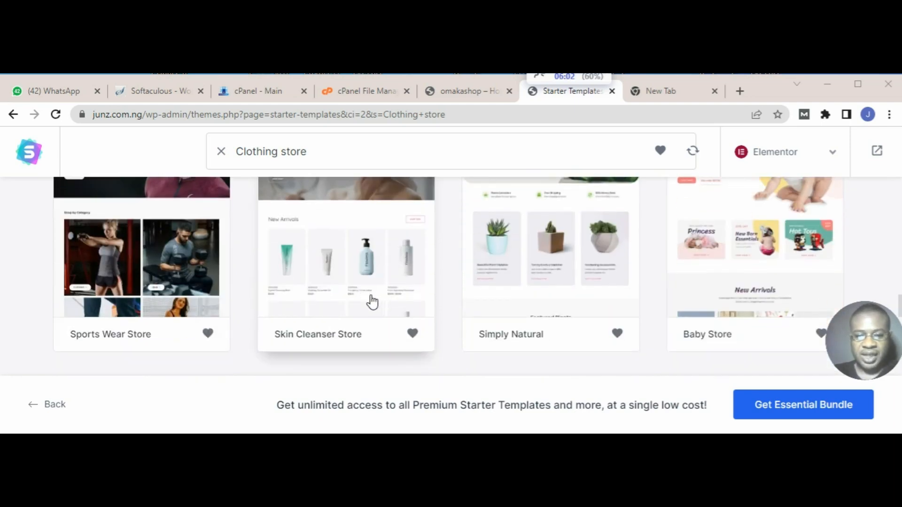
pyautogui.click(368, 298)
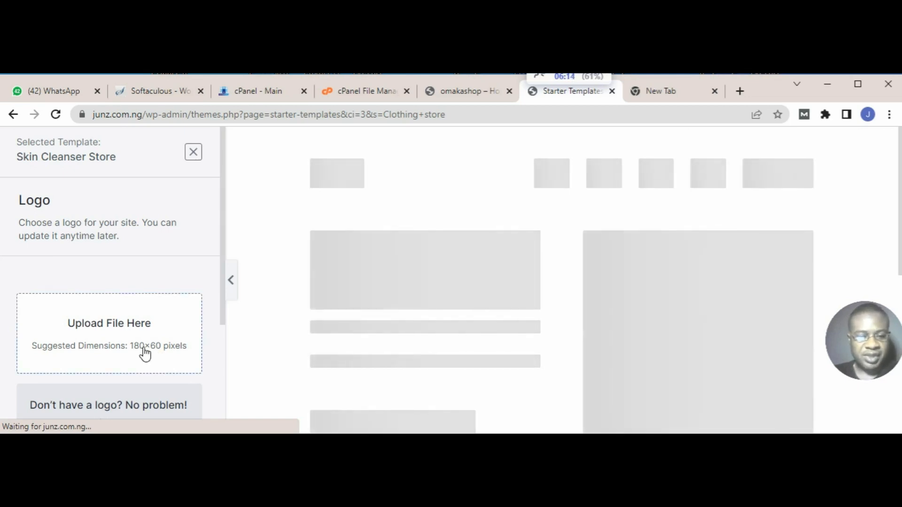
# Step: Open the media uploader for the site logo and bring up the file chooser
pyautogui.scroll(-3, 150, 350)
pyautogui.scroll(2, 145, 346)
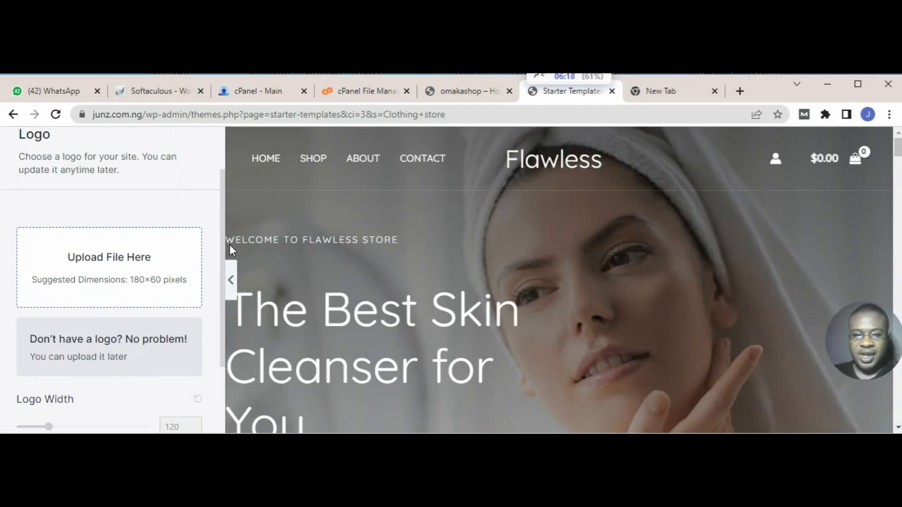
pyautogui.click(95, 271)
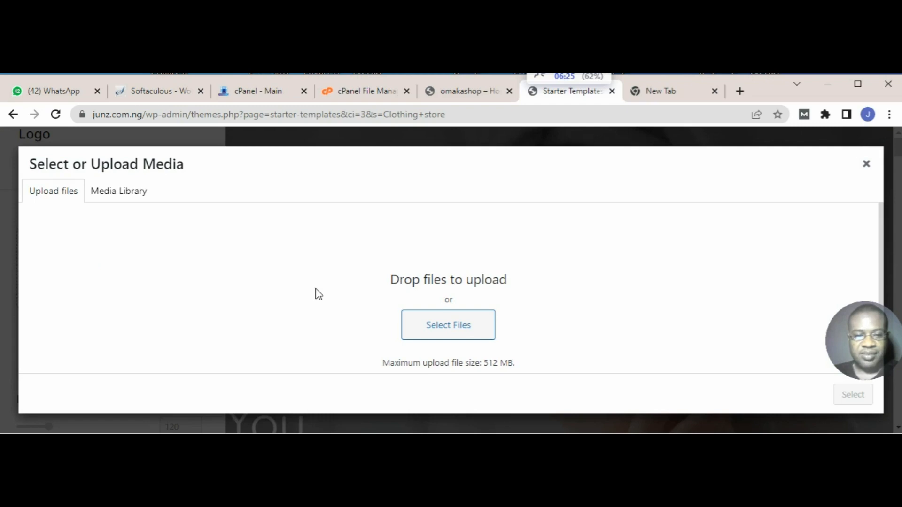
pyautogui.click(866, 164)
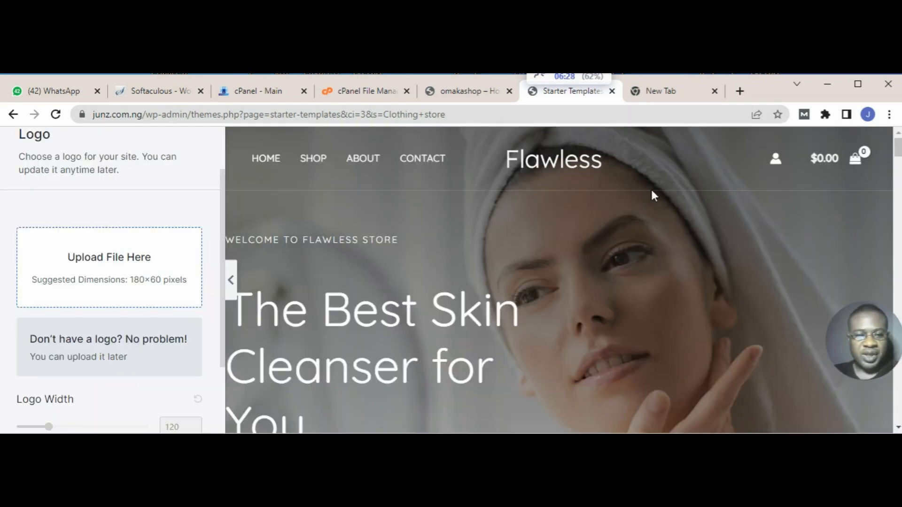
pyautogui.click(130, 280)
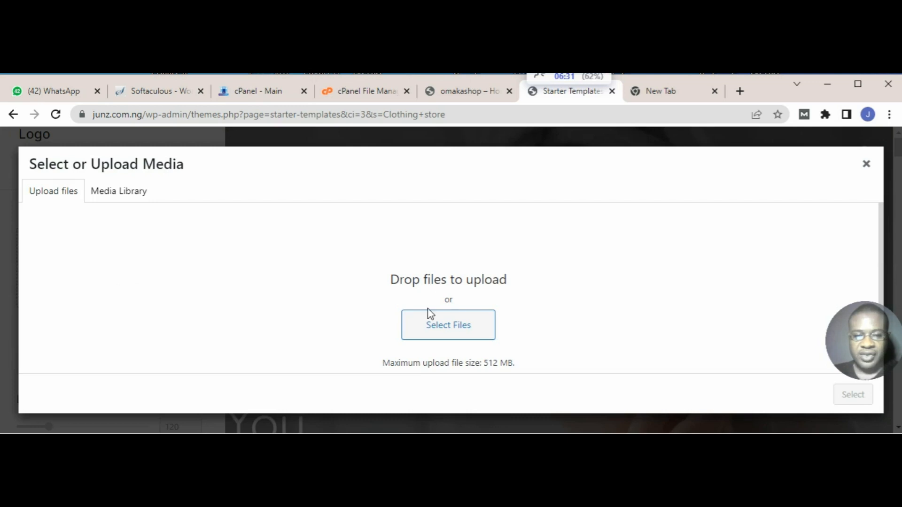
pyautogui.click(443, 333)
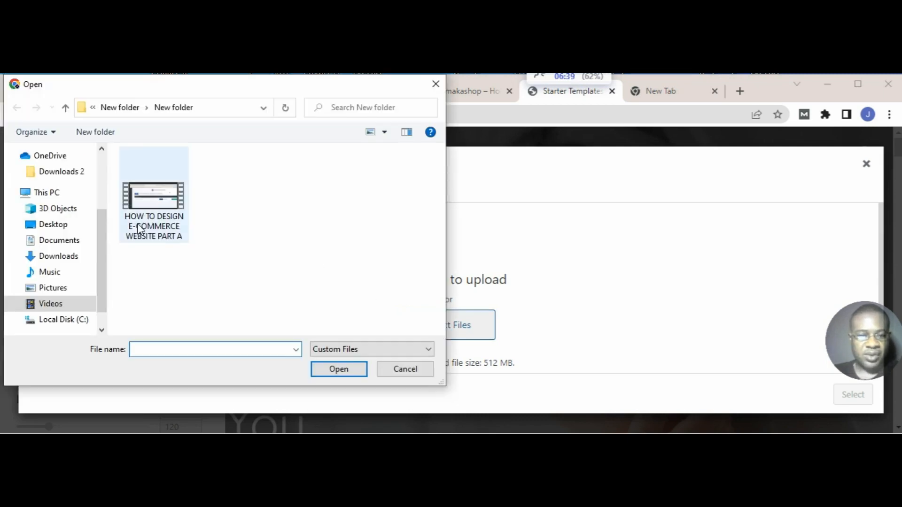
# Step: Upload "jooma log small" from the BRAND LOGO folder inside BLOG PIX on the Desktop and apply it as the site logo
pyautogui.click(101, 149)
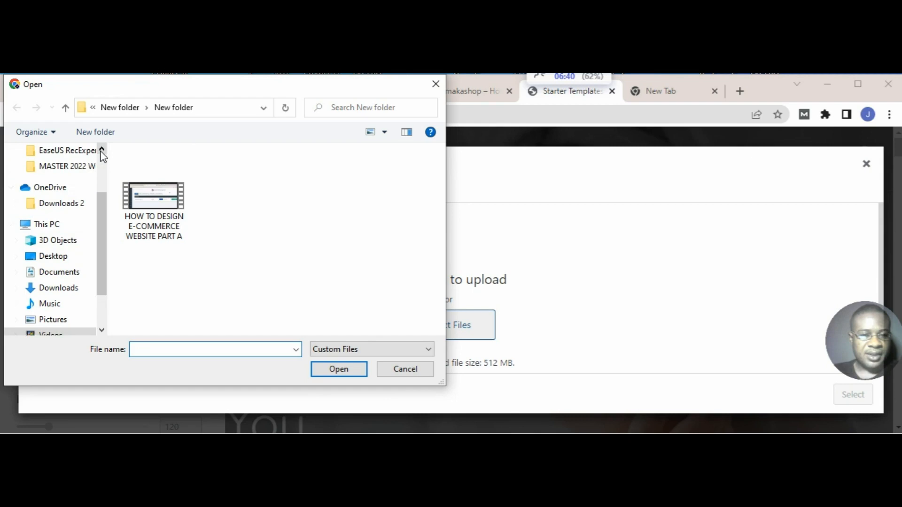
pyautogui.click(101, 149)
pyautogui.click(102, 149)
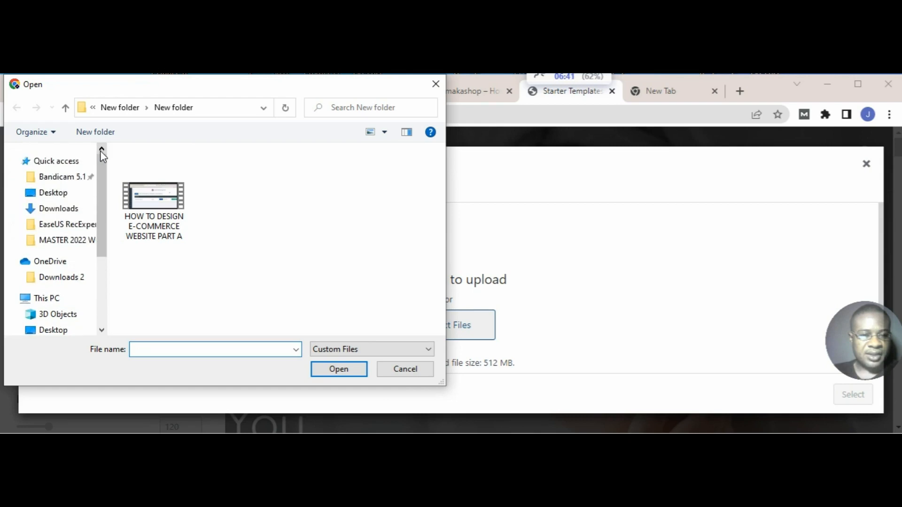
pyautogui.click(70, 197)
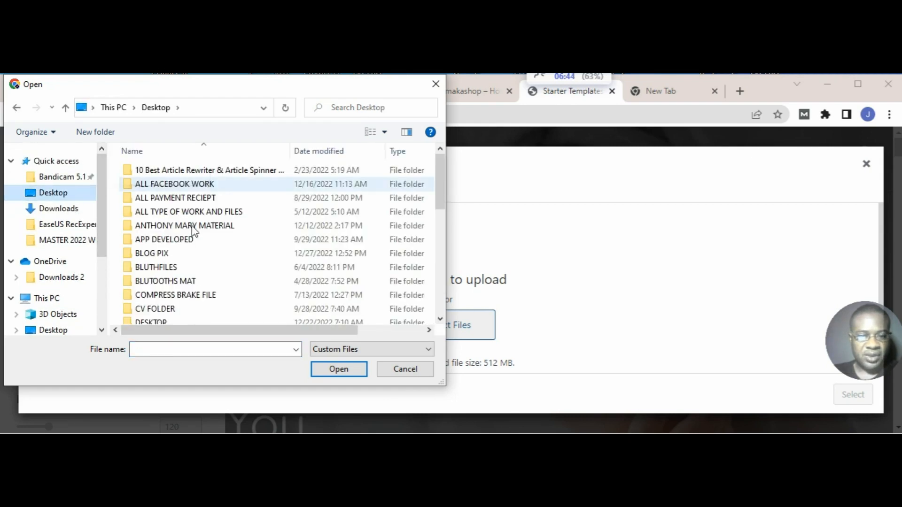
pyautogui.click(162, 254)
pyautogui.doubleClick(165, 254)
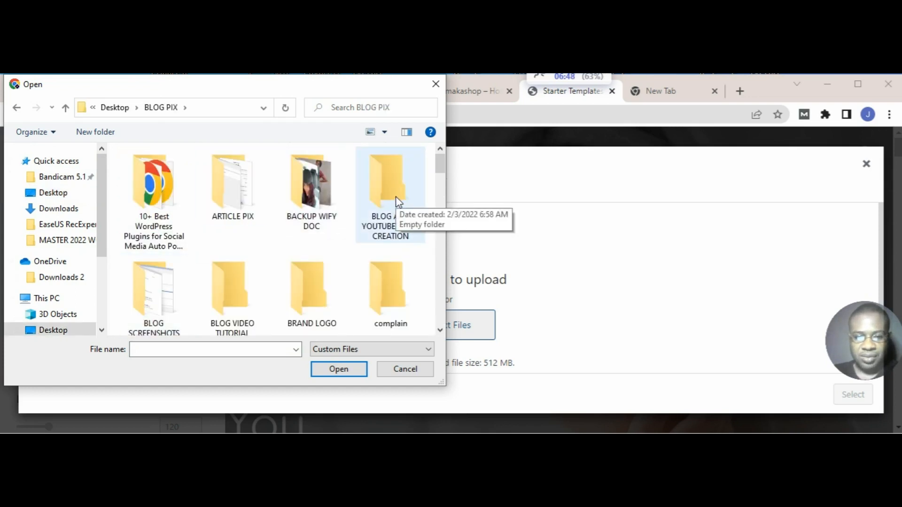
pyautogui.click(315, 294)
pyautogui.doubleClick(315, 294)
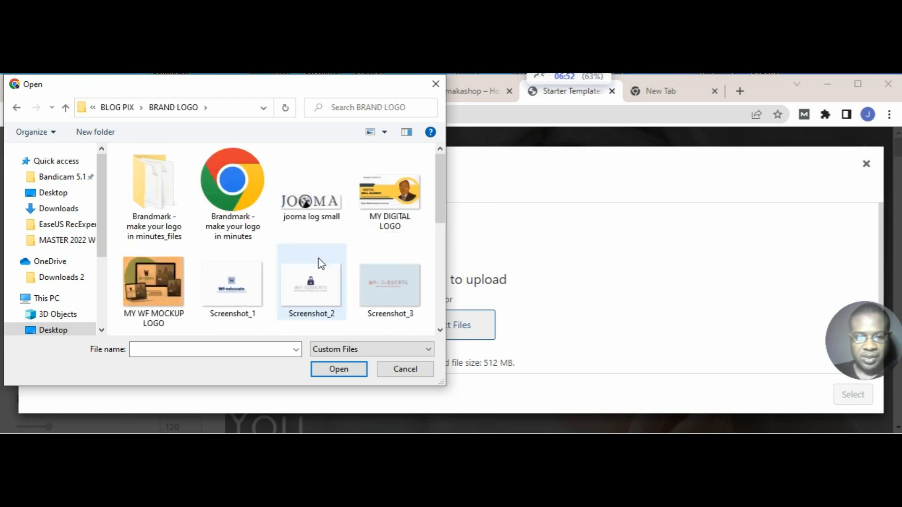
pyautogui.doubleClick(316, 211)
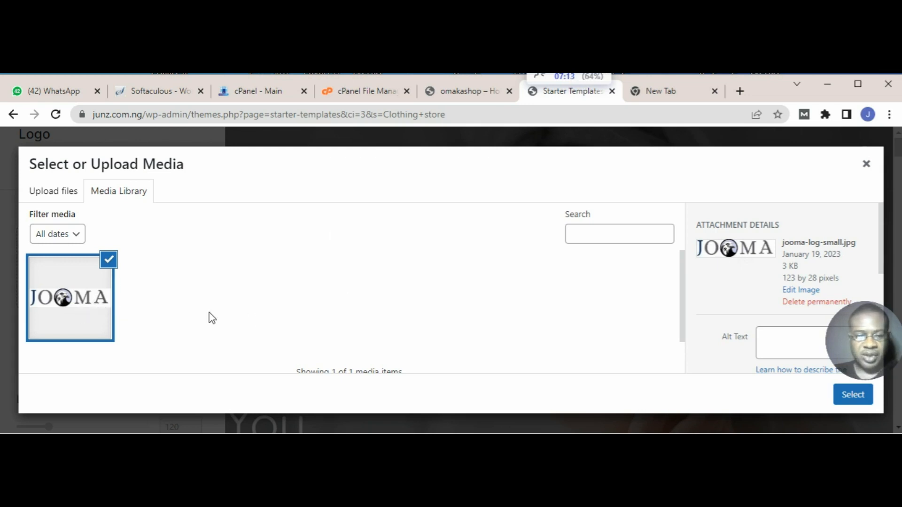
pyautogui.click(852, 398)
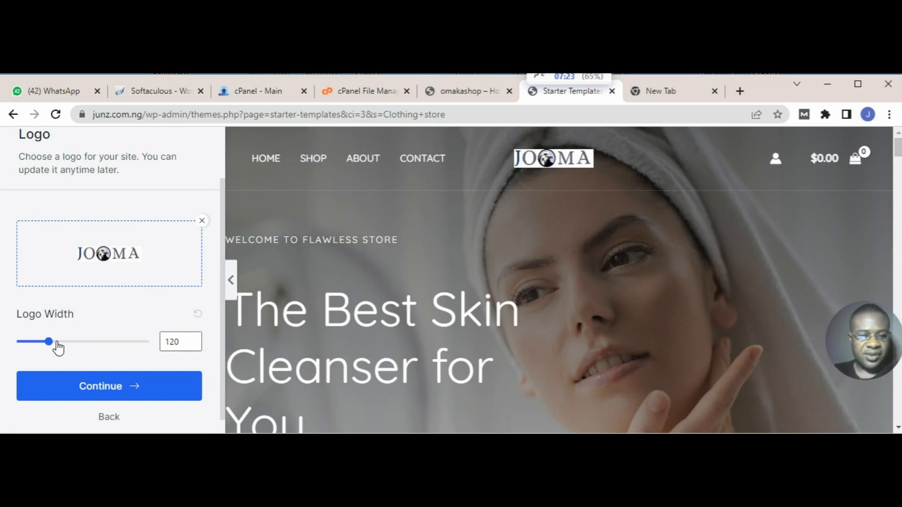
# Step: Set the logo width to 108 and check the template's home page preview
pyautogui.moveTo(55, 345)
pyautogui.mouseDown()
pyautogui.moveTo(39, 345)
pyautogui.moveTo(48, 345)
pyautogui.mouseUp()
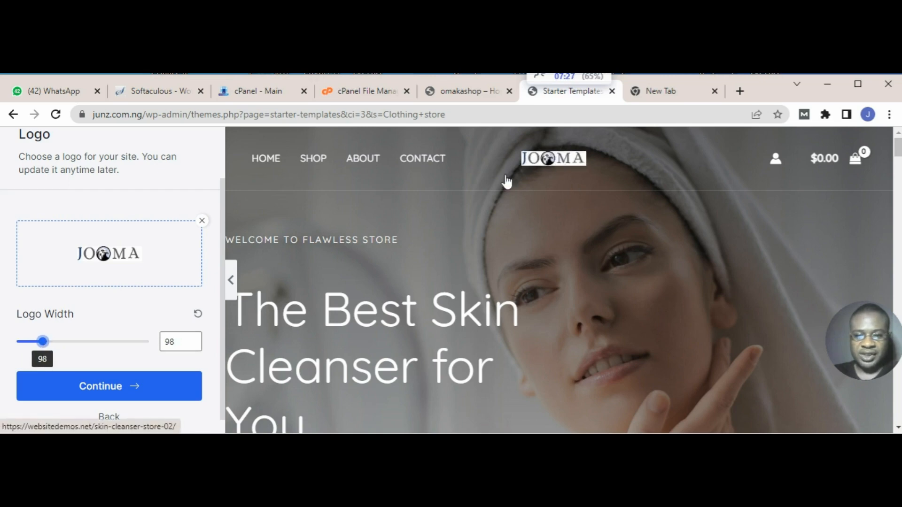
pyautogui.moveTo(49, 346)
pyautogui.mouseDown()
pyautogui.moveTo(80, 346)
pyautogui.moveTo(46, 342)
pyautogui.mouseUp()
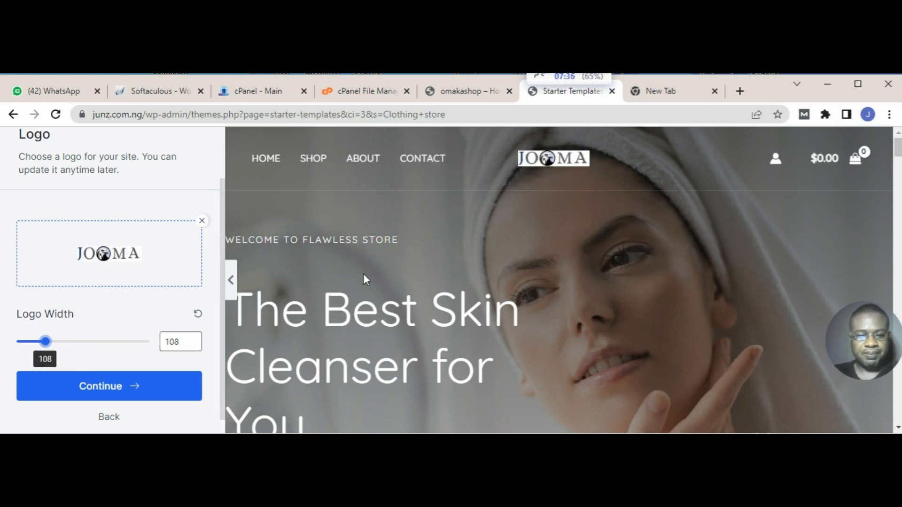
pyautogui.scroll(-5, 364, 277)
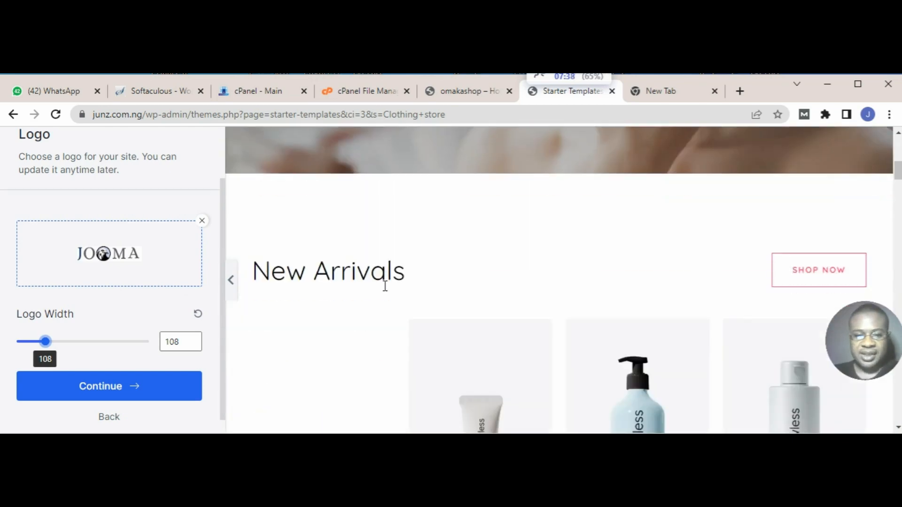
# Step: Look through the template's product sections in the preview, then accept the logo settings and proceed to the colors and fonts
pyautogui.scroll(-5, 383, 296)
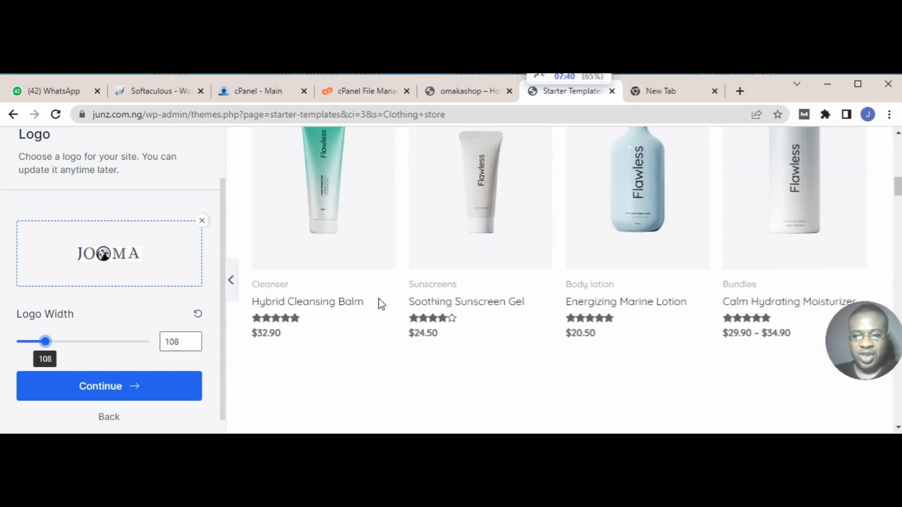
pyautogui.scroll(-6, 379, 303)
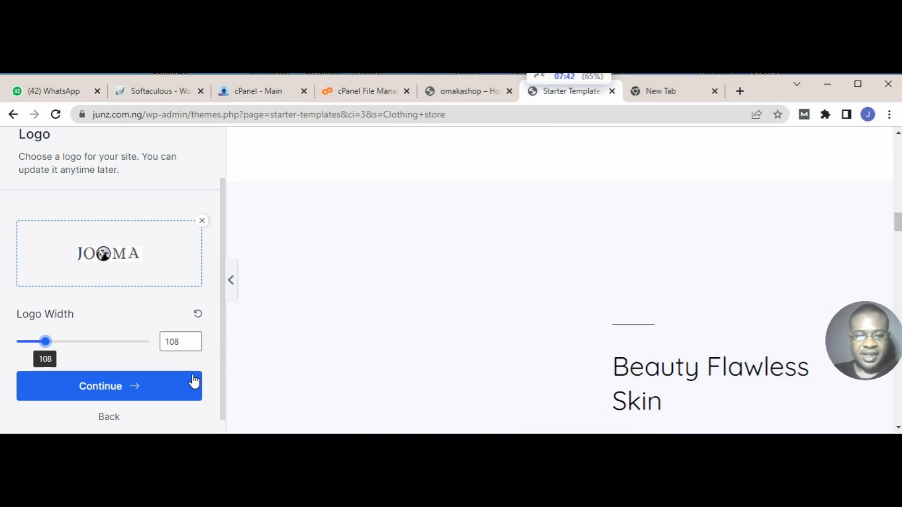
pyautogui.click(139, 387)
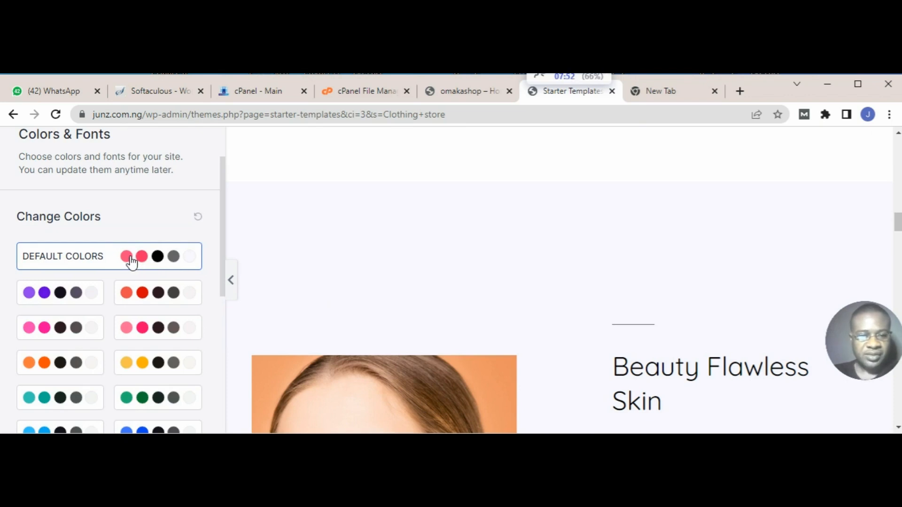
# Step: Try the second preset font pair with bold sans-serif headings and the first pair with serif headings on the template preview
pyautogui.scroll(-4, 137, 330)
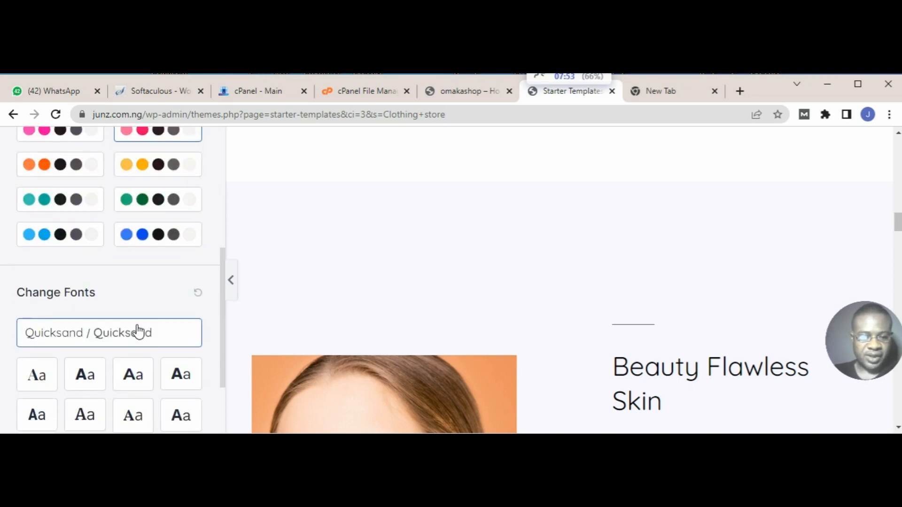
pyautogui.scroll(-3, 137, 331)
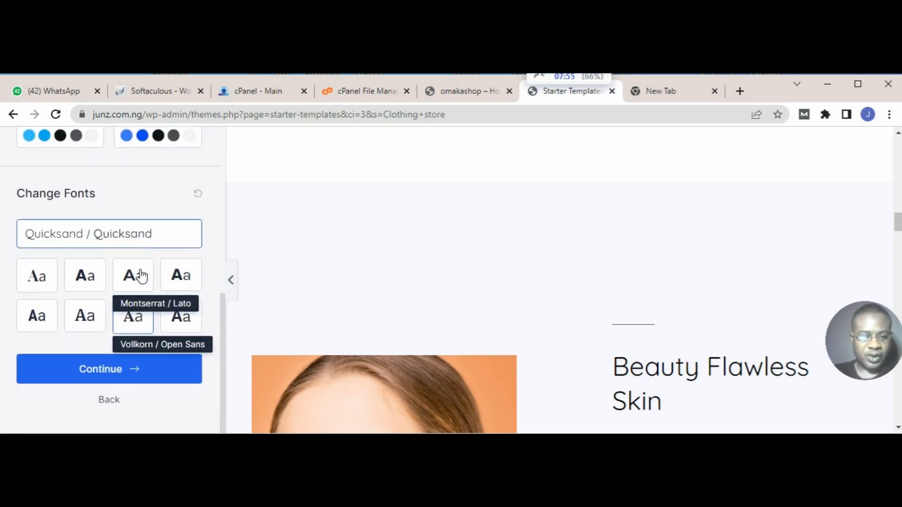
pyautogui.click(97, 279)
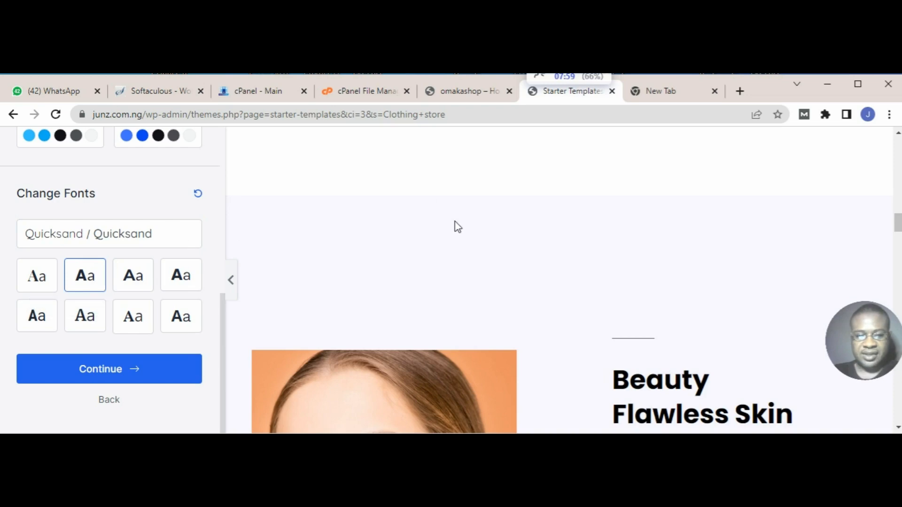
pyautogui.scroll(-3, 700, 357)
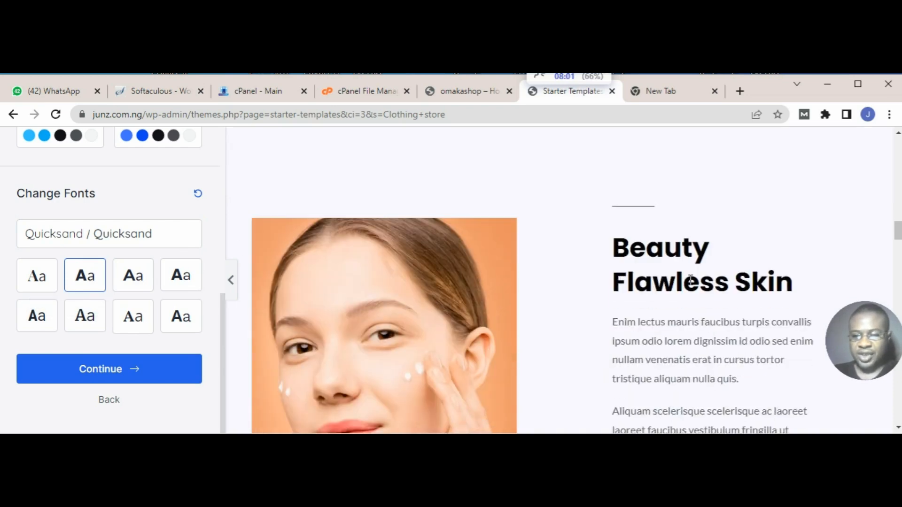
pyautogui.click(38, 284)
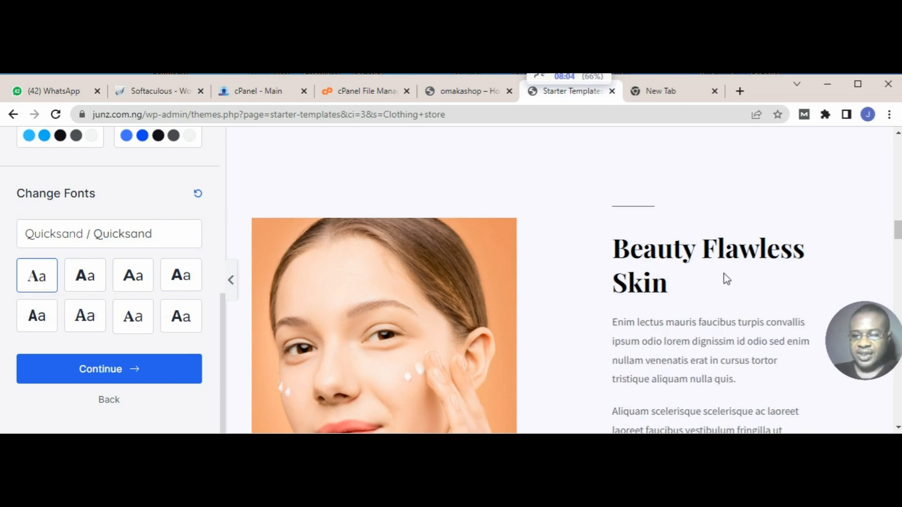
# Step: Apply the preset font pair with condensed sans-serif headings, check it on the product listings, and proceed to the import stage
pyautogui.click(41, 321)
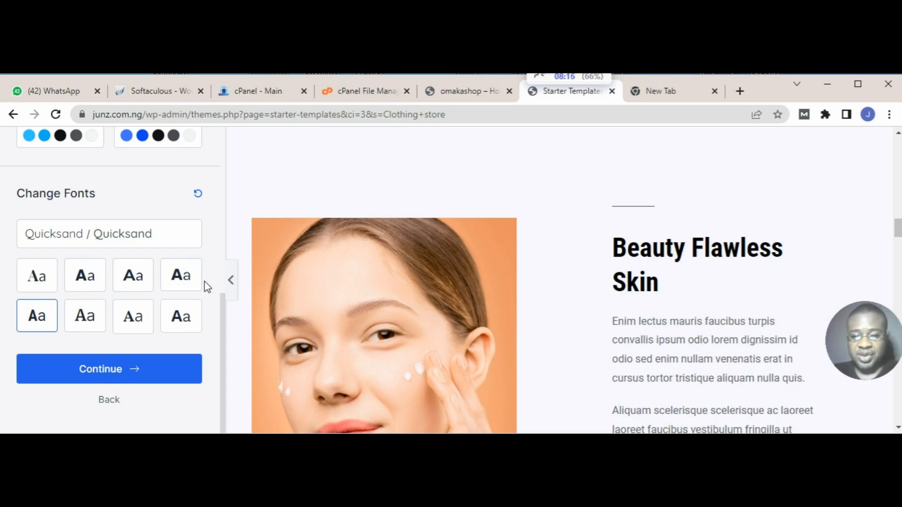
pyautogui.scroll(5, 480, 262)
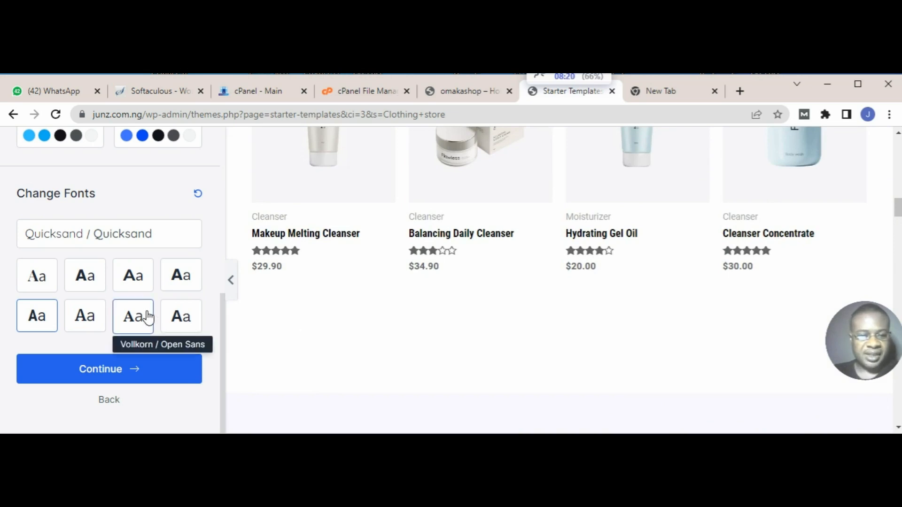
pyautogui.scroll(-3, 499, 258)
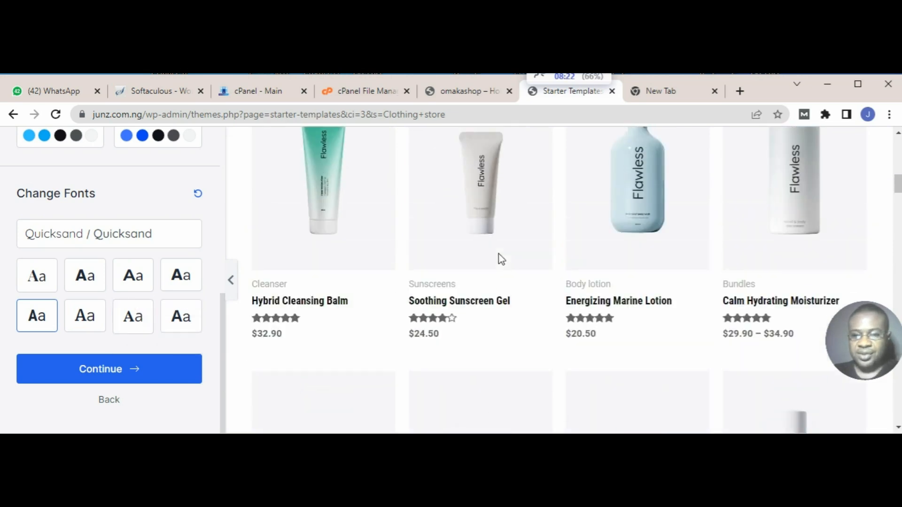
pyautogui.scroll(-5, 501, 258)
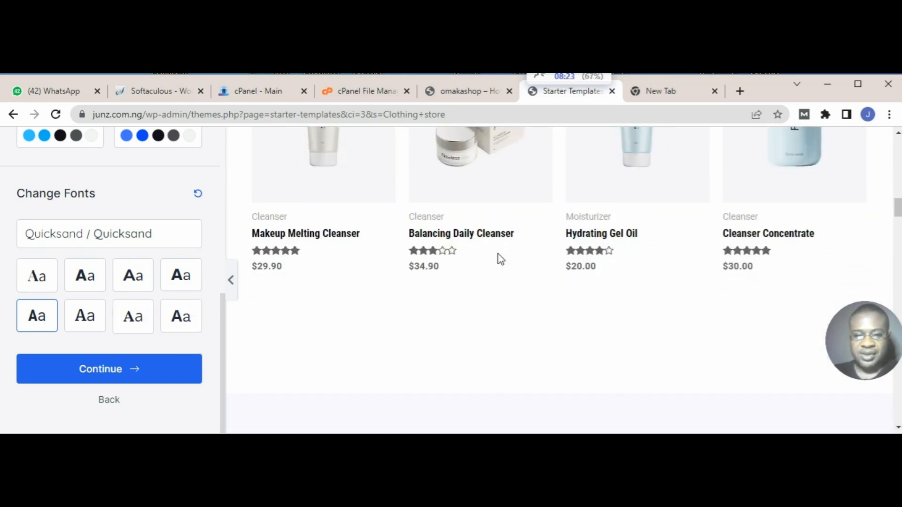
pyautogui.click(113, 375)
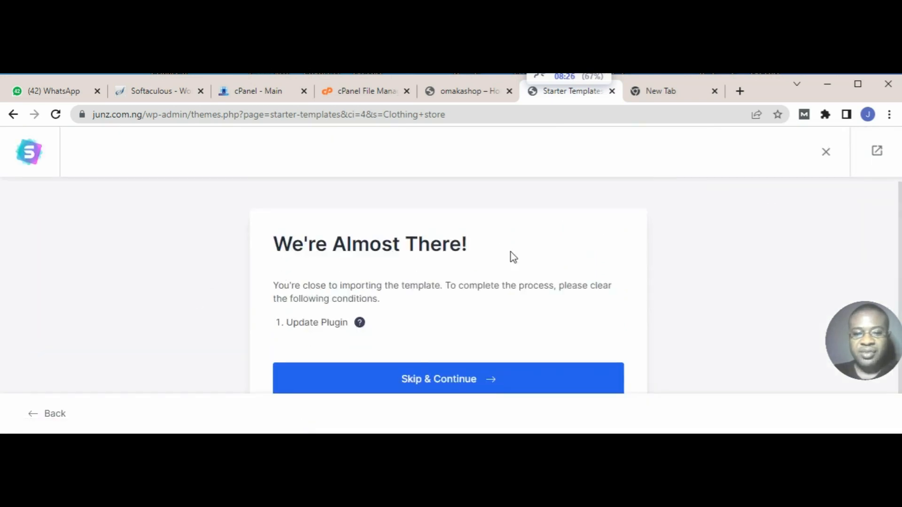
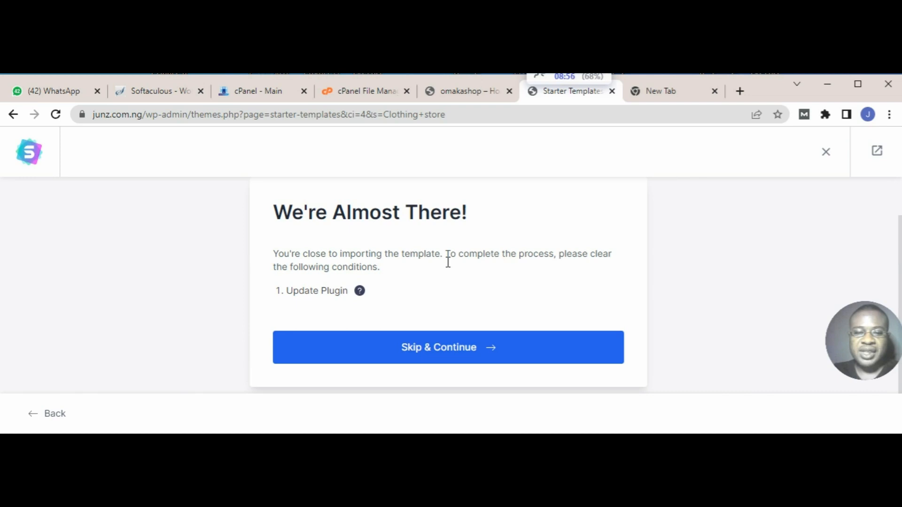
# Step: Skip the plugin update condition and enter the first name in the form about yourself
pyautogui.click(461, 357)
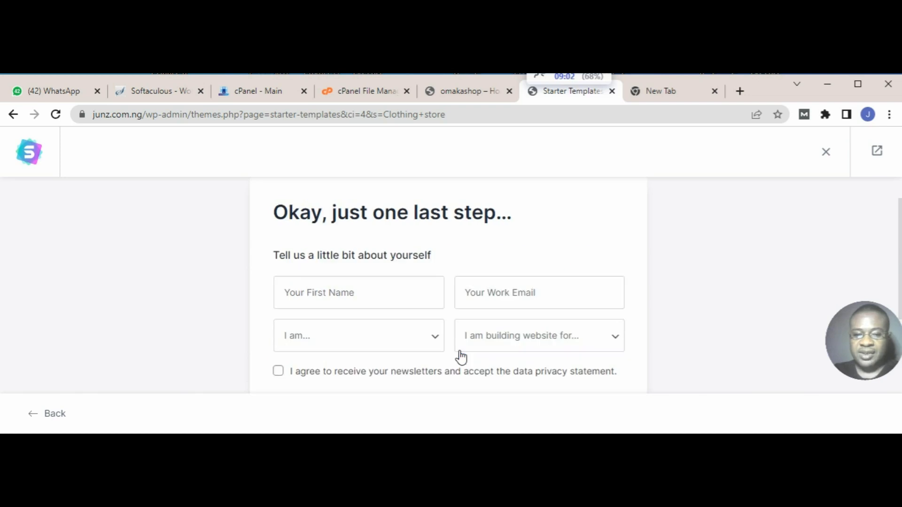
pyautogui.click(384, 300)
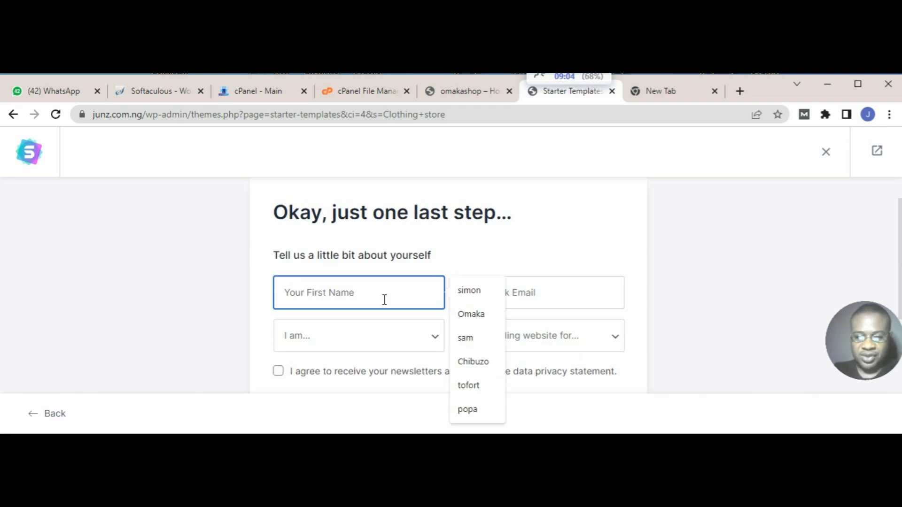
pyautogui.write('omaka')
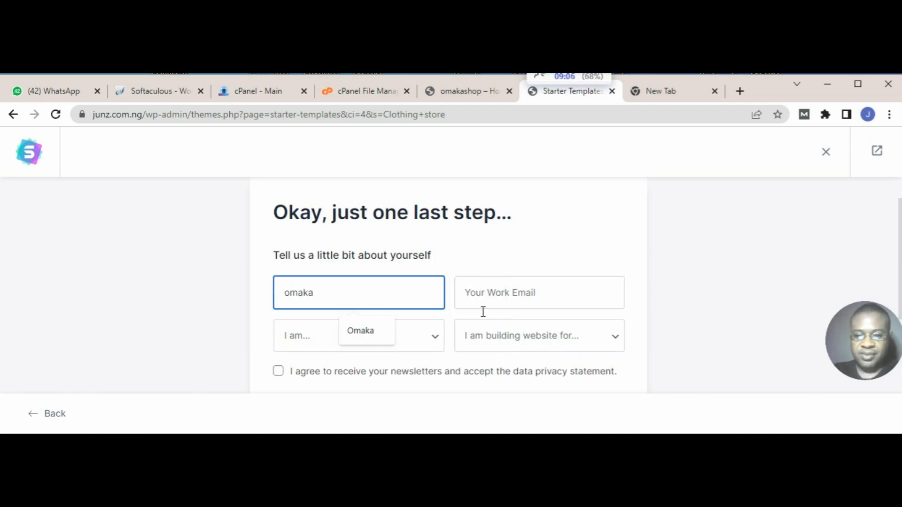
# Step: Set the experience level to Expert and the website purpose to Myself/My Company
pyautogui.click(400, 347)
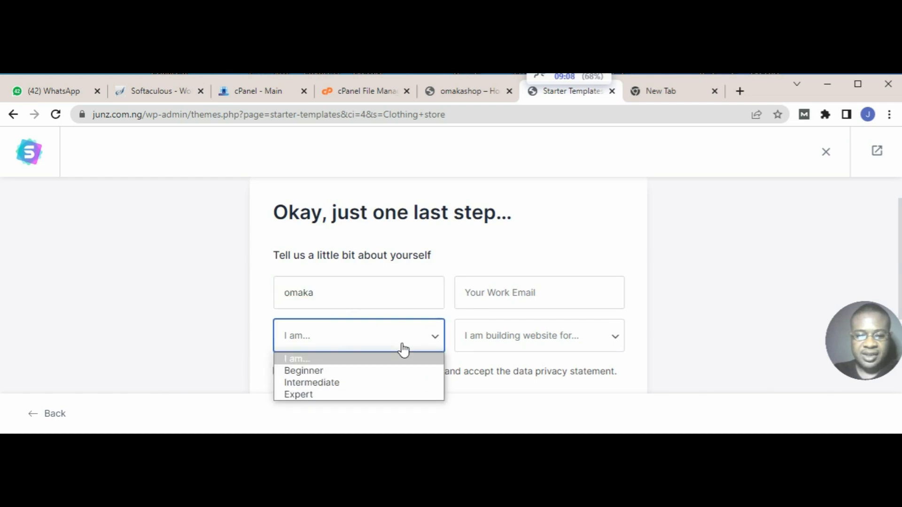
pyautogui.click(317, 376)
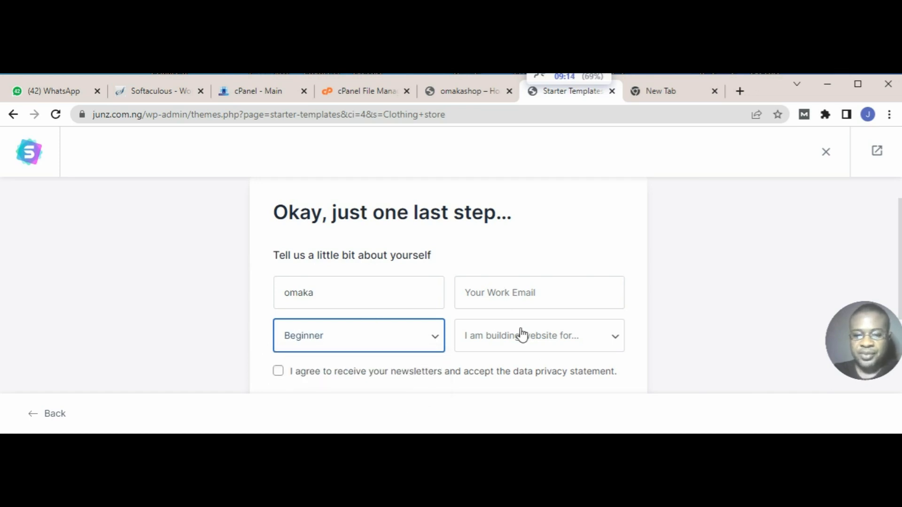
pyautogui.click(438, 334)
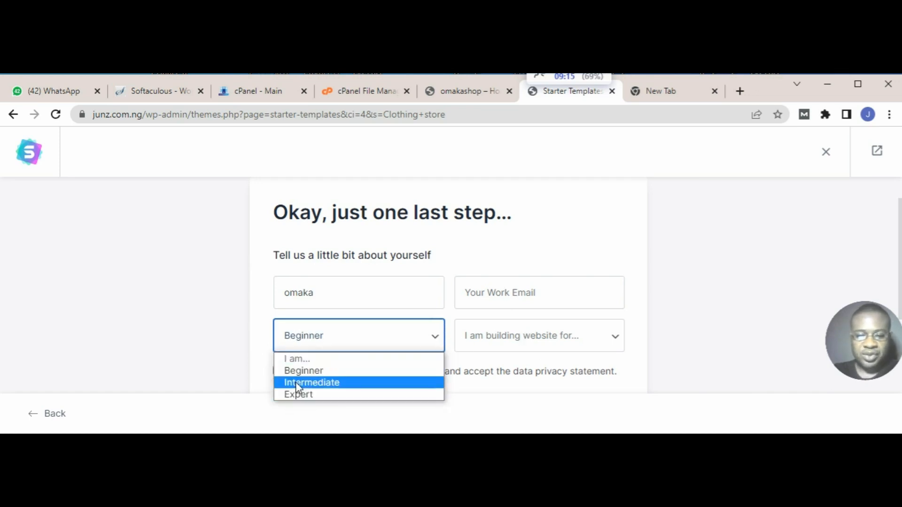
pyautogui.click(295, 394)
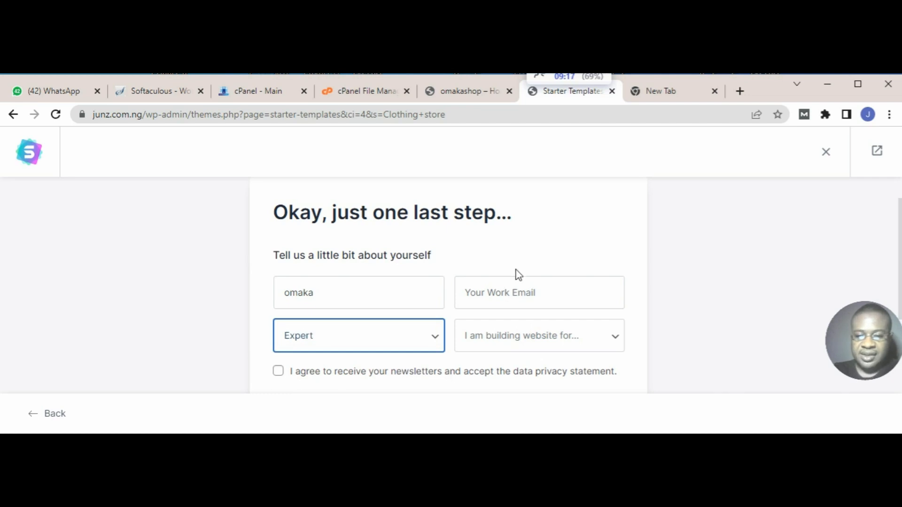
pyautogui.click(507, 337)
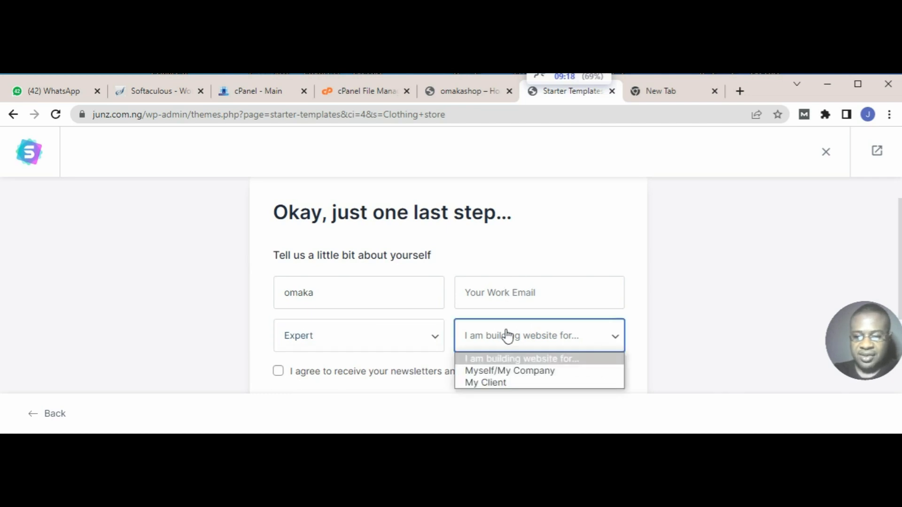
pyautogui.click(477, 374)
# Step: Fill in the work email and agree to the newsletters and data privacy statement
pyautogui.click(487, 294)
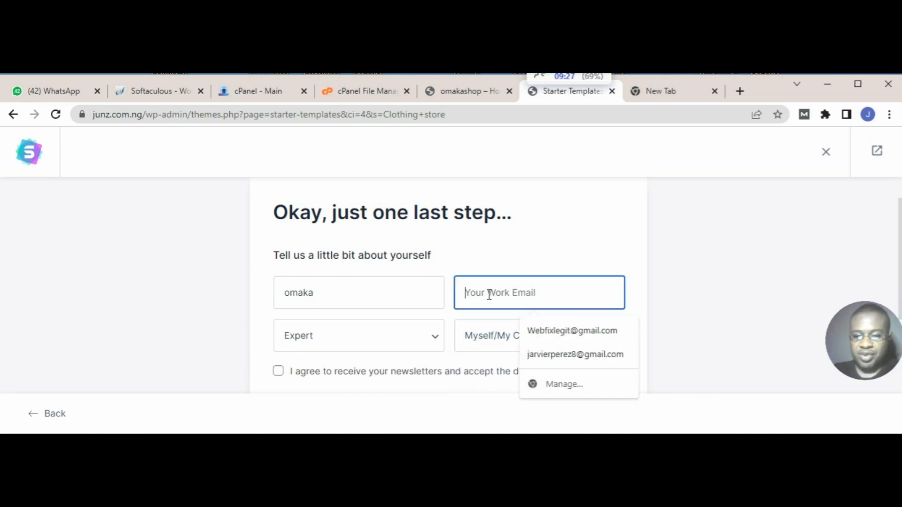
pyautogui.click(544, 329)
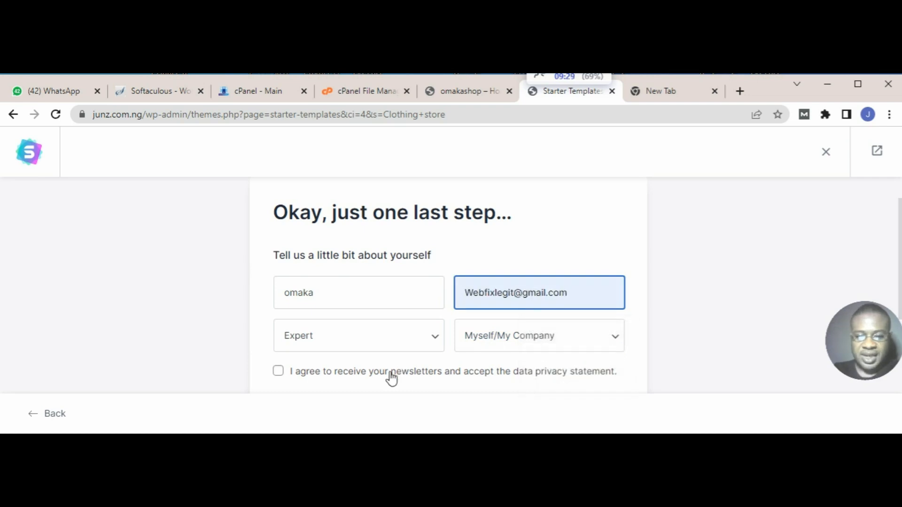
pyautogui.click(279, 371)
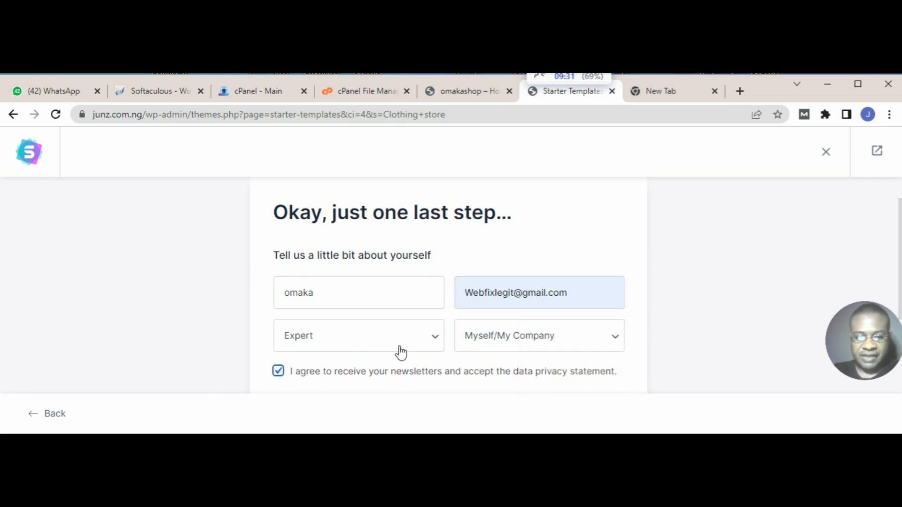
# Step: Keep all advanced import options enabled and submit the form to build the website
pyautogui.scroll(-3, 400, 353)
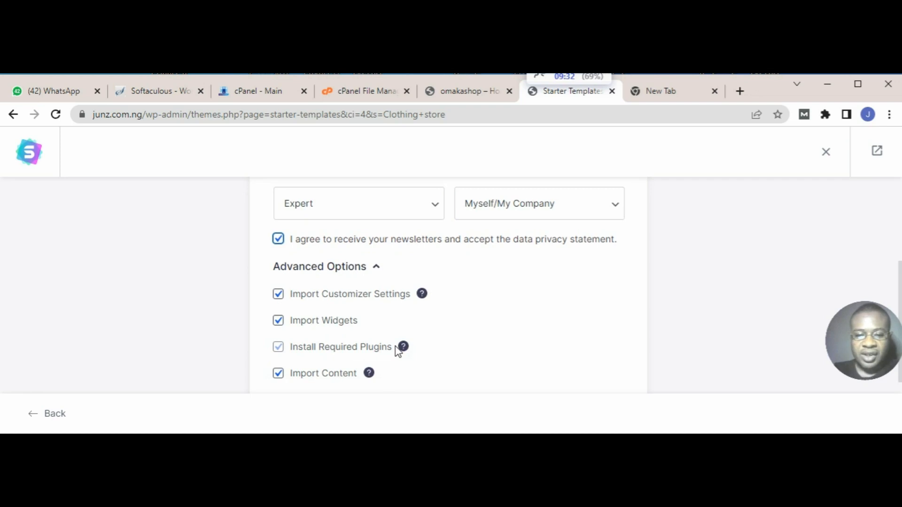
pyautogui.scroll(-2, 397, 351)
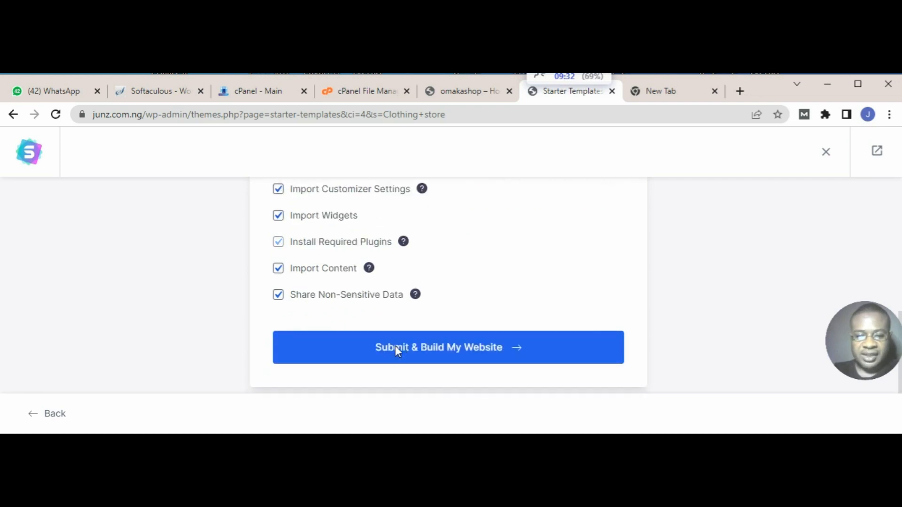
pyautogui.click(454, 353)
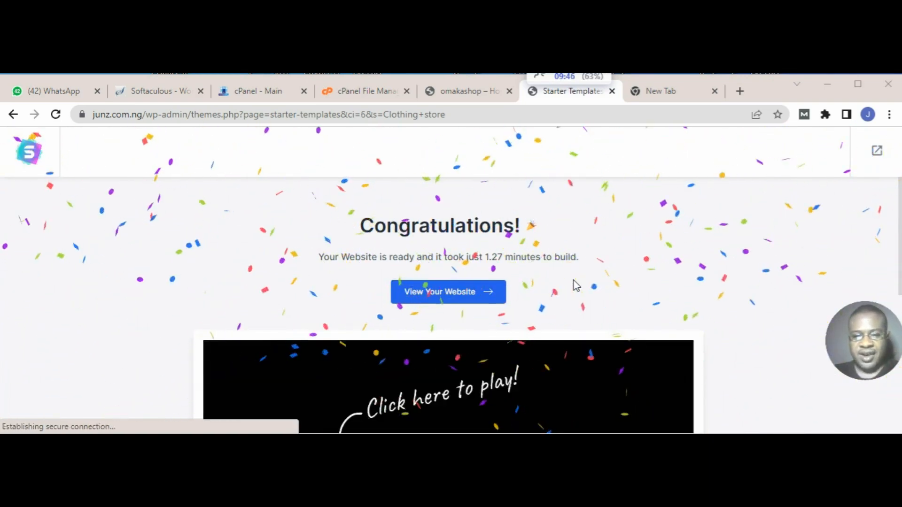
# Step: Look over the build completion page, including the personalization video and the share message below it
pyautogui.scroll(-3, 575, 285)
pyautogui.scroll(2, 576, 285)
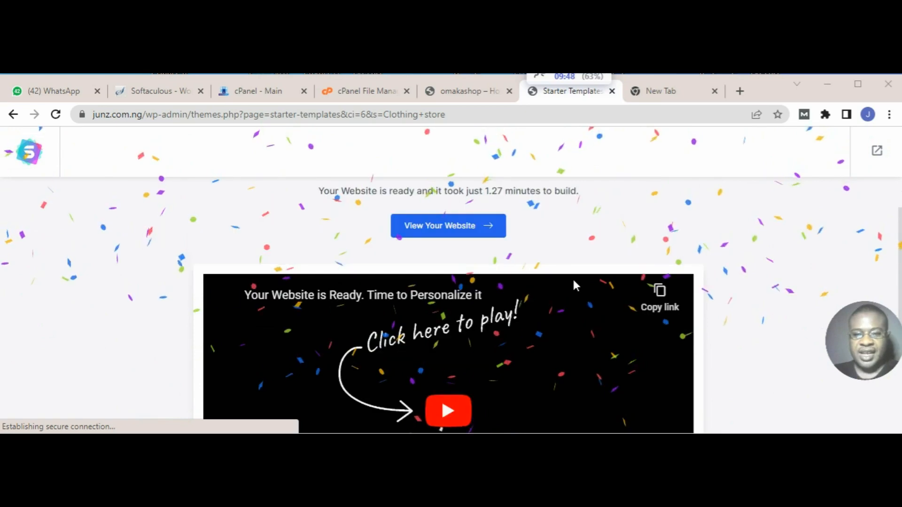
pyautogui.rightClick(446, 229)
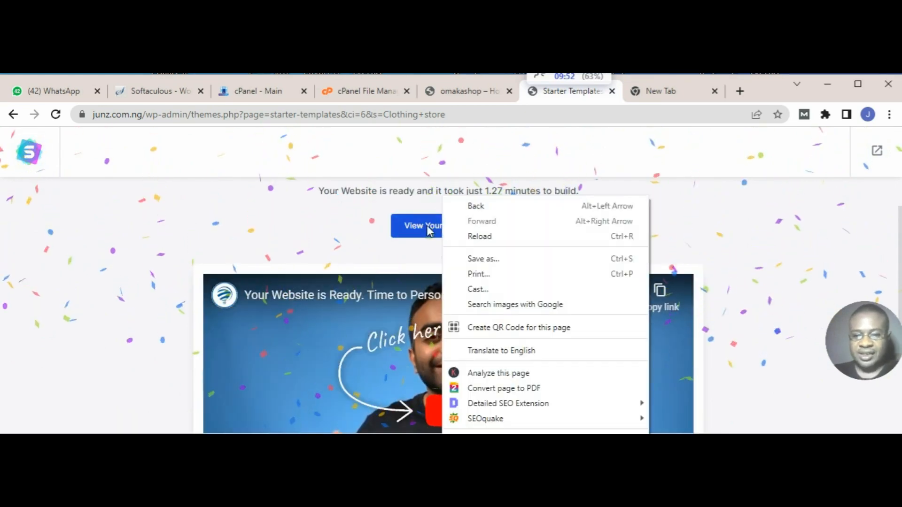
pyautogui.click(356, 229)
pyautogui.scroll(-6, 528, 251)
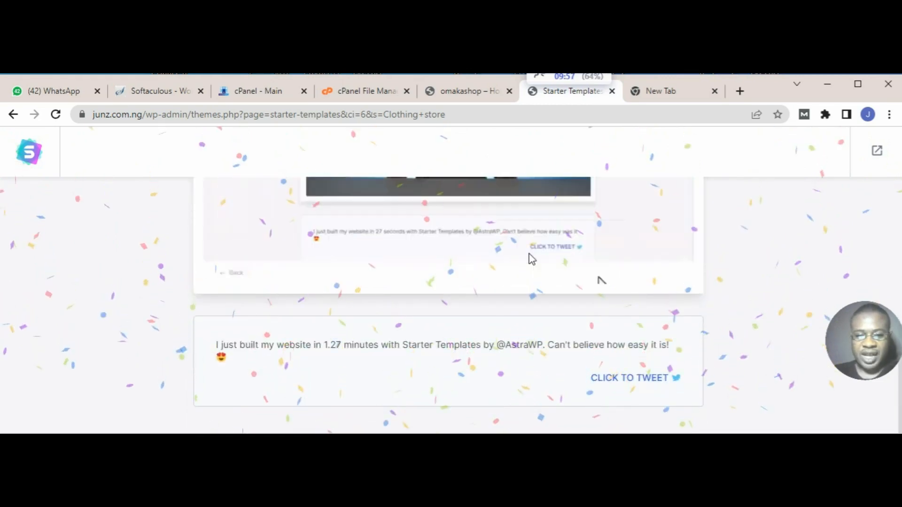
pyautogui.scroll(6, 530, 257)
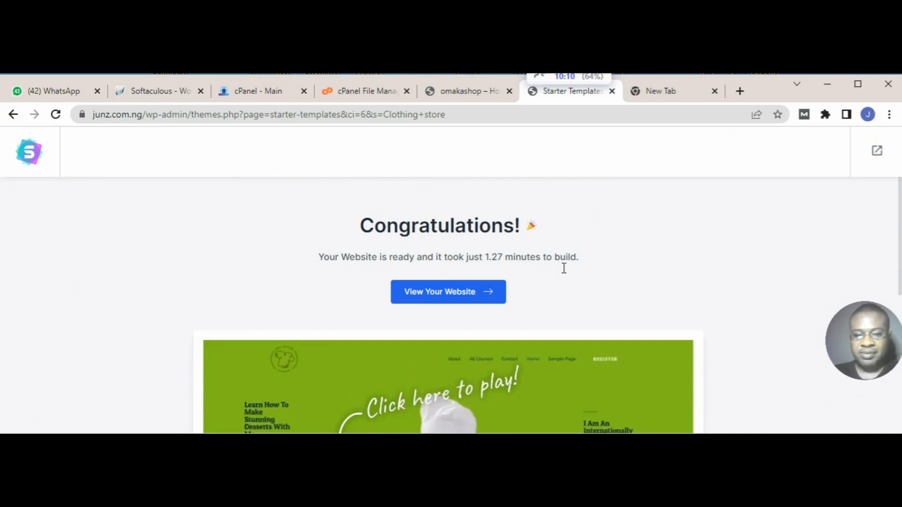
pyautogui.scroll(-6, 562, 290)
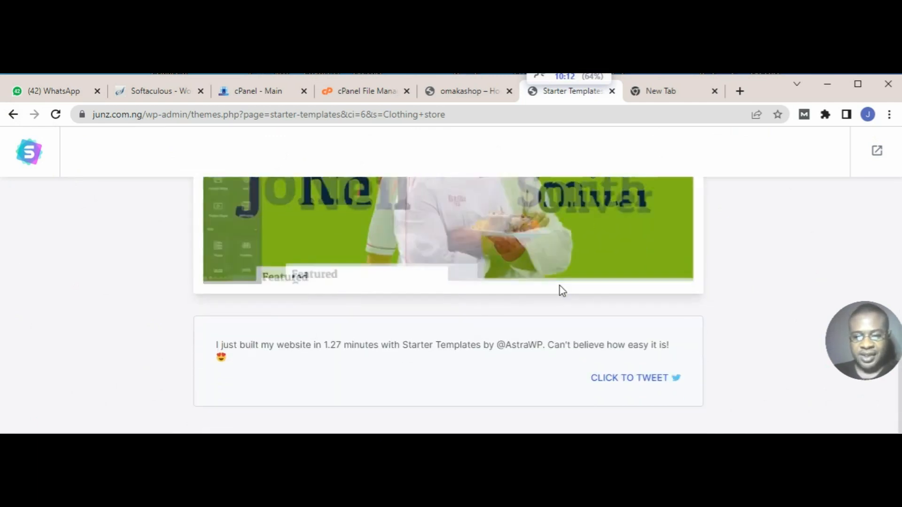
pyautogui.scroll(6, 557, 288)
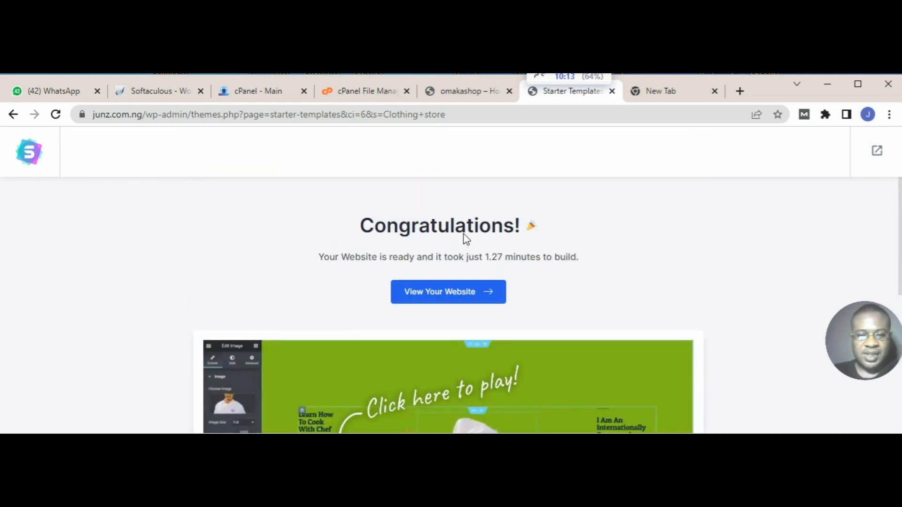
# Step: Go back through the Starter Templates wizard stages and exit to the WordPress dashboard
pyautogui.click(13, 114)
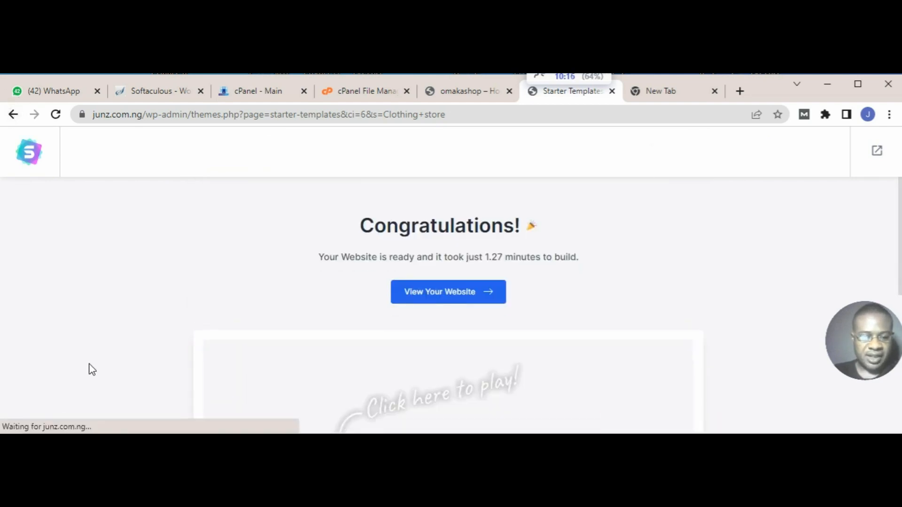
pyautogui.scroll(-7, 89, 368)
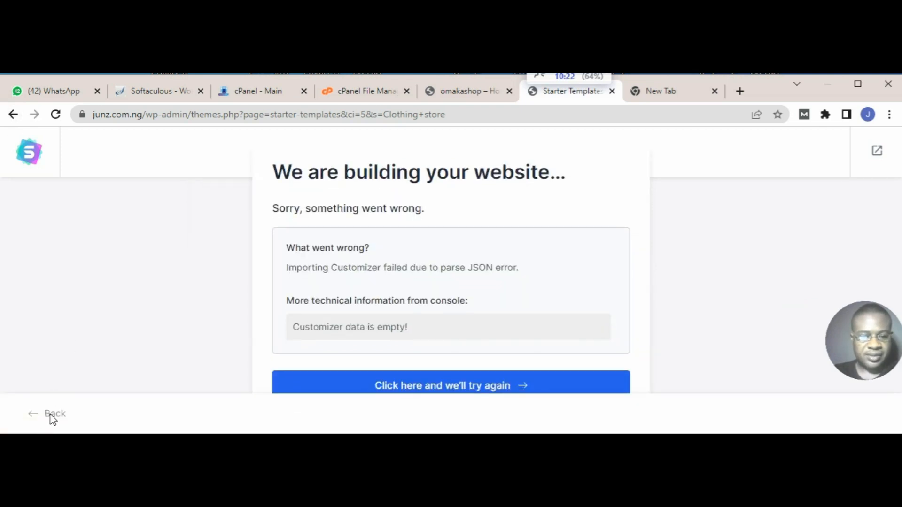
pyautogui.click(12, 114)
pyautogui.click(12, 115)
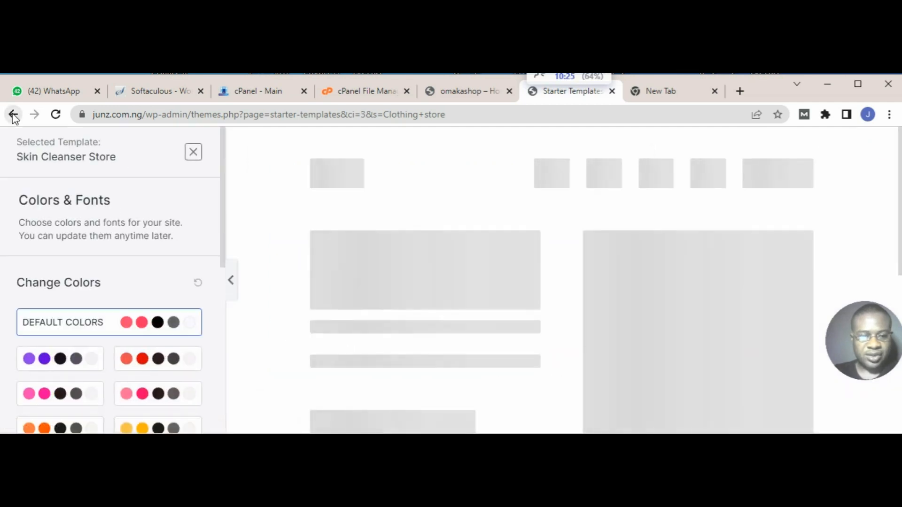
pyautogui.click(13, 115)
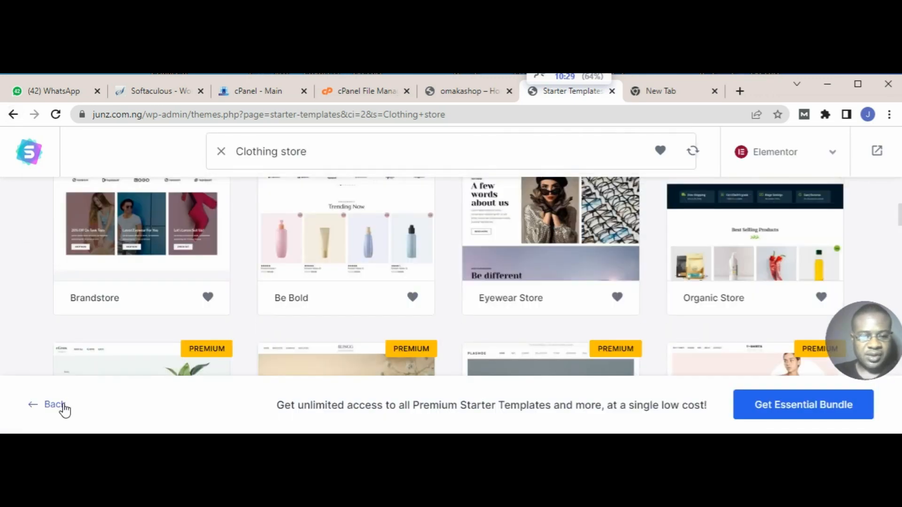
pyautogui.click(56, 405)
pyautogui.click(59, 417)
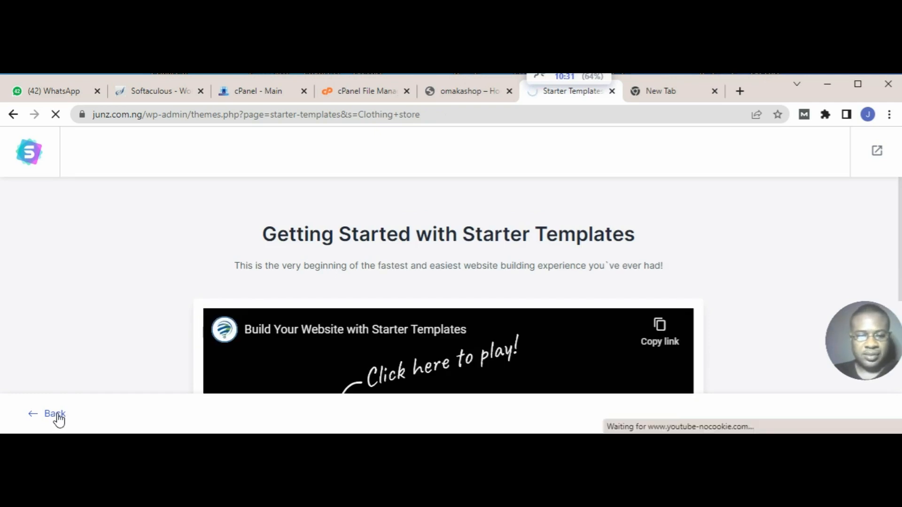
pyautogui.click(58, 415)
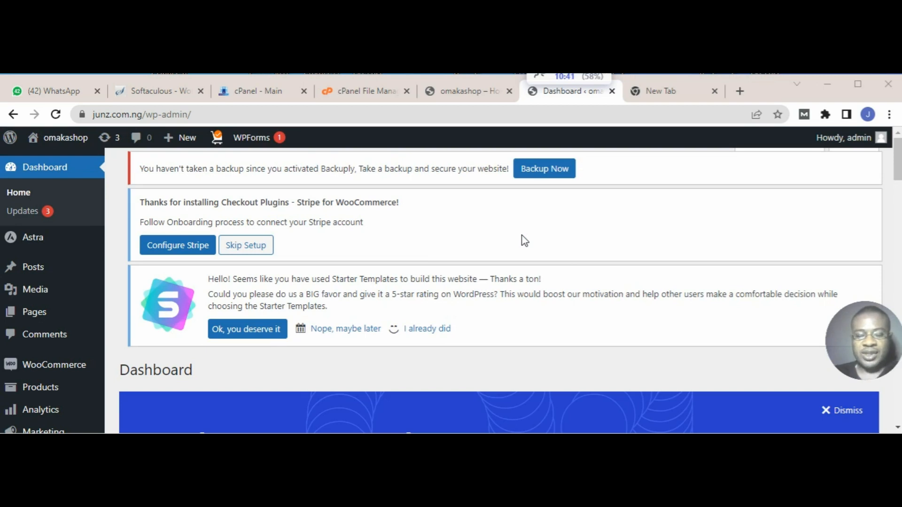
# Step: Open the omakashop site in a new browser tab from the dashboard and switch to it
pyautogui.moveTo(87, 144)
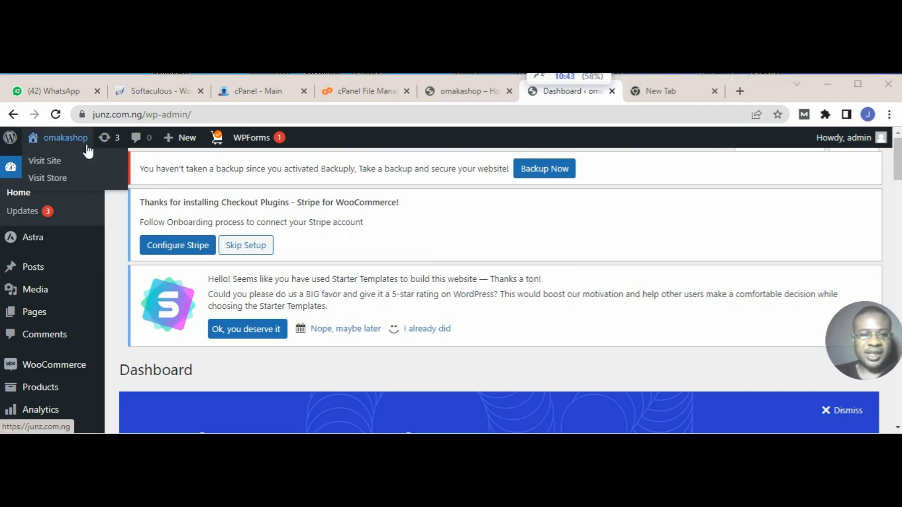
pyautogui.rightClick(55, 162)
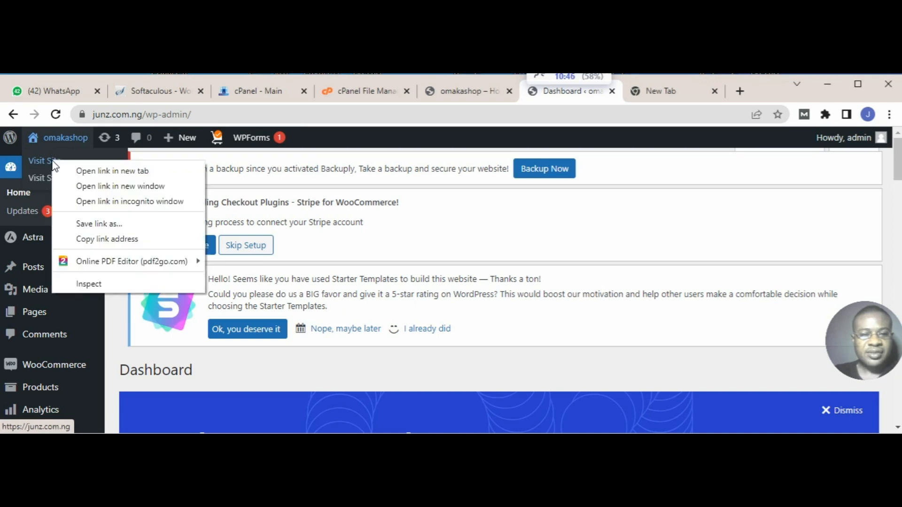
pyautogui.click(107, 171)
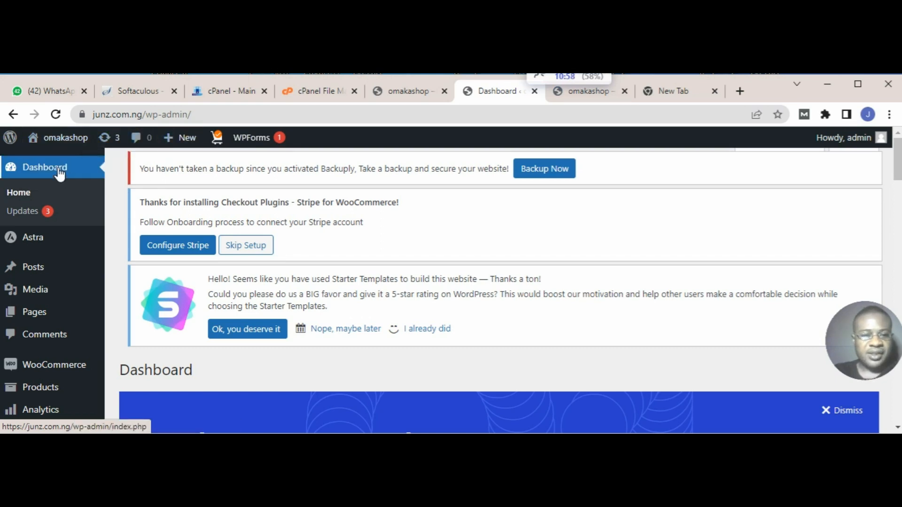
pyautogui.moveTo(76, 139)
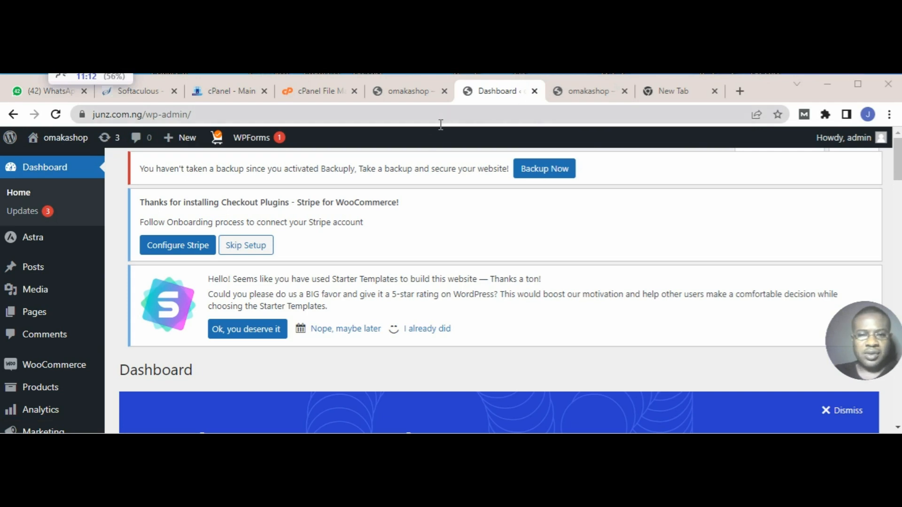
pyautogui.click(585, 98)
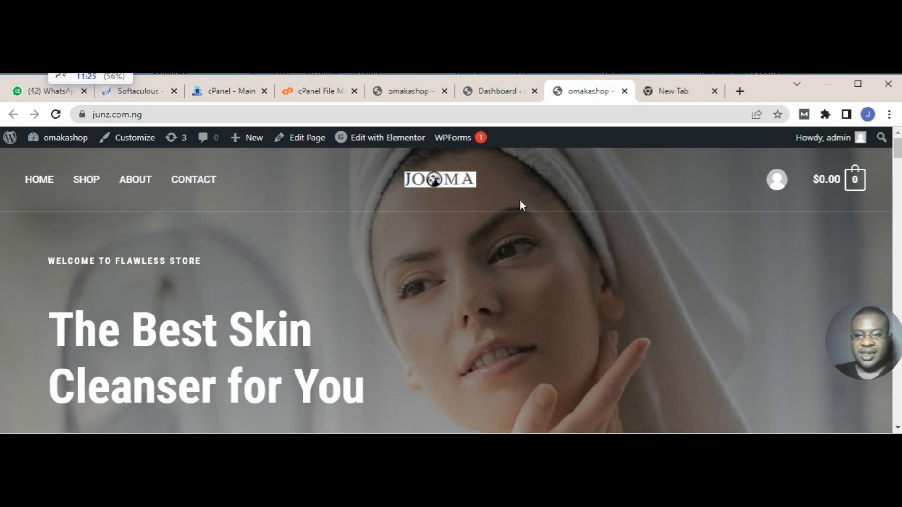
# Step: Look through the imported home page from the new arrivals to the skin care features, and return to the WordPress dashboard
pyautogui.scroll(-10, 499, 227)
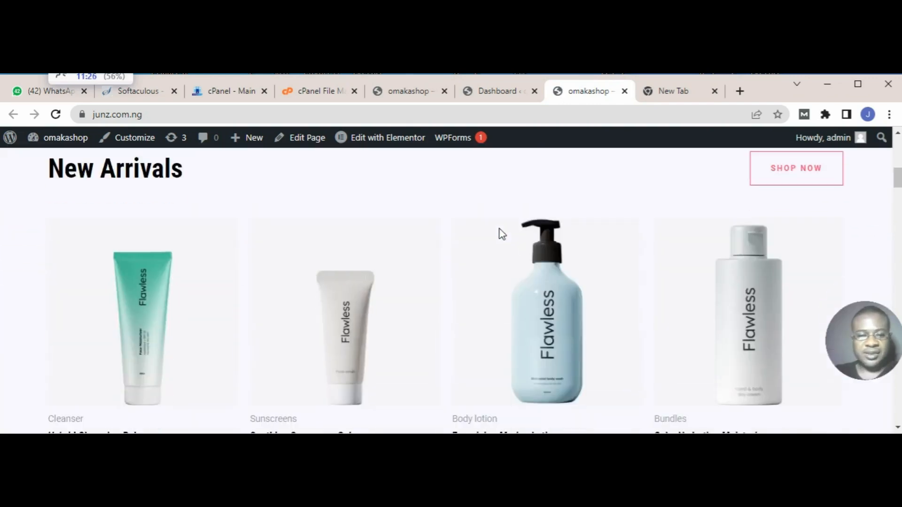
pyautogui.scroll(-12, 501, 234)
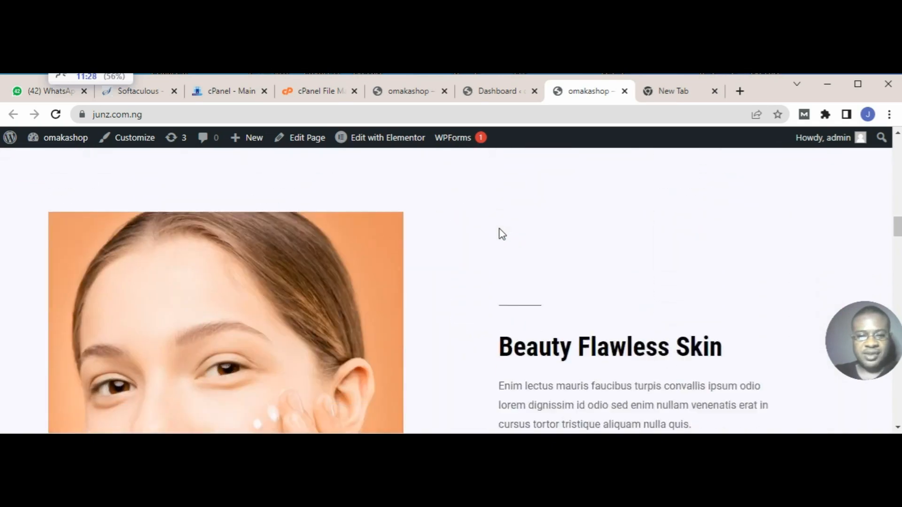
pyautogui.scroll(-5, 502, 233)
pyautogui.scroll(-10, 502, 233)
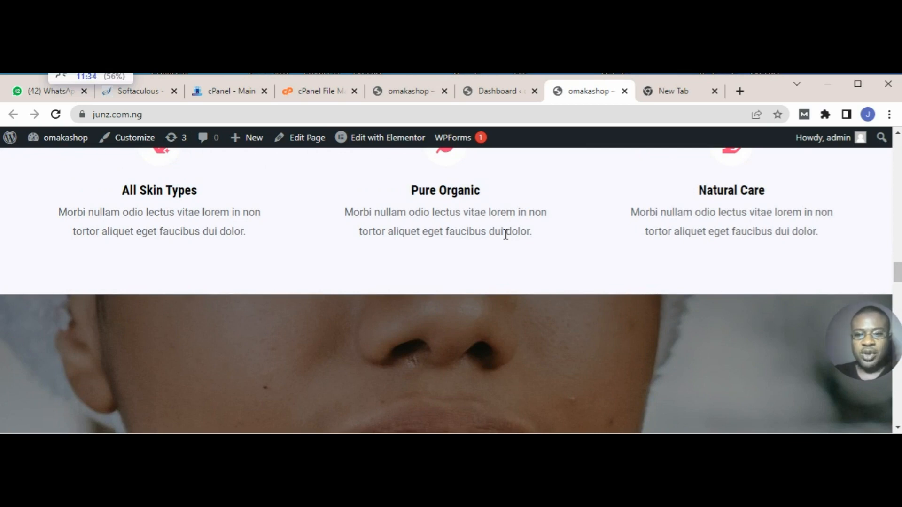
pyautogui.click(499, 92)
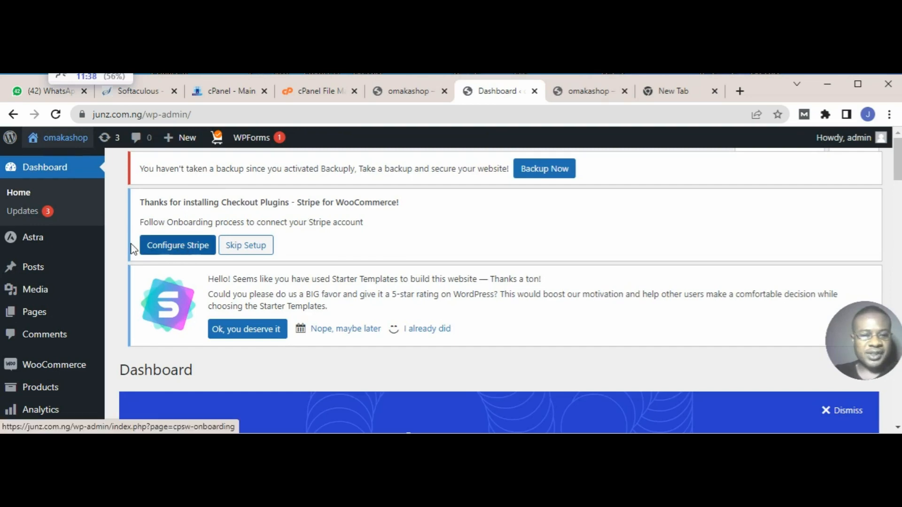
# Step: Switch back to the omakashop site and look over the home page banner and the start of the new arrivals section
pyautogui.scroll(-3, 30, 296)
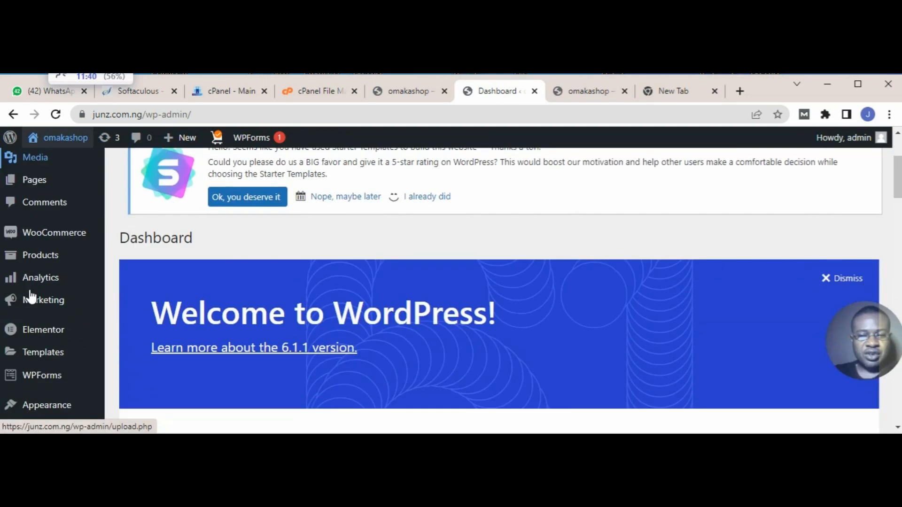
pyautogui.click(592, 91)
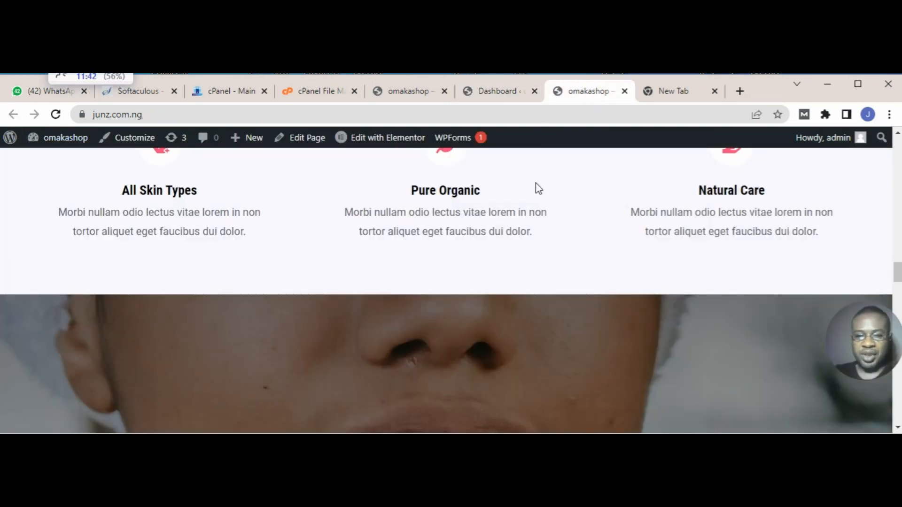
pyautogui.scroll(15, 560, 262)
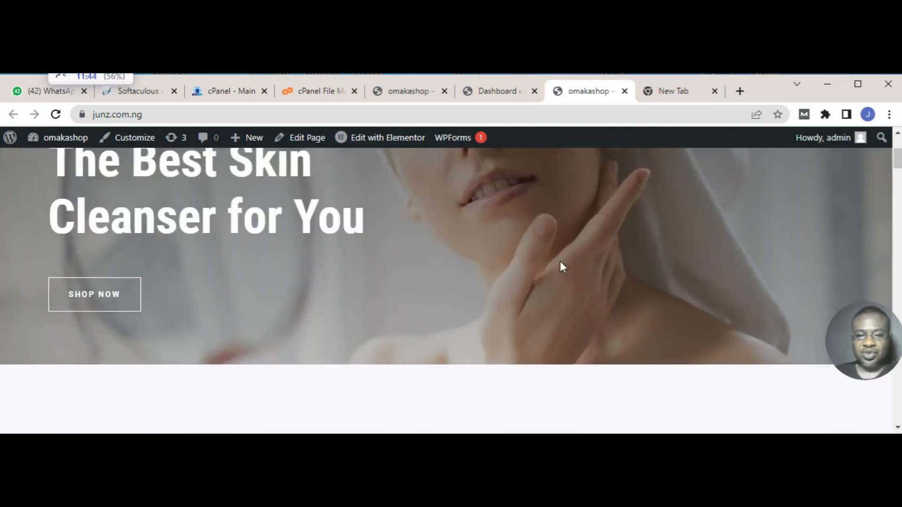
pyautogui.scroll(-10, 560, 266)
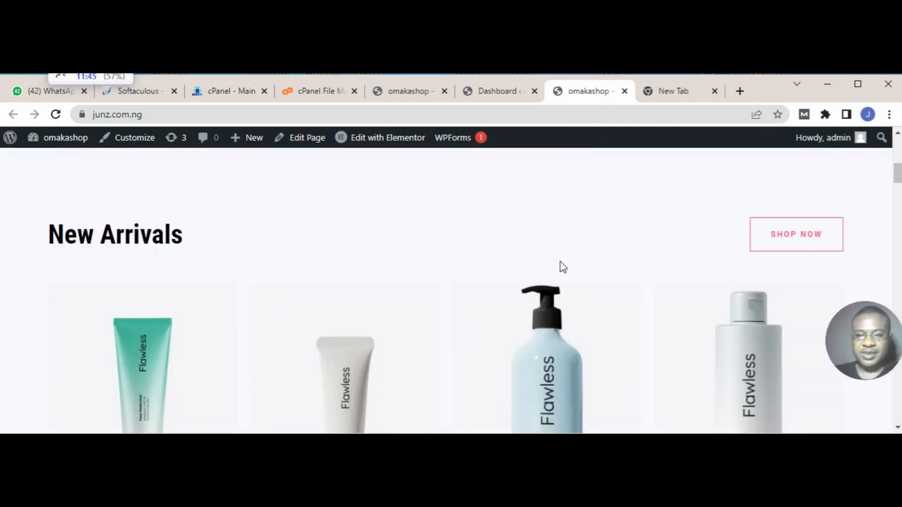
# Step: Return to the WordPress dashboard, open the Reading settings and check which pages are offered as the static homepage
pyautogui.click(506, 92)
pyautogui.scroll(-4, 44, 327)
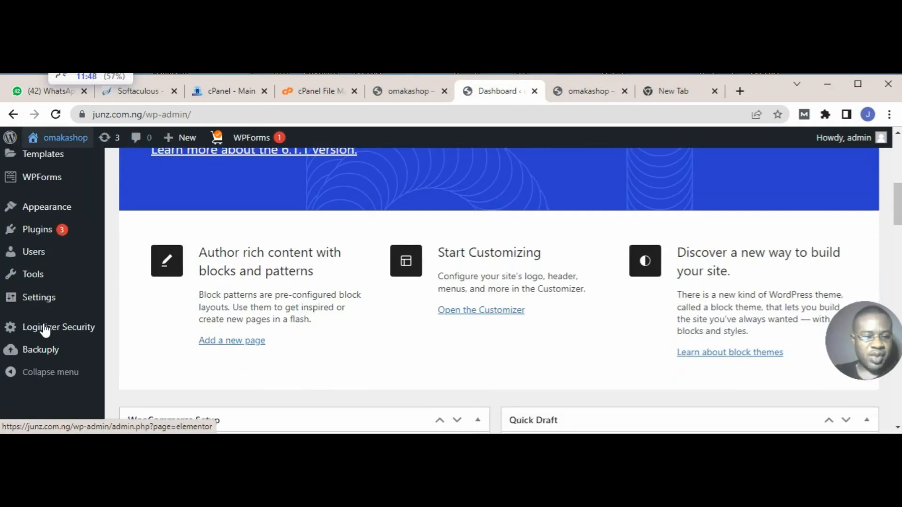
pyautogui.click(42, 301)
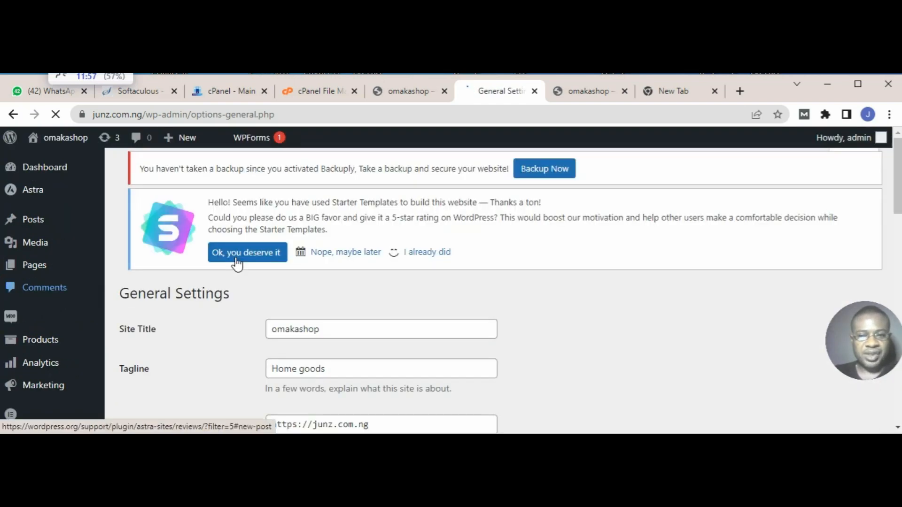
pyautogui.scroll(-3, 354, 342)
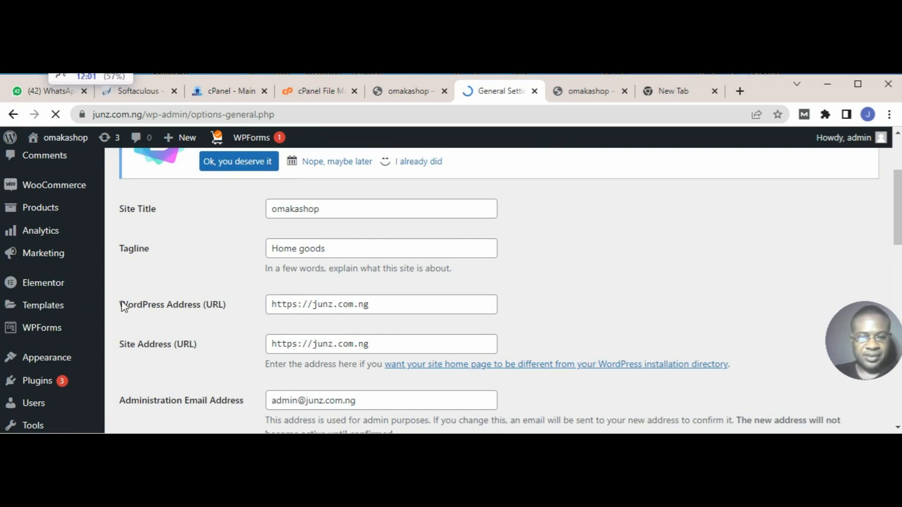
pyautogui.scroll(-3, 17, 353)
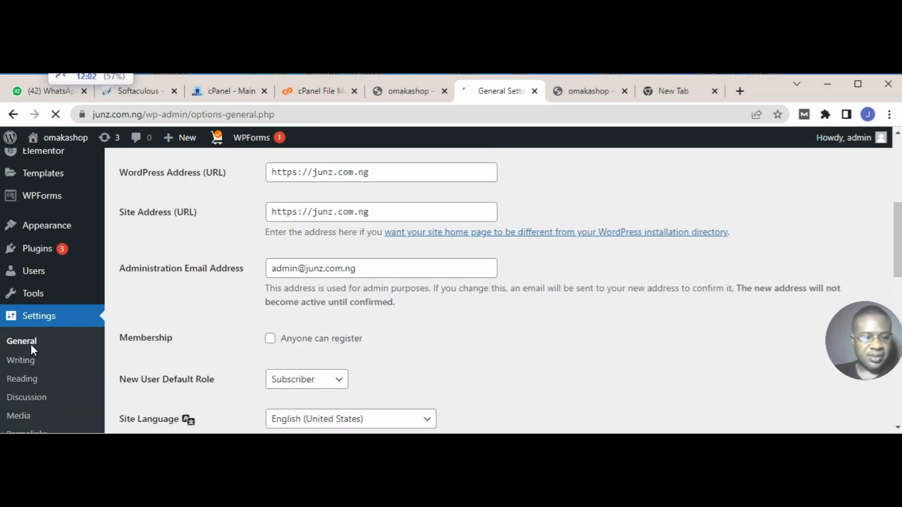
pyautogui.click(27, 380)
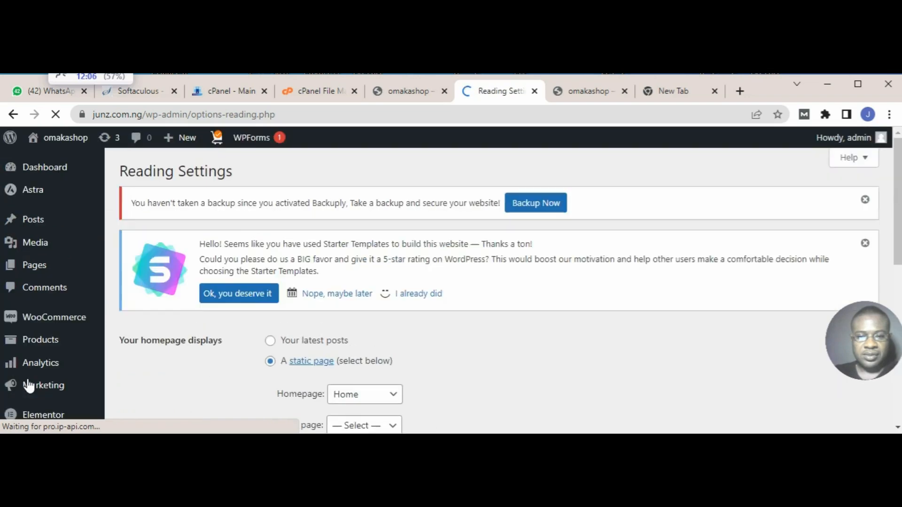
pyautogui.scroll(-3, 260, 350)
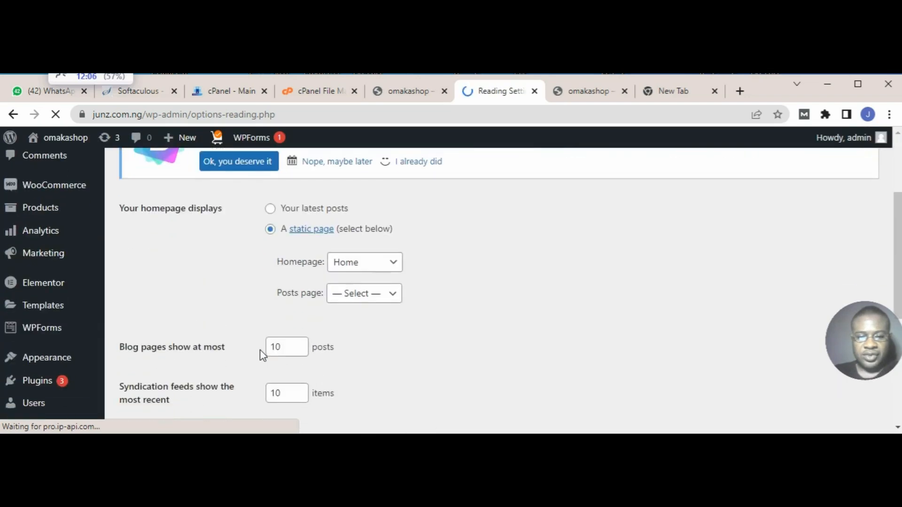
pyautogui.click(372, 269)
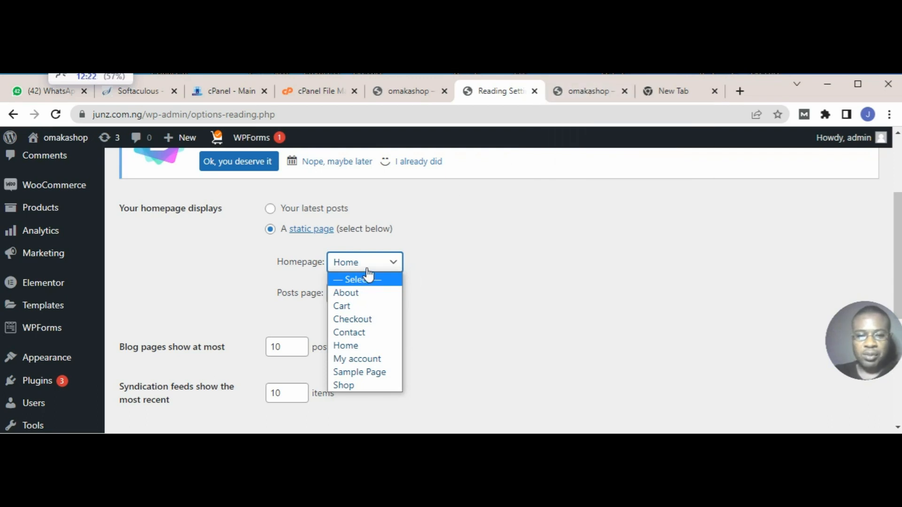
pyautogui.click(210, 302)
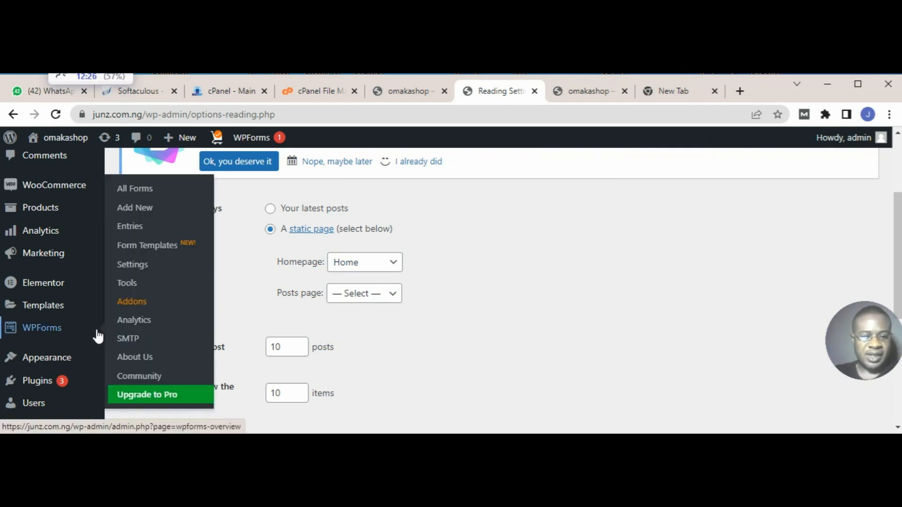
# Step: Open the Permalink settings and set the permalink structure to Post name
pyautogui.scroll(-3, 60, 348)
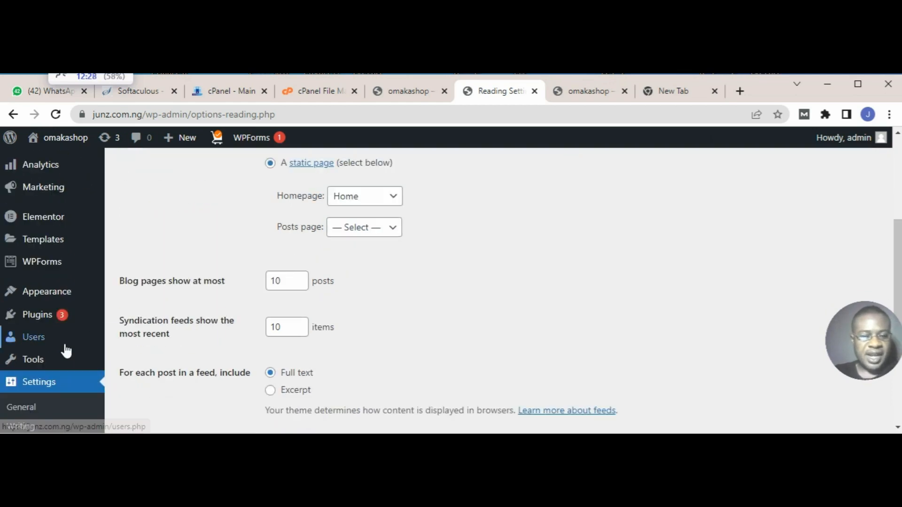
pyautogui.scroll(-2, 67, 351)
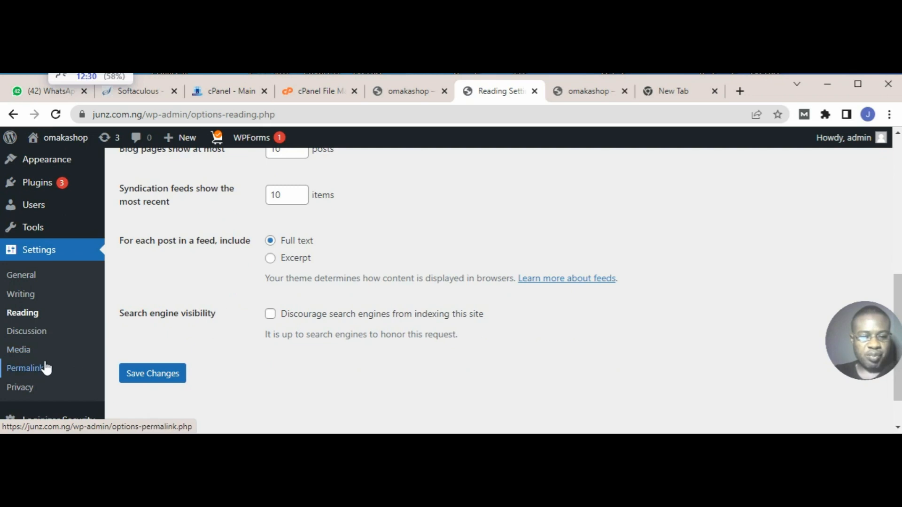
pyautogui.click(44, 370)
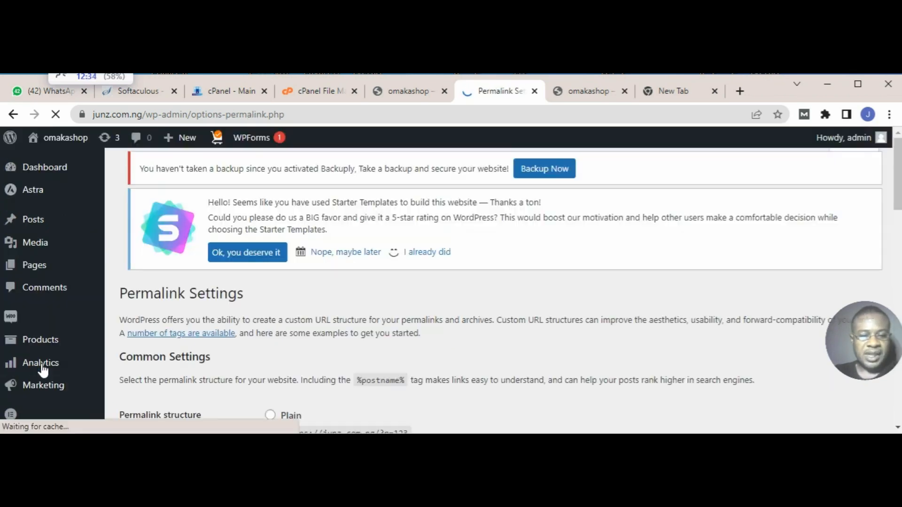
pyautogui.scroll(-5, 378, 264)
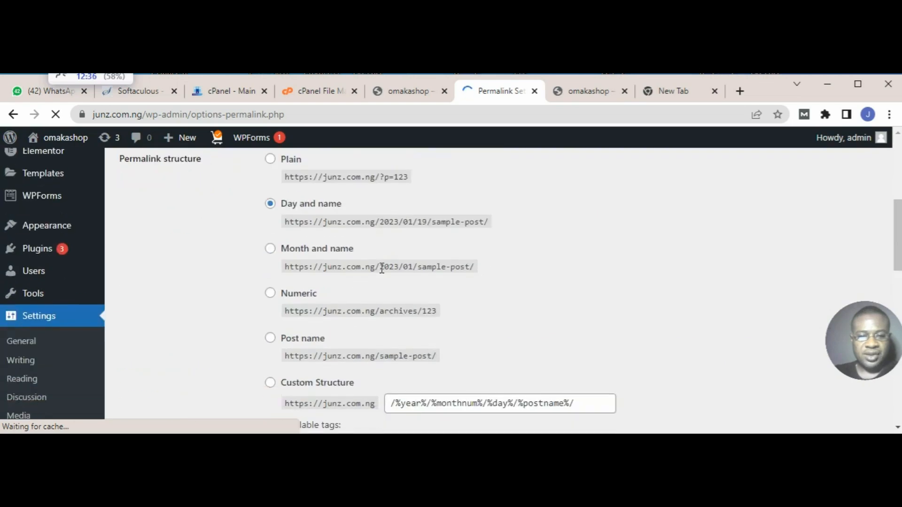
pyautogui.scroll(-1, 378, 267)
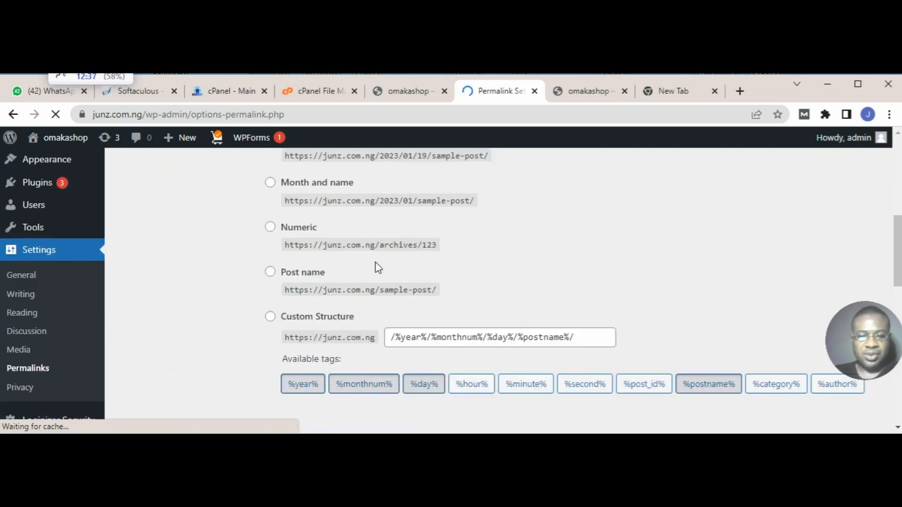
pyautogui.click(271, 274)
pyautogui.scroll(-4, 298, 299)
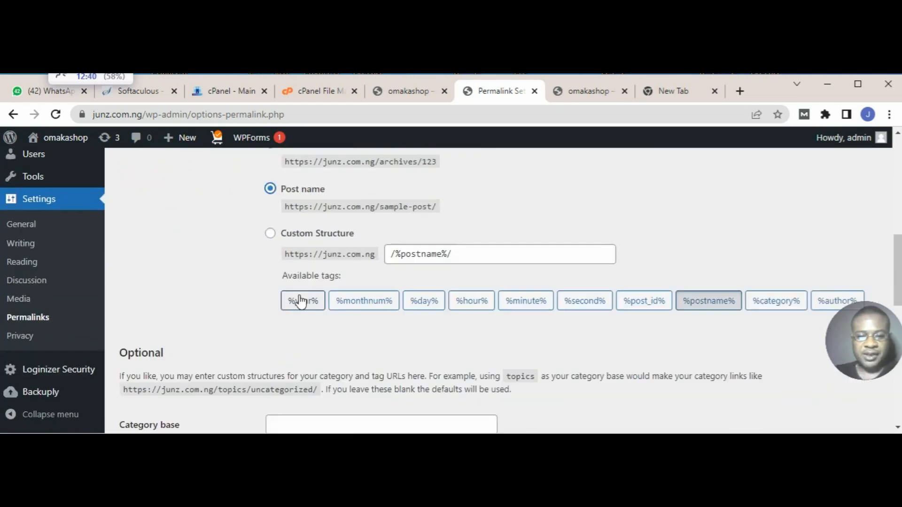
# Step: Save the permalink changes, passing over the optional category bases and the product permalink options
pyautogui.scroll(3, 296, 296)
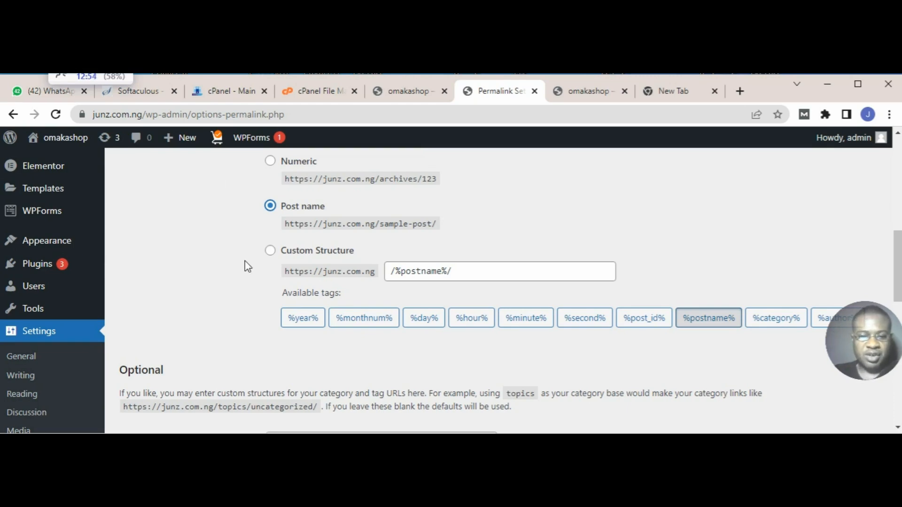
pyautogui.scroll(-1, 210, 366)
pyautogui.scroll(-10, 210, 366)
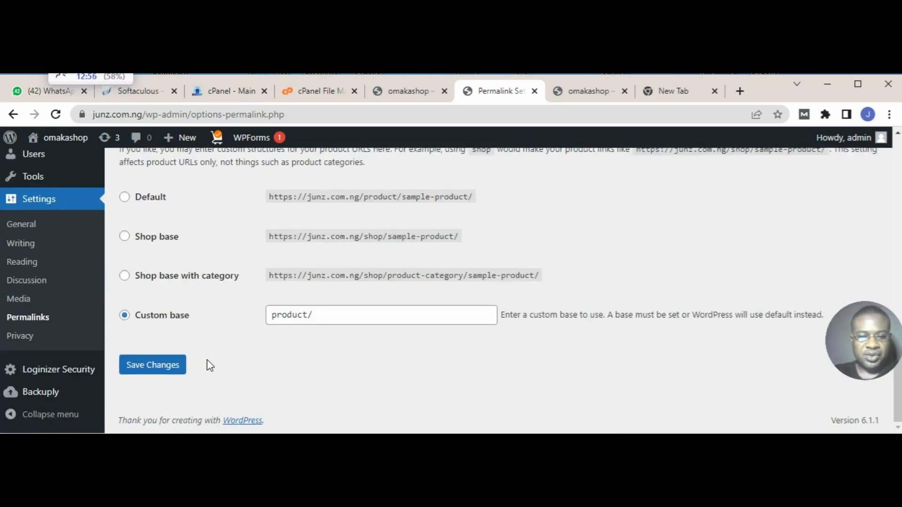
pyautogui.click(177, 370)
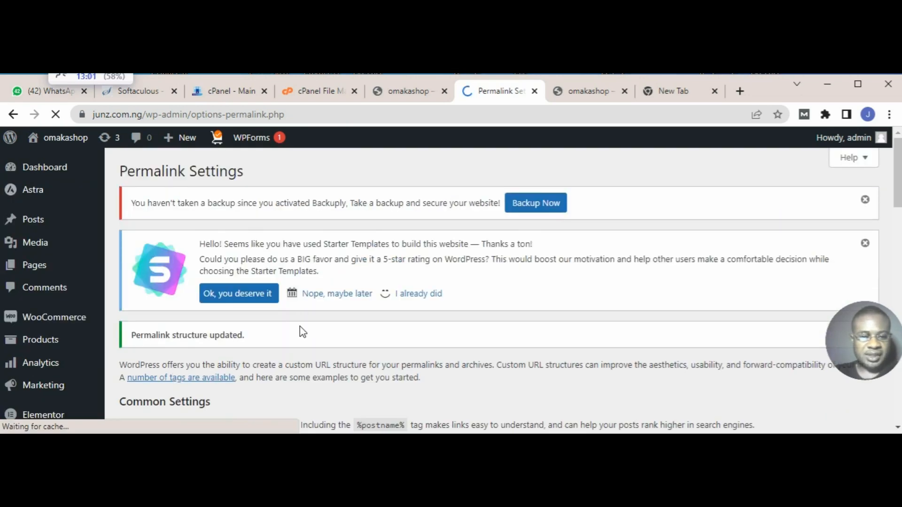
pyautogui.scroll(-3, 303, 332)
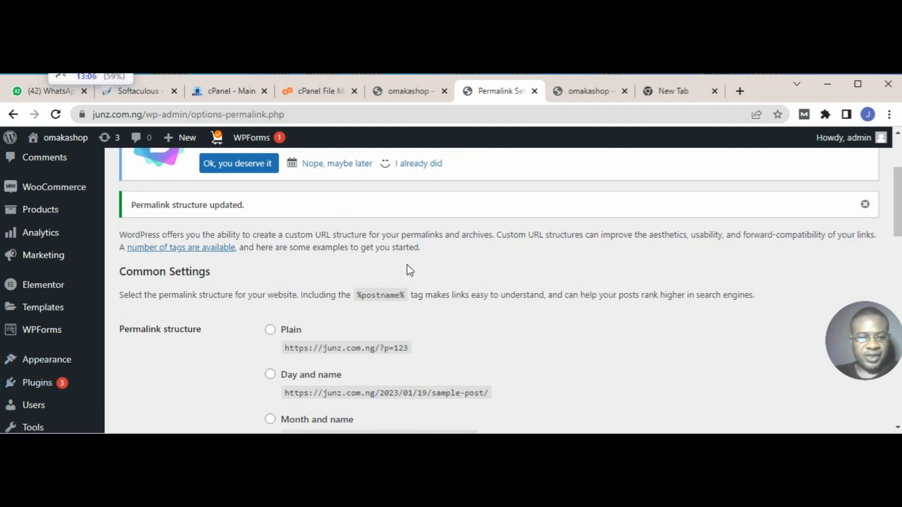
pyautogui.scroll(3, 407, 268)
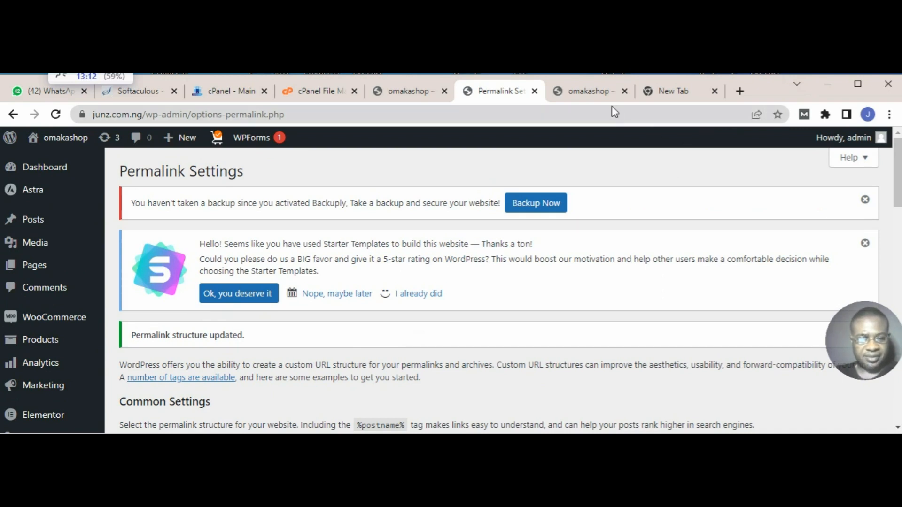
# Step: Switch to the omakashop site and examine the home page from the header and banner down to the new arrivals products
pyautogui.moveTo(593, 97)
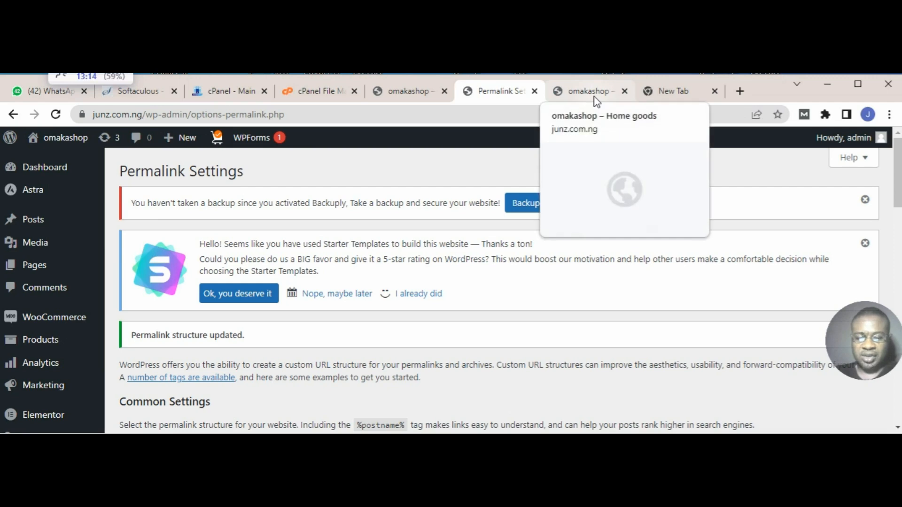
pyautogui.click(594, 97)
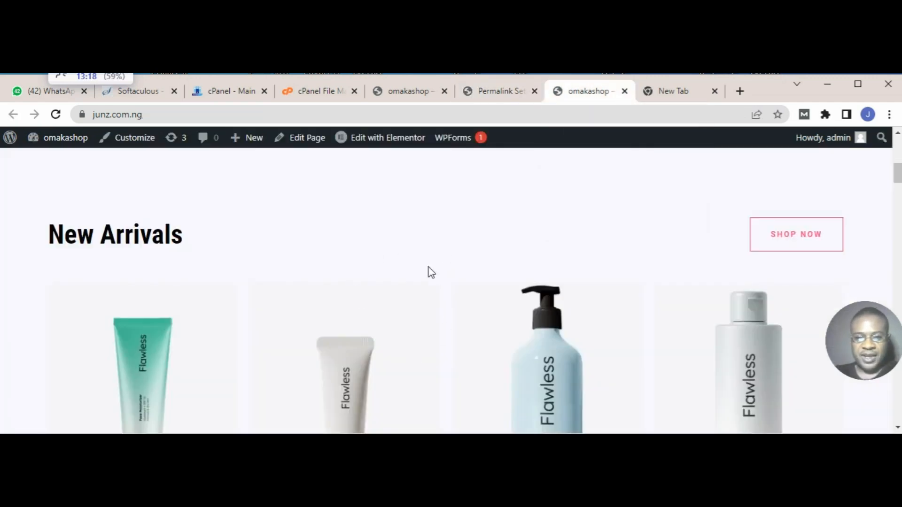
pyautogui.scroll(10, 427, 271)
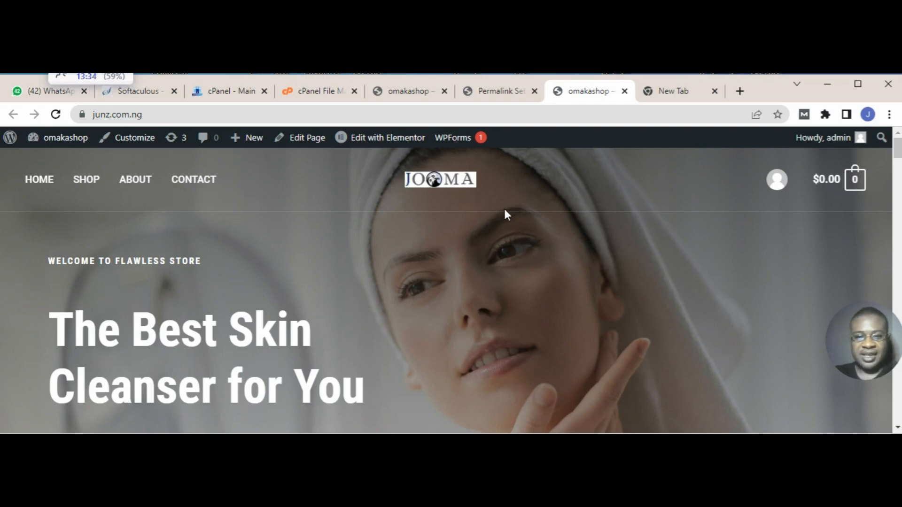
pyautogui.scroll(-3, 505, 211)
pyautogui.scroll(-4, 505, 210)
pyautogui.scroll(-3, 504, 211)
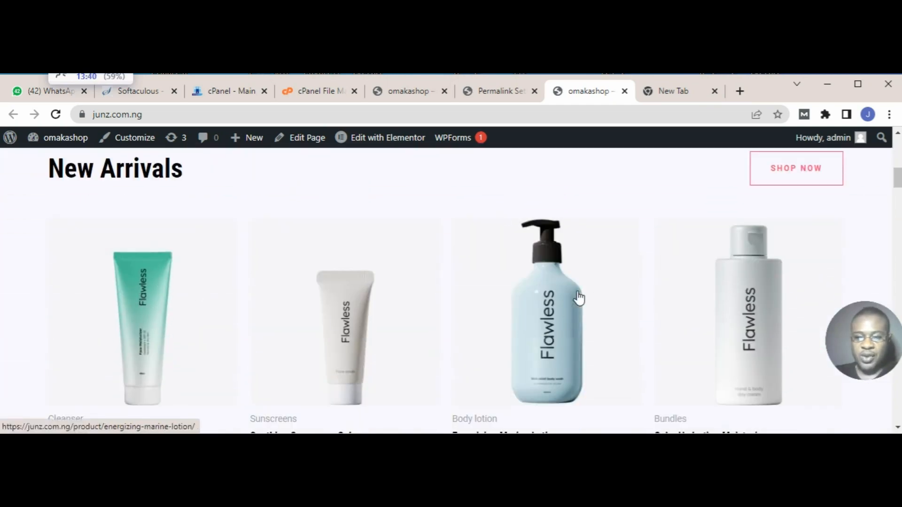
pyautogui.scroll(-5, 578, 296)
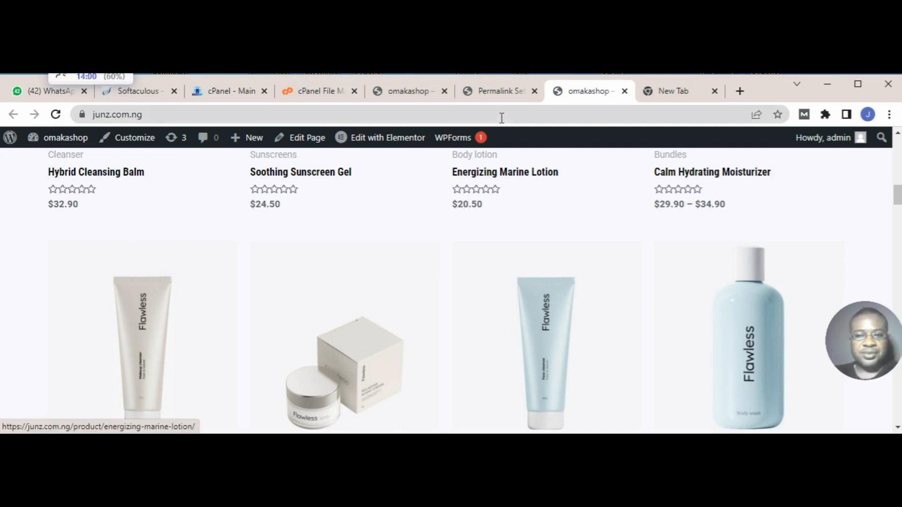
# Step: Return to the WordPress admin and open the list of all pages, finding the Home front page
pyautogui.click(495, 93)
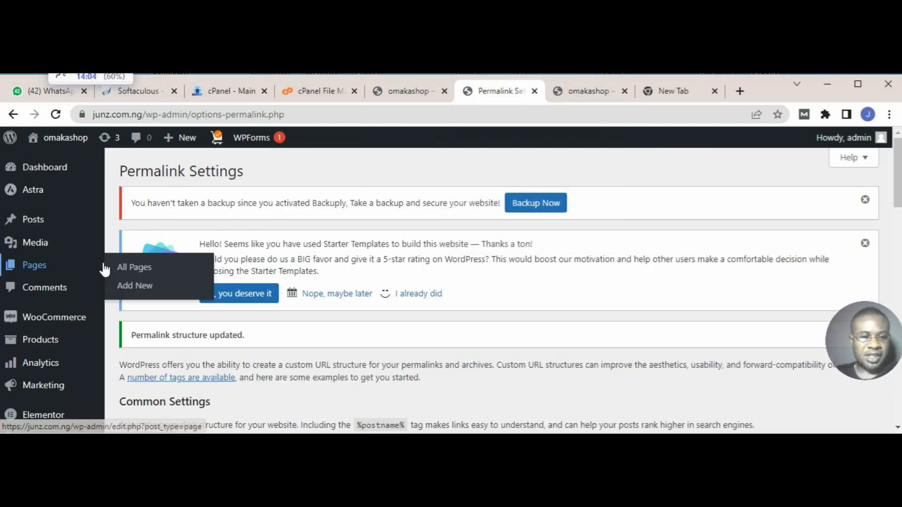
pyautogui.moveTo(64, 229)
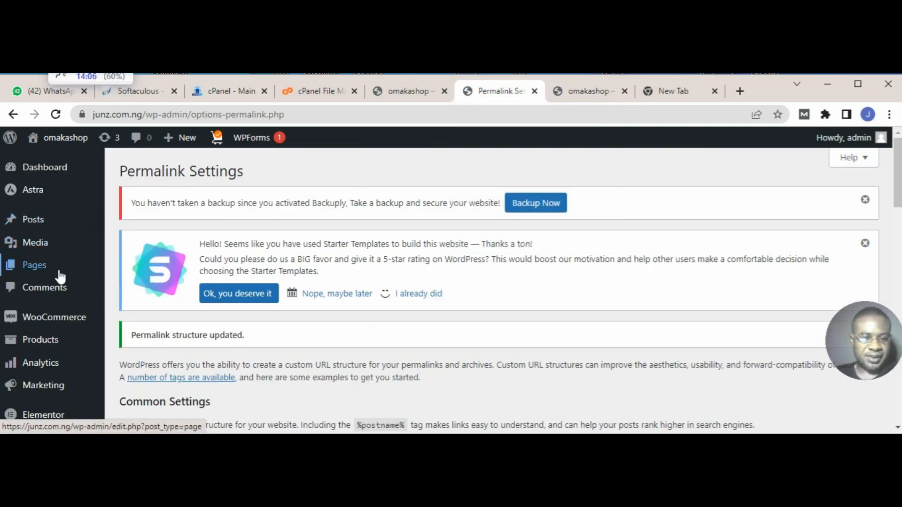
pyautogui.moveTo(51, 272)
pyautogui.click(133, 269)
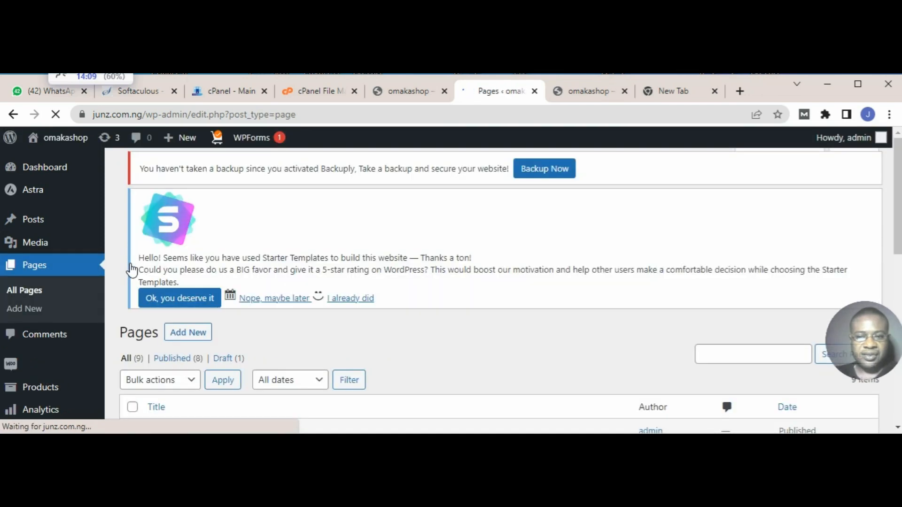
pyautogui.scroll(-6, 298, 285)
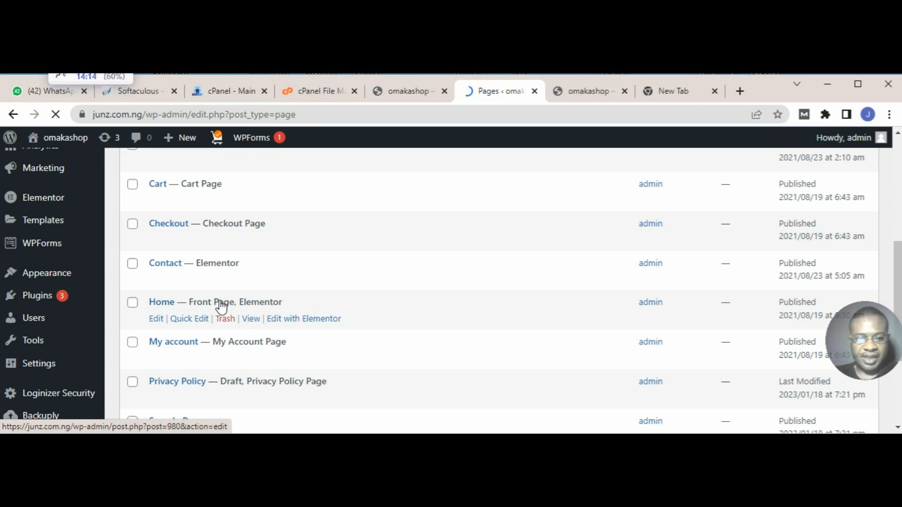
# Step: Open the Home page for editing with Elementor in a new browser tab and switch to that tab
pyautogui.rightClick(309, 323)
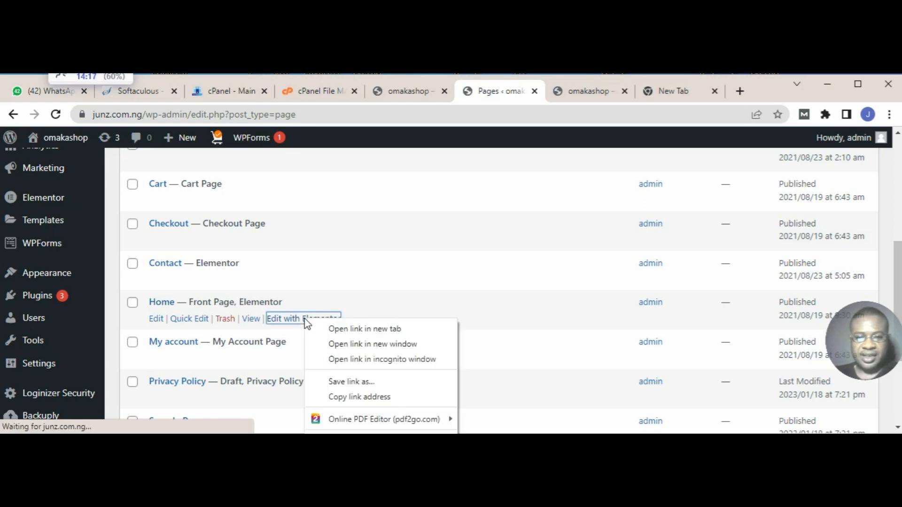
pyautogui.click(357, 329)
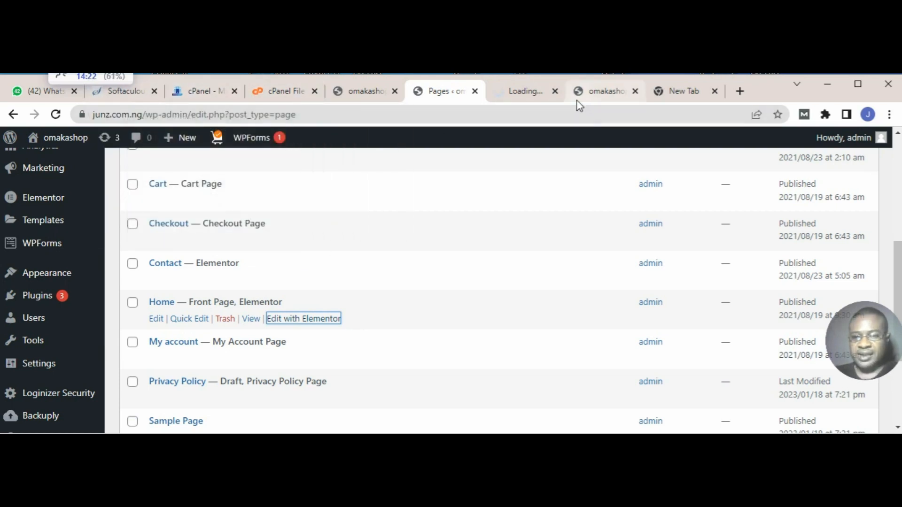
pyautogui.click(525, 92)
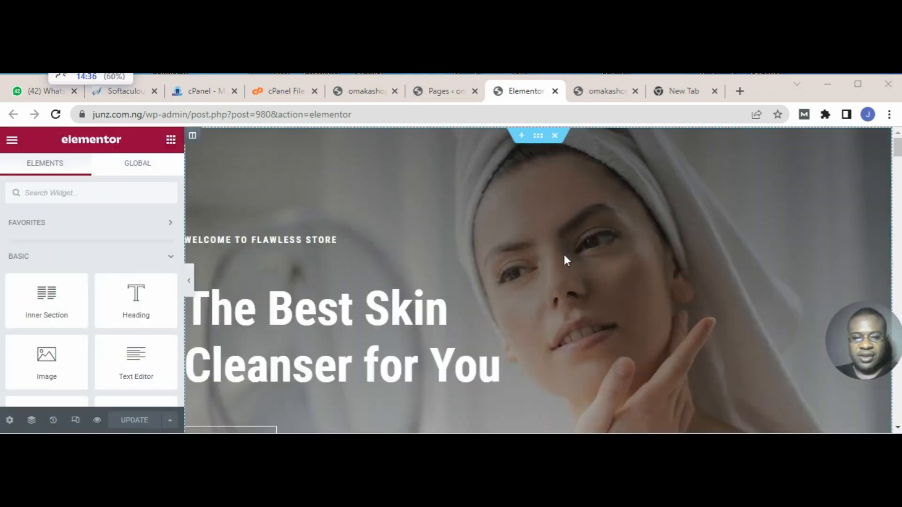
# Step: Change the small heading above the home page banner title to "Welcome to Junz Store"
pyautogui.scroll(-2, 564, 255)
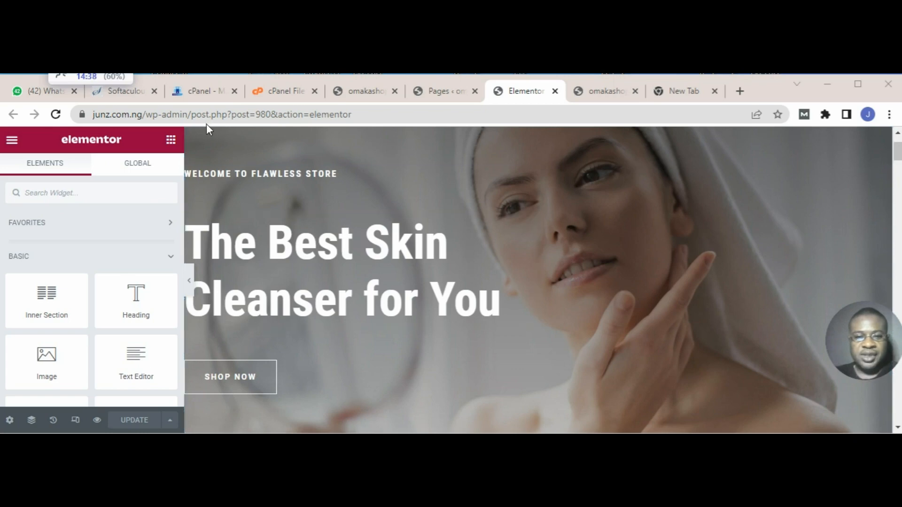
pyautogui.scroll(2, 366, 232)
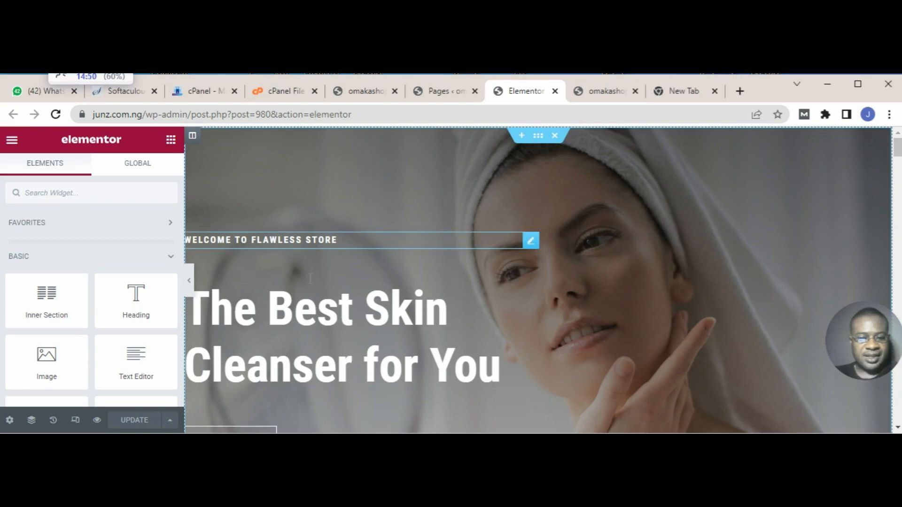
pyautogui.click(331, 240)
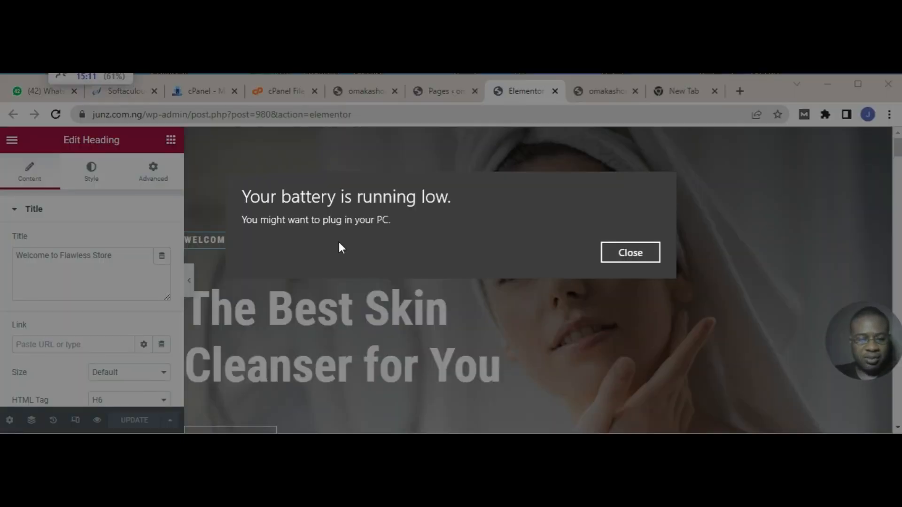
pyautogui.click(629, 253)
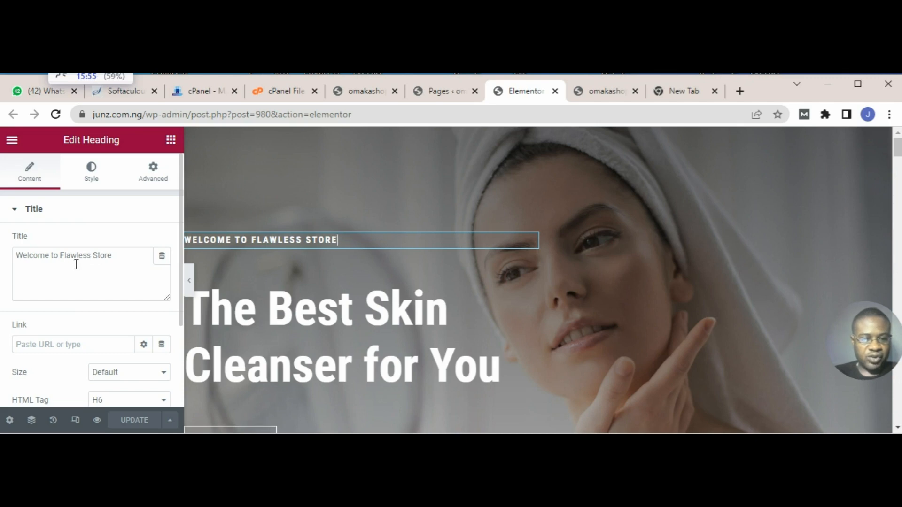
pyautogui.click(118, 263)
pyautogui.press('BackSpace')
pyautogui.press('BackSpace')
pyautogui.press('BackSpace')
pyautogui.press('BackSpace')
pyautogui.press('BackSpace')
pyautogui.press('BackSpace')
pyautogui.press('BackSpace')
pyautogui.press('BackSpace')
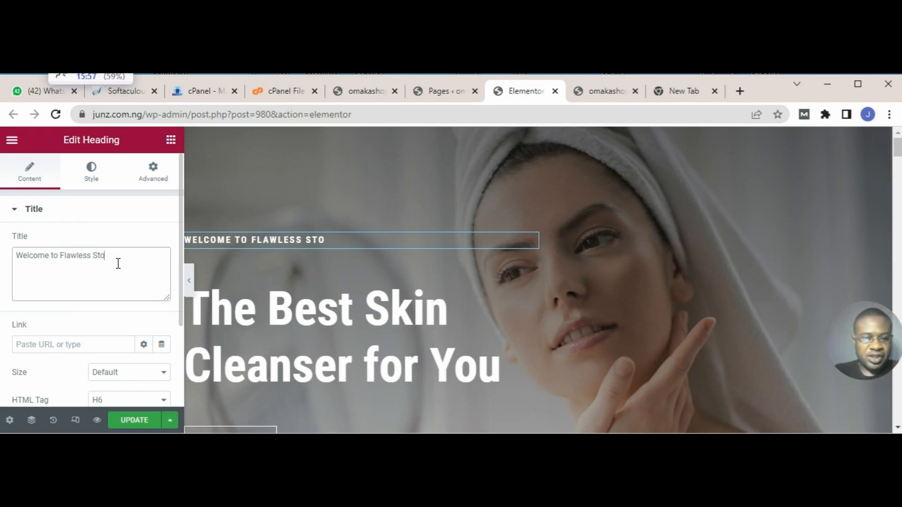
pyautogui.press('BackSpace')
pyautogui.press('BackSpace')
pyautogui.press('BackSpace')
pyautogui.press('BackSpace')
pyautogui.press('BackSpace')
pyautogui.press('BackSpace')
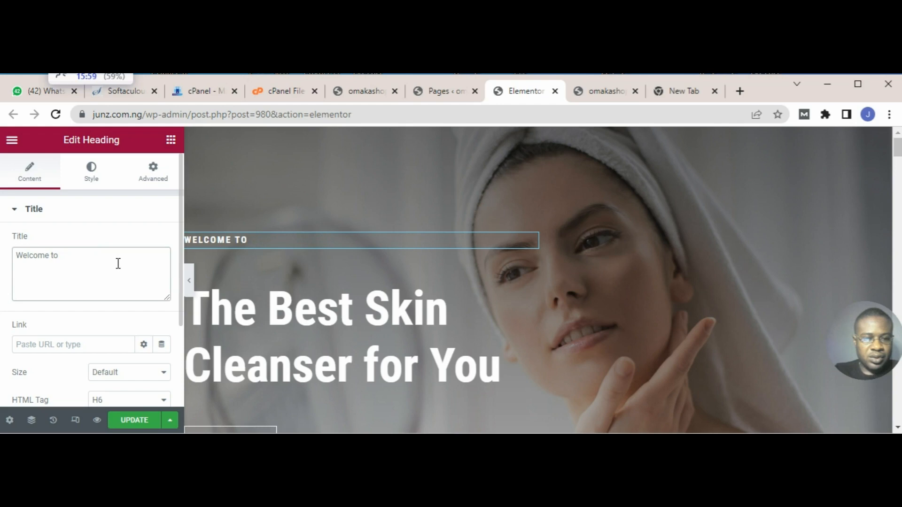
pyautogui.write('Jun')
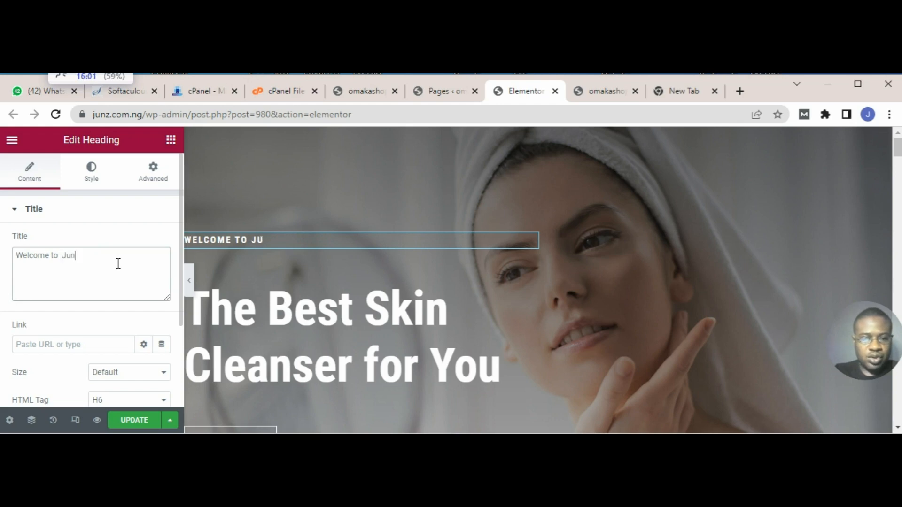
pyautogui.write('z Store')
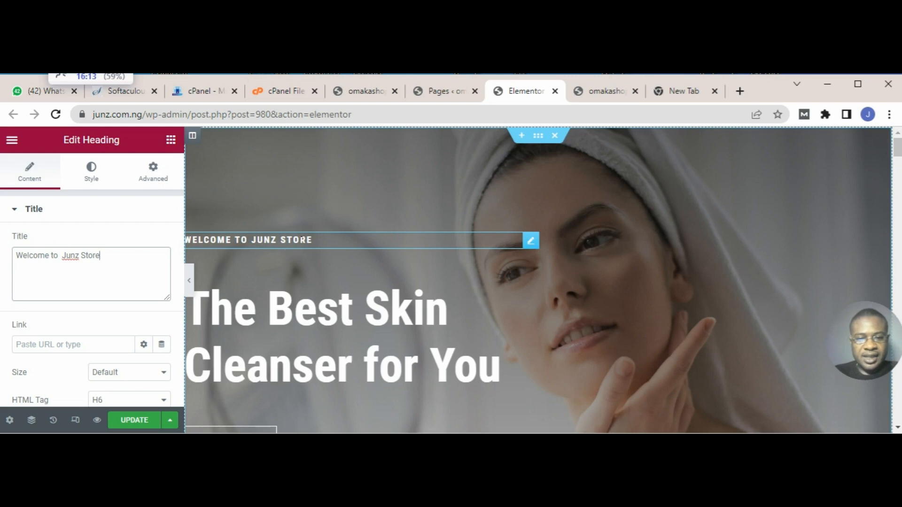
# Step: Align the small welcome heading in the banner to the center
pyautogui.scroll(-2, 313, 242)
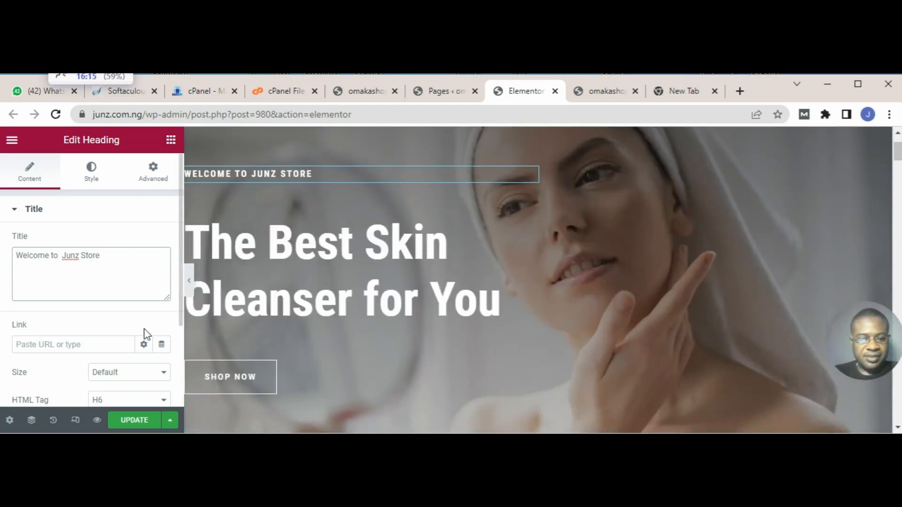
pyautogui.scroll(-3, 113, 333)
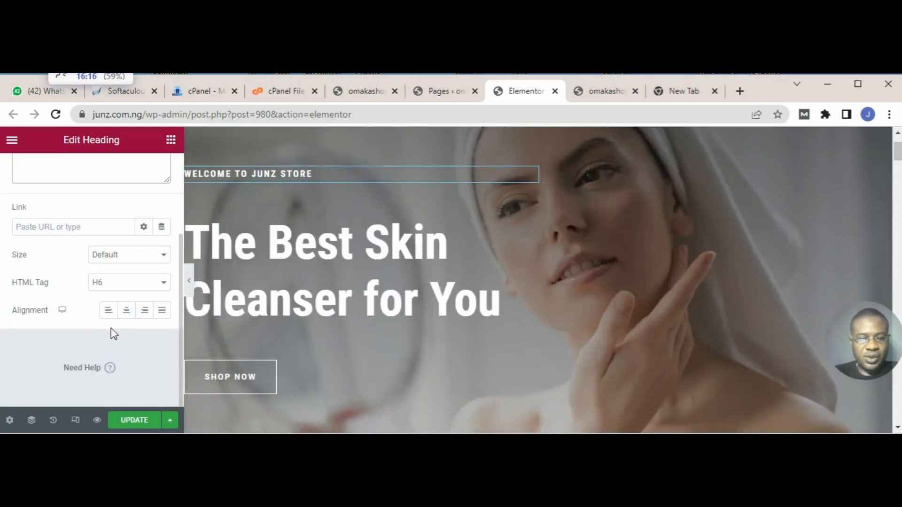
pyautogui.click(131, 312)
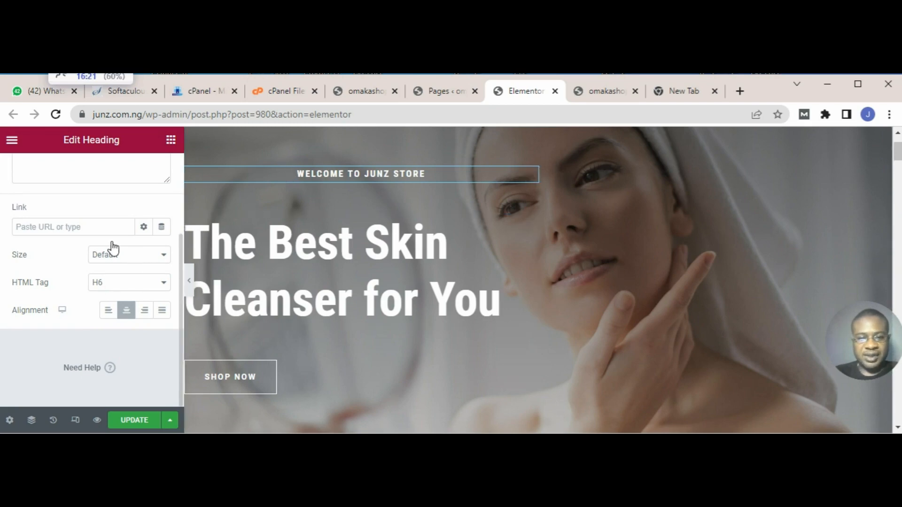
# Step: Set the welcome heading's text color to bright green, #15F804
pyautogui.scroll(3, 95, 233)
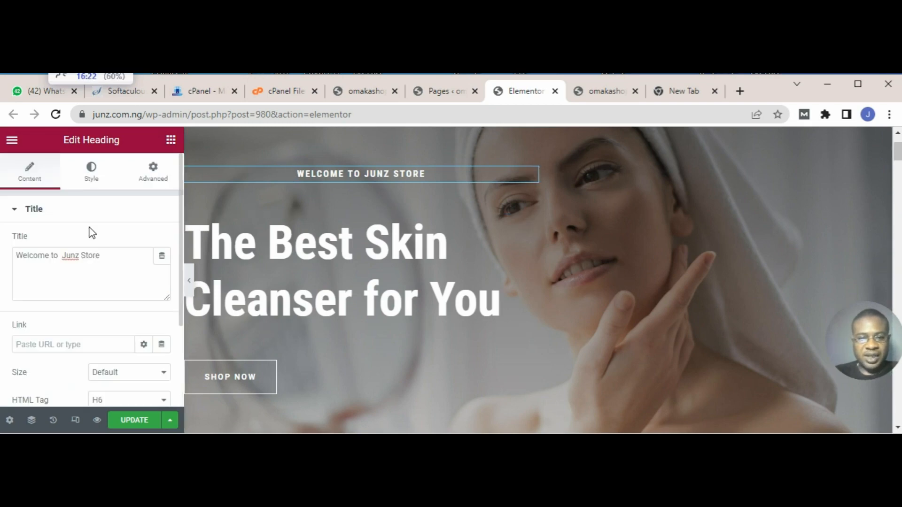
pyautogui.click(94, 182)
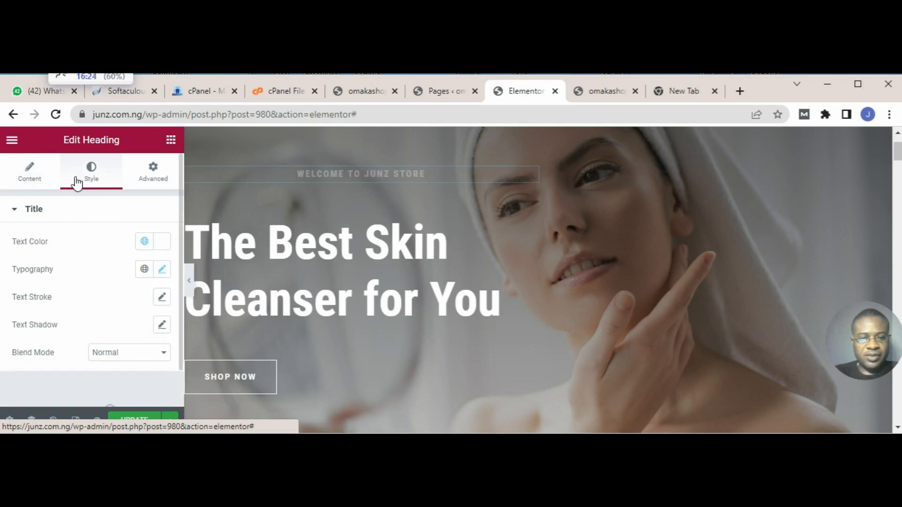
pyautogui.click(36, 179)
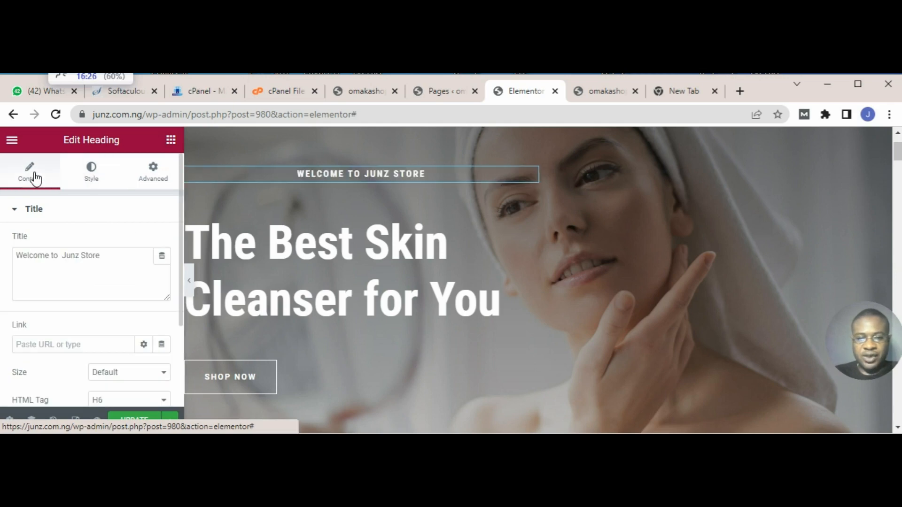
pyautogui.click(97, 171)
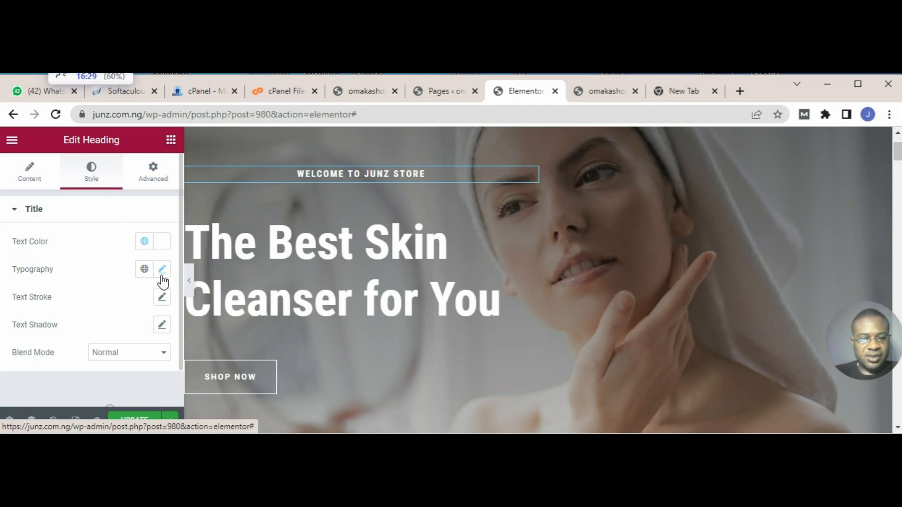
pyautogui.click(163, 248)
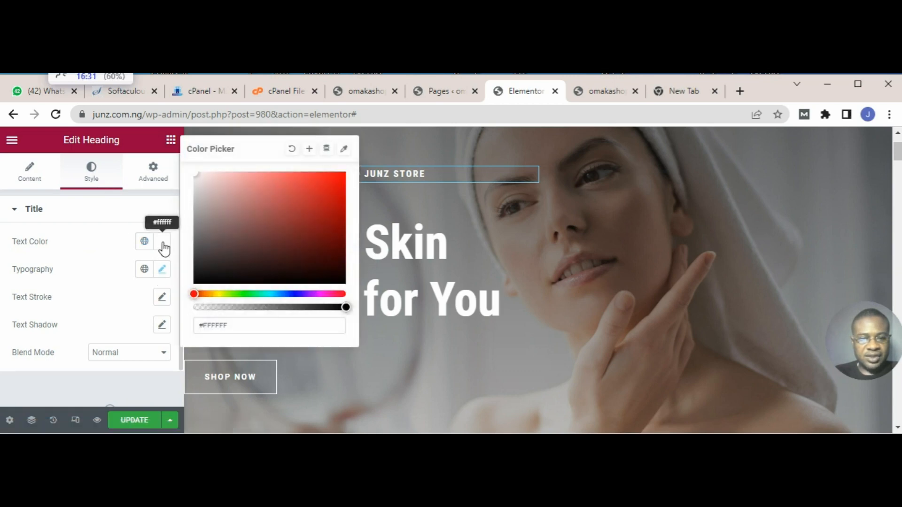
pyautogui.click(208, 227)
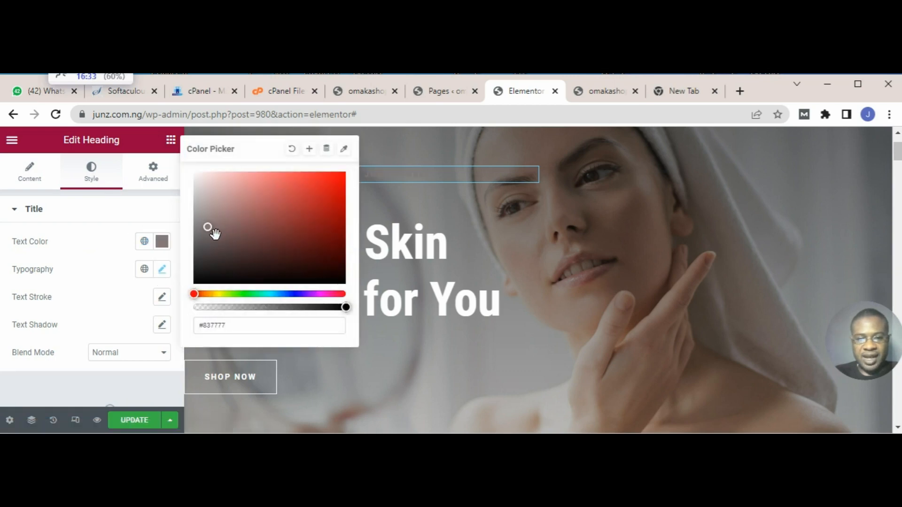
pyautogui.click(305, 205)
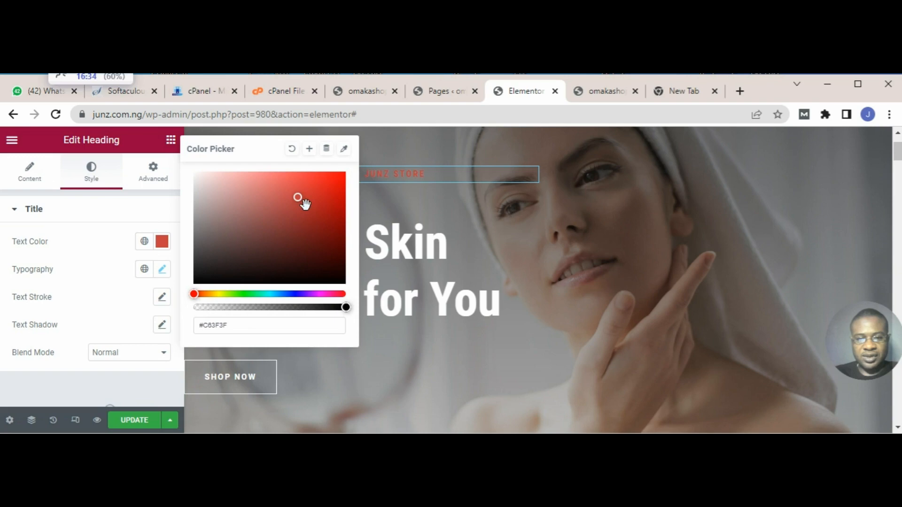
pyautogui.click(336, 182)
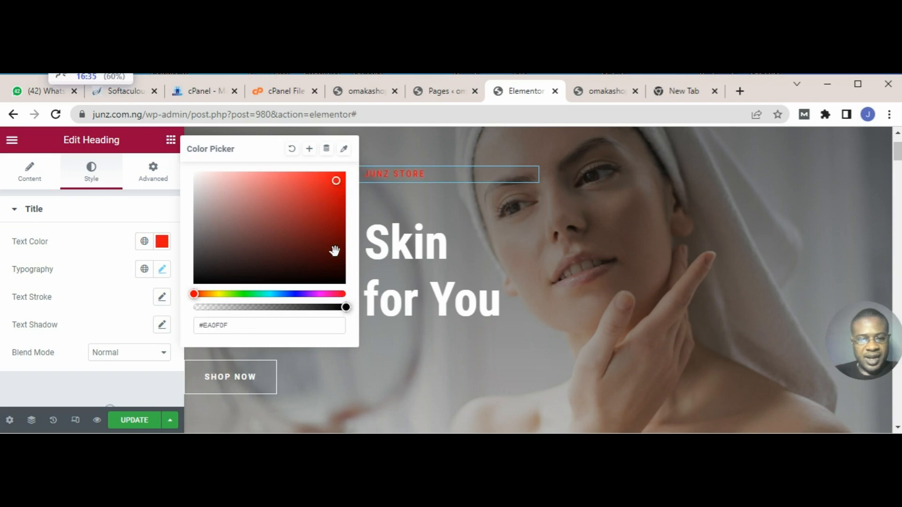
pyautogui.click(242, 294)
pyautogui.click(349, 187)
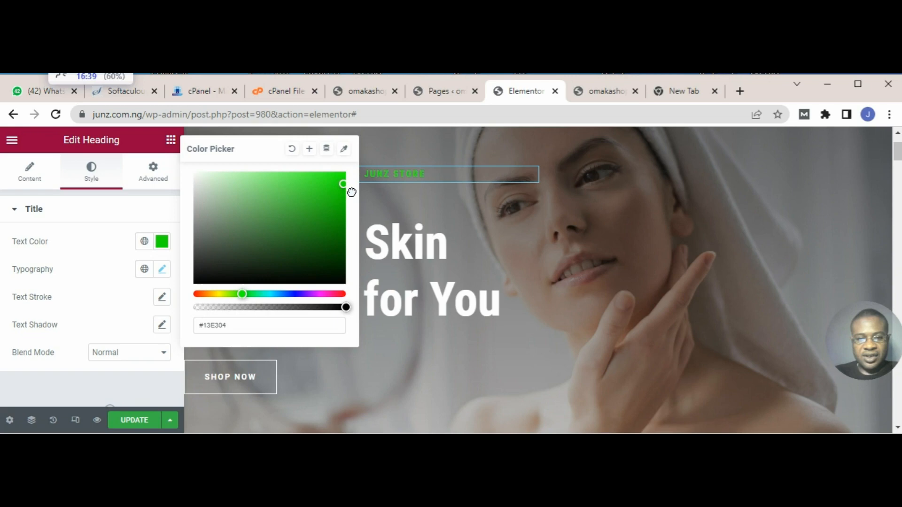
pyautogui.click(108, 250)
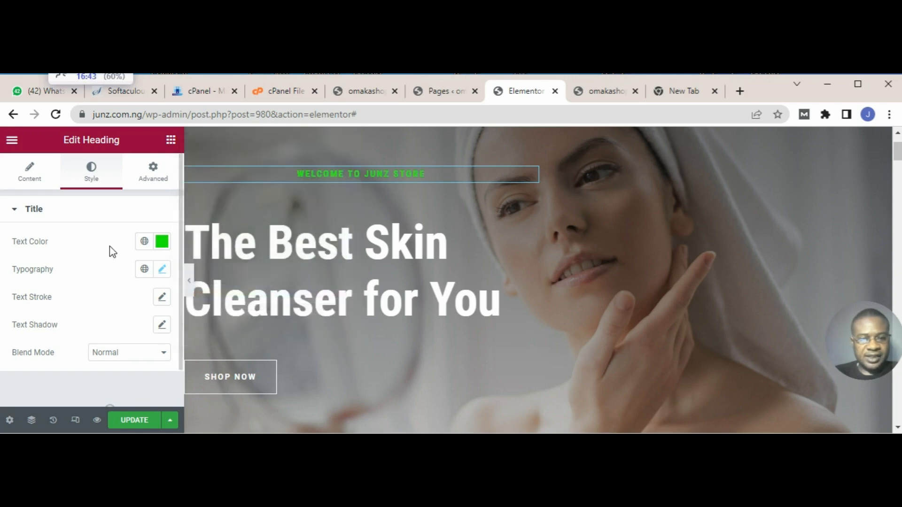
# Step: Set the welcome heading's typography to the Times New Roman font family at a size of 24 px
pyautogui.click(167, 268)
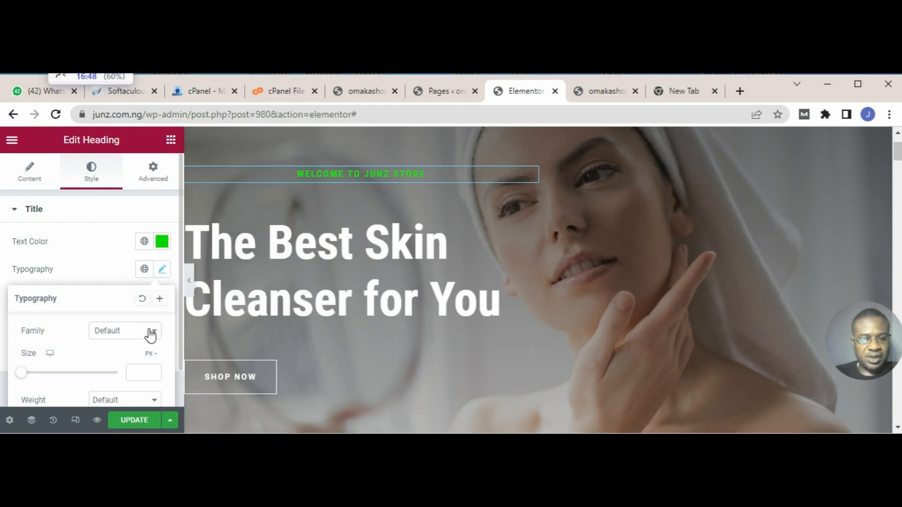
pyautogui.scroll(-1, 151, 334)
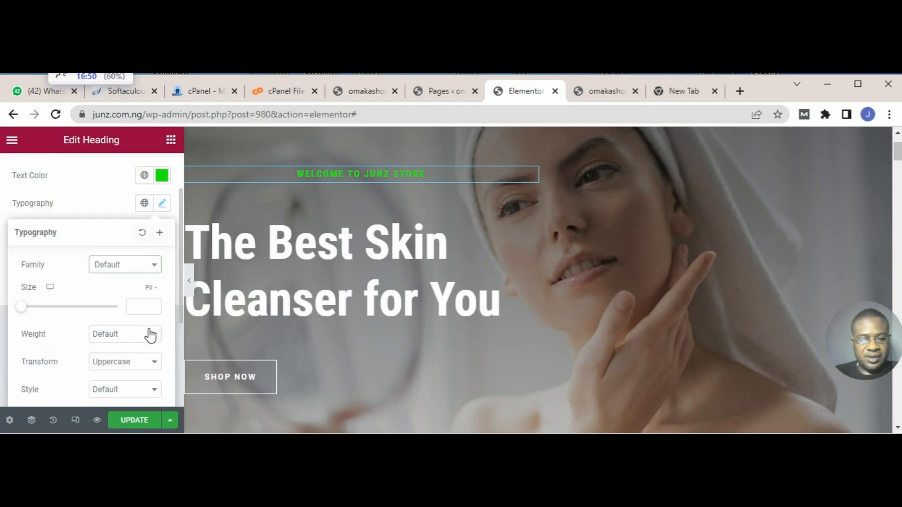
pyautogui.click(157, 266)
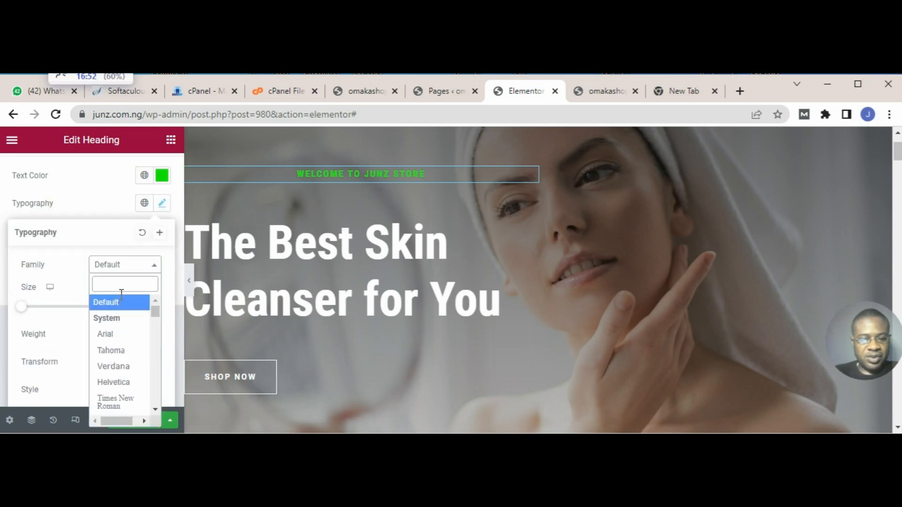
pyautogui.click(116, 402)
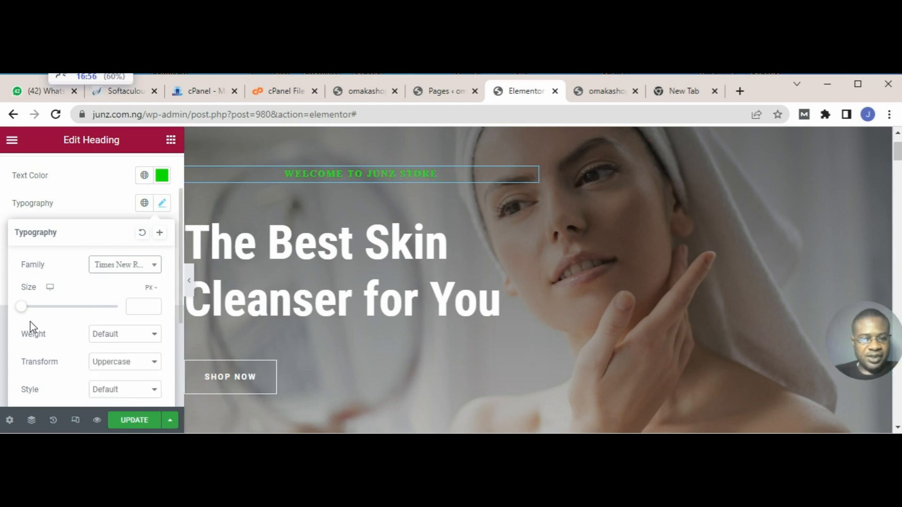
pyautogui.moveTo(27, 312); pyautogui.dragTo(38, 314)
# Step: Replace the first paragraph under the "Beauty Flawless Skin" heading with "this store is basically, for skin care and other body enhancement products"
pyautogui.scroll(-4, 308, 279)
pyautogui.scroll(-4, 308, 279)
pyautogui.scroll(-5, 308, 279)
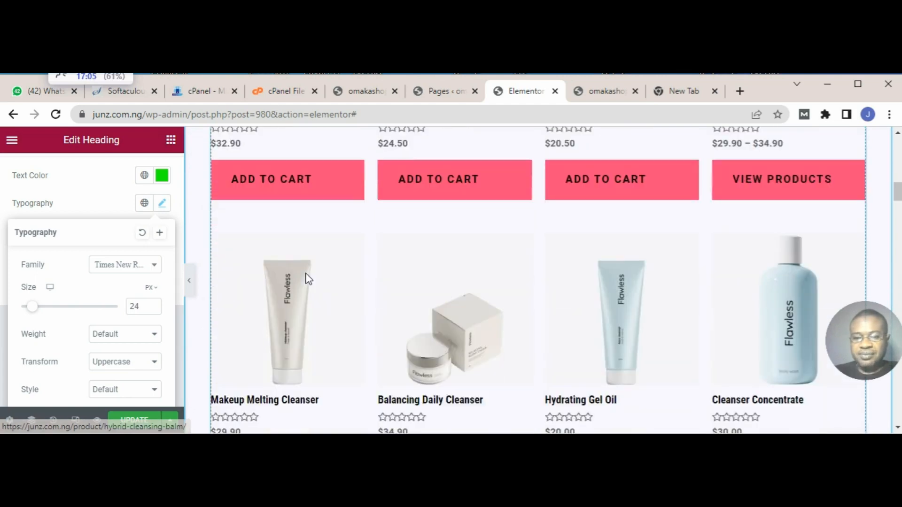
pyautogui.scroll(-6, 308, 279)
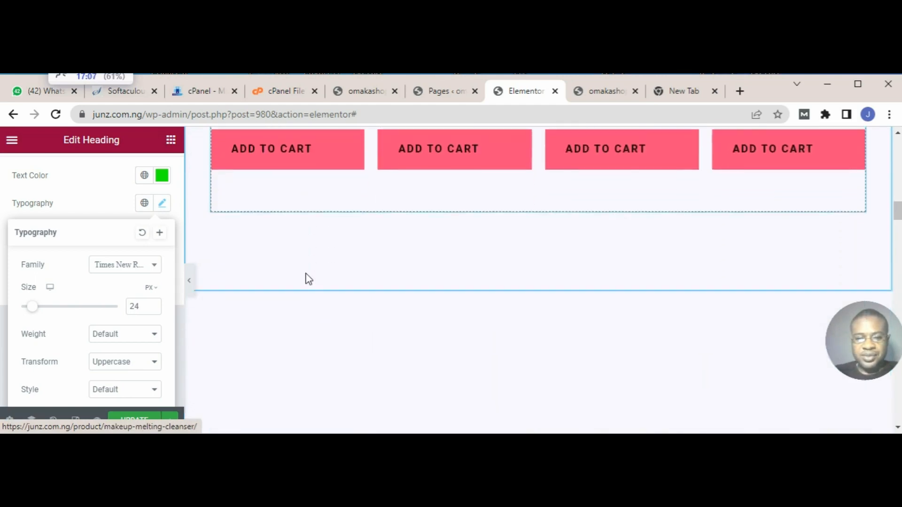
pyautogui.scroll(-8, 311, 281)
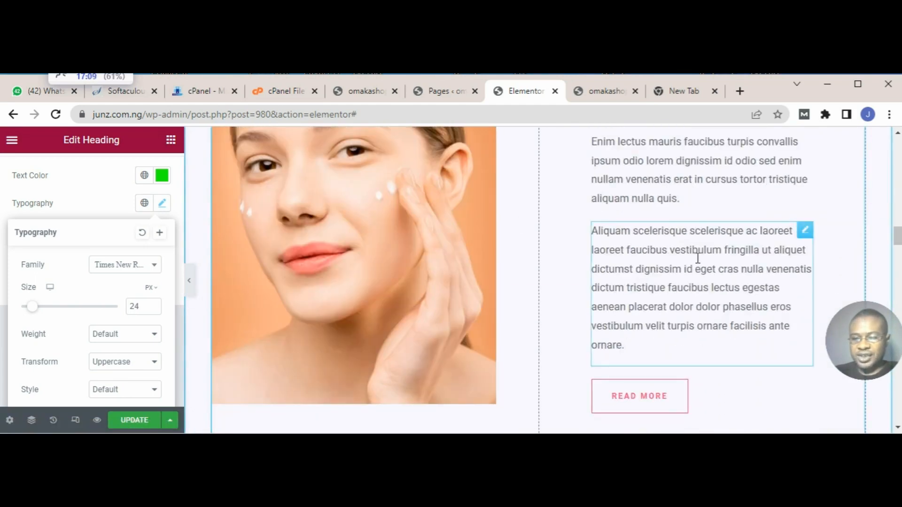
pyautogui.click(680, 191)
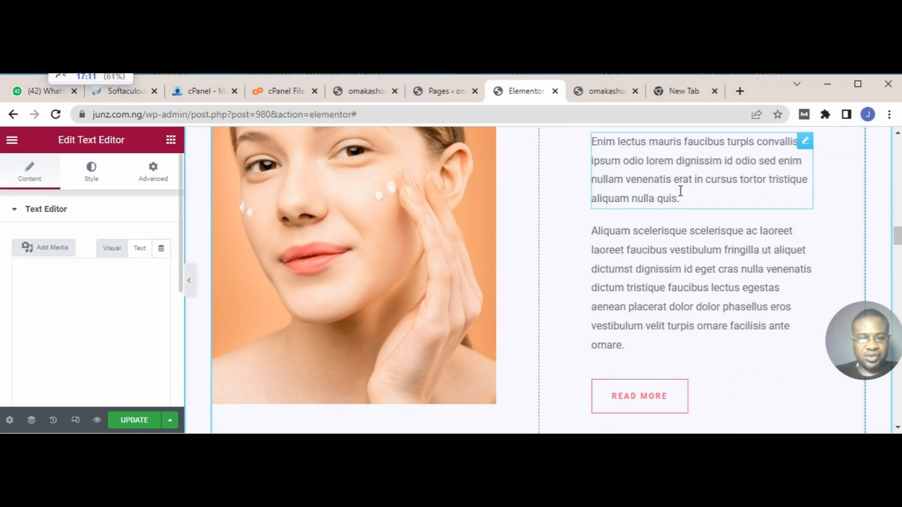
pyautogui.scroll(3, 743, 213)
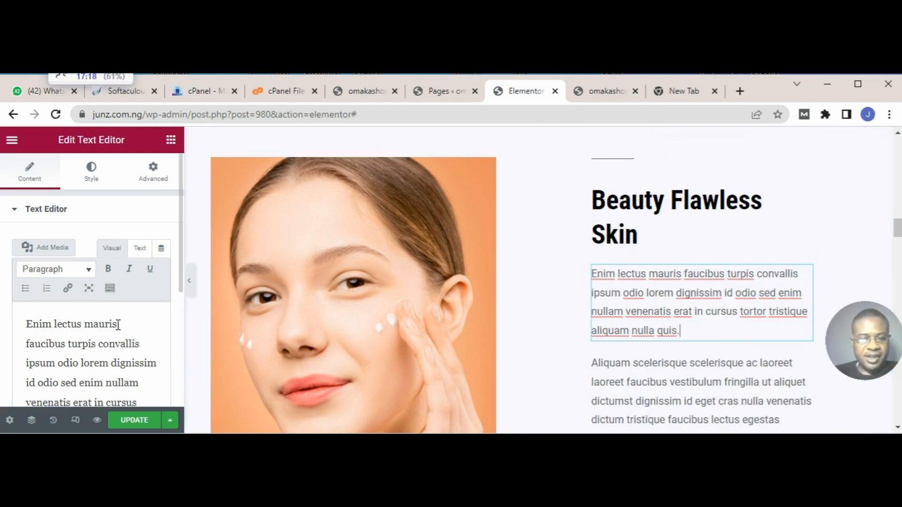
pyautogui.moveTo(182, 285); pyautogui.dragTo(182, 346)
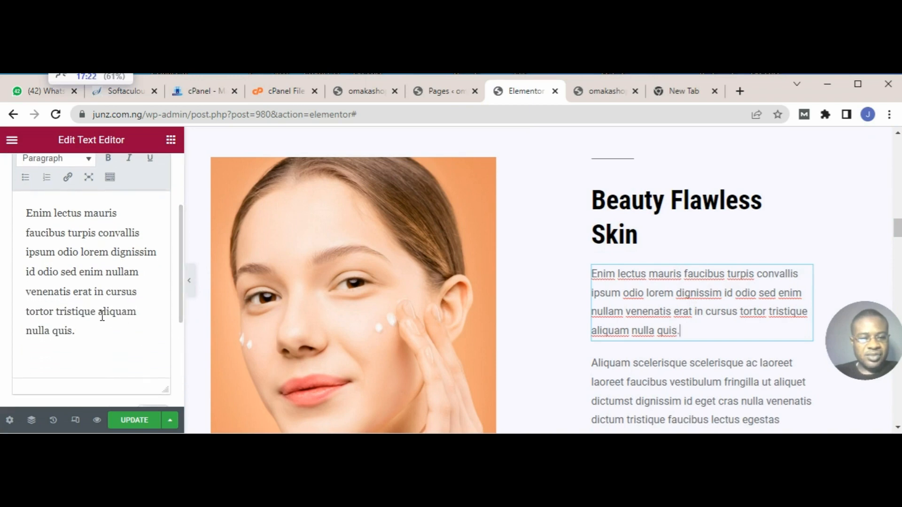
pyautogui.moveTo(87, 342); pyautogui.dragTo(26, 212)
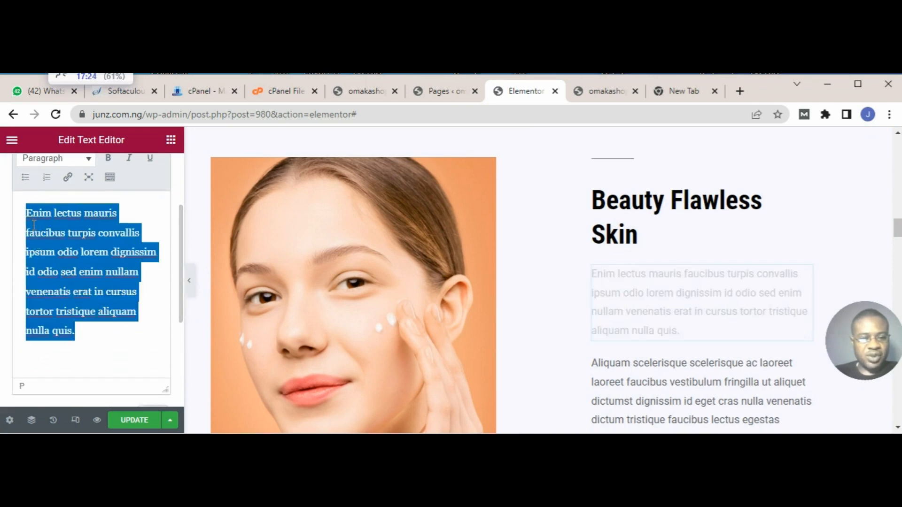
pyautogui.press('Delete')
pyautogui.write('this s')
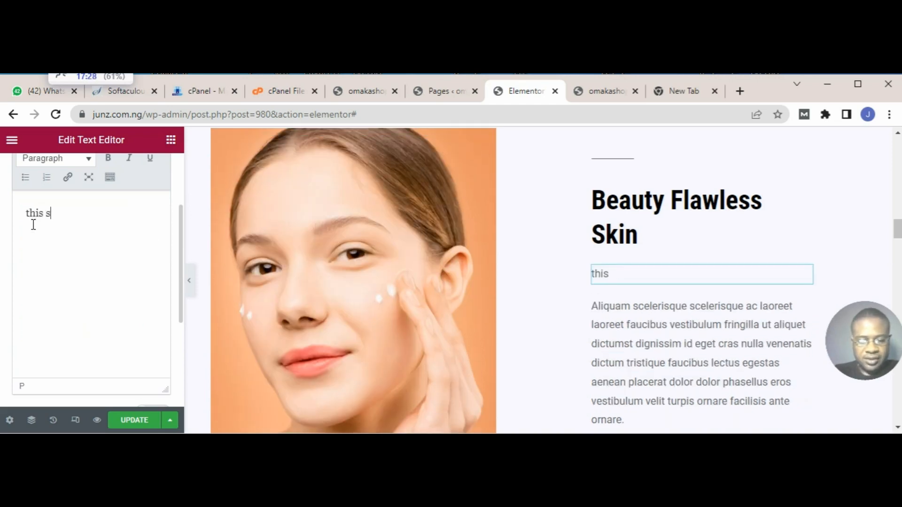
pyautogui.write('t')
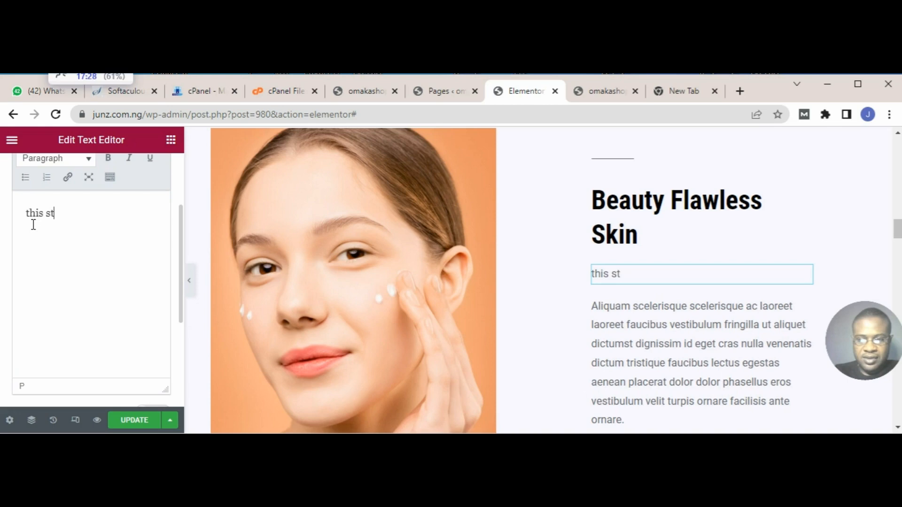
pyautogui.write('irtore is basiccalu')
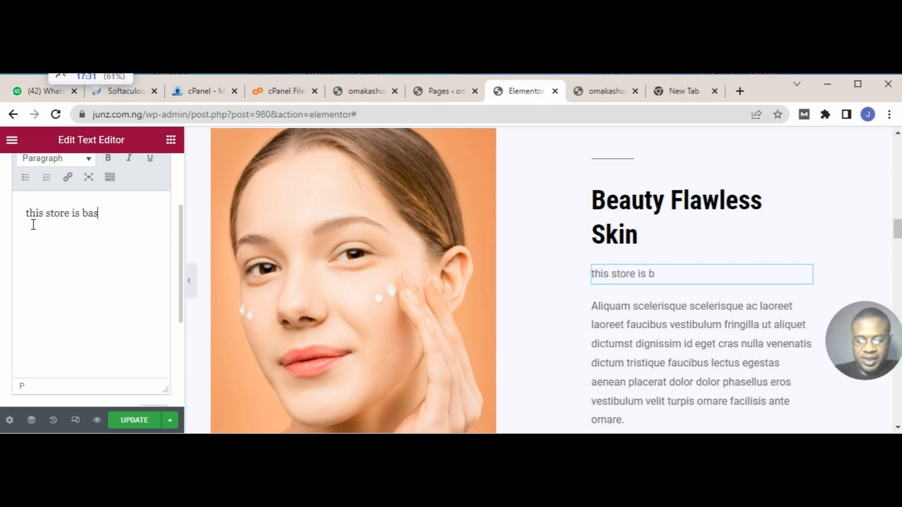
pyautogui.press('BackSpace')
pyautogui.write('y')
pyautogui.press('BackSpace')
pyautogui.press('BackSpace')
pyautogui.press('BackSpace')
pyautogui.press('BackSpace')
pyautogui.write('ally, for ')
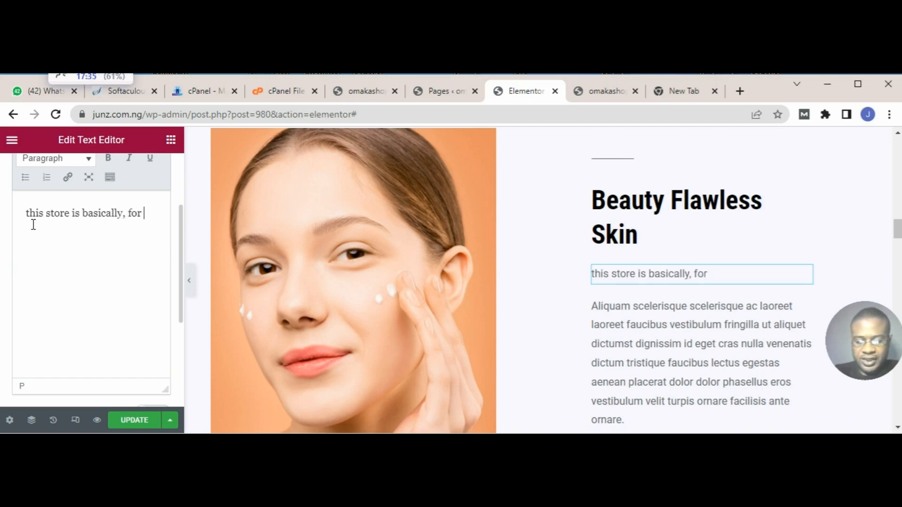
pyautogui.write('skin k')
pyautogui.press('BackSpace')
pyautogui.press('BackSpace')
pyautogui.write('c')
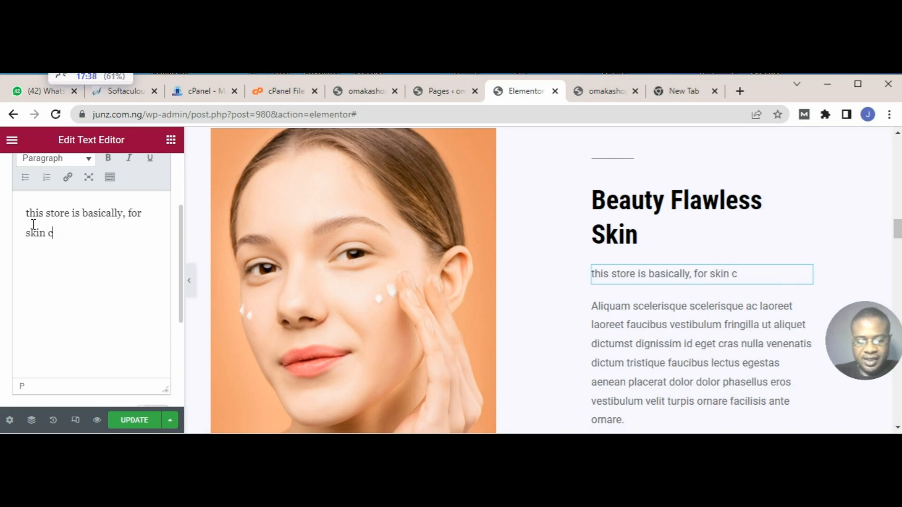
pyautogui.write('are and ')
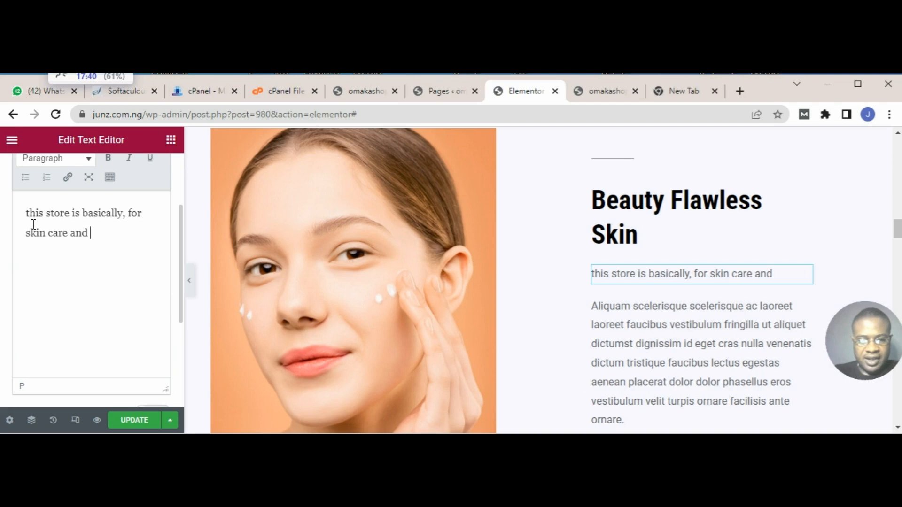
pyautogui.write('other bo')
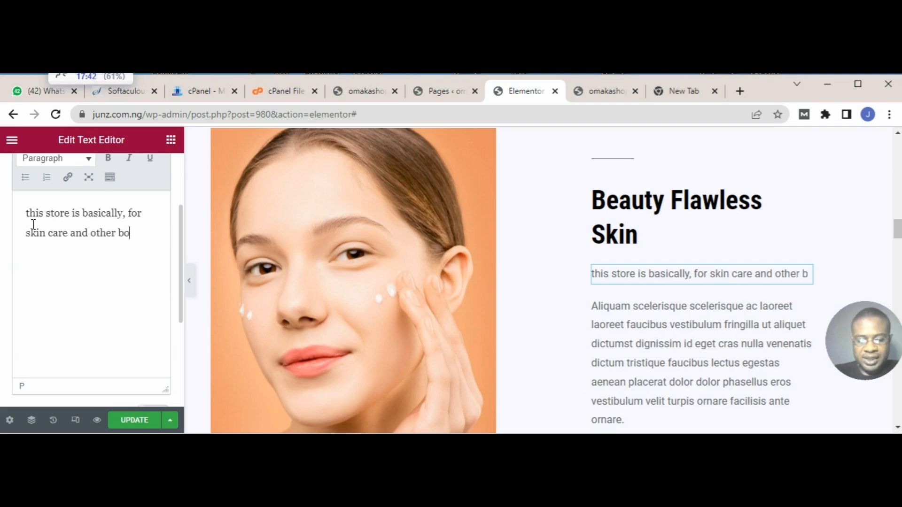
pyautogui.write('dy en')
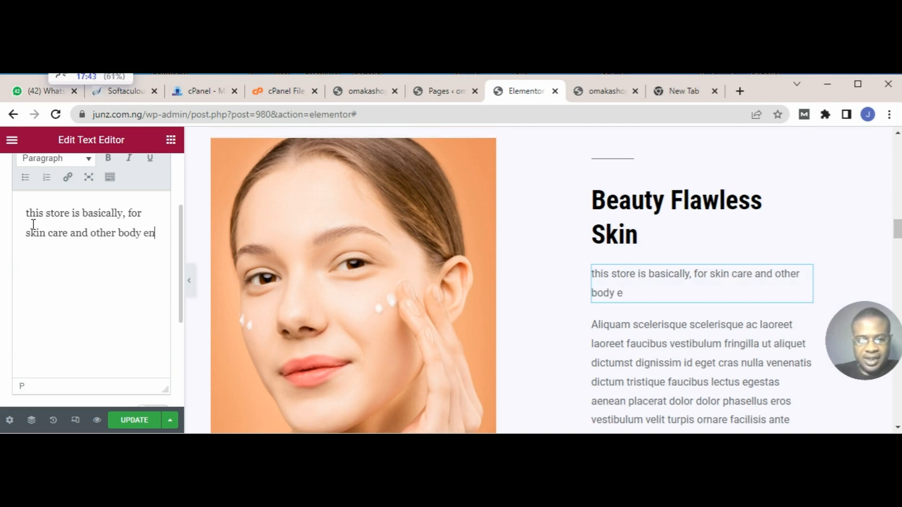
pyautogui.write('hancem')
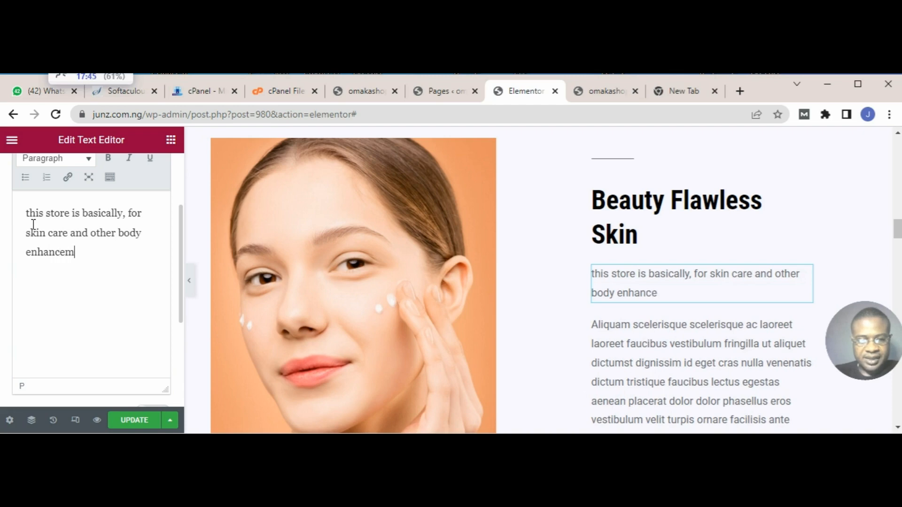
pyautogui.write('ent products')
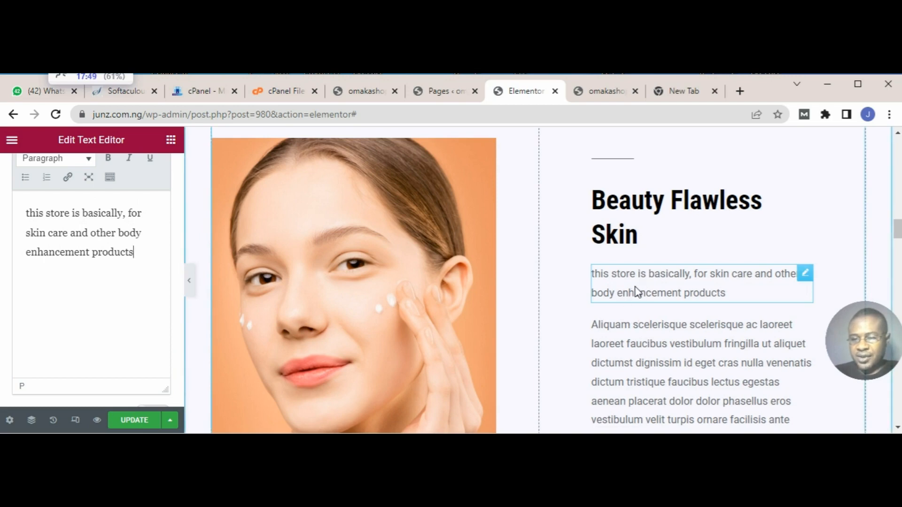
# Step: Delete the second placeholder paragraph, starting "Aliquam scelerisque", above the Read More button
pyautogui.scroll(-3, 637, 291)
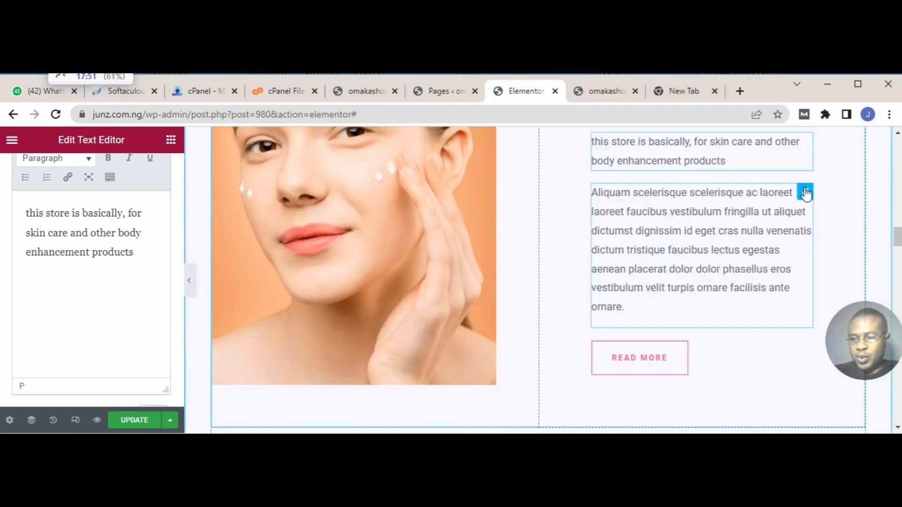
pyautogui.rightClick(808, 193)
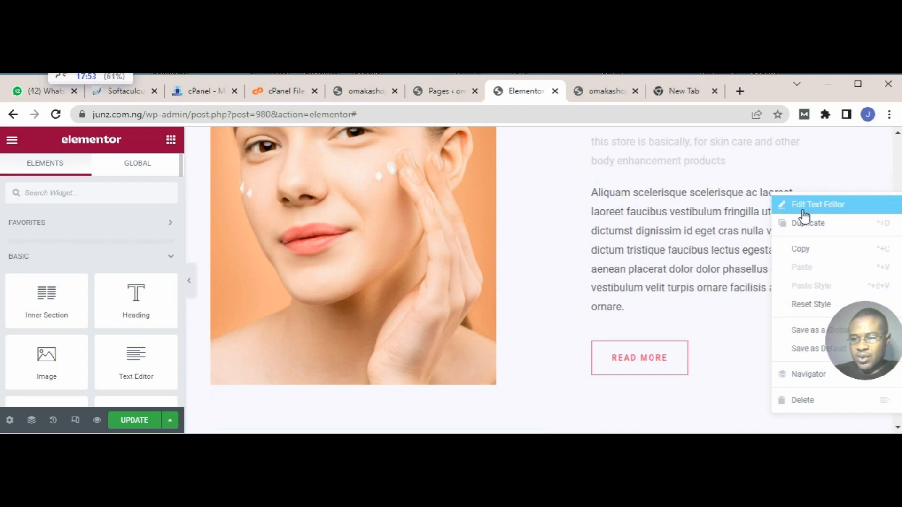
pyautogui.click(803, 400)
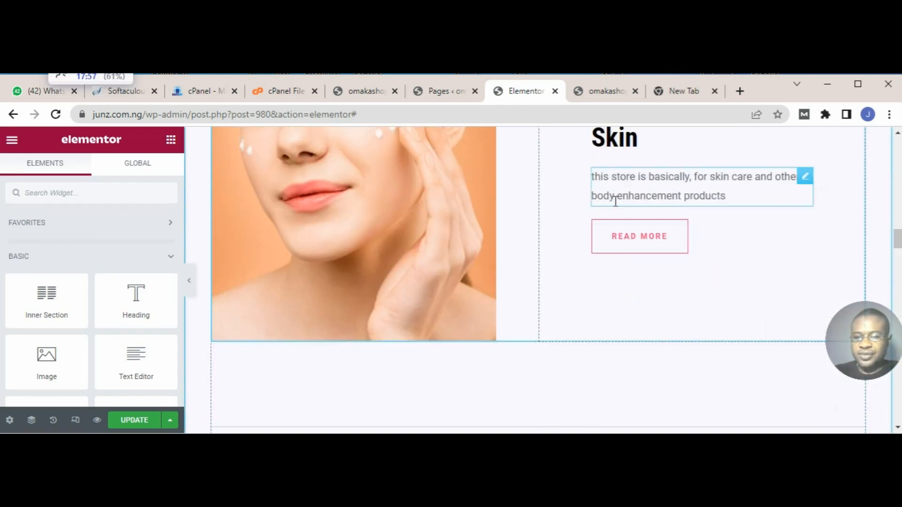
# Step: Capitalize the first word of the store description under "Beauty Flawless Skin" so it reads "This"
pyautogui.click(615, 187)
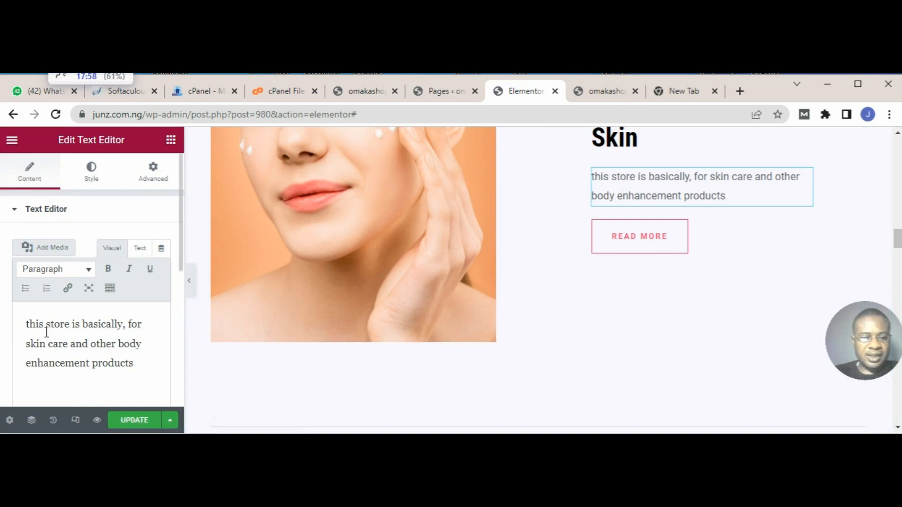
pyautogui.click(37, 334)
pyautogui.press('BackSpace')
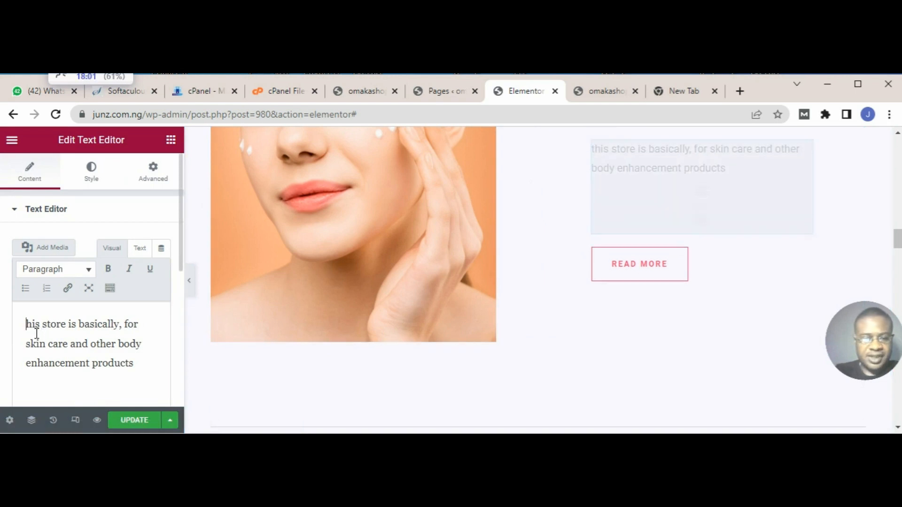
pyautogui.write('T')
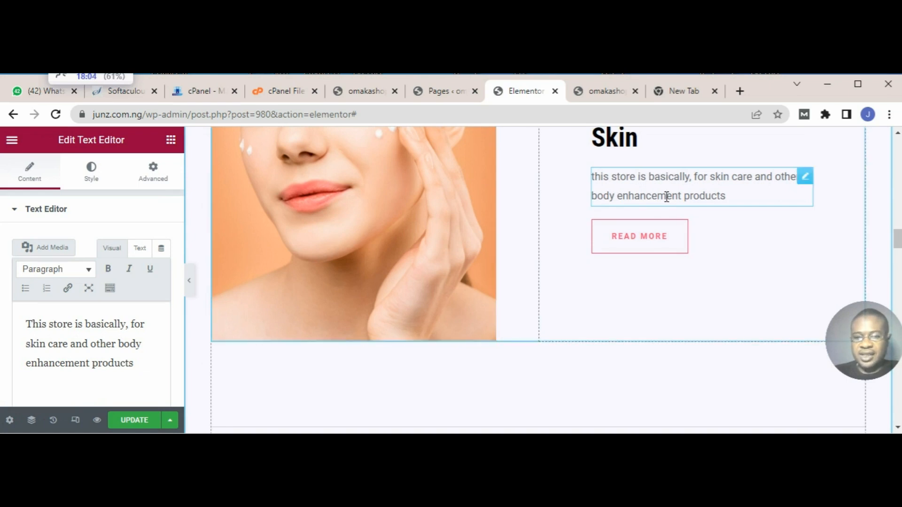
# Step: Set the alignment of the store description paragraph to justified
pyautogui.scroll(2, 667, 197)
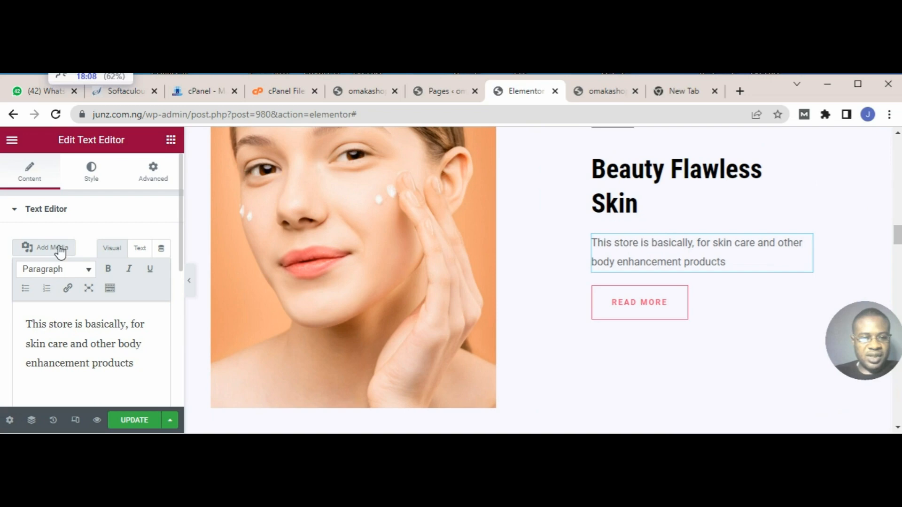
pyautogui.click(93, 174)
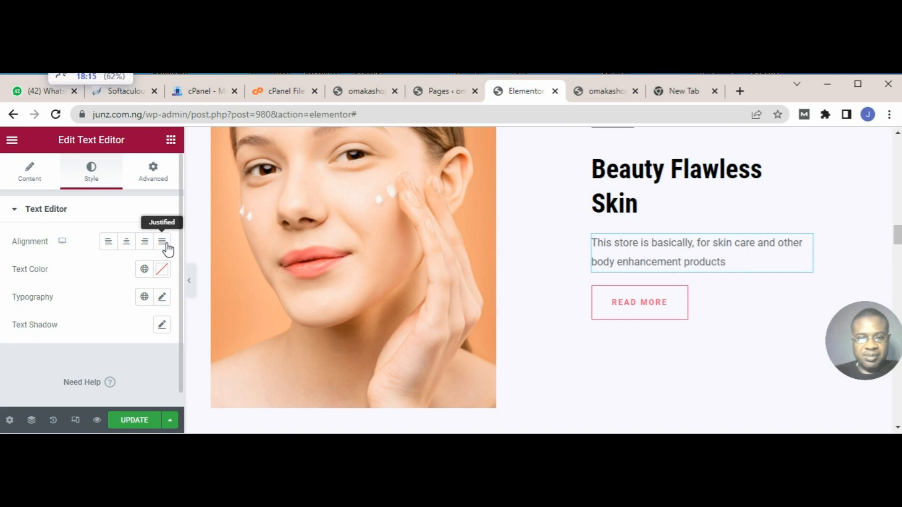
pyautogui.click(164, 243)
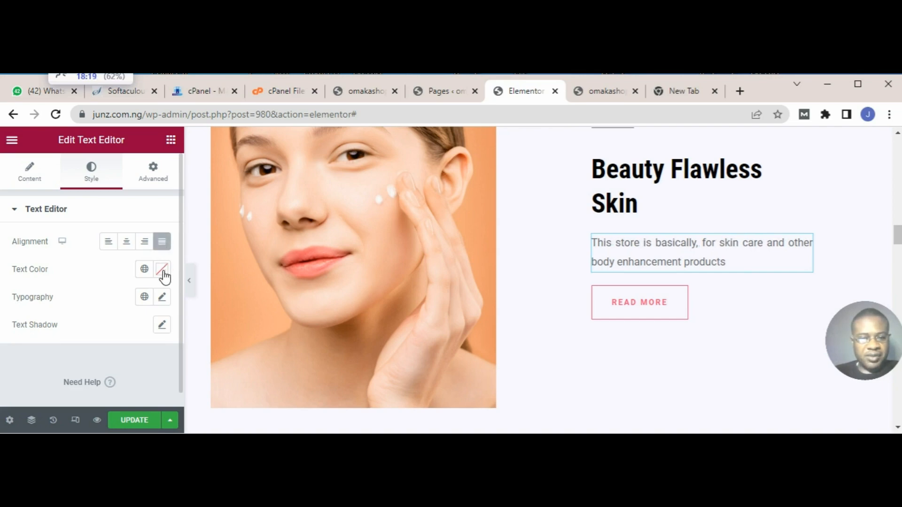
# Step: Set the store description's text color to near-black, #030303
pyautogui.click(163, 271)
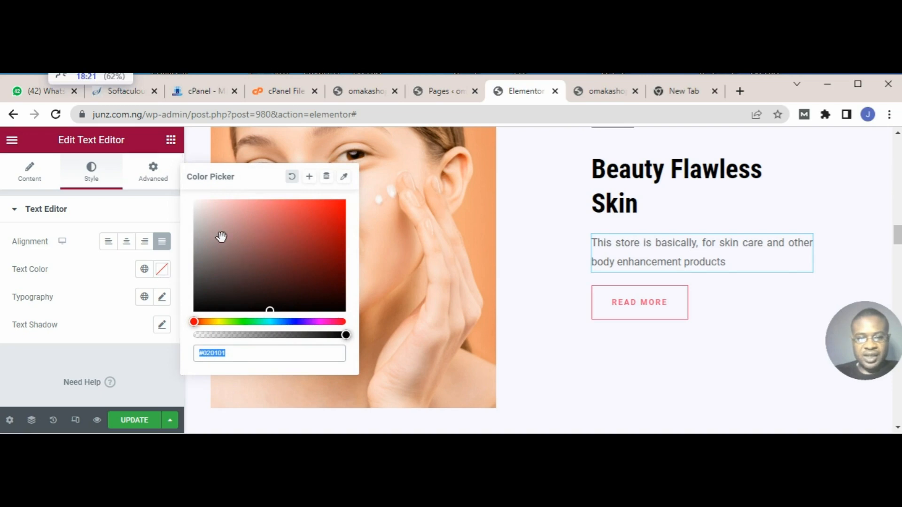
pyautogui.click(202, 309)
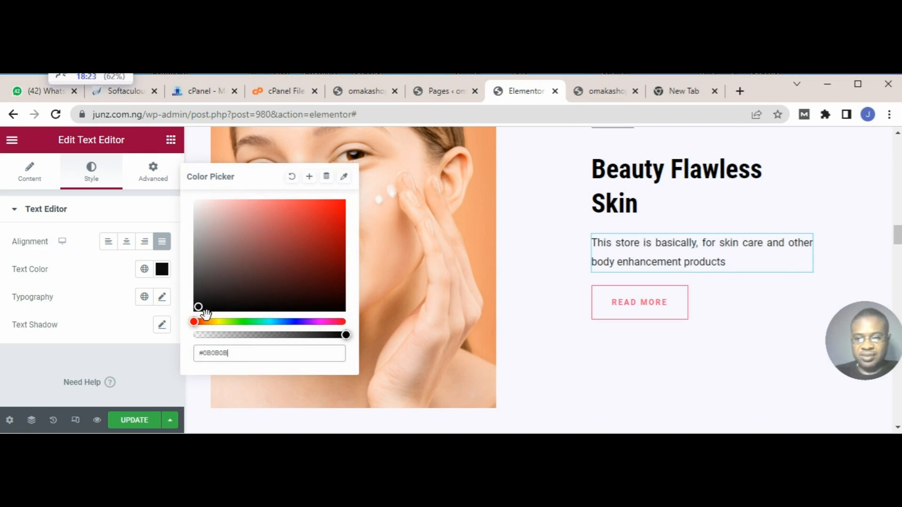
pyautogui.click(203, 315)
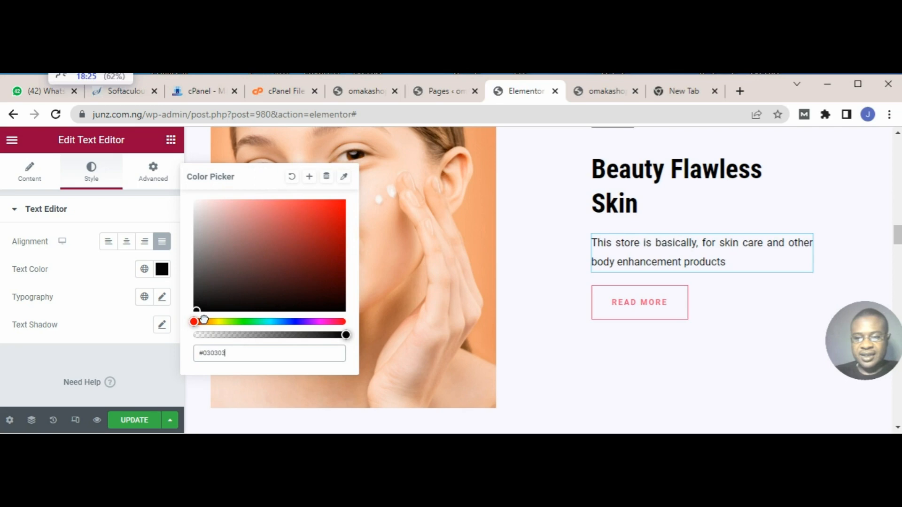
# Step: Set the store description's typography to the Times New Roman font family at a size of 21 px
pyautogui.click(163, 299)
pyautogui.click(163, 297)
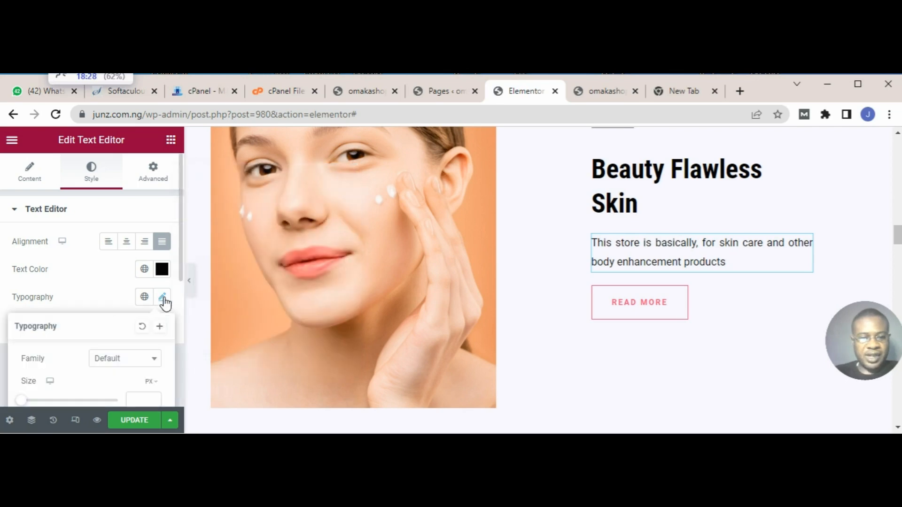
pyautogui.click(155, 361)
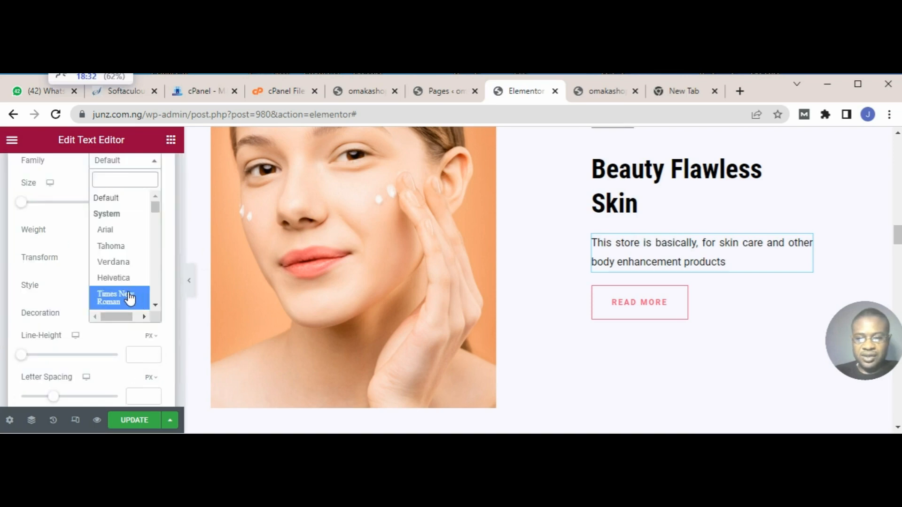
pyautogui.click(130, 298)
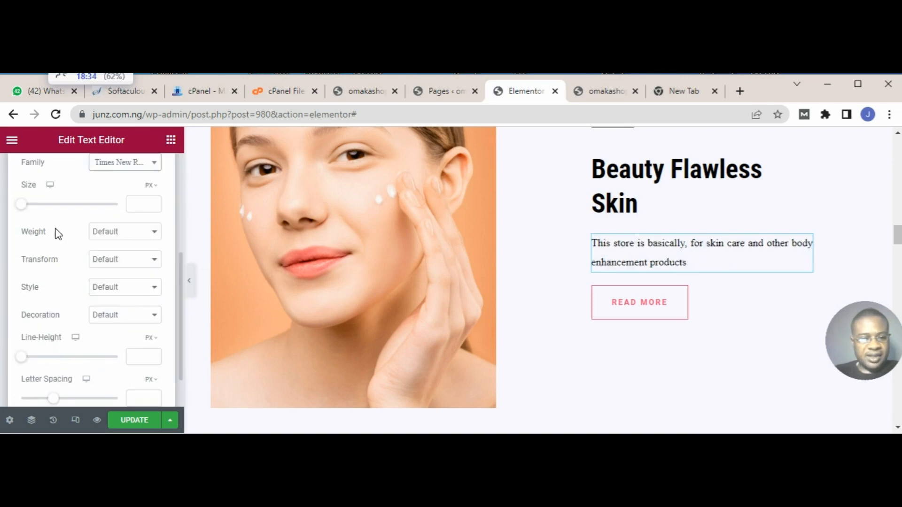
pyautogui.click(27, 204)
pyautogui.moveTo(30, 205); pyautogui.dragTo(38, 205)
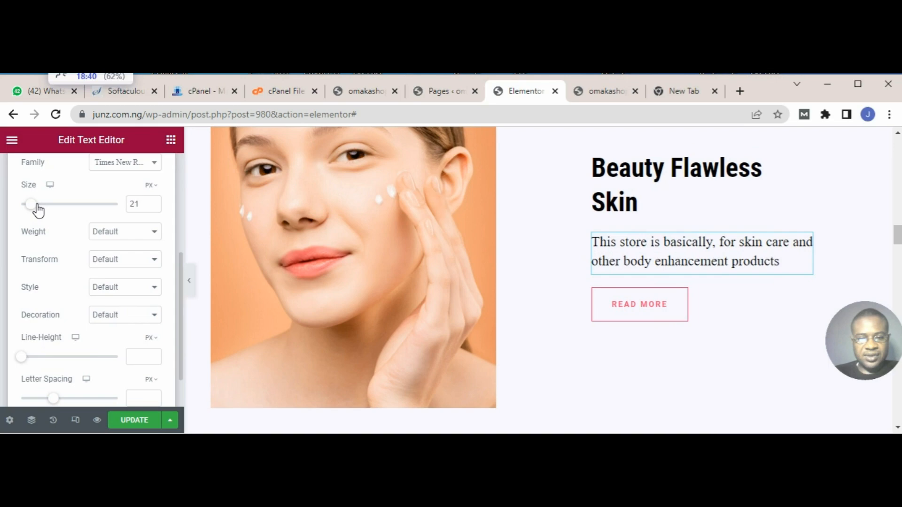
# Step: Update the page to save the edits and turn on Responsive Mode for the home page
pyautogui.click(134, 420)
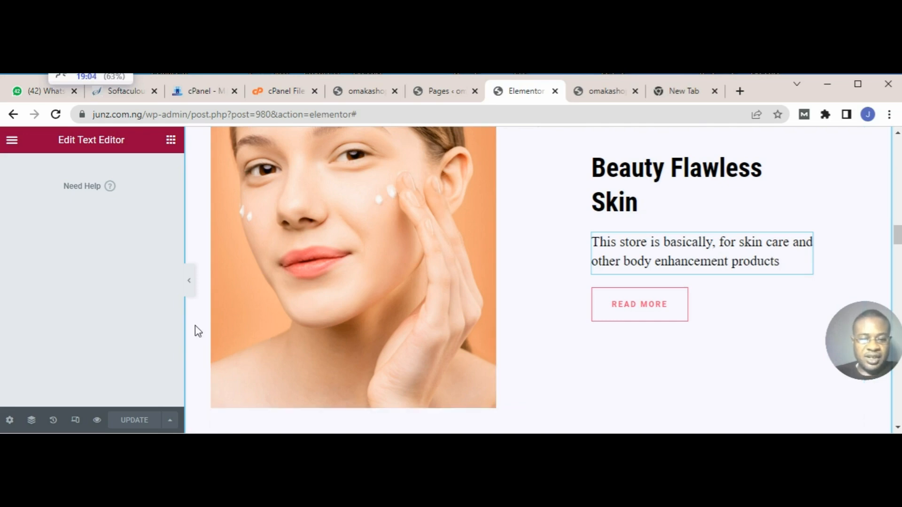
pyautogui.click(76, 421)
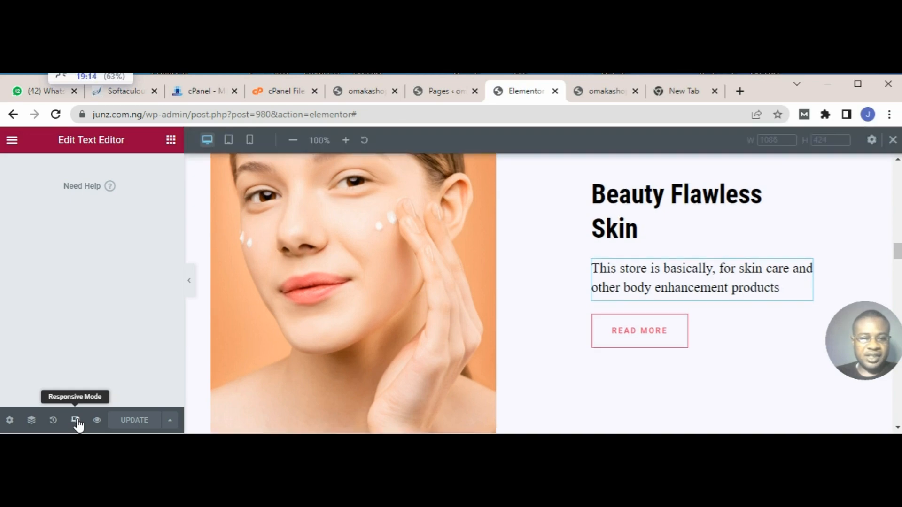
# Step: Switch the preview to the mobile layout and check how the home page's hero, New Arrivals products and store description fit a phone screen
pyautogui.click(257, 145)
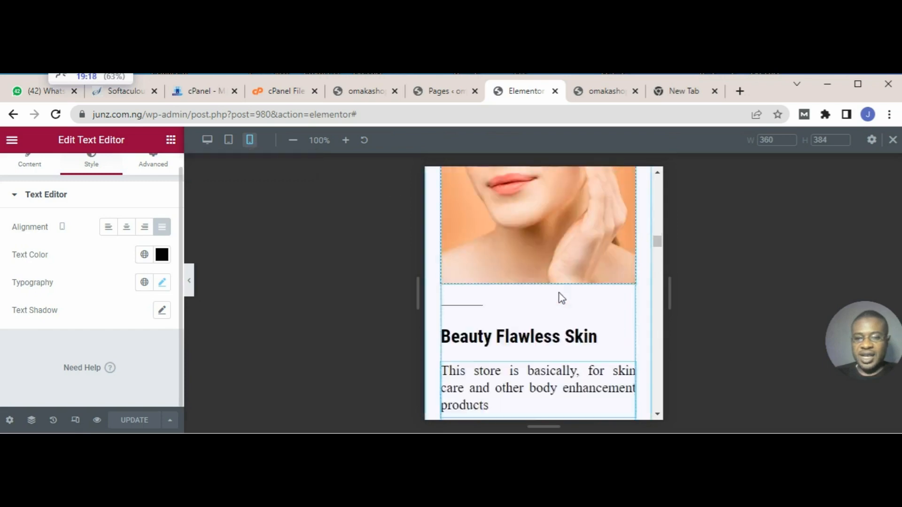
pyautogui.scroll(-1, 562, 298)
pyautogui.scroll(10, 573, 321)
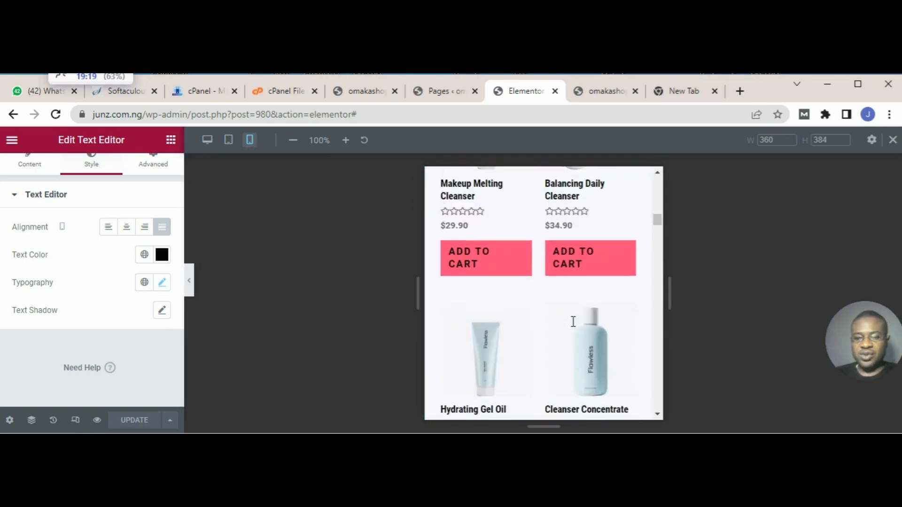
pyautogui.scroll(10, 572, 322)
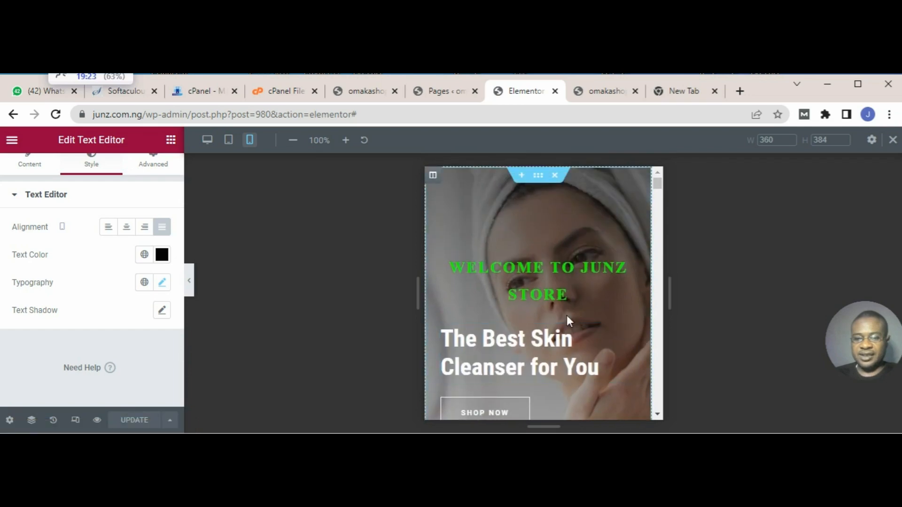
pyautogui.scroll(-1, 567, 316)
pyautogui.scroll(1, 566, 314)
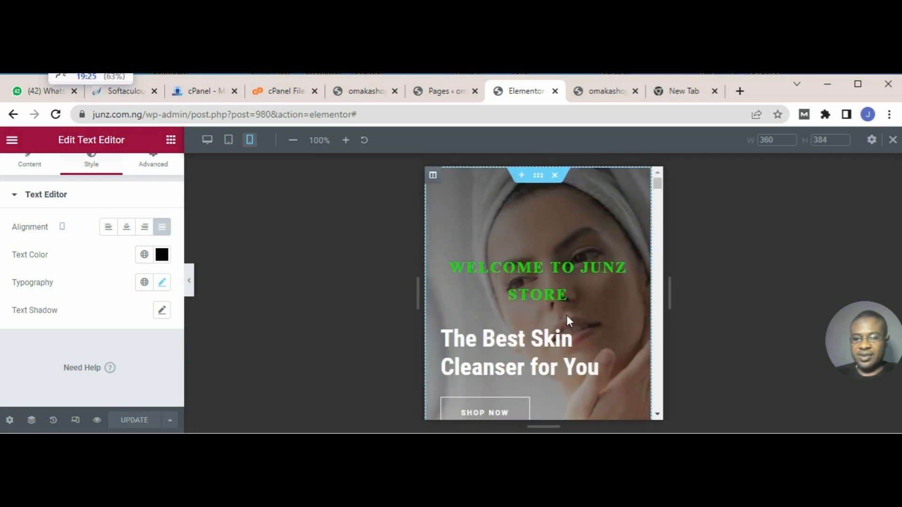
pyautogui.scroll(-5, 567, 315)
pyautogui.scroll(4, 572, 322)
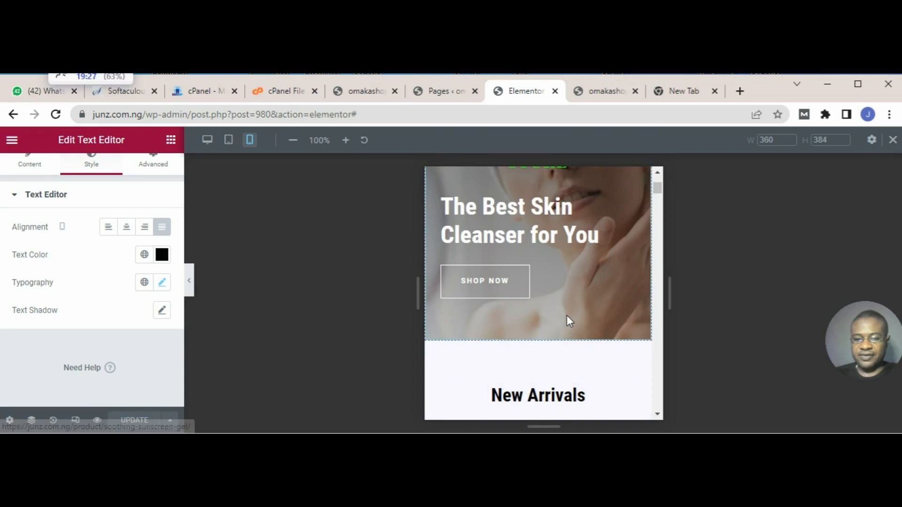
pyautogui.scroll(-8, 572, 322)
pyautogui.scroll(-3, 572, 322)
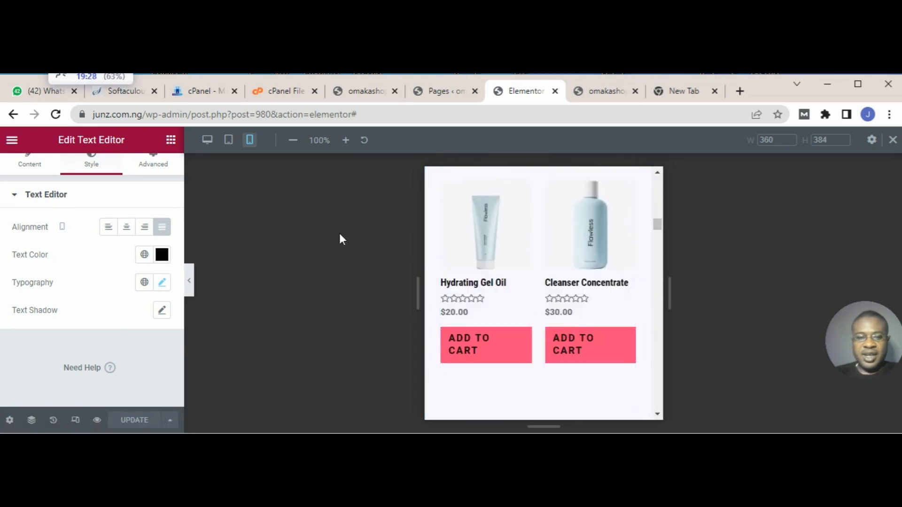
# Step: Return the preview to the desktop layout and review the lower home page sections through the Follow Us image gallery
pyautogui.click(213, 143)
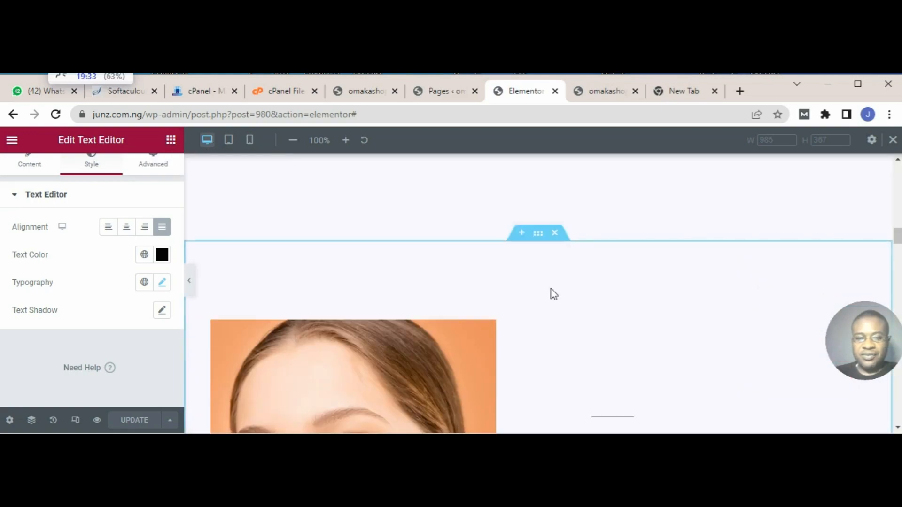
pyautogui.scroll(-2, 555, 370)
pyautogui.scroll(-10, 554, 370)
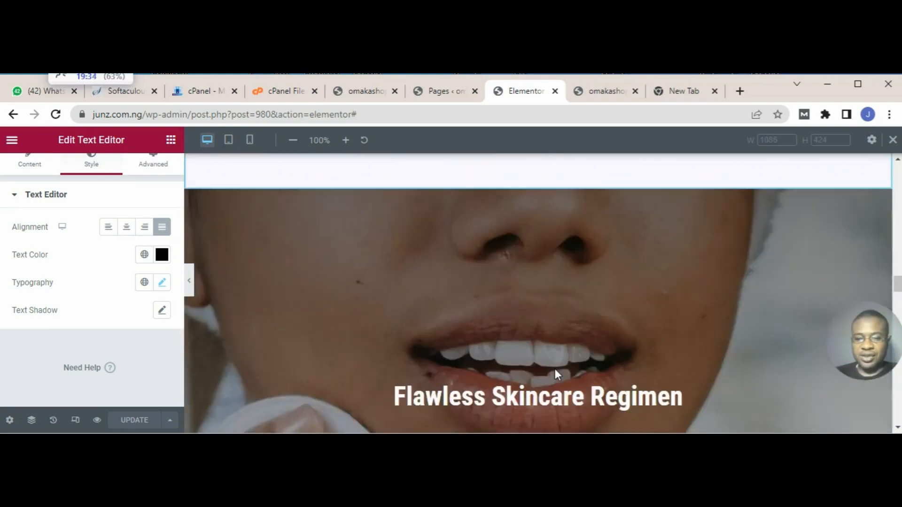
pyautogui.scroll(-15, 557, 374)
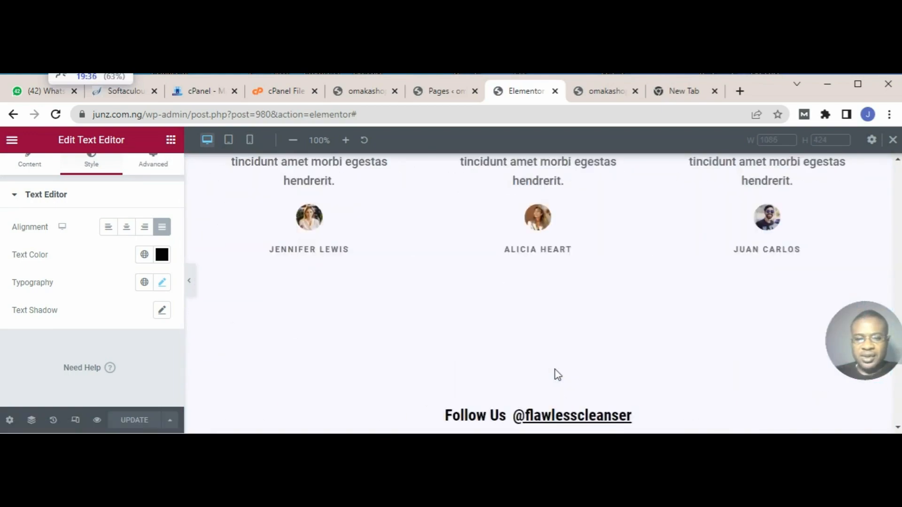
pyautogui.scroll(8, 555, 371)
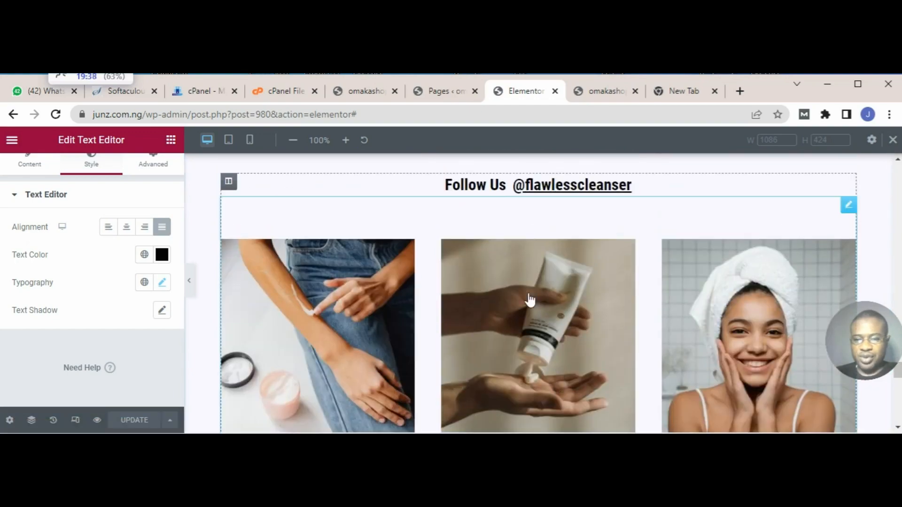
pyautogui.scroll(-5, 554, 297)
pyautogui.scroll(-2, 554, 296)
pyautogui.scroll(8, 554, 296)
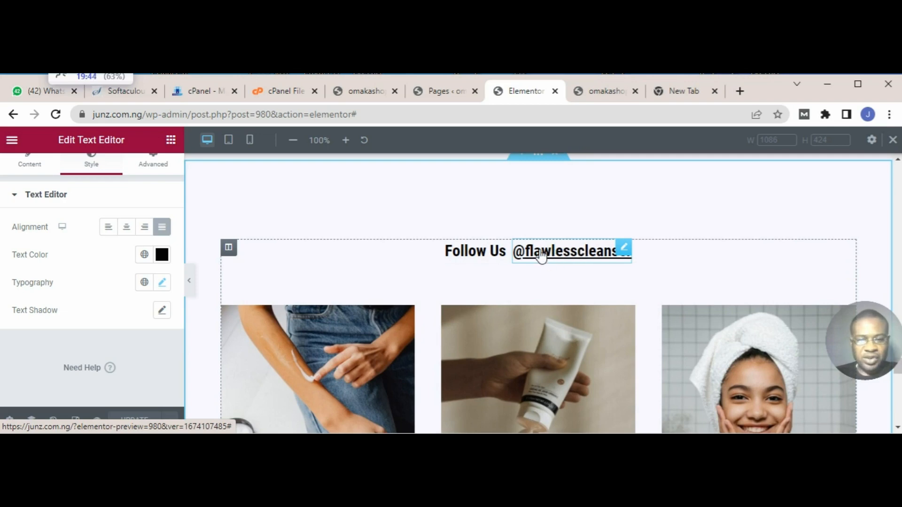
pyautogui.click(541, 256)
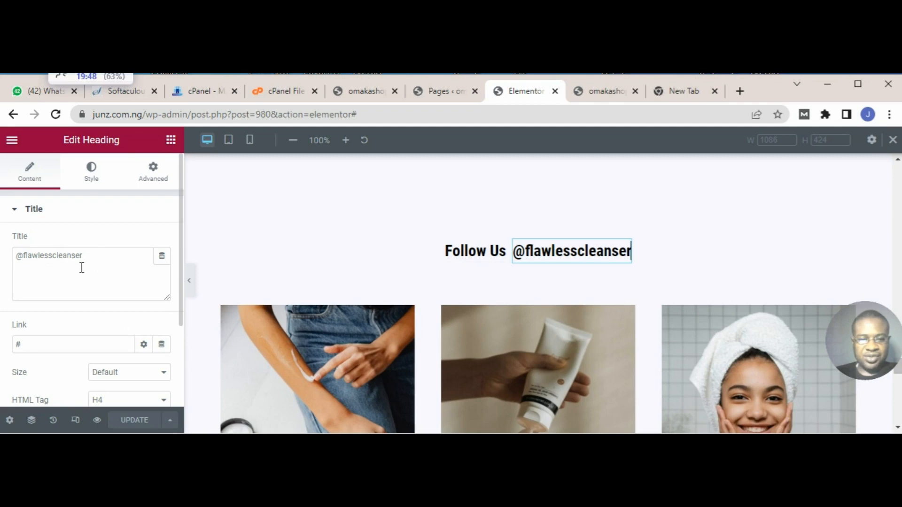
pyautogui.scroll(-10, 553, 273)
pyautogui.scroll(-5, 562, 279)
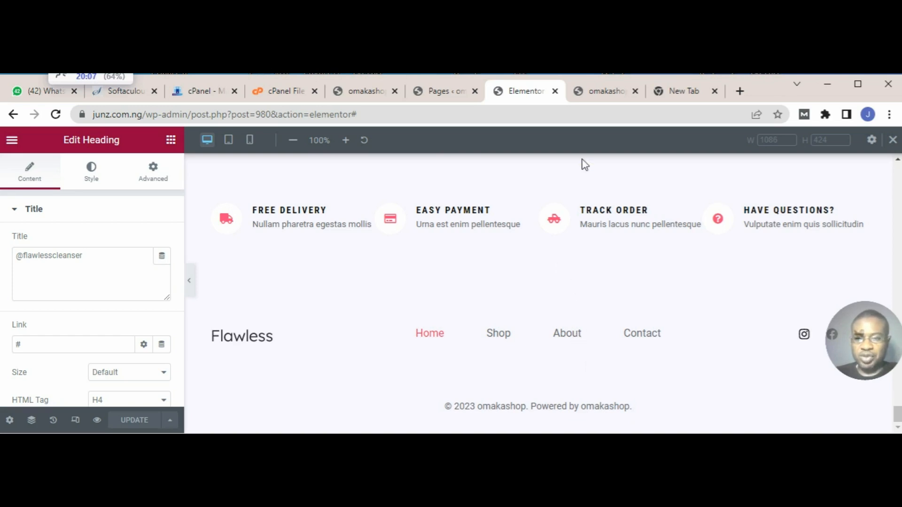
# Step: Preview the home page changes in a separate browser tab and look over the hero and New Arrivals sections
pyautogui.moveTo(134, 484)
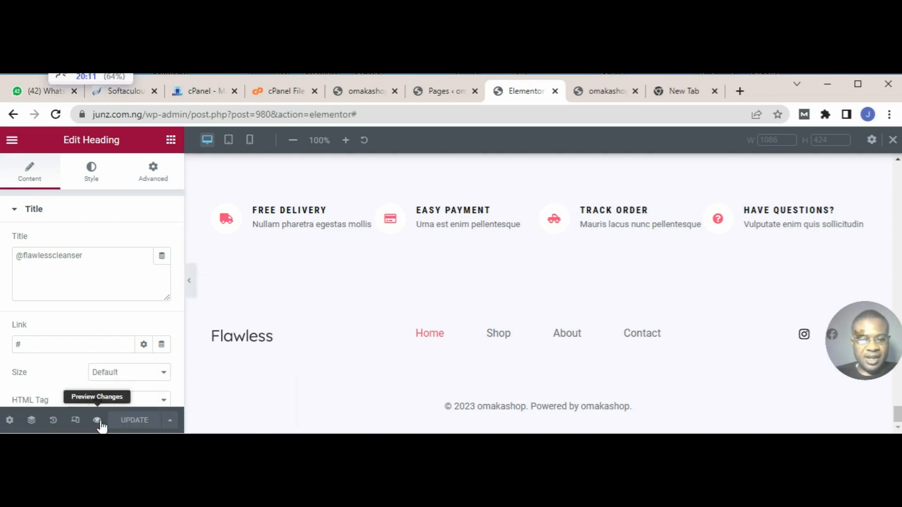
pyautogui.rightClick(97, 421)
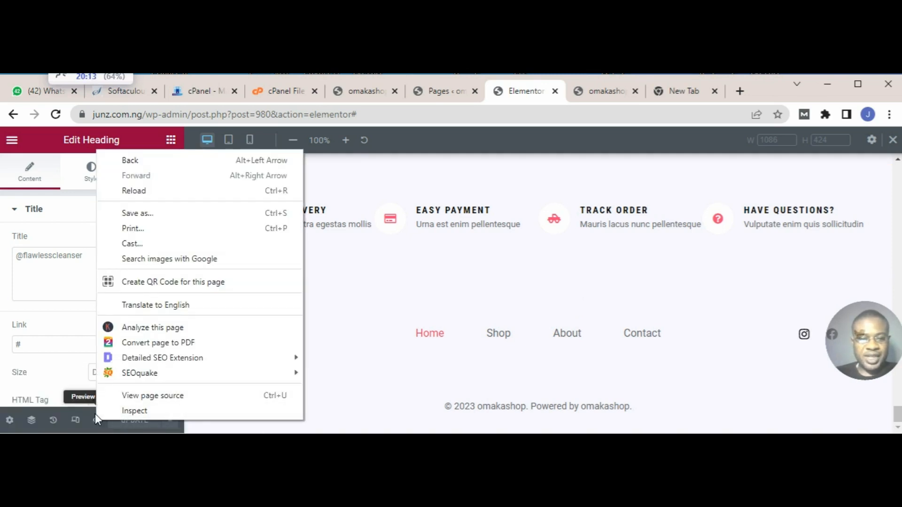
pyautogui.click(75, 362)
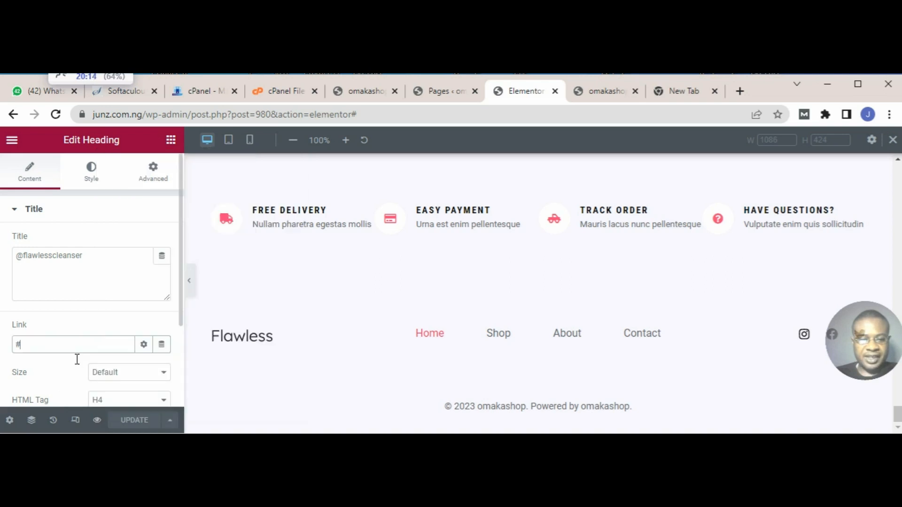
pyautogui.click(97, 421)
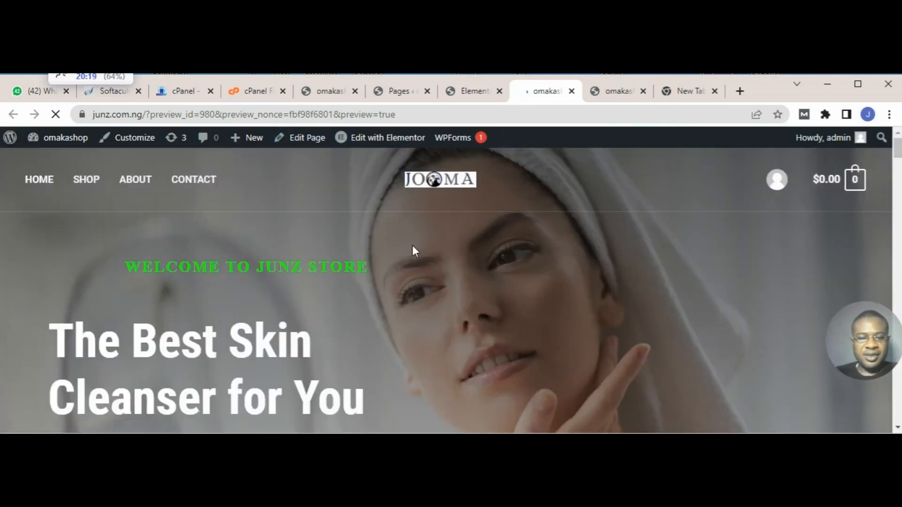
pyautogui.scroll(-6, 412, 245)
pyautogui.scroll(-5, 415, 251)
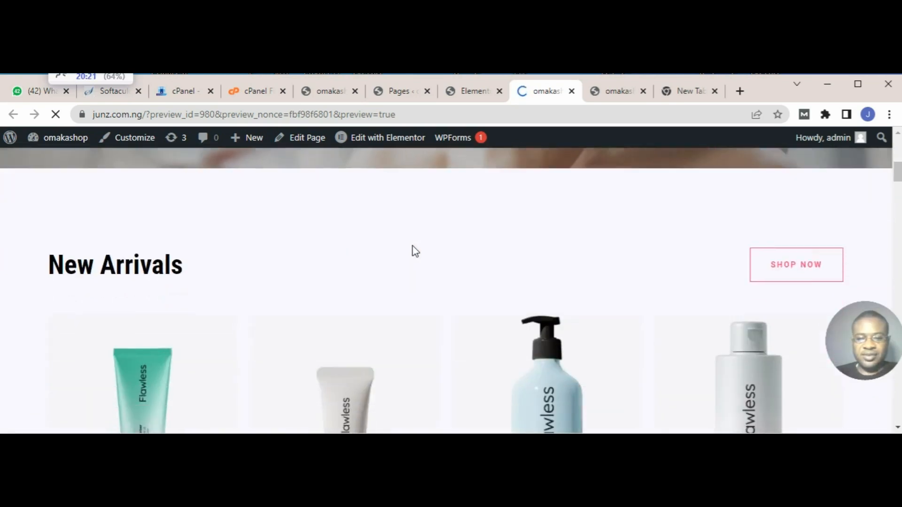
pyautogui.scroll(-8, 415, 252)
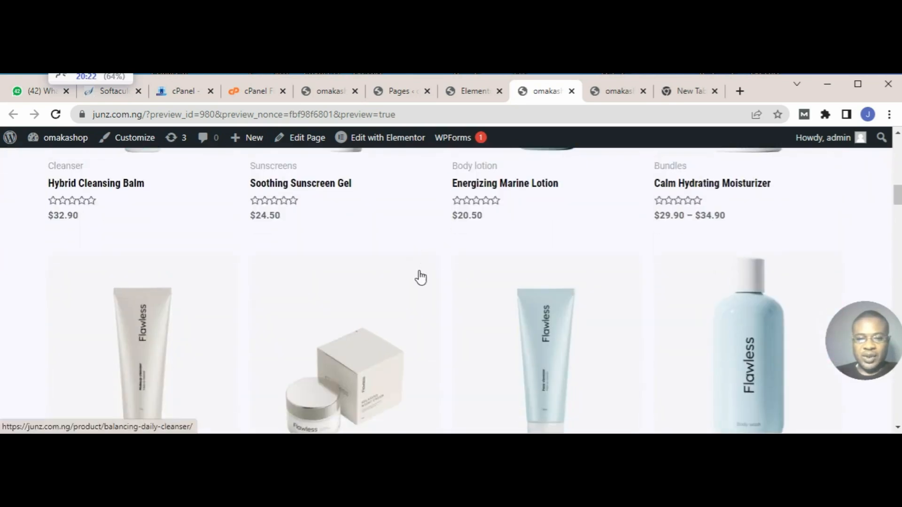
pyautogui.scroll(15, 421, 287)
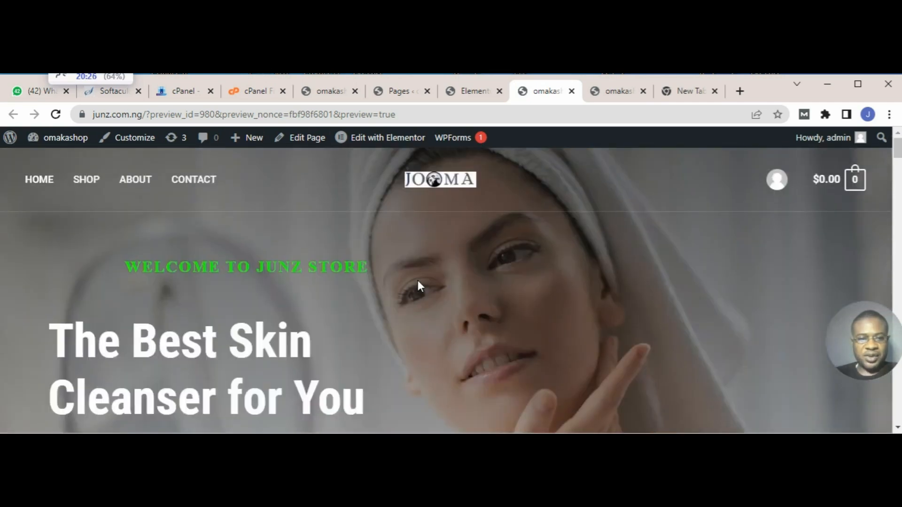
pyautogui.click(143, 115)
pyautogui.moveTo(143, 115); pyautogui.dragTo(80, 120)
pyautogui.hotkey('ctrl', 'c')
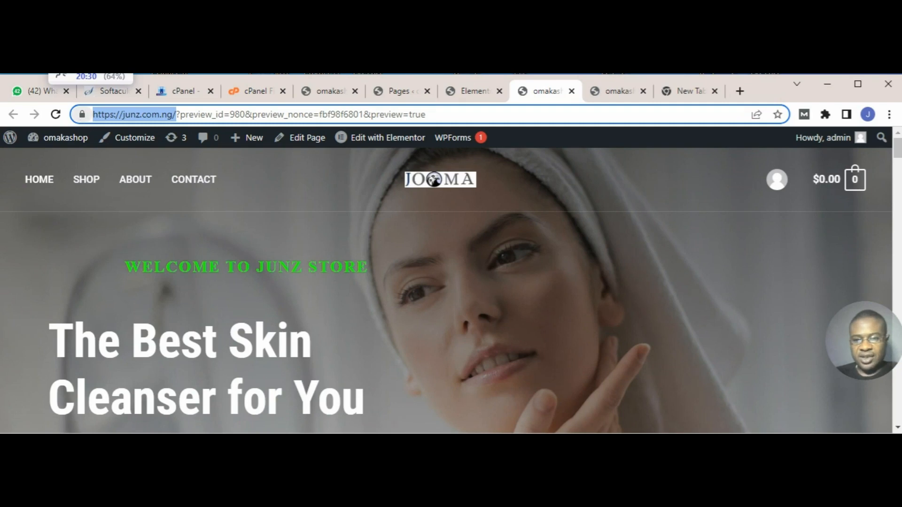
pyautogui.click(643, 91)
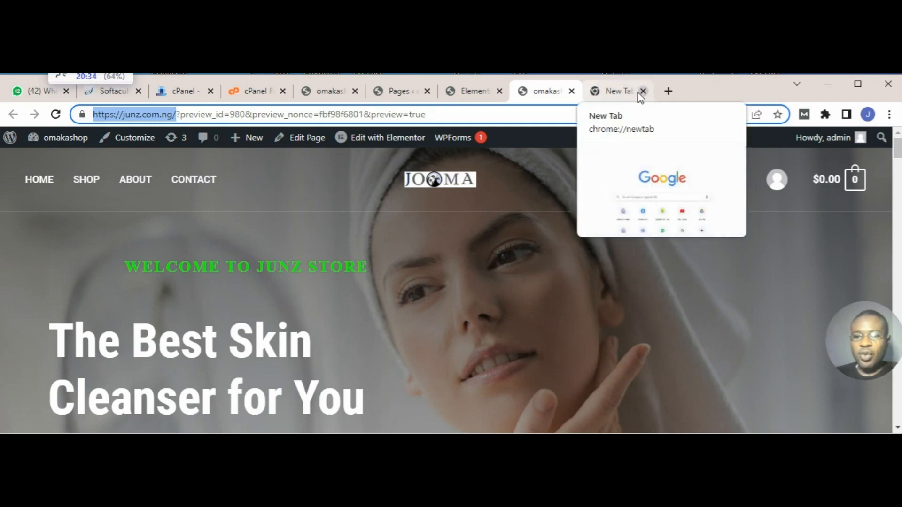
pyautogui.click(620, 94)
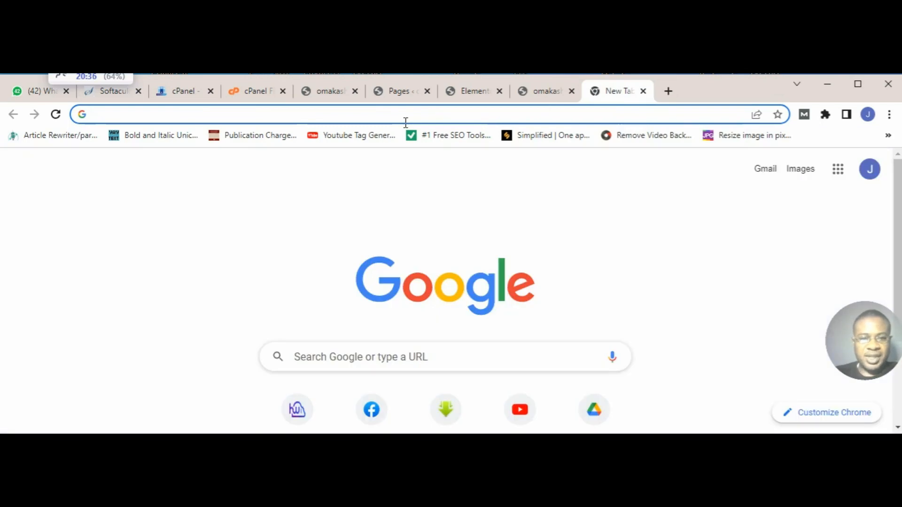
pyautogui.hotkey('ctrl', 'v')
pyautogui.press('Return')
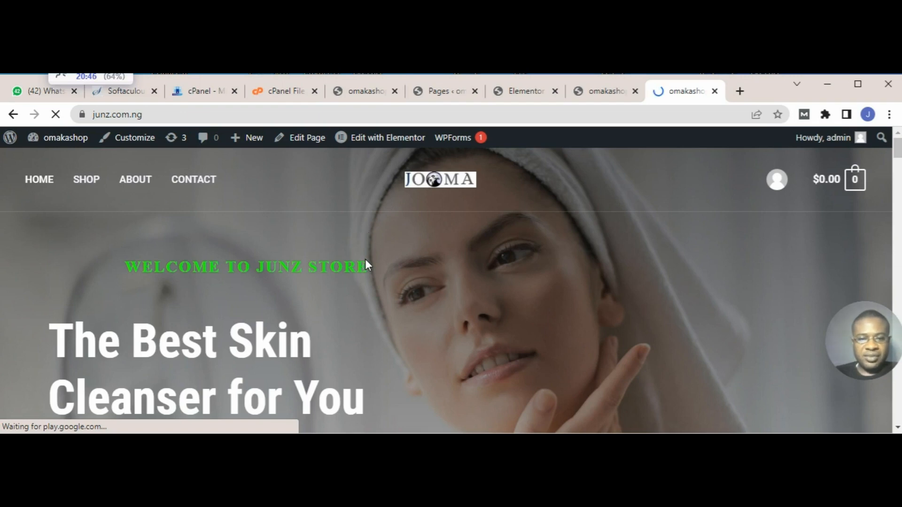
# Step: Open the Hybrid Cleansing Balm product page from the product grid on the live home page
pyautogui.scroll(-10, 366, 262)
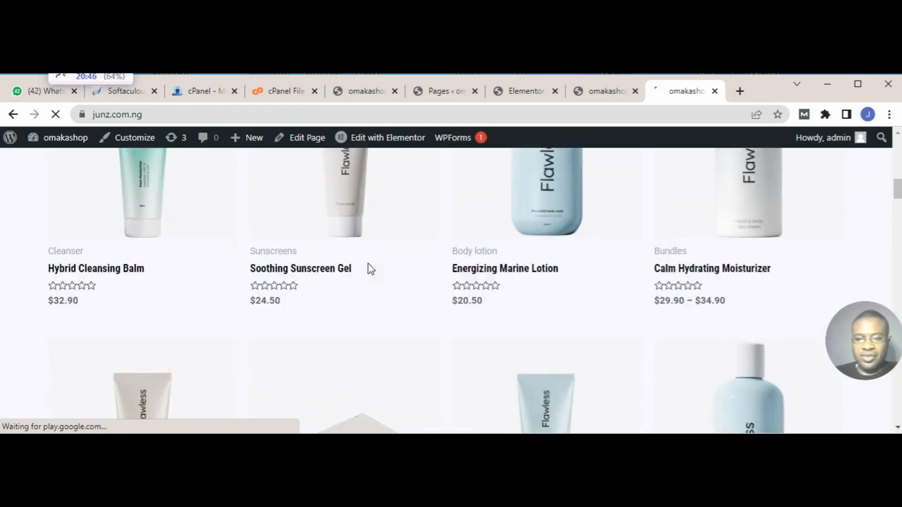
pyautogui.scroll(-1, 370, 269)
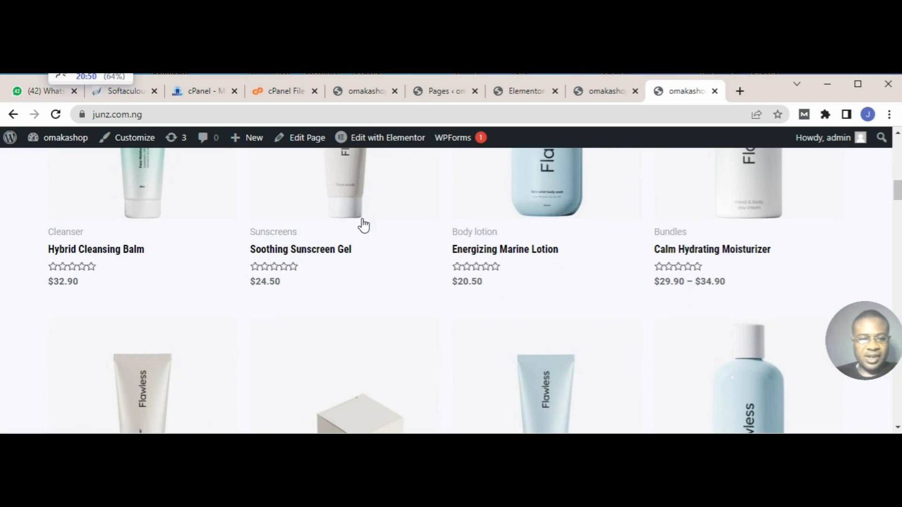
pyautogui.scroll(3, 364, 217)
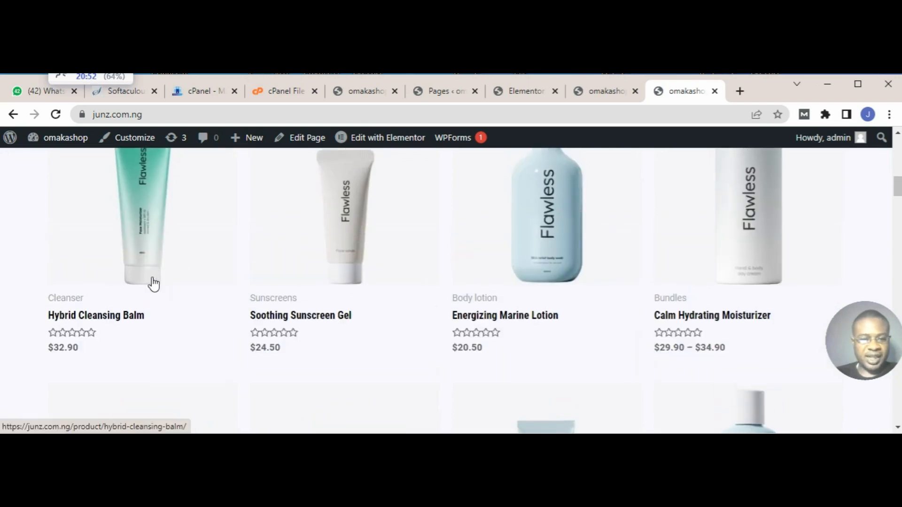
pyautogui.scroll(5, 155, 289)
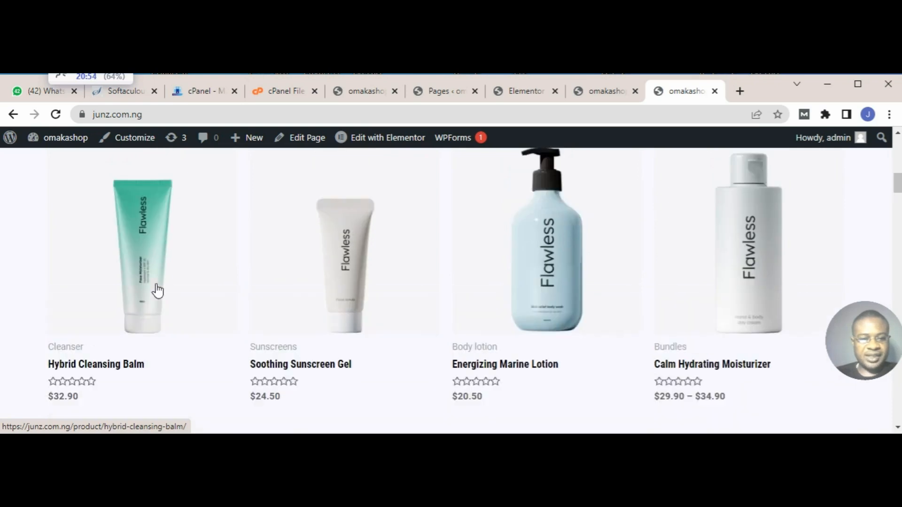
pyautogui.scroll(-5, 141, 314)
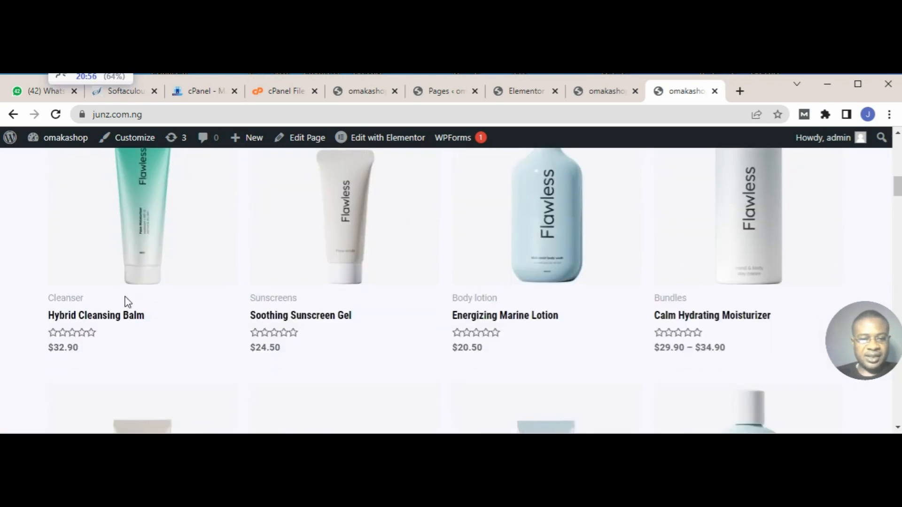
pyautogui.click(134, 323)
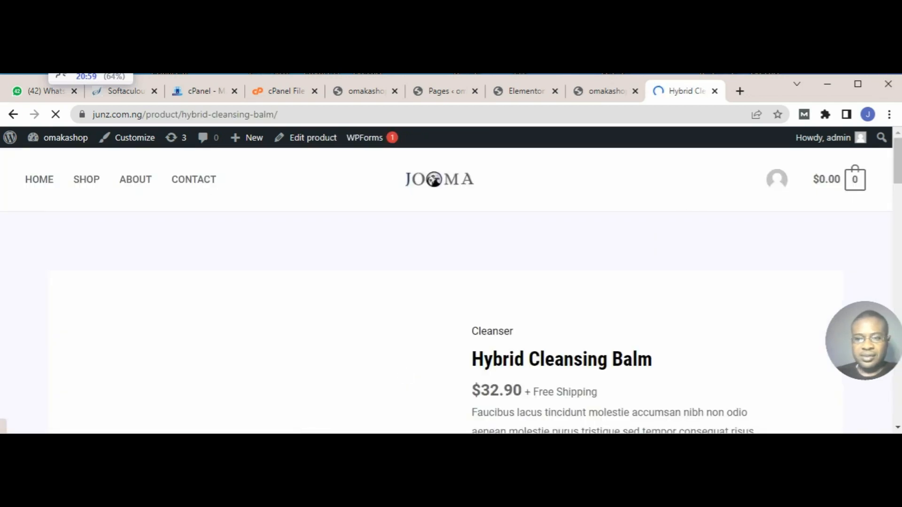
# Step: Examine the Hybrid Cleansing Balm page's image, price, cart option and description
pyautogui.scroll(-5, 723, 257)
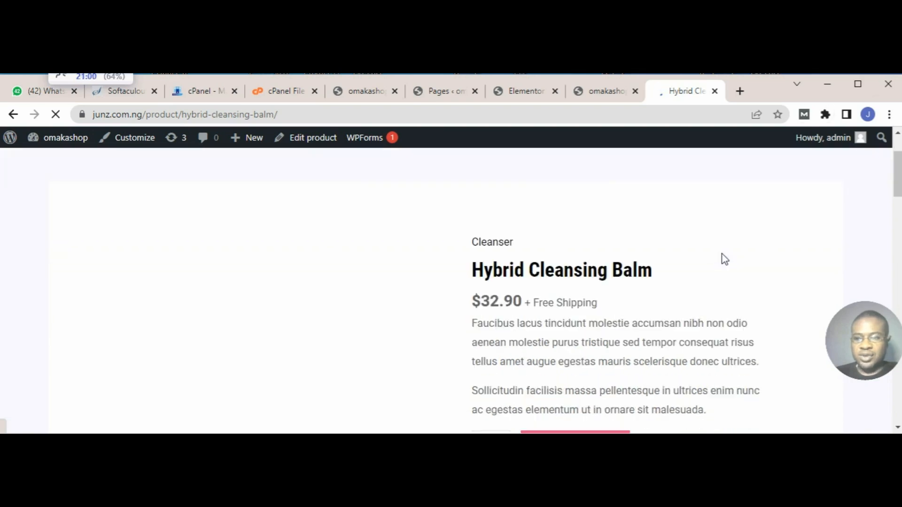
pyautogui.scroll(3, 725, 259)
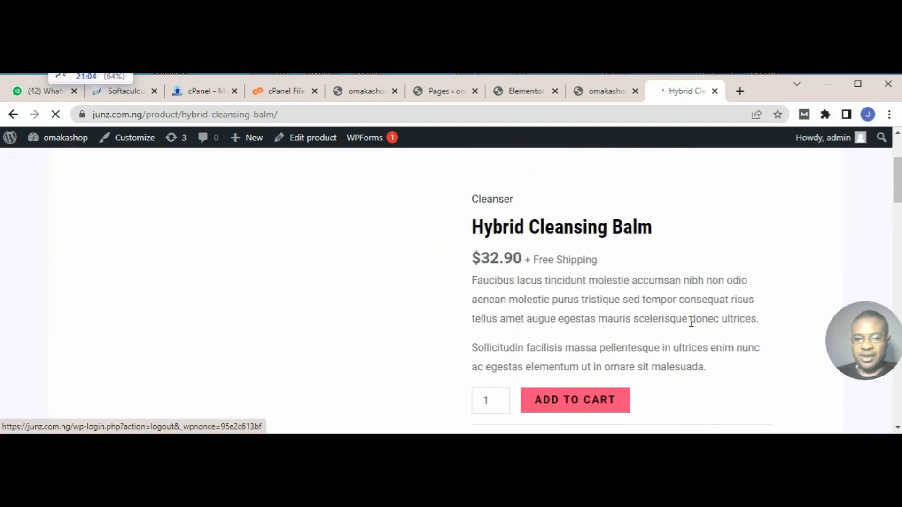
pyautogui.scroll(-4, 691, 322)
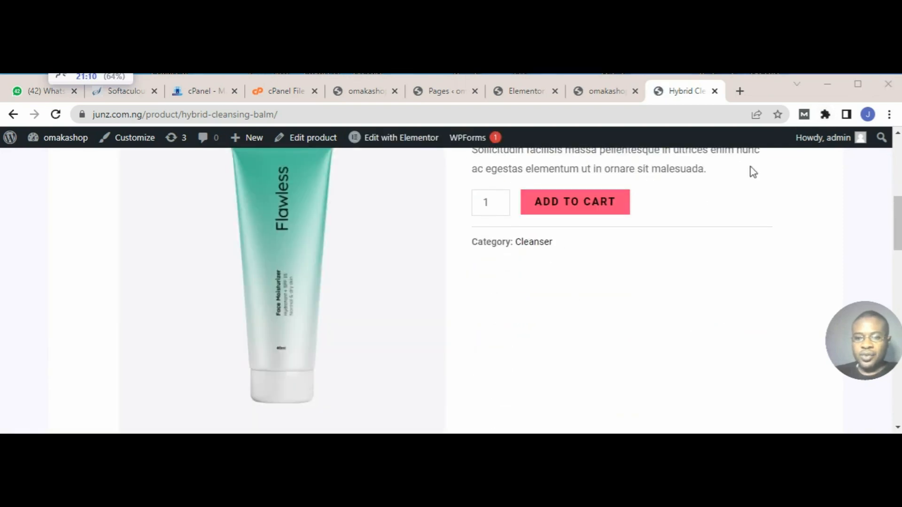
pyautogui.scroll(4, 681, 289)
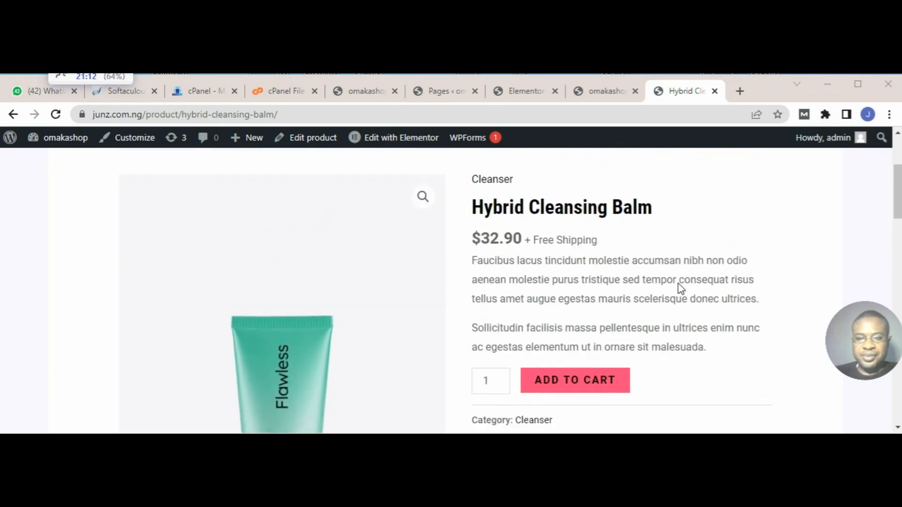
pyautogui.scroll(-1, 516, 320)
pyautogui.scroll(-10, 384, 308)
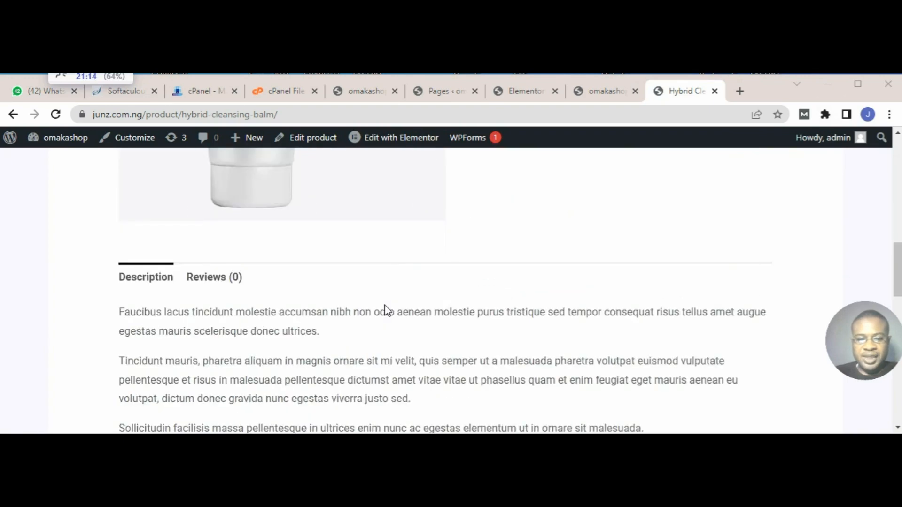
# Step: Examine the Hybrid Cleansing Balm page's description and related products, returning to its cart option
pyautogui.scroll(3, 384, 308)
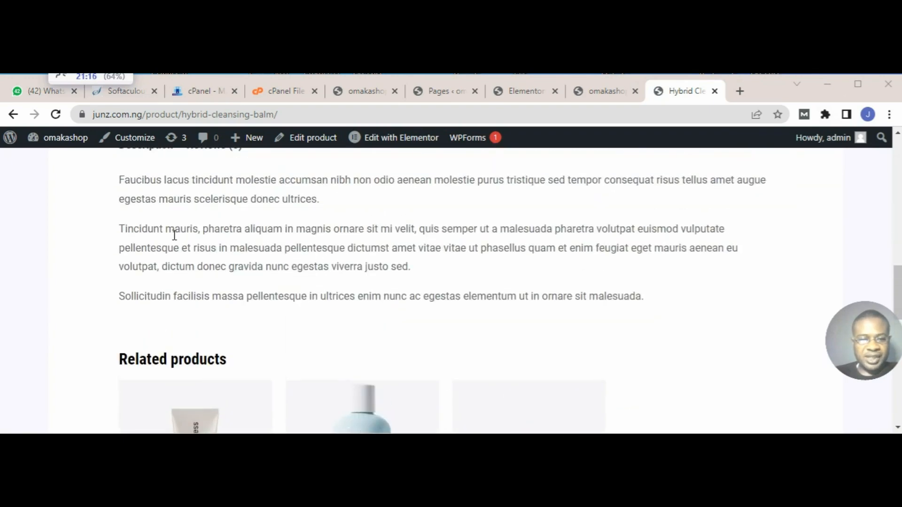
pyautogui.scroll(3, 173, 234)
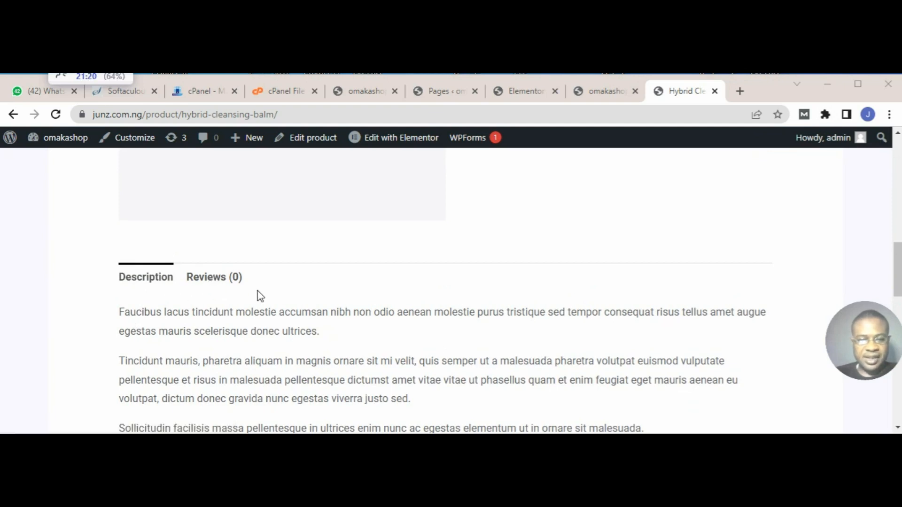
pyautogui.scroll(-4, 259, 296)
pyautogui.scroll(-5, 280, 312)
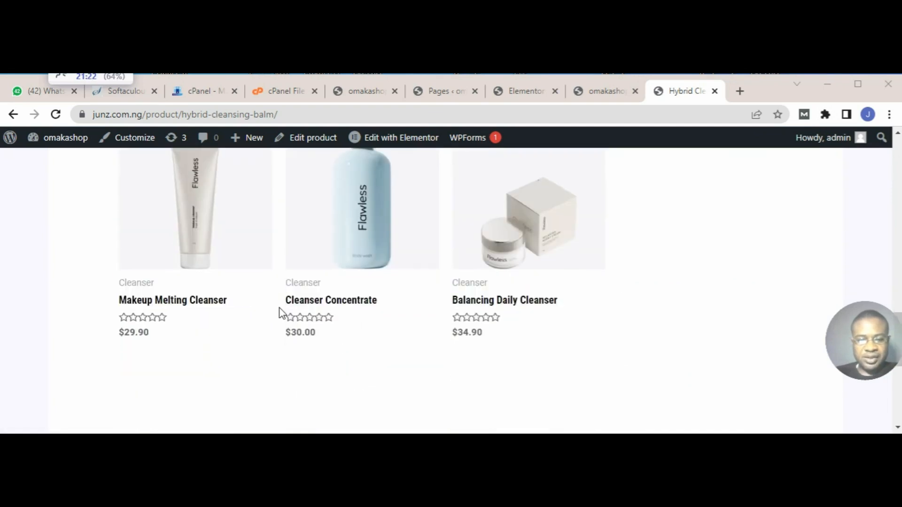
pyautogui.scroll(-5, 282, 313)
pyautogui.scroll(7, 378, 310)
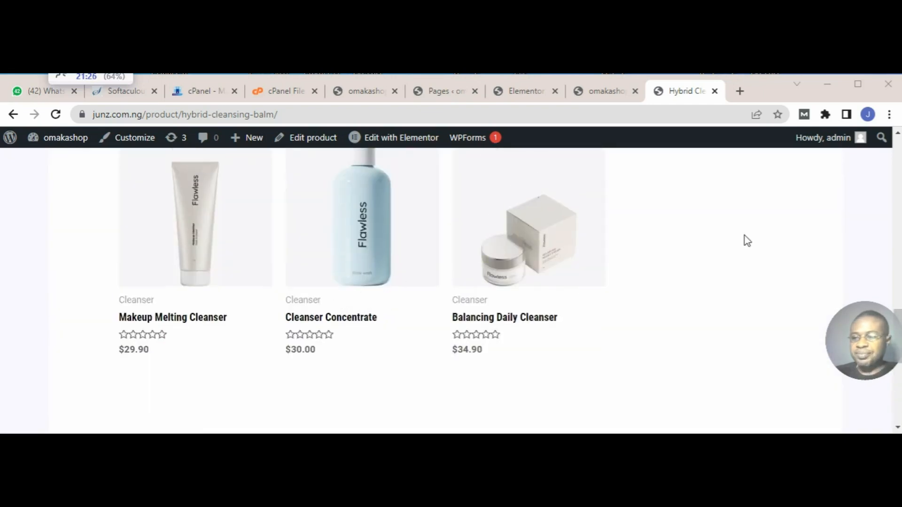
pyautogui.scroll(8, 745, 239)
pyautogui.scroll(8, 747, 241)
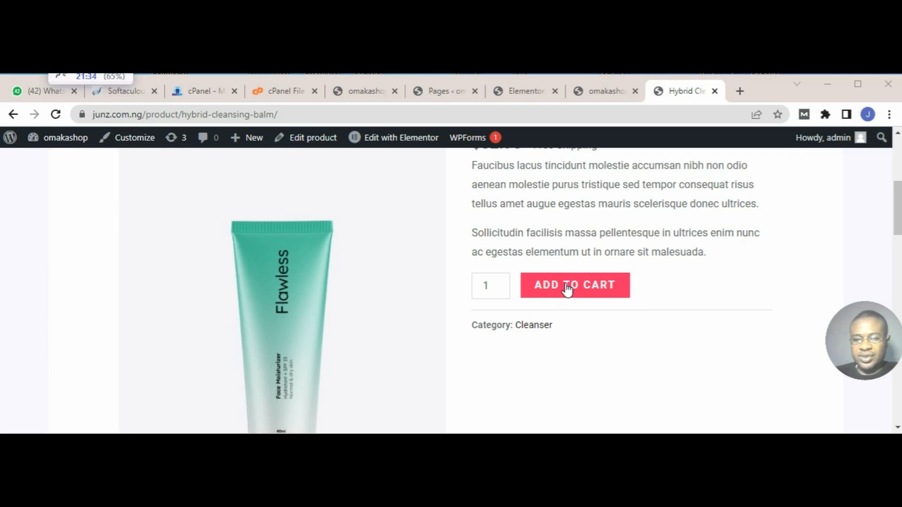
# Step: Add the Hybrid Cleansing Balm to the cart twice, with a quantity of 1 each time
pyautogui.click(566, 290)
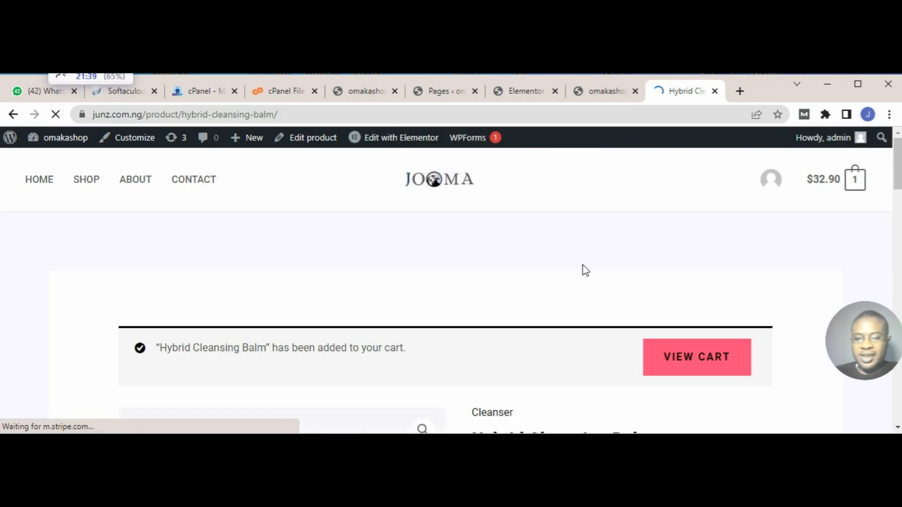
pyautogui.scroll(-3, 583, 266)
pyautogui.scroll(-5, 582, 270)
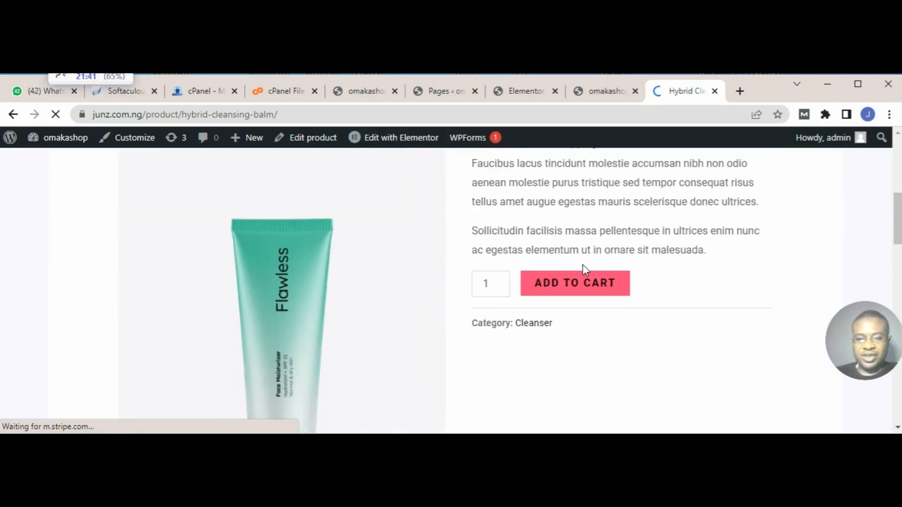
pyautogui.scroll(5, 433, 271)
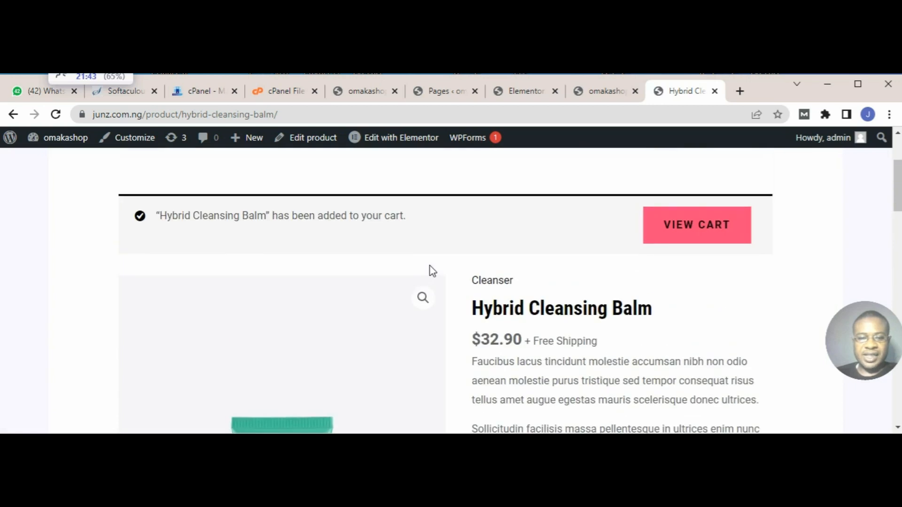
pyautogui.scroll(-5, 433, 271)
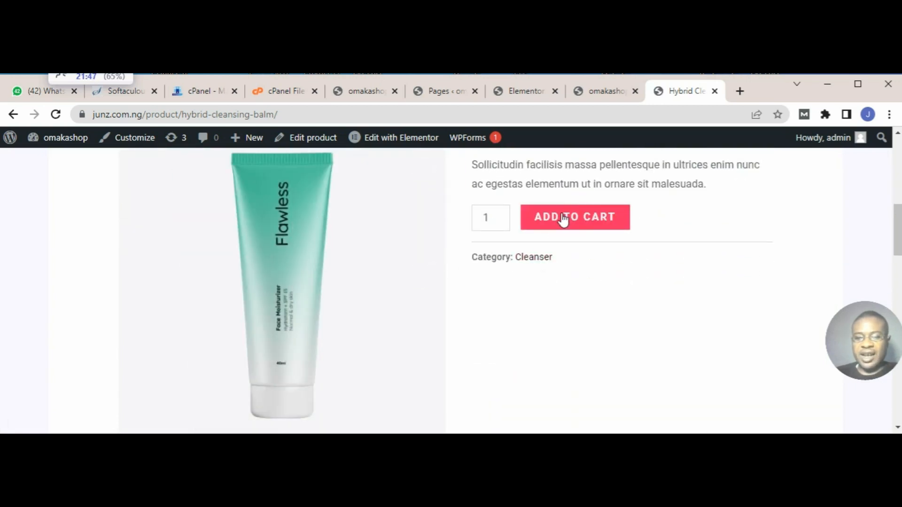
pyautogui.click(564, 219)
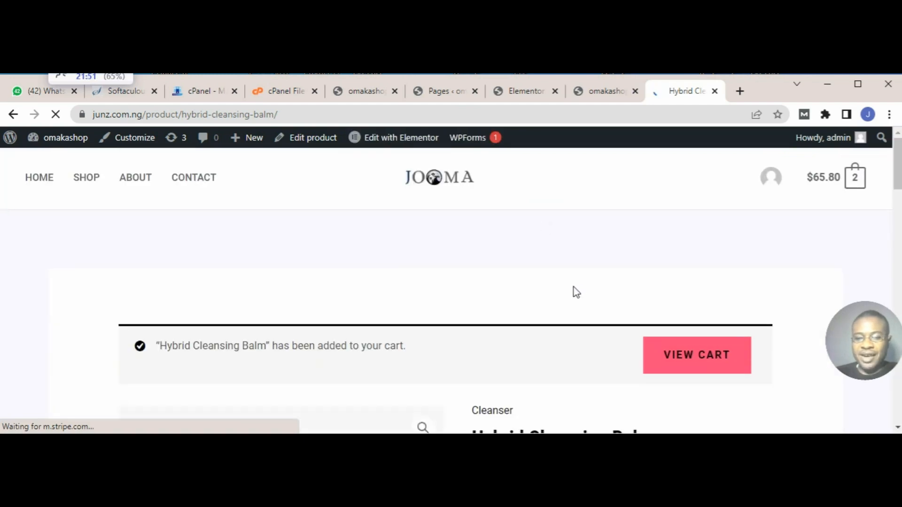
pyautogui.scroll(-5, 574, 291)
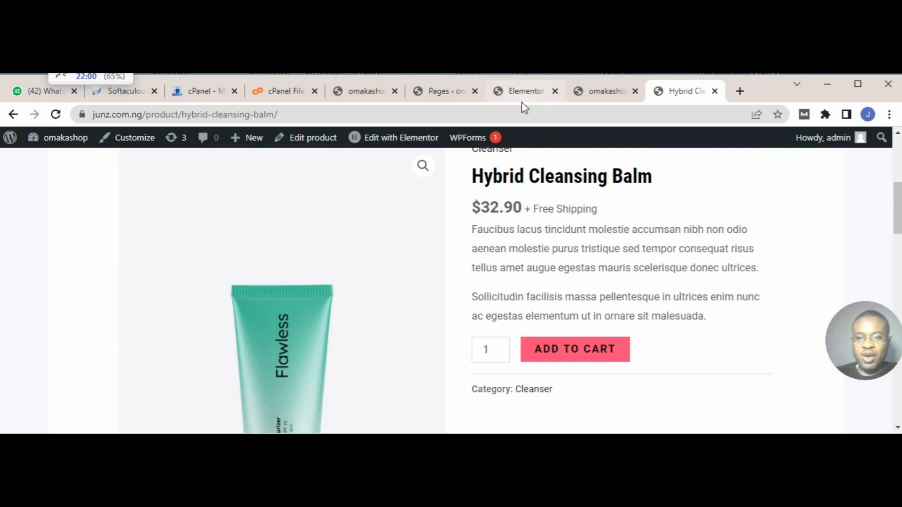
# Step: Switch to the WordPress admin's Pages browser tab and open the WooCommerce settings
pyautogui.click(446, 92)
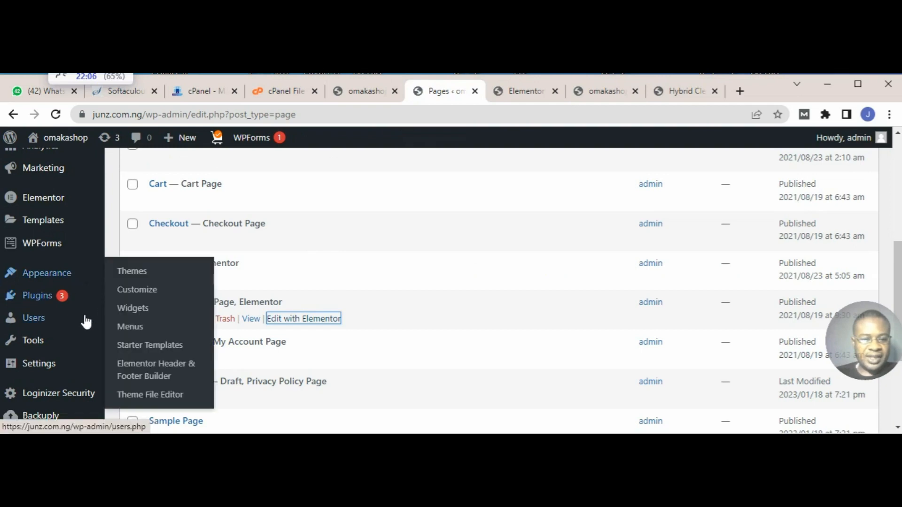
pyautogui.scroll(-5, 77, 254)
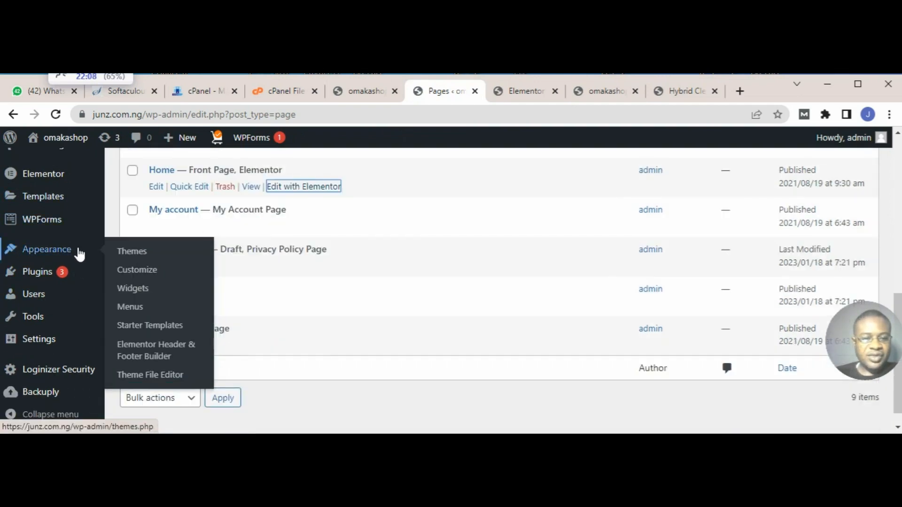
pyautogui.scroll(10, 66, 308)
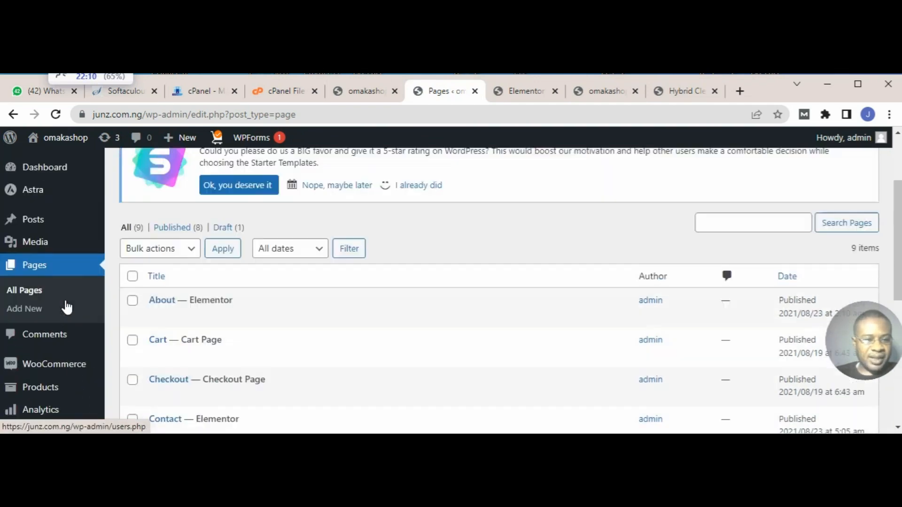
pyautogui.moveTo(62, 370)
pyautogui.scroll(-2, 61, 369)
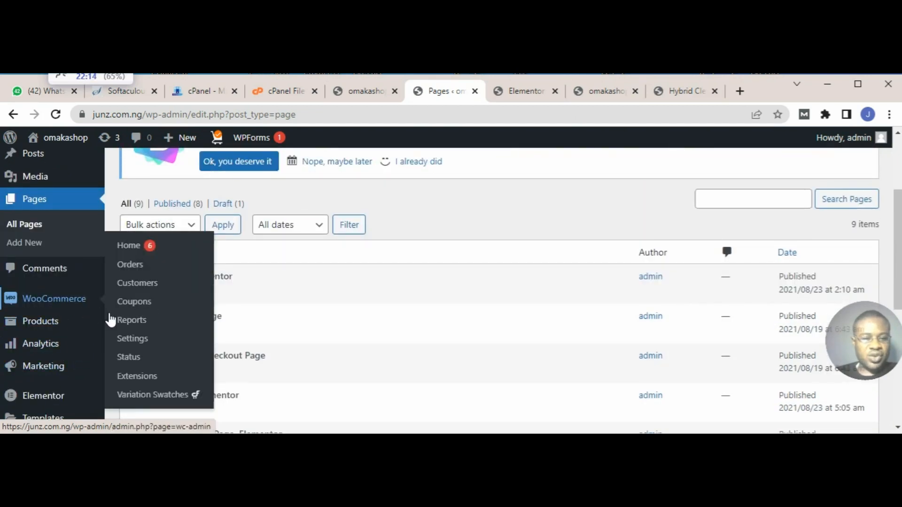
pyautogui.click(130, 342)
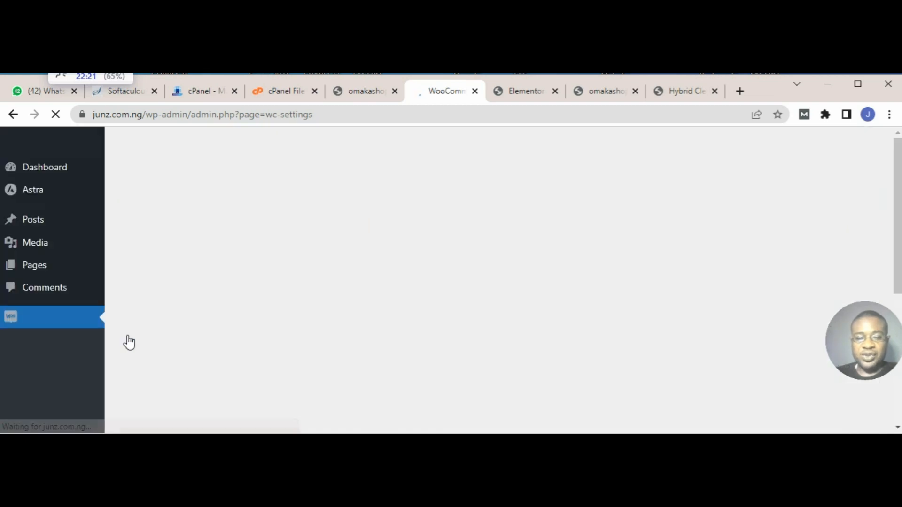
# Step: Open the Products section of the WooCommerce settings
pyautogui.scroll(-2, 346, 271)
pyautogui.scroll(2, 347, 271)
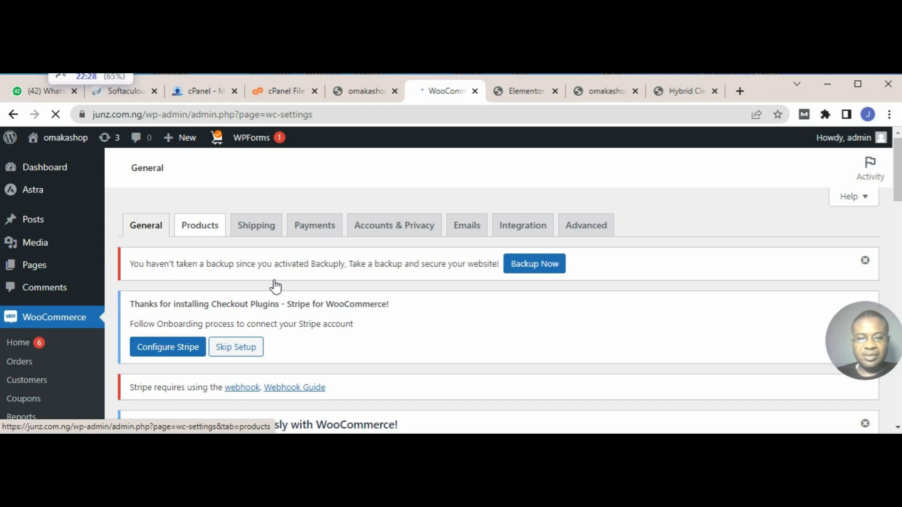
pyautogui.scroll(-3, 273, 286)
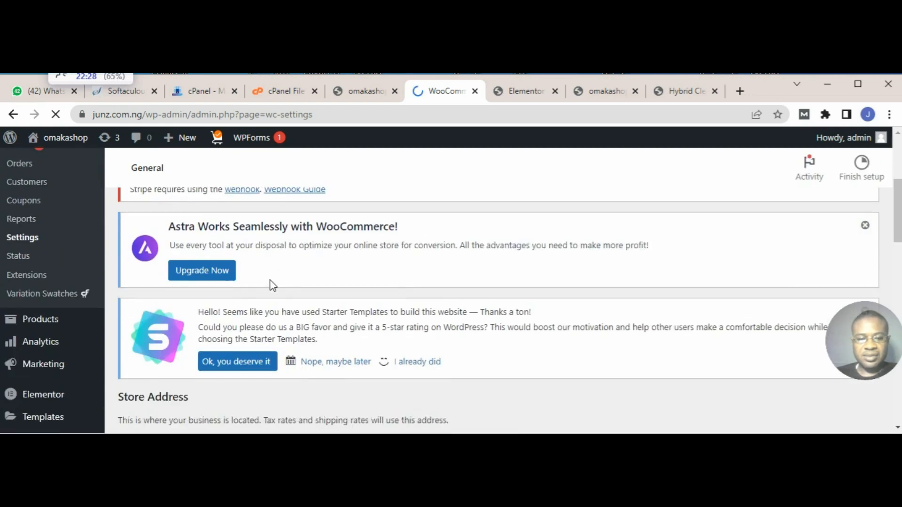
pyautogui.scroll(-4, 273, 285)
pyautogui.scroll(6, 272, 284)
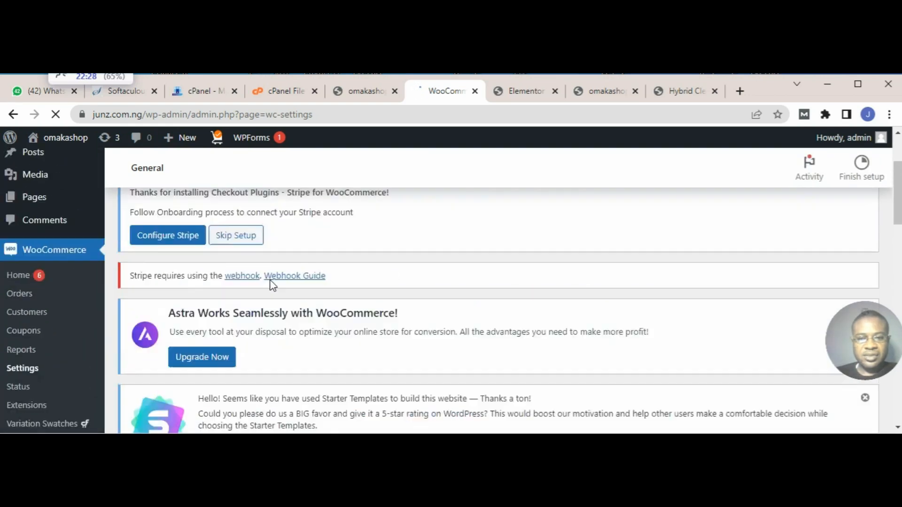
pyautogui.scroll(1, 272, 284)
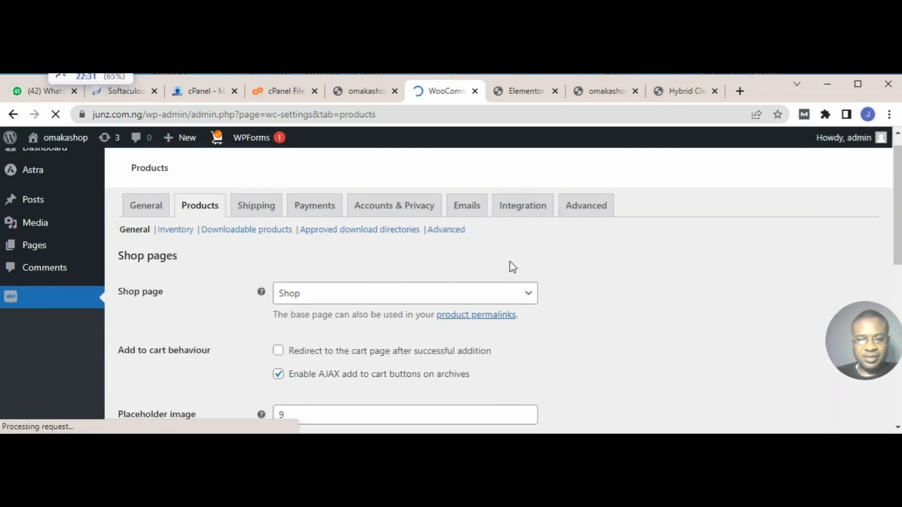
# Step: Dismiss the Starter Templates rating notice and the Astra upgrade notice above the product settings
pyautogui.scroll(-2, 512, 267)
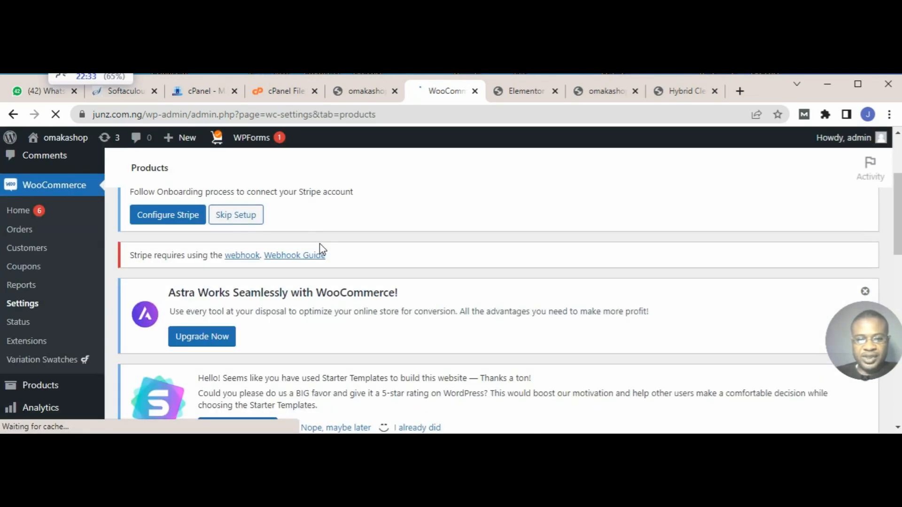
pyautogui.scroll(-3, 378, 277)
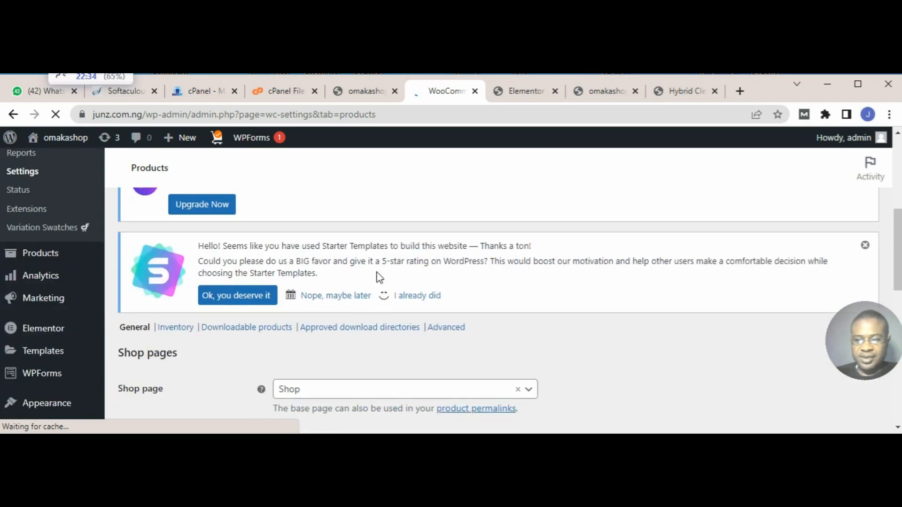
pyautogui.click(866, 246)
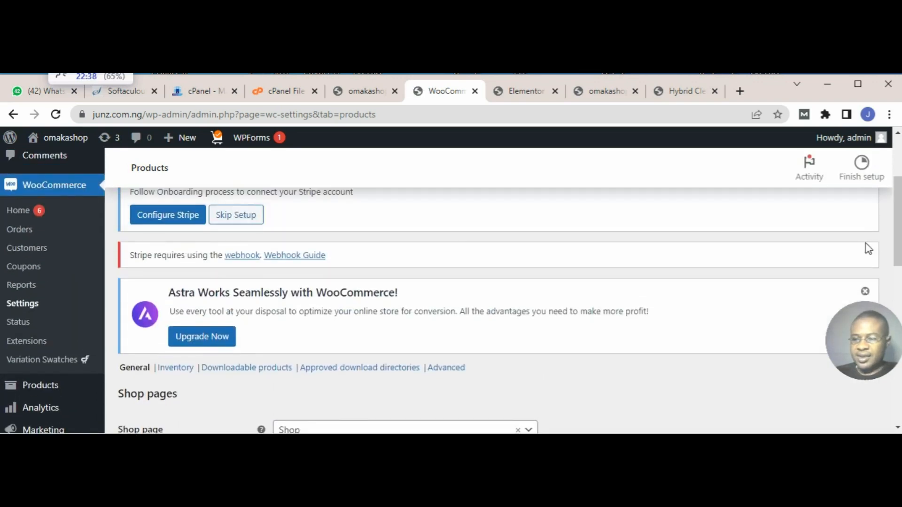
pyautogui.click(865, 291)
# Step: Enable redirecting to the cart page after successful addition and save the product settings
pyautogui.scroll(-4, 428, 362)
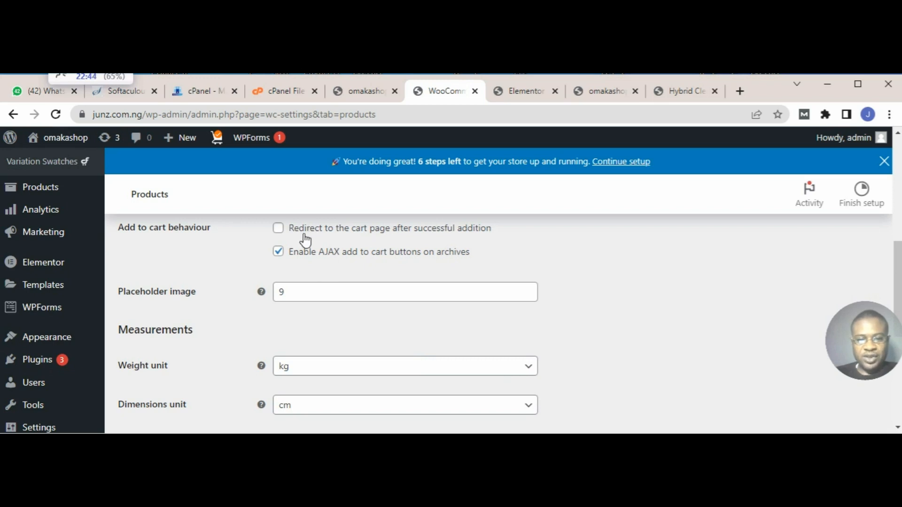
pyautogui.click(278, 229)
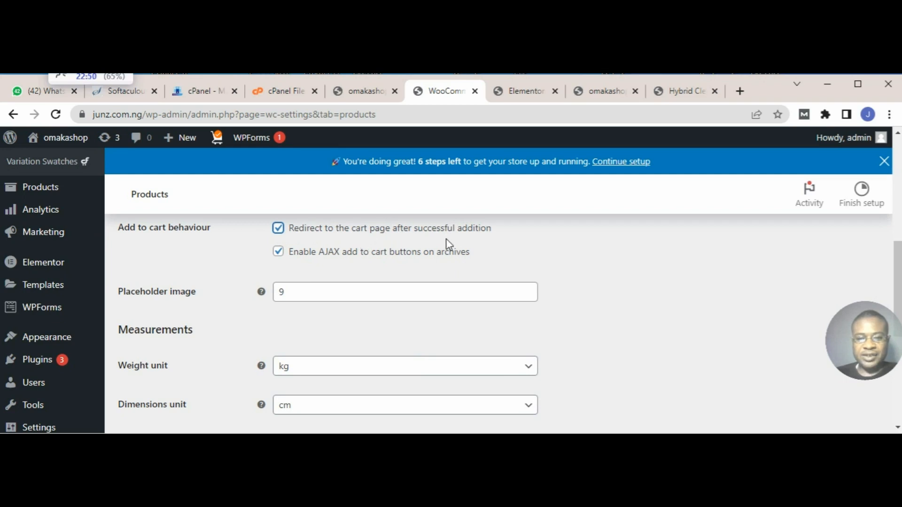
pyautogui.scroll(-8, 447, 244)
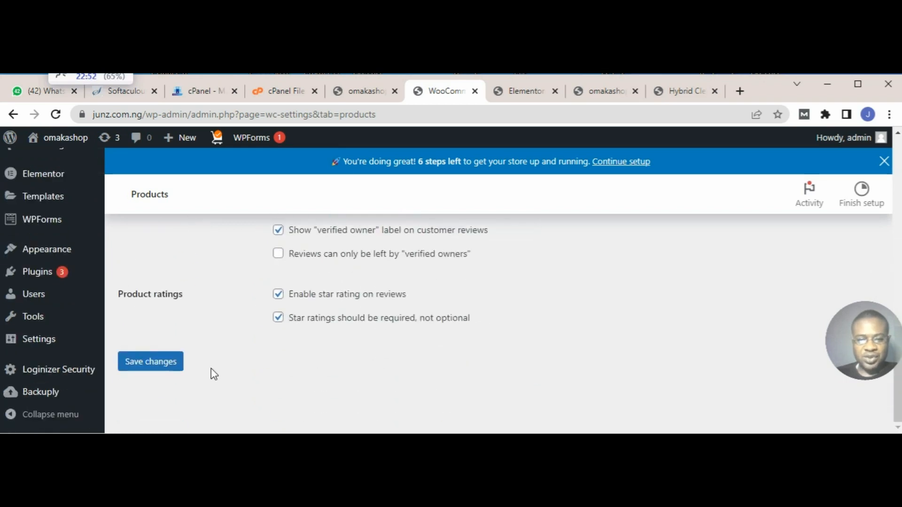
pyautogui.click(173, 365)
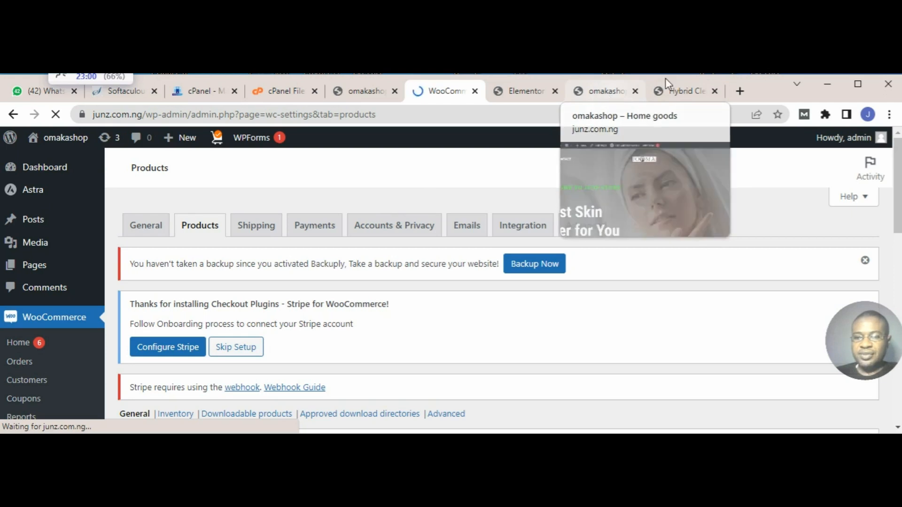
# Step: Open the Makeup Melting Cleanser page from the home page preview's product grid and add one unit to the cart
pyautogui.click(682, 94)
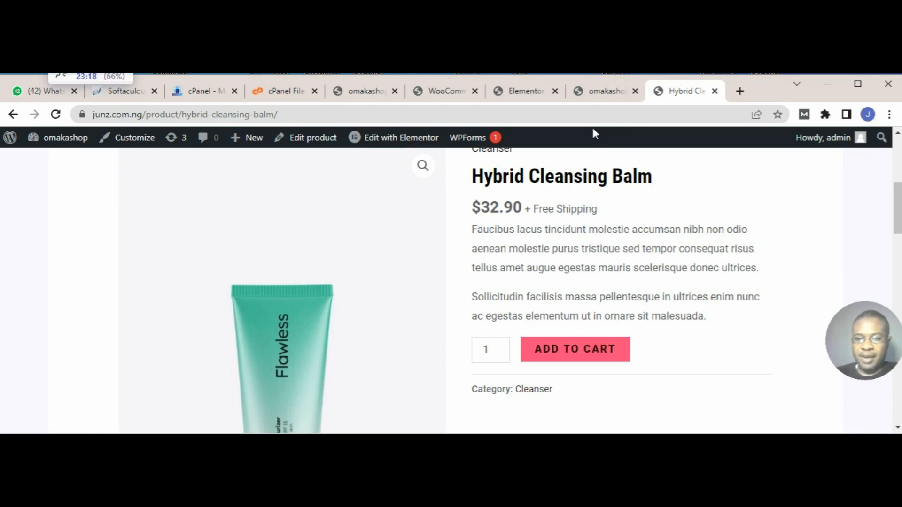
pyautogui.click(603, 92)
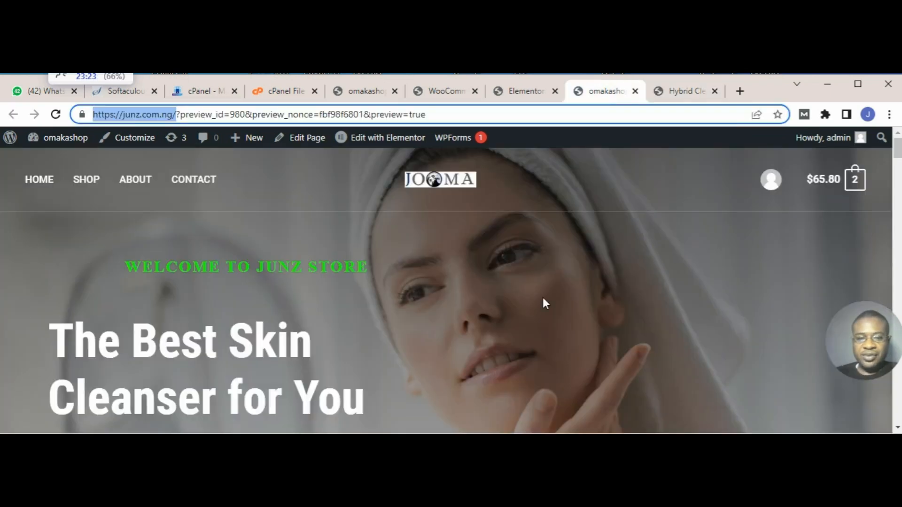
pyautogui.scroll(-10, 543, 301)
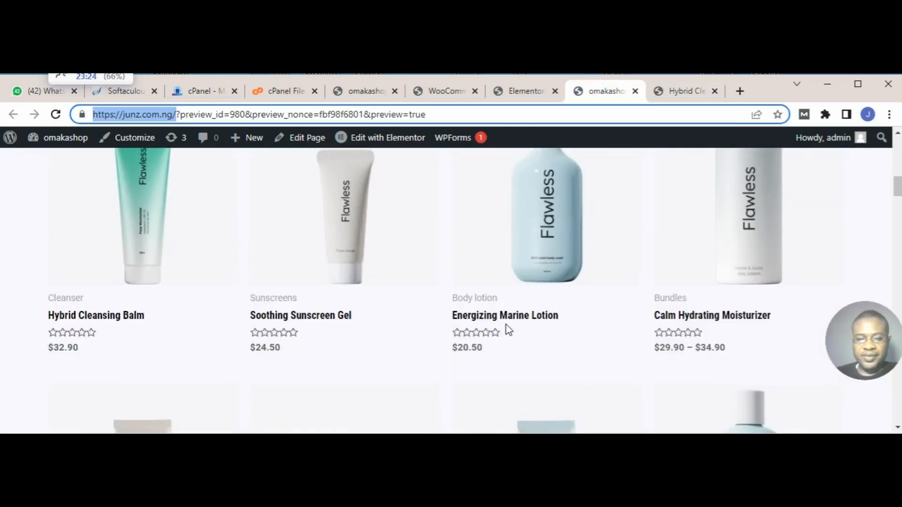
pyautogui.scroll(-4, 508, 330)
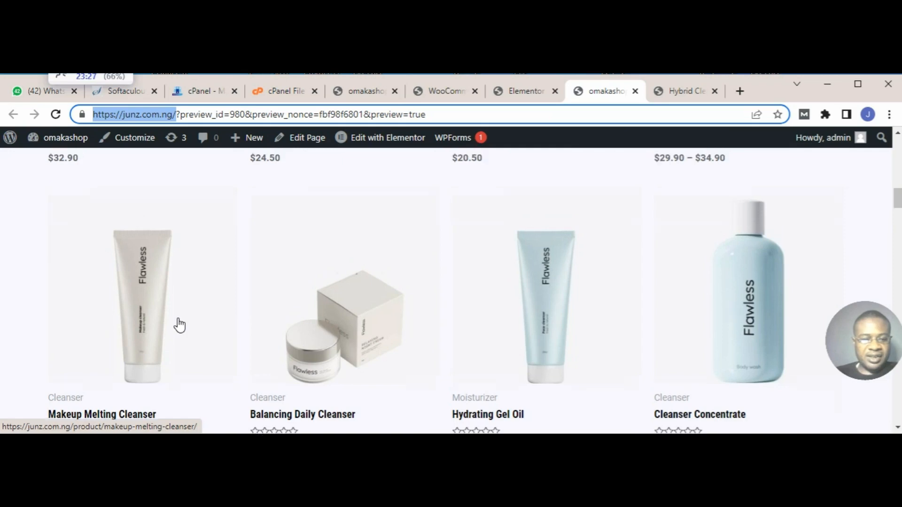
pyautogui.scroll(3, 180, 325)
pyautogui.scroll(-6, 180, 325)
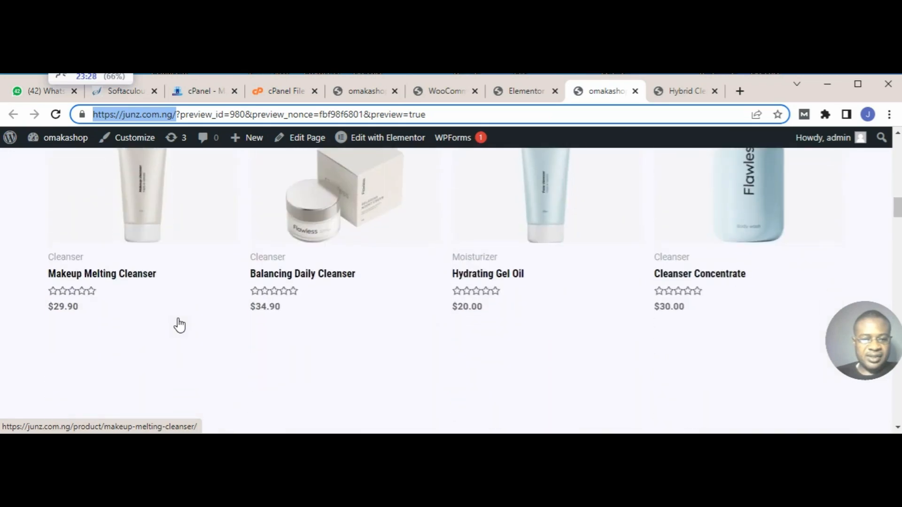
pyautogui.click(149, 232)
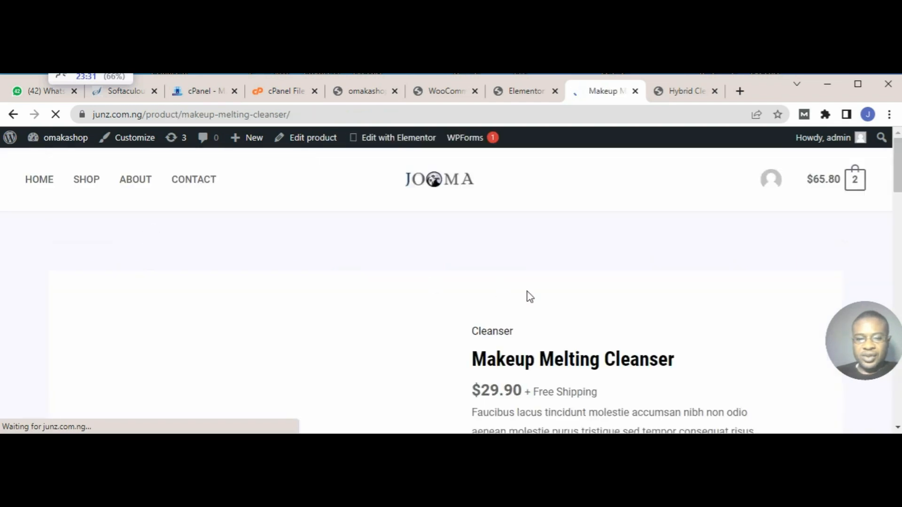
pyautogui.scroll(-5, 528, 291)
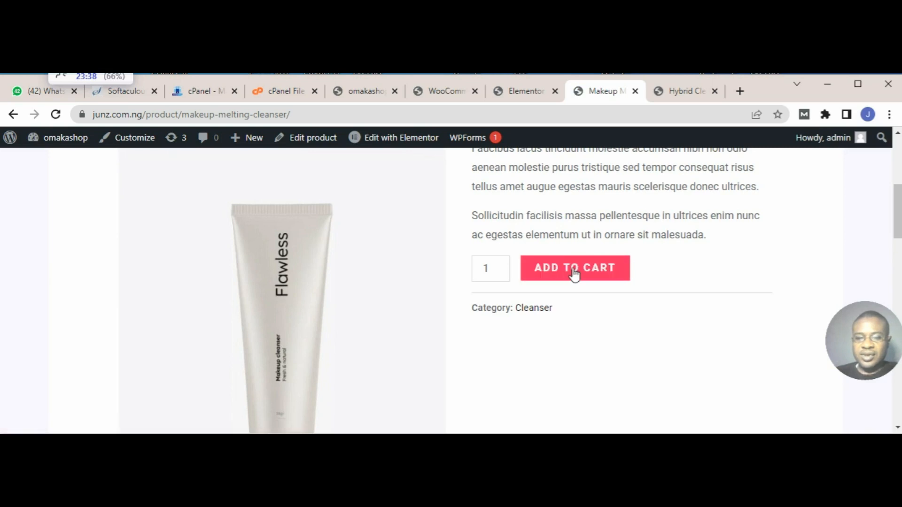
pyautogui.click(574, 275)
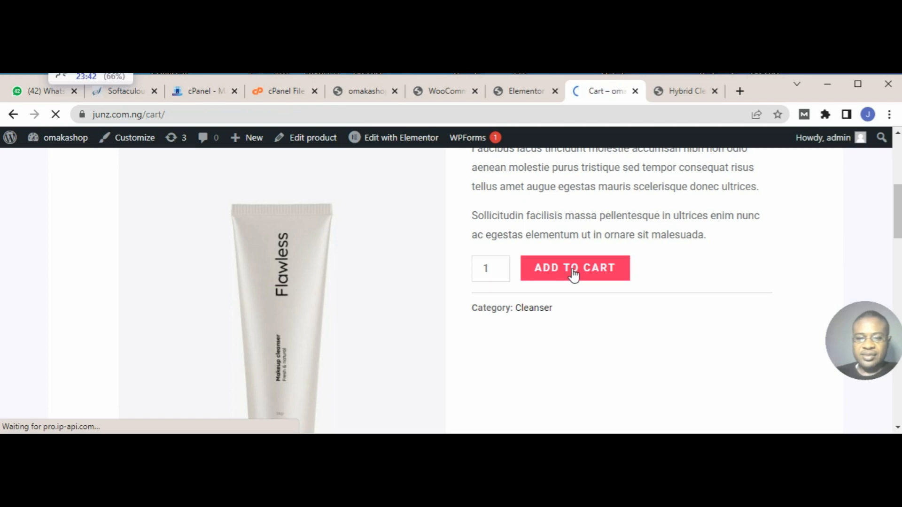
# Step: Review the cart's products and totals, and add one more Hybrid Cleansing Balm from its already open product page
pyautogui.scroll(-7, 570, 275)
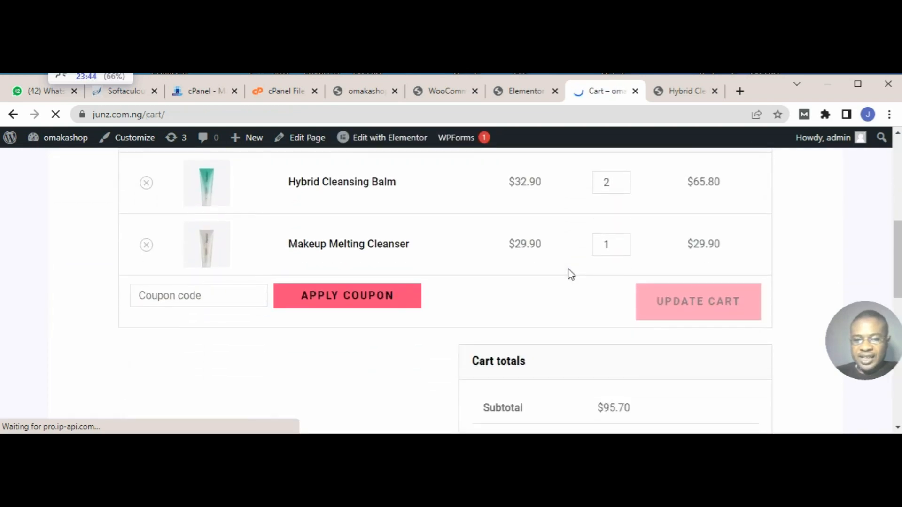
pyautogui.scroll(3, 570, 275)
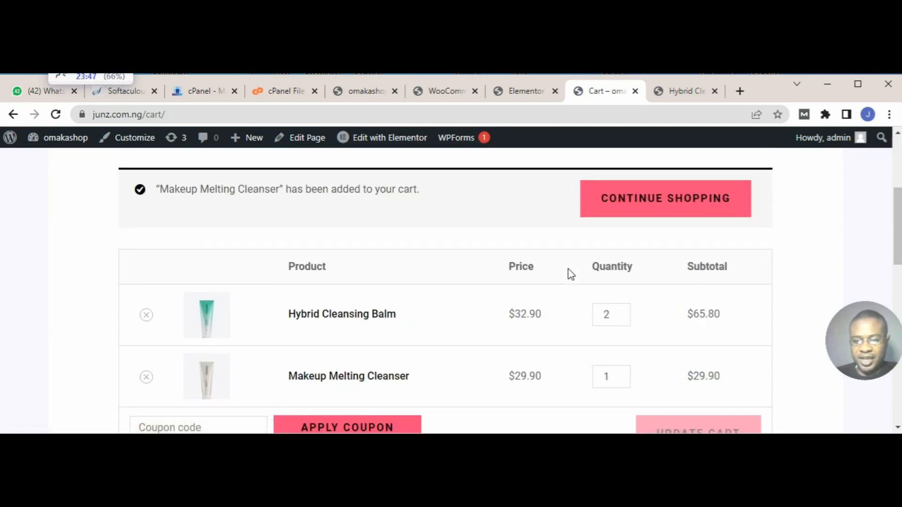
pyautogui.scroll(-4, 569, 273)
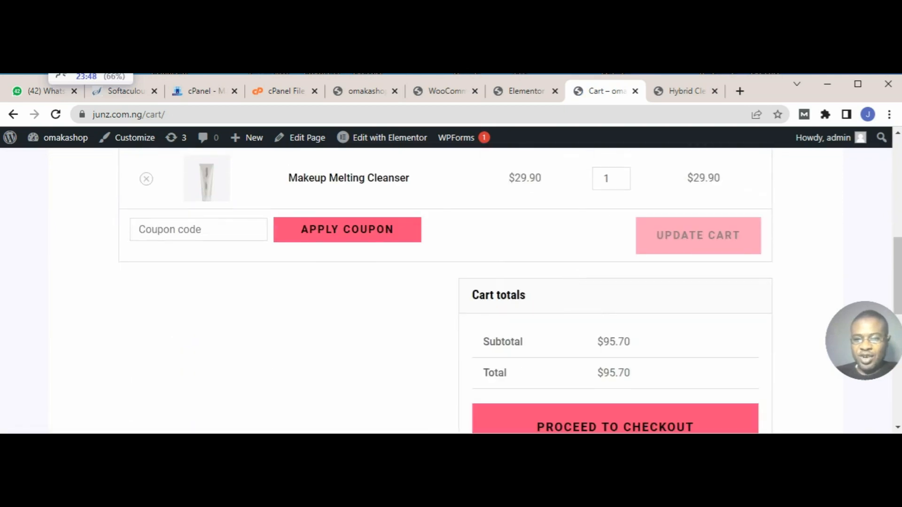
pyautogui.click(687, 91)
pyautogui.click(573, 364)
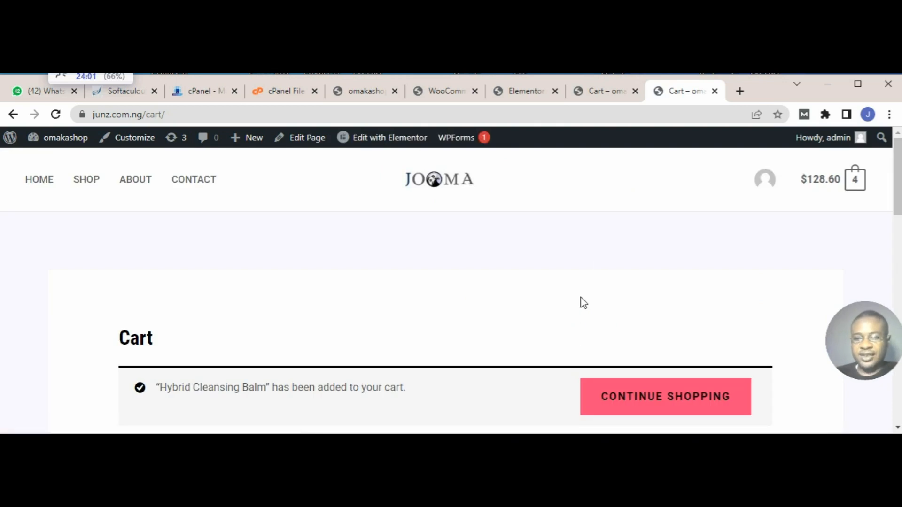
# Step: Proceed to checkout from the cart containing the Makeup Melting Cleanser and review the billing form, order summary and payment area
pyautogui.click(605, 91)
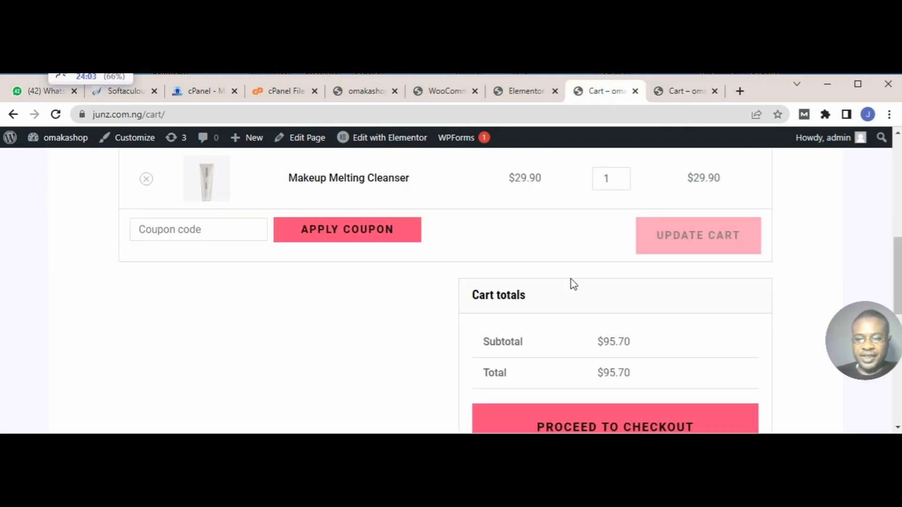
pyautogui.scroll(-1, 573, 294)
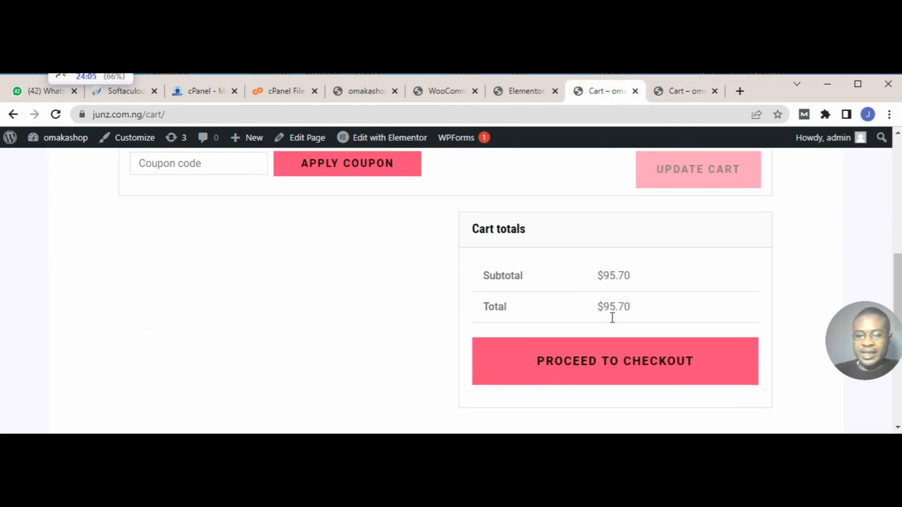
pyautogui.click(592, 364)
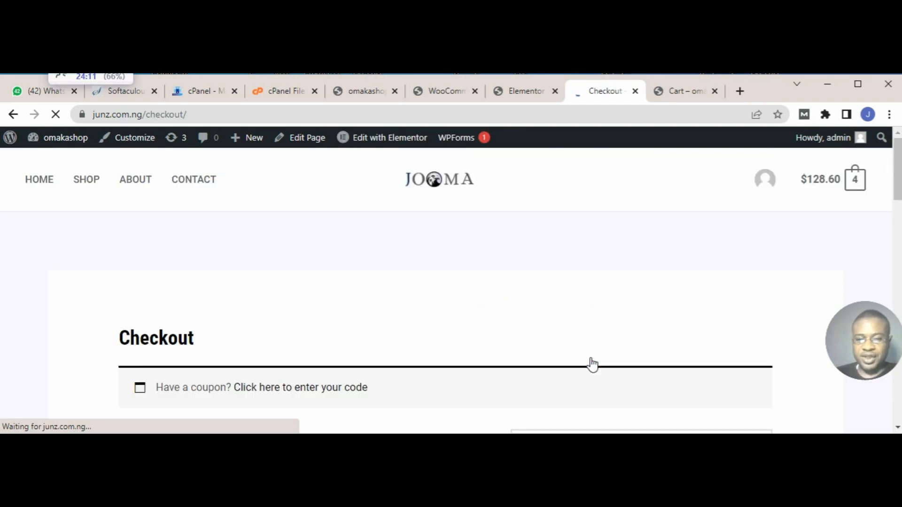
pyautogui.scroll(-5, 592, 365)
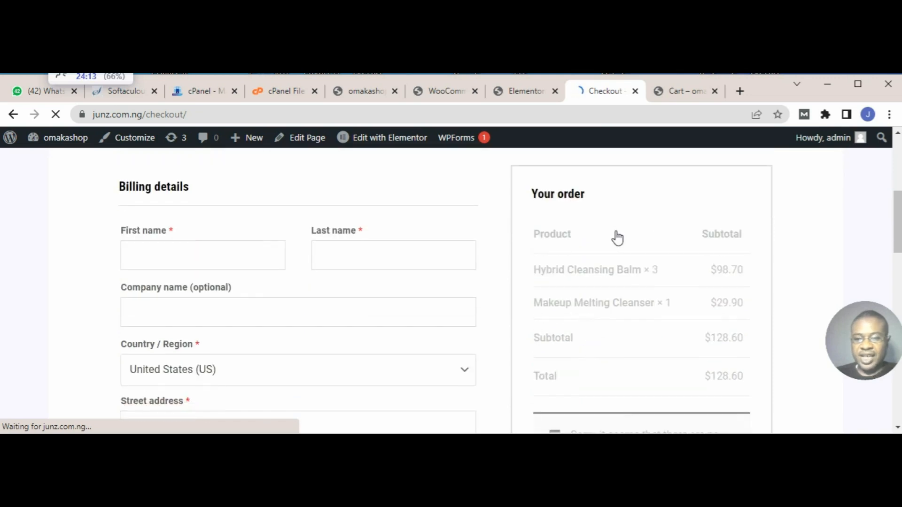
pyautogui.scroll(-4, 622, 264)
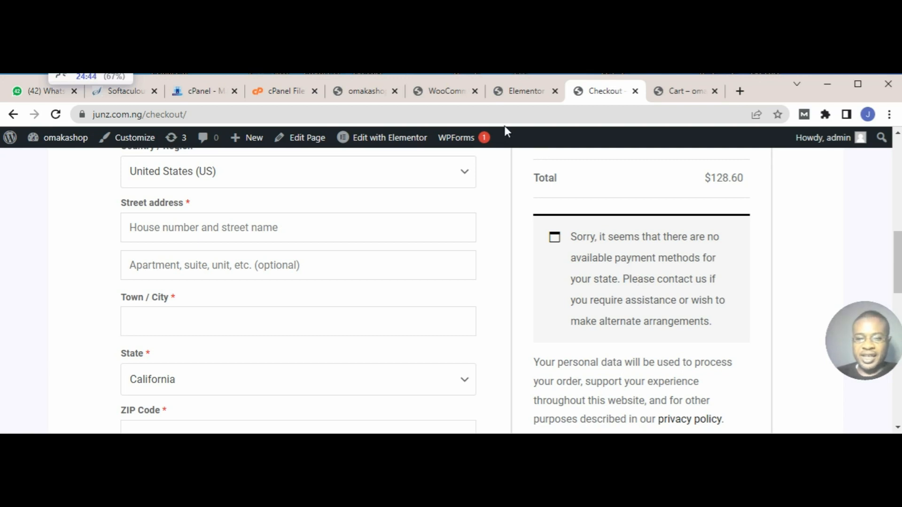
# Step: Open the Payments section of the WooCommerce settings and review the installed payment methods from Stripe Card Processing to Cash on delivery
pyautogui.click(453, 98)
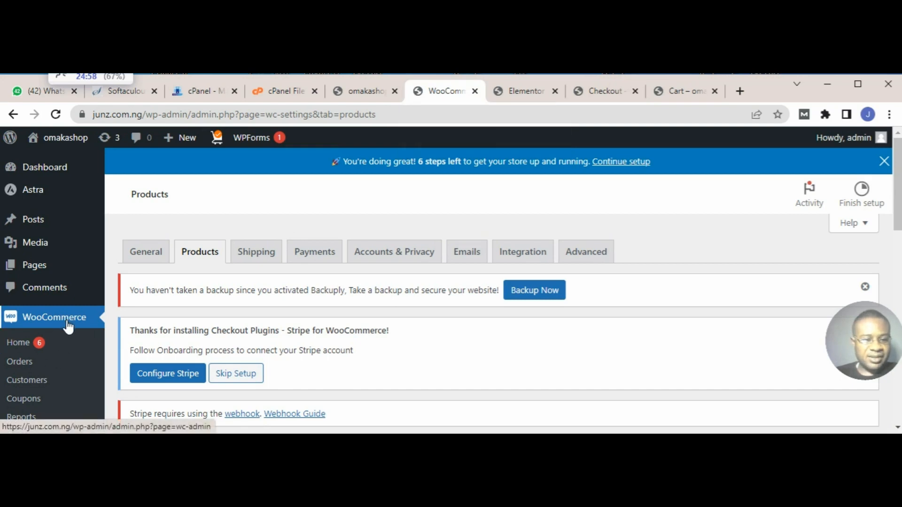
pyautogui.scroll(-2, 68, 326)
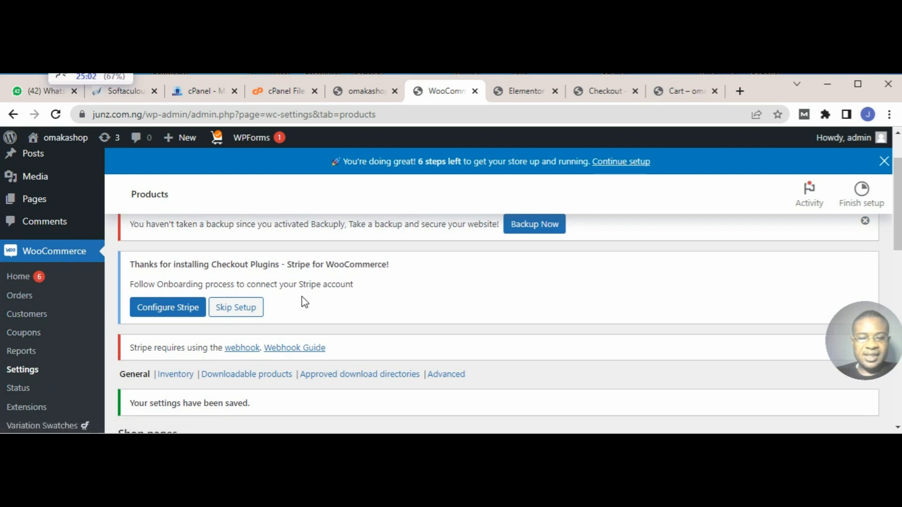
pyautogui.scroll(2, 302, 300)
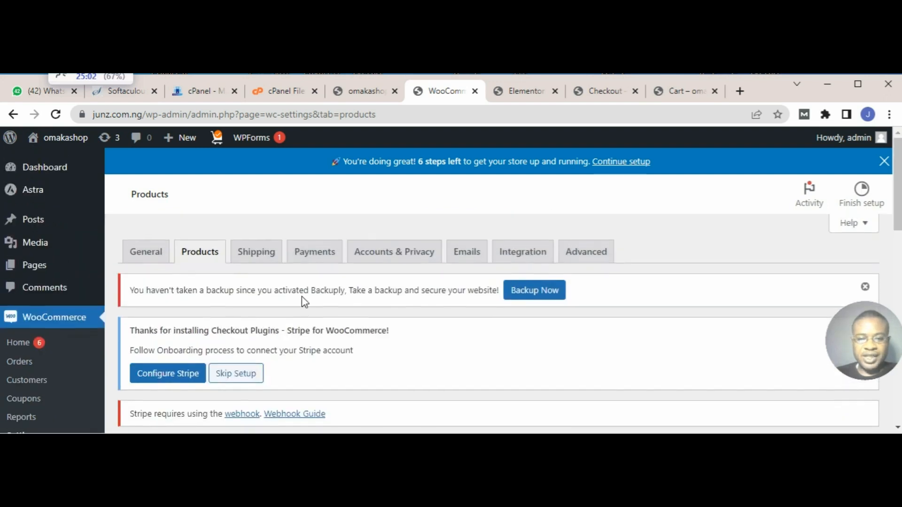
pyautogui.click(316, 259)
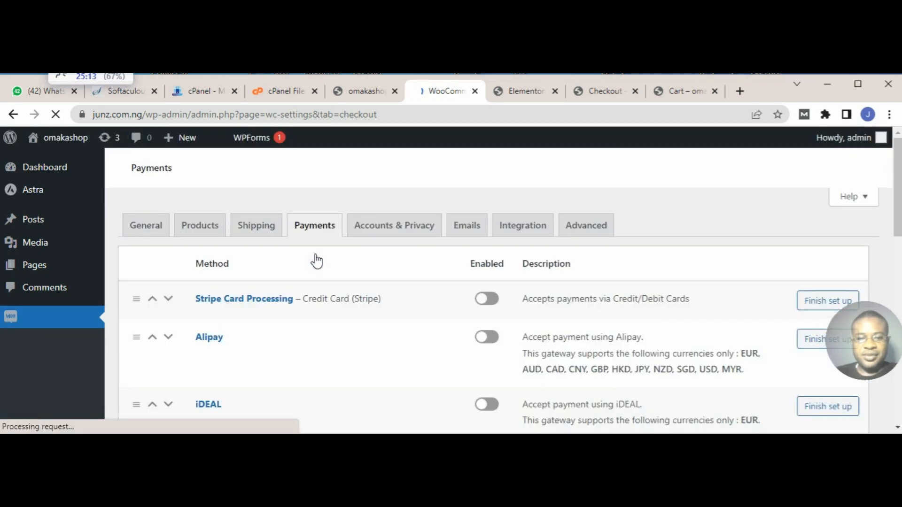
pyautogui.scroll(-4, 441, 342)
pyautogui.scroll(-3, 457, 352)
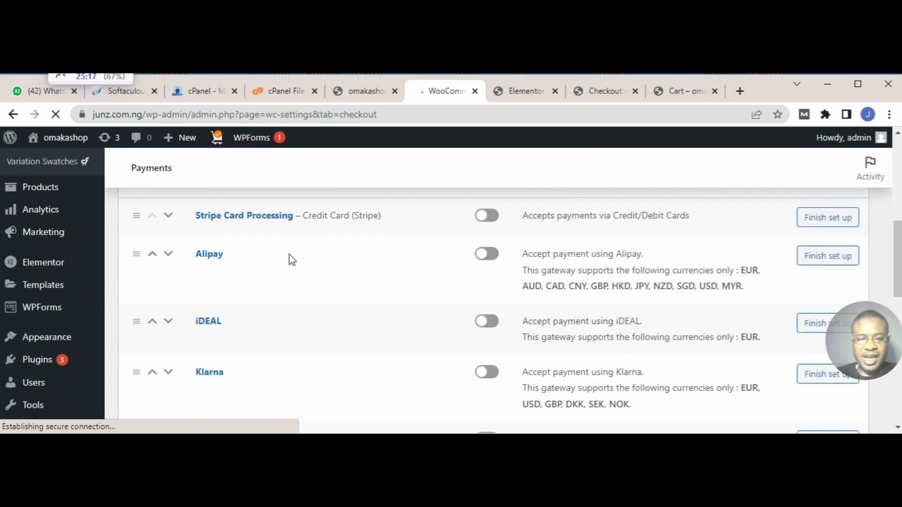
pyautogui.scroll(-5, 329, 380)
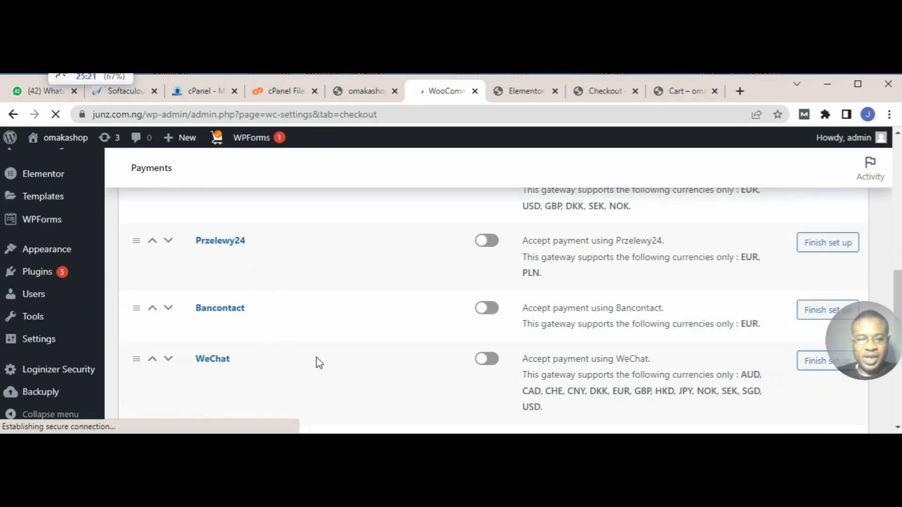
pyautogui.scroll(-3, 318, 363)
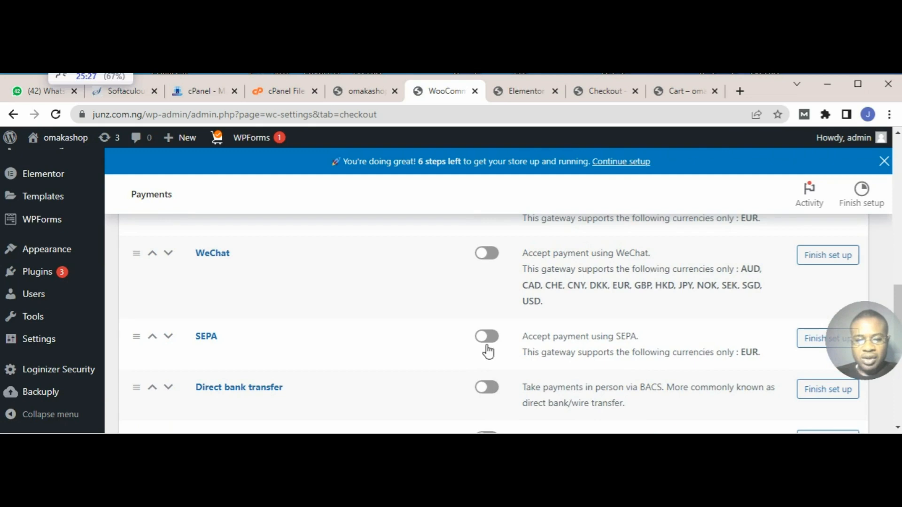
pyautogui.scroll(-2, 481, 407)
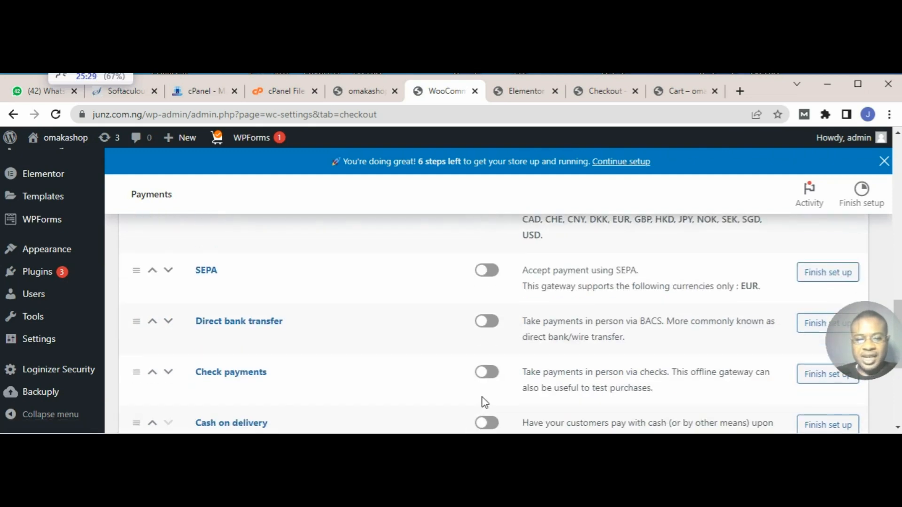
pyautogui.scroll(-3, 486, 389)
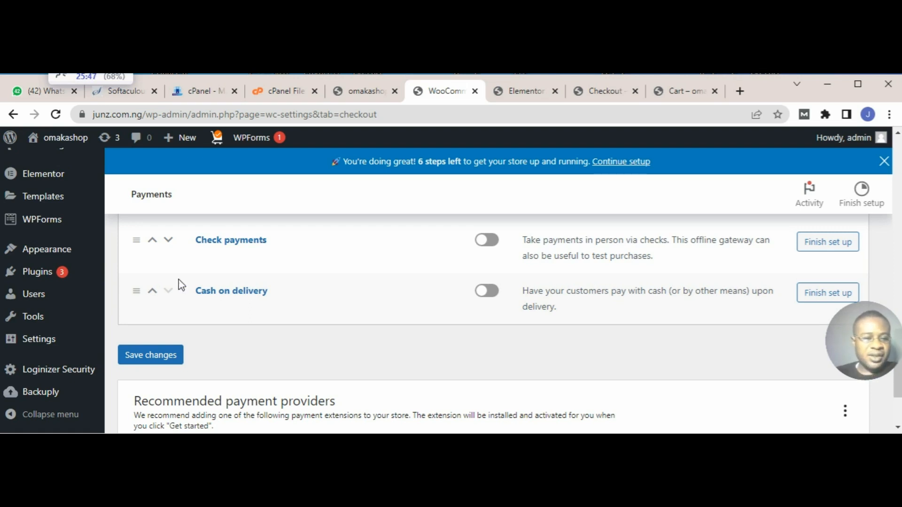
# Step: Search the WordPress plugin directory for PAYSTACK
pyautogui.moveTo(45, 276)
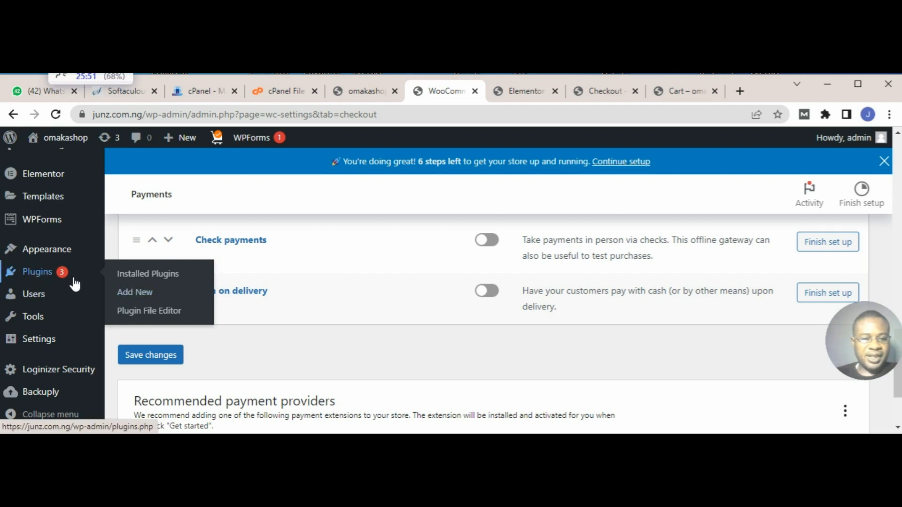
pyautogui.click(142, 293)
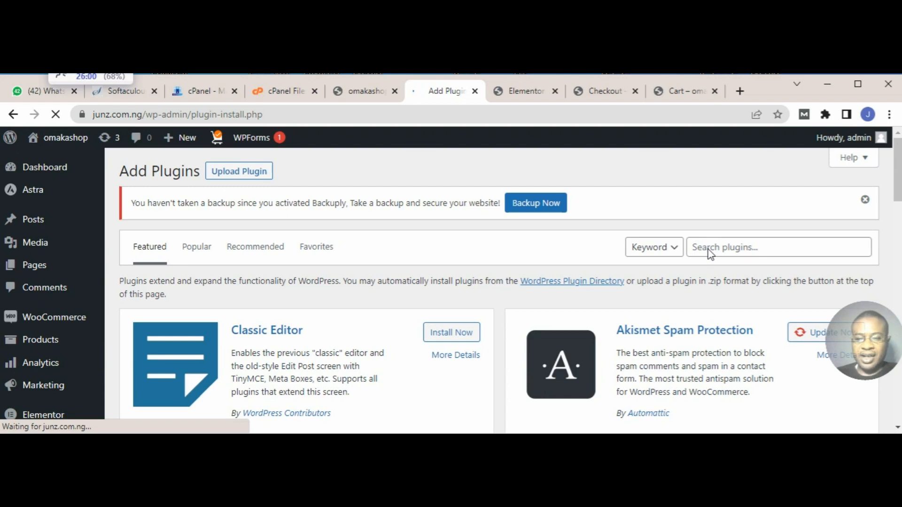
pyautogui.click(714, 253)
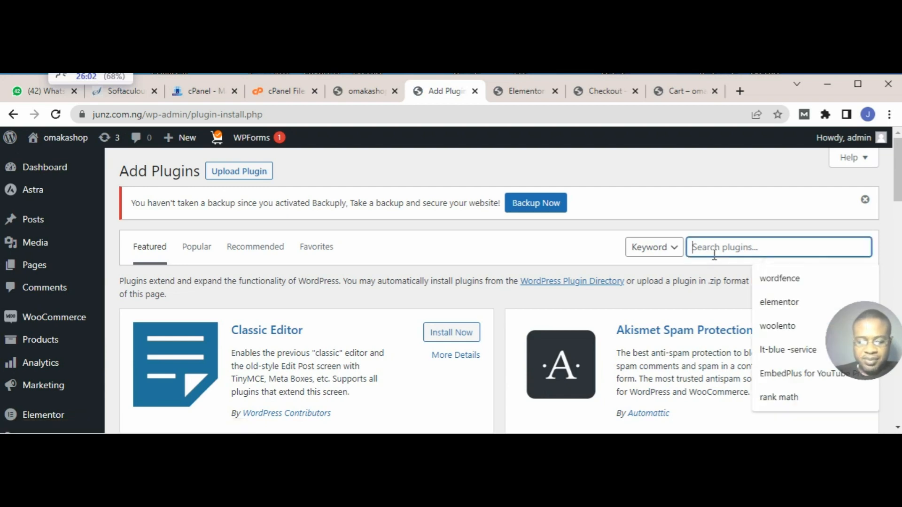
pyautogui.write('PAY')
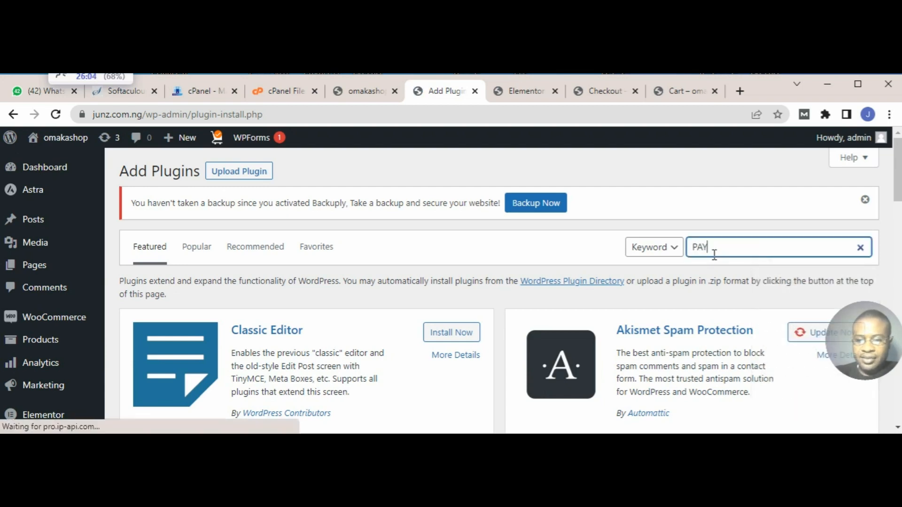
pyautogui.write('STACK')
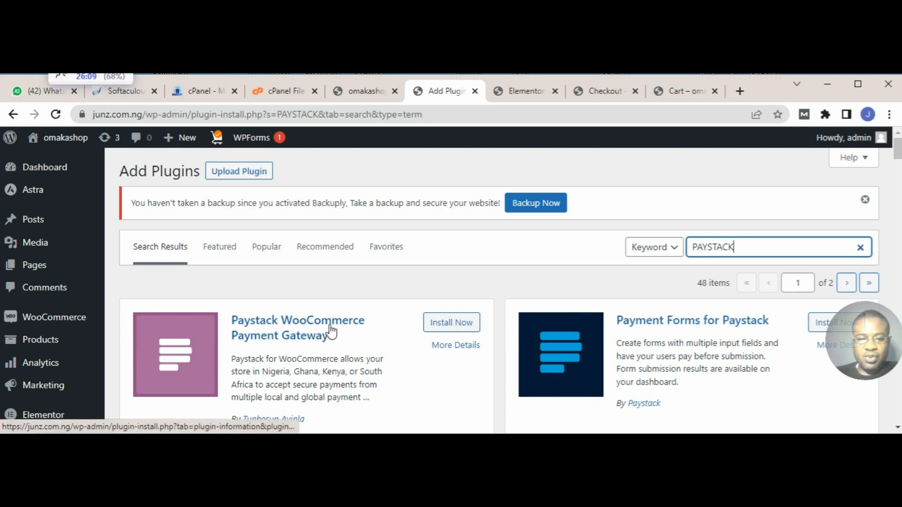
# Step: Install and activate the Paystack WooCommerce Payment Gateway plugin
pyautogui.click(448, 330)
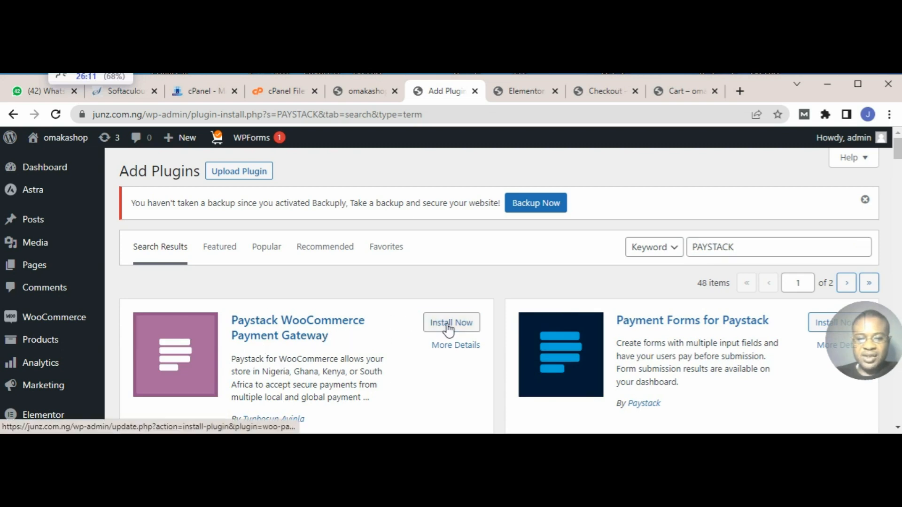
pyautogui.scroll(-2, 448, 331)
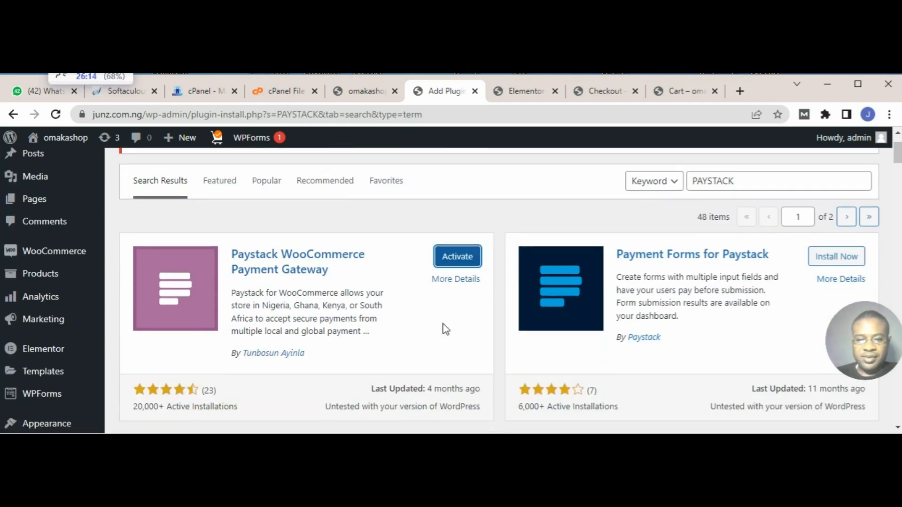
pyautogui.click(462, 258)
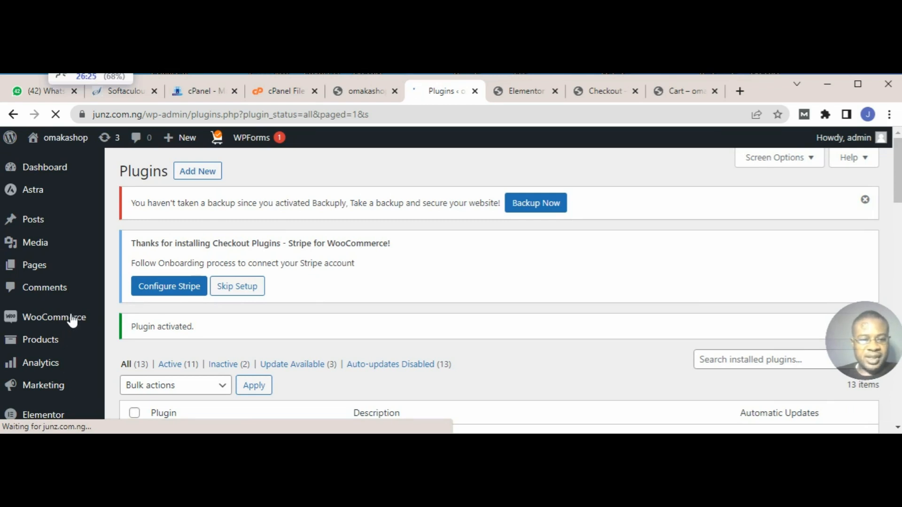
# Step: Enable Paystack debit/credit card payments in the Payments section of the WooCommerce settings
pyautogui.moveTo(68, 316)
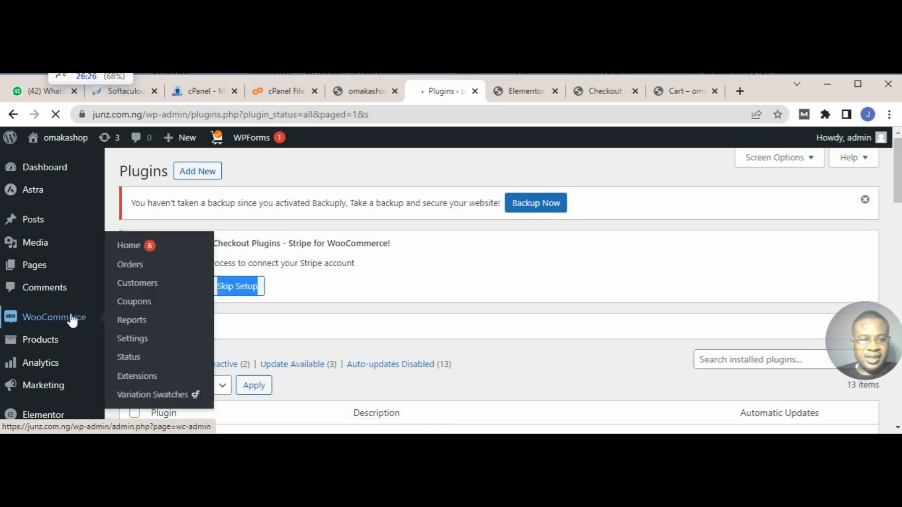
pyautogui.click(141, 341)
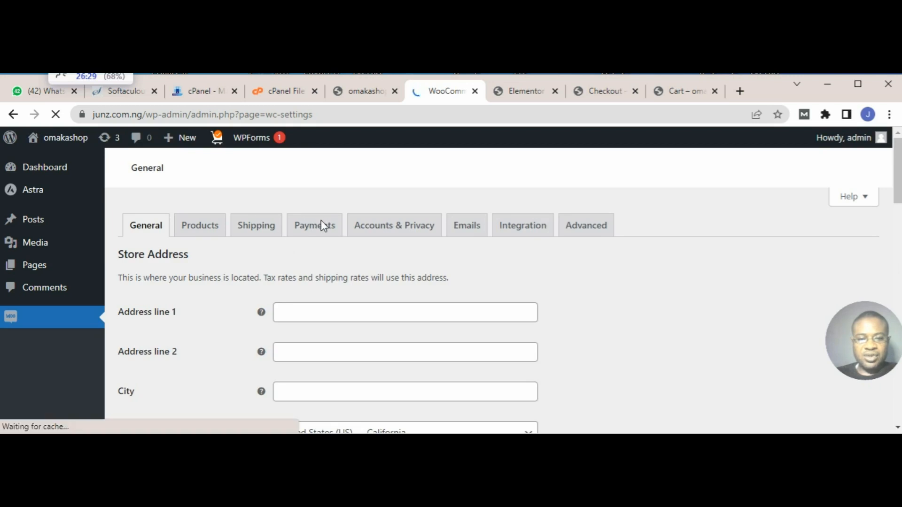
pyautogui.click(324, 234)
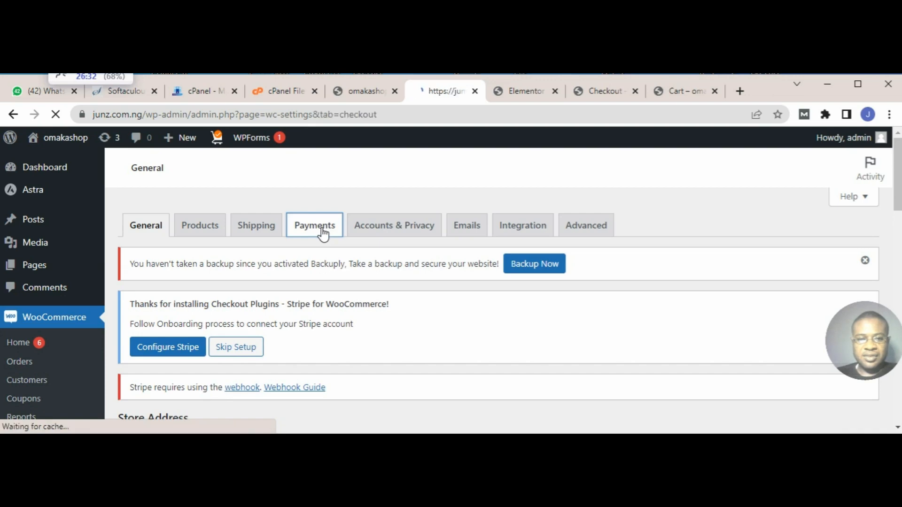
pyautogui.scroll(-8, 321, 263)
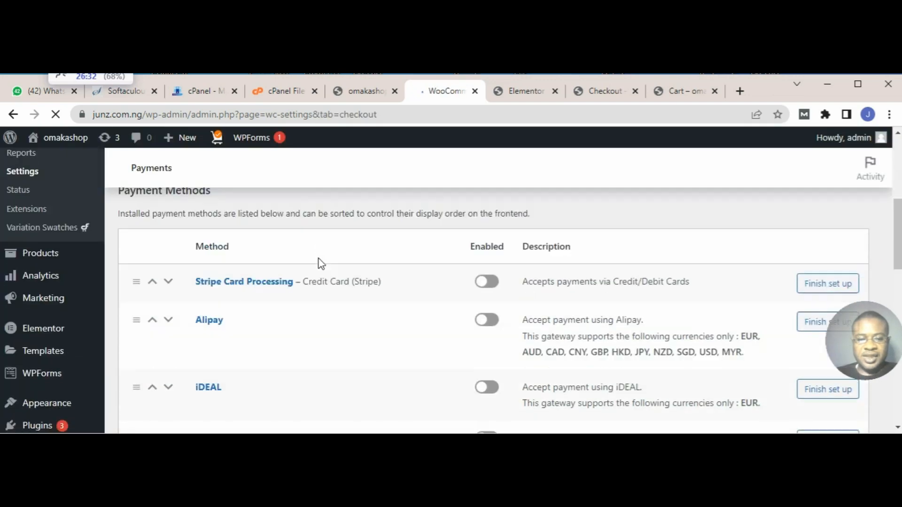
pyautogui.scroll(-6, 321, 263)
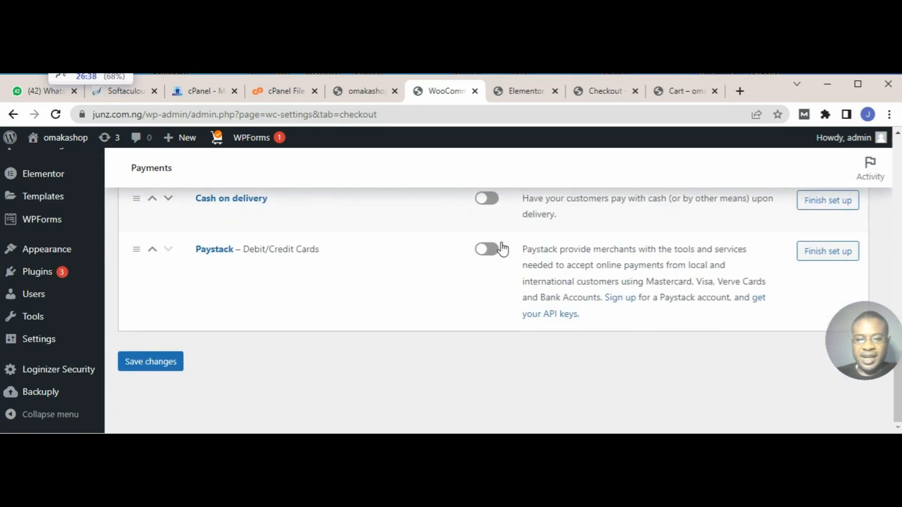
pyautogui.click(488, 257)
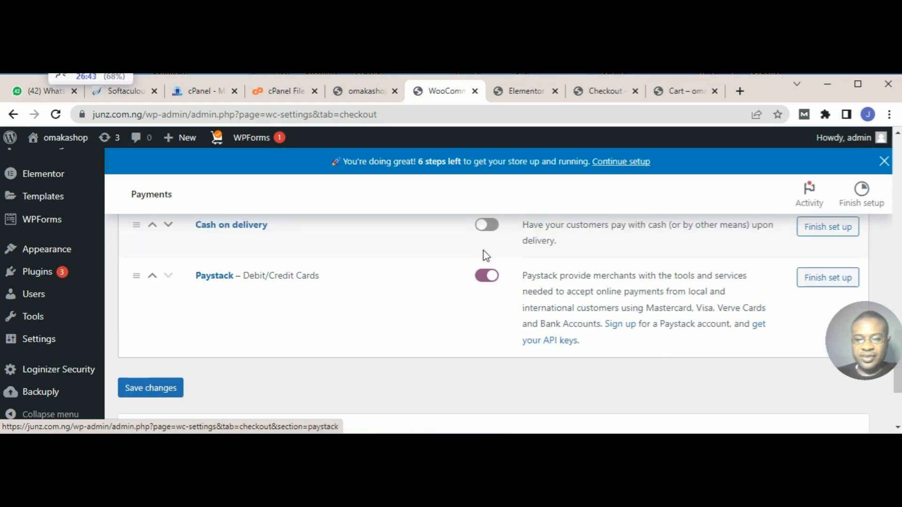
# Step: Open the Paystack payment method's setup page and look over the notices about test mode and merchant details
pyautogui.click(828, 278)
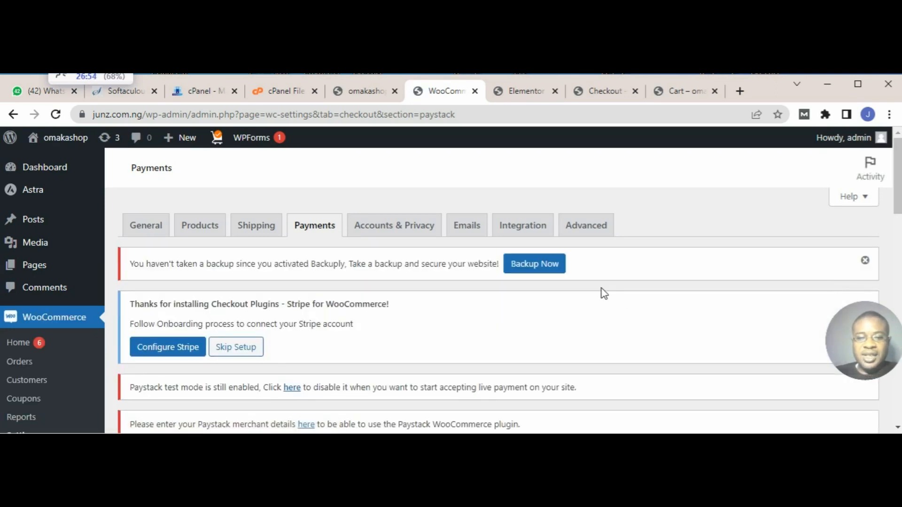
pyautogui.scroll(-2, 483, 323)
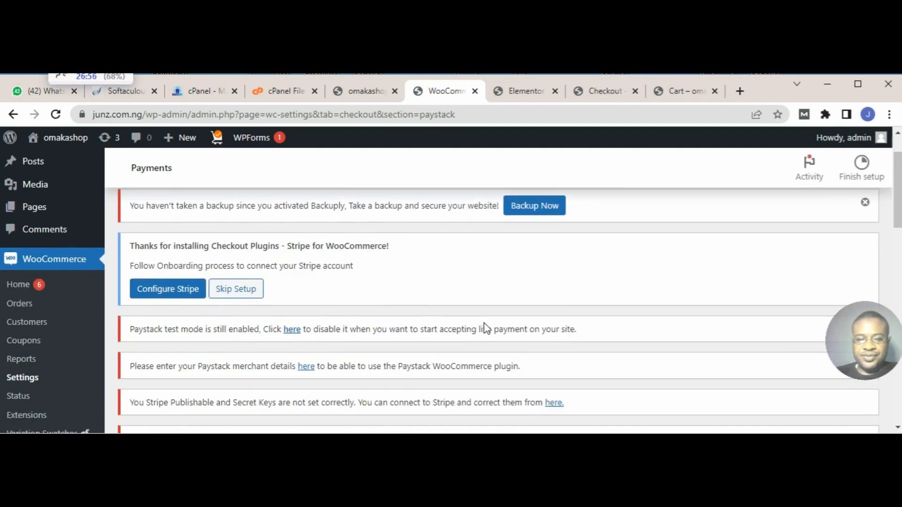
pyautogui.scroll(2, 484, 322)
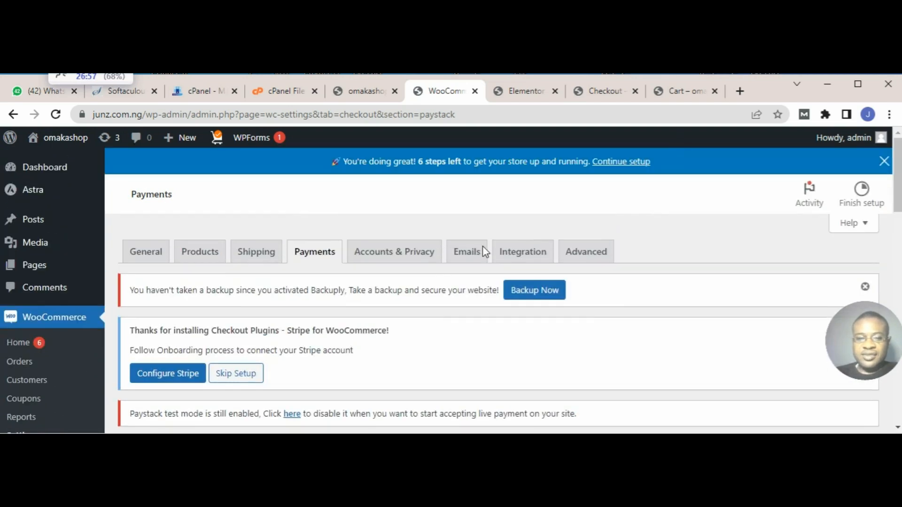
# Step: Look over the Paystack gateway options, from the webhook URL through the title, description, test mode and payment option
pyautogui.scroll(-4, 483, 250)
pyautogui.scroll(-4, 444, 271)
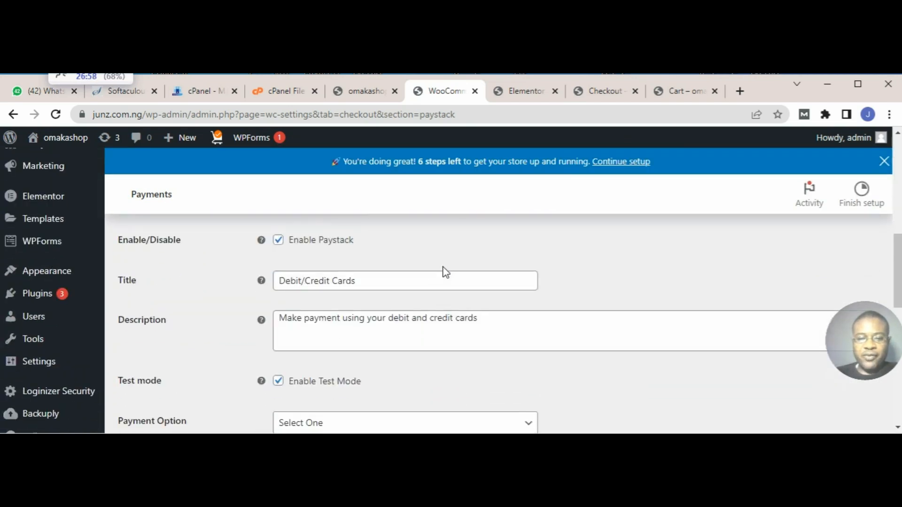
pyautogui.scroll(3, 441, 302)
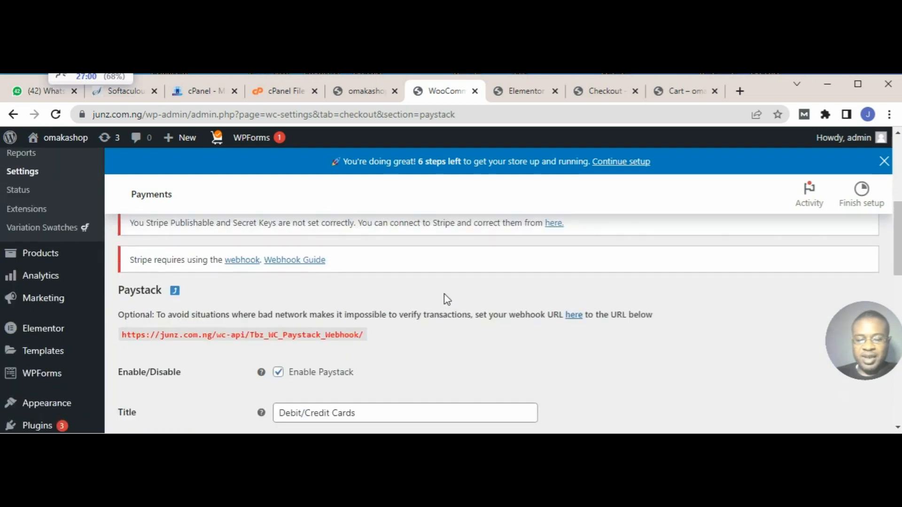
# Step: View the store's cart totals, then examine the order summary and payment section on the checkout page
pyautogui.click(683, 92)
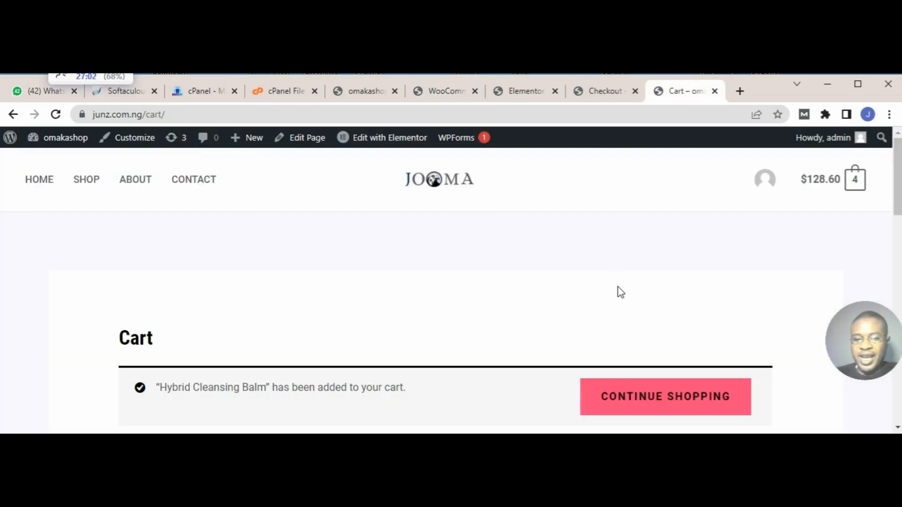
pyautogui.scroll(-6, 618, 291)
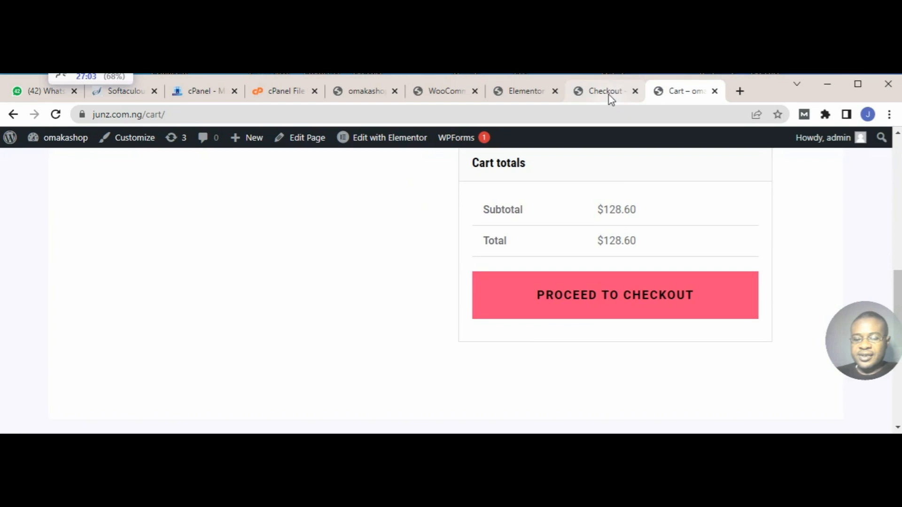
pyautogui.click(607, 94)
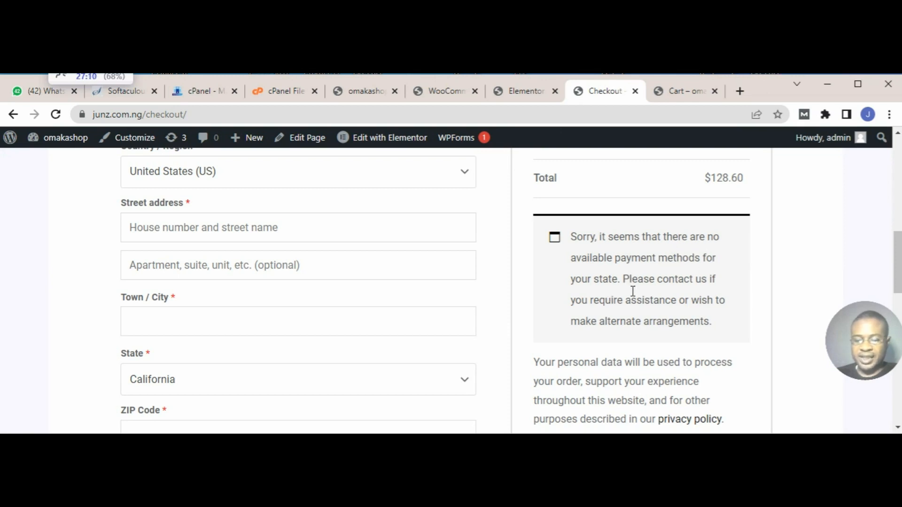
pyautogui.scroll(5, 632, 292)
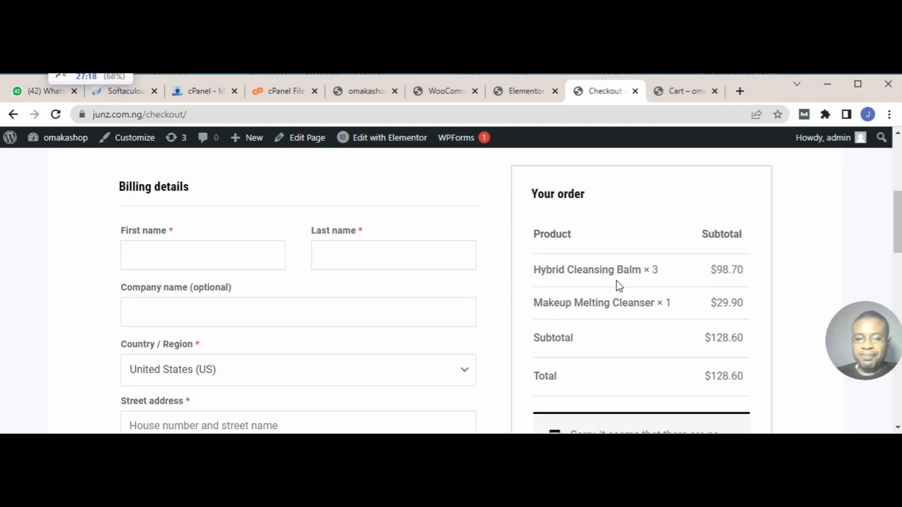
pyautogui.scroll(-3, 615, 282)
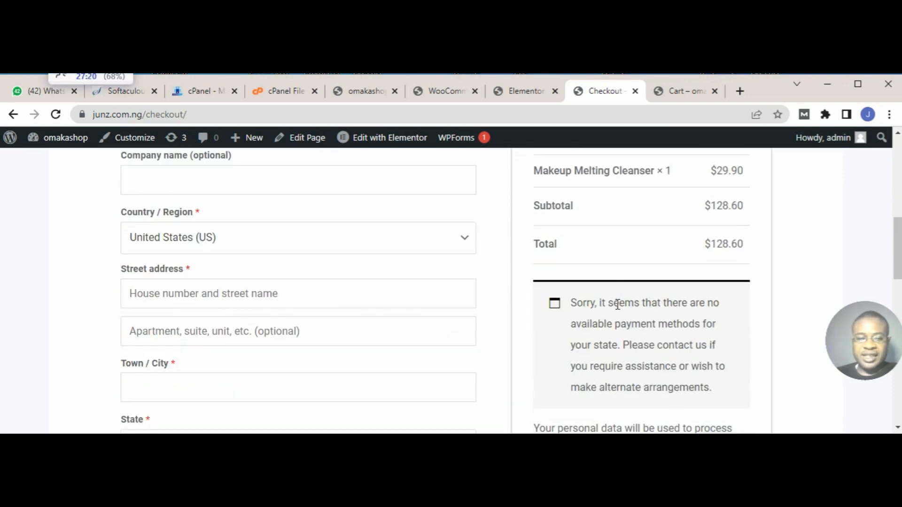
# Step: Reload the checkout page and check which payment methods are offered beneath the order total
pyautogui.click(56, 114)
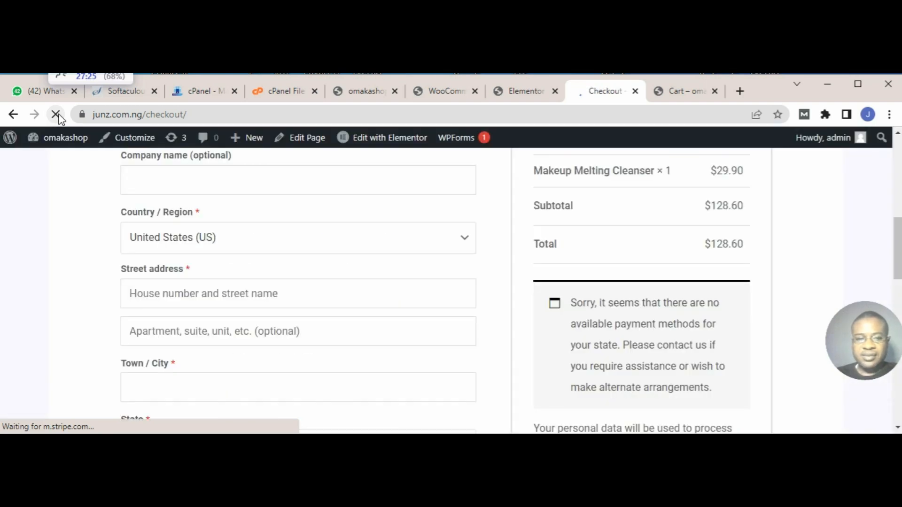
pyautogui.scroll(-8, 519, 249)
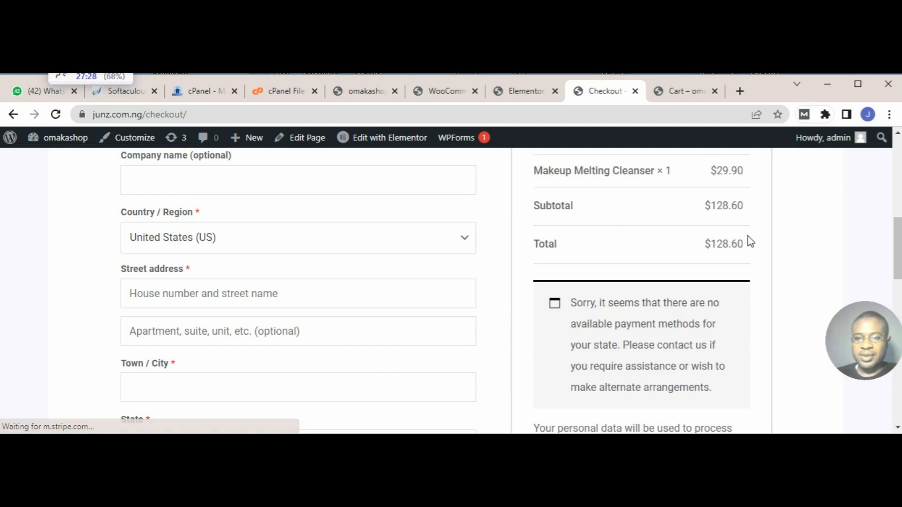
pyautogui.scroll(-3, 752, 234)
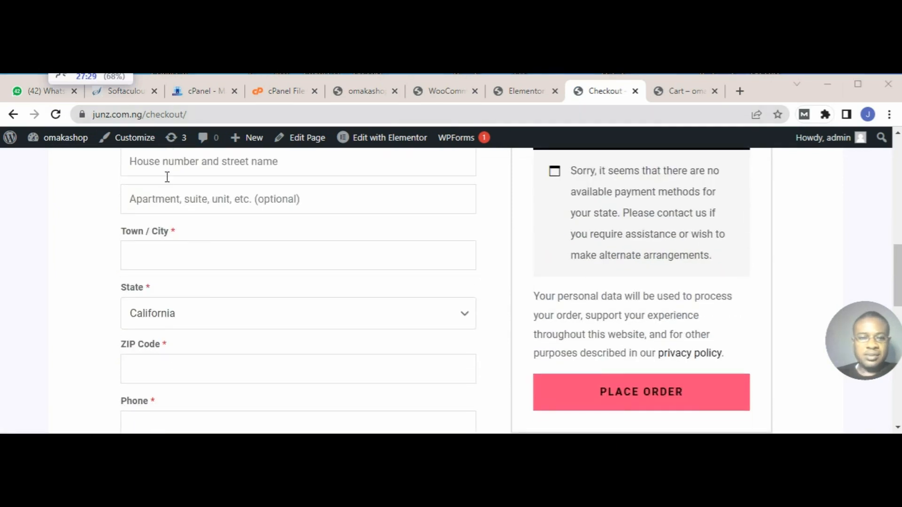
pyautogui.click(57, 115)
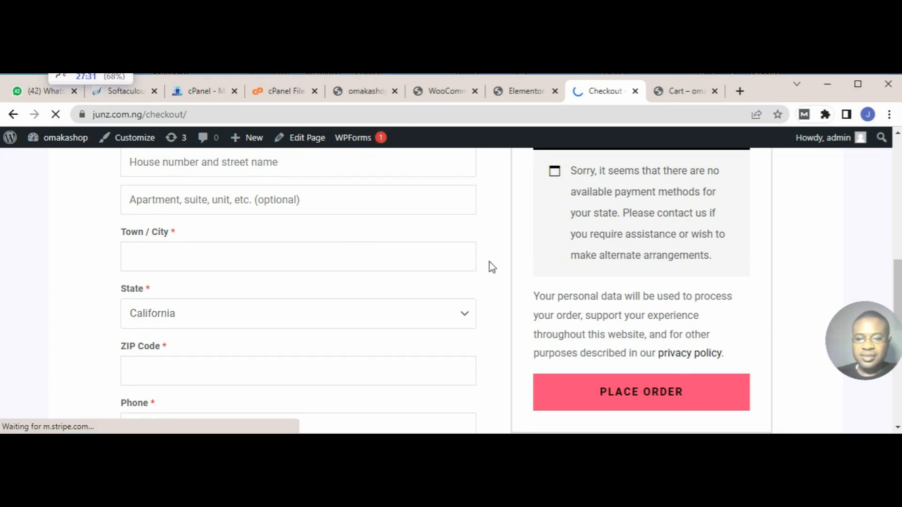
pyautogui.scroll(4, 490, 266)
pyautogui.scroll(1, 379, 253)
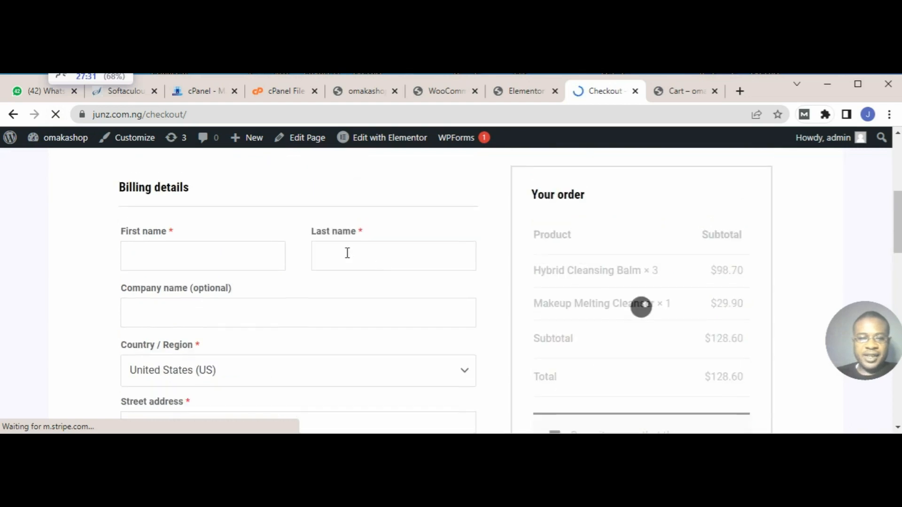
pyautogui.click(235, 260)
pyautogui.scroll(-5, 642, 297)
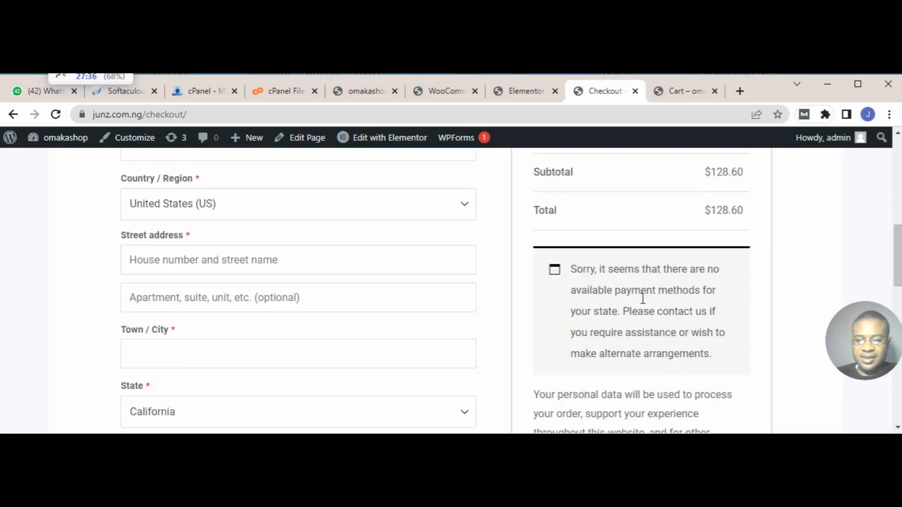
pyautogui.scroll(2, 642, 299)
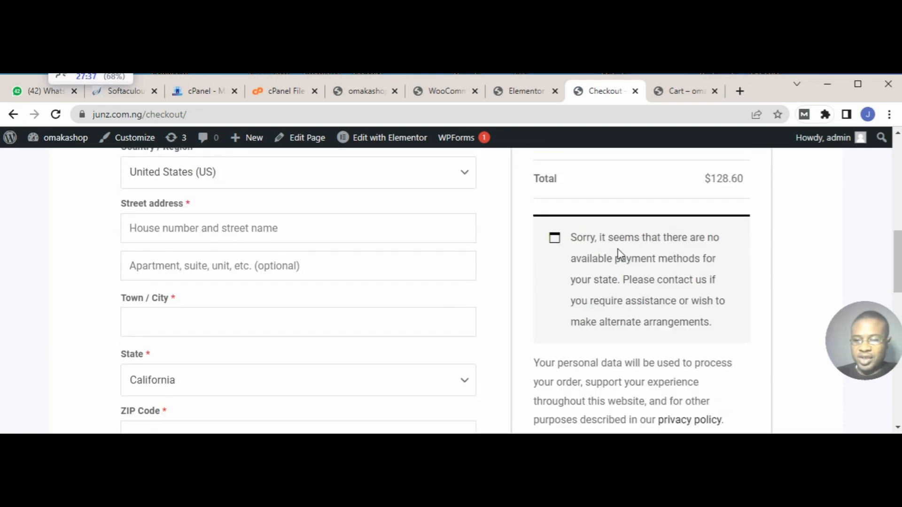
# Step: Fill in the checkout billing details from the first saved address suggestion and review the completed form and payment section
pyautogui.scroll(4, 438, 263)
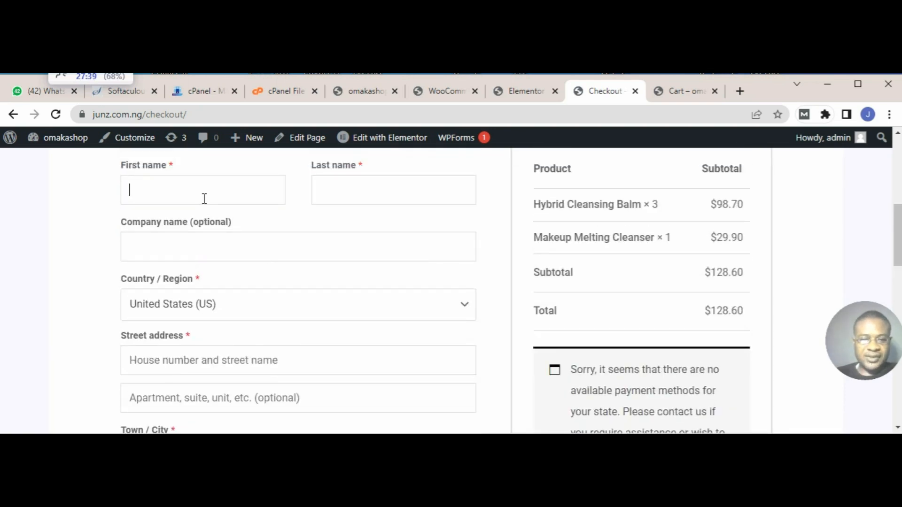
pyautogui.click(244, 194)
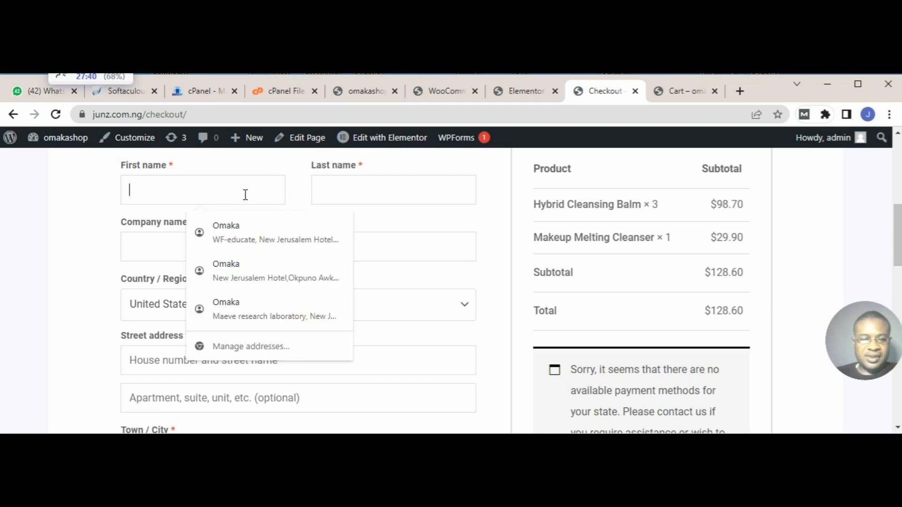
pyautogui.click(239, 226)
pyautogui.scroll(-5, 423, 288)
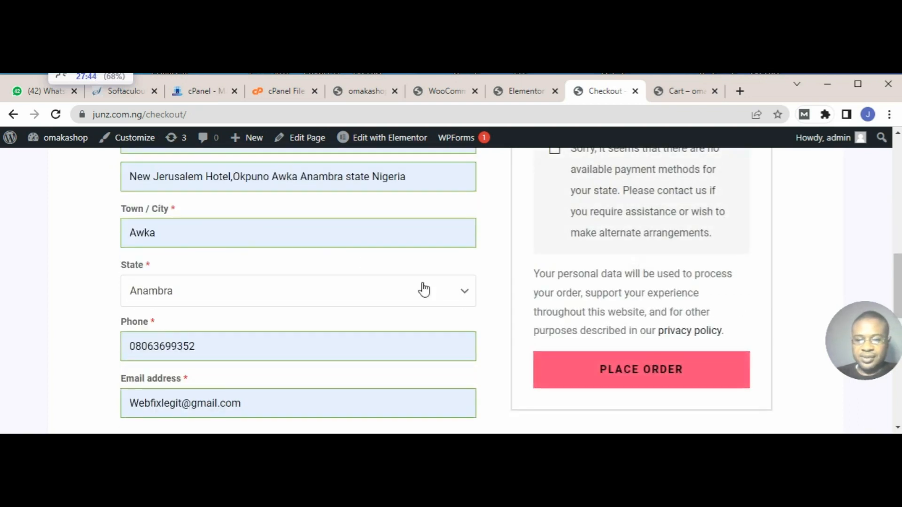
pyautogui.scroll(3, 629, 306)
pyautogui.scroll(-4, 628, 306)
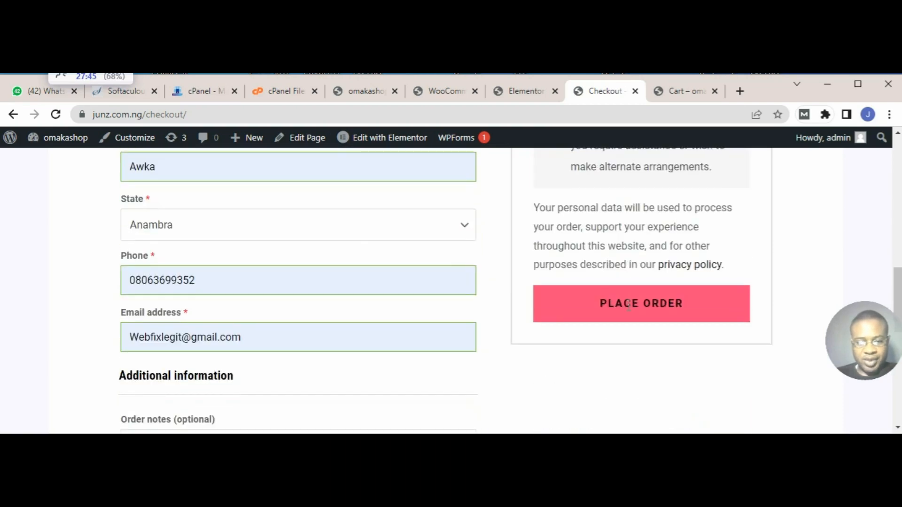
pyautogui.scroll(-3, 628, 306)
pyautogui.scroll(5, 626, 277)
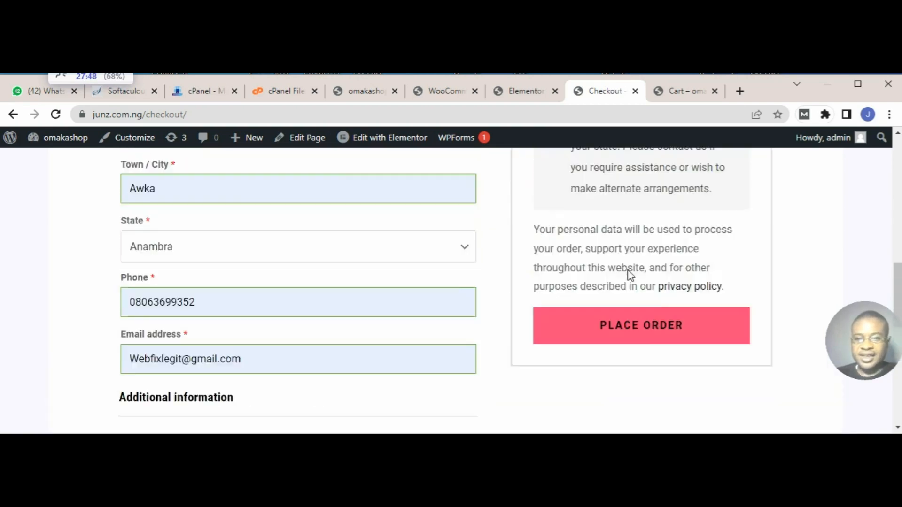
# Step: Review the Paystack gateway settings in WooCommerce and save them with Paystack and test mode enabled
pyautogui.click(446, 91)
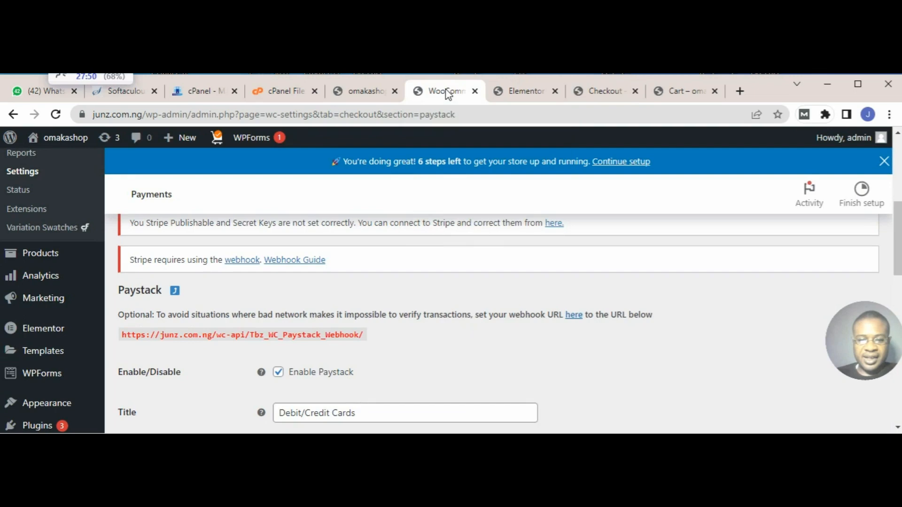
pyautogui.scroll(-3, 466, 314)
pyautogui.scroll(3, 466, 314)
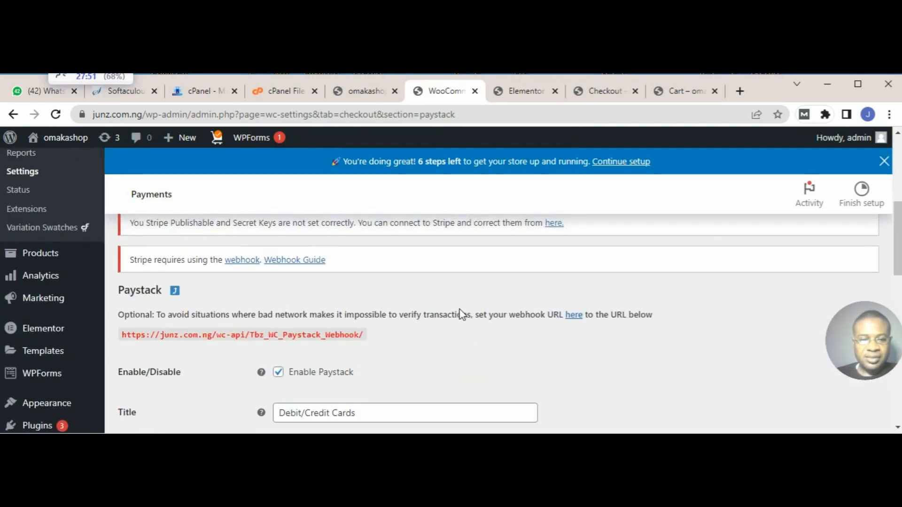
pyautogui.scroll(-3, 391, 330)
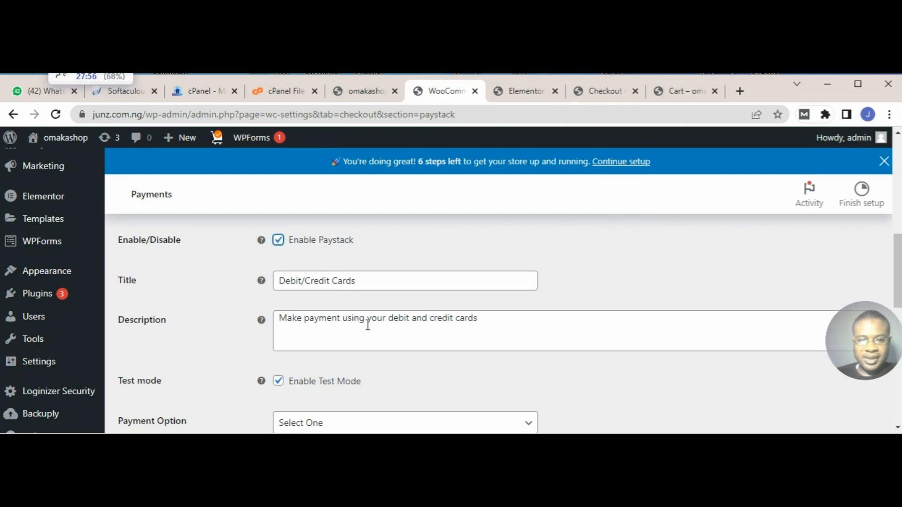
pyautogui.scroll(-7, 364, 323)
pyautogui.scroll(-3, 361, 319)
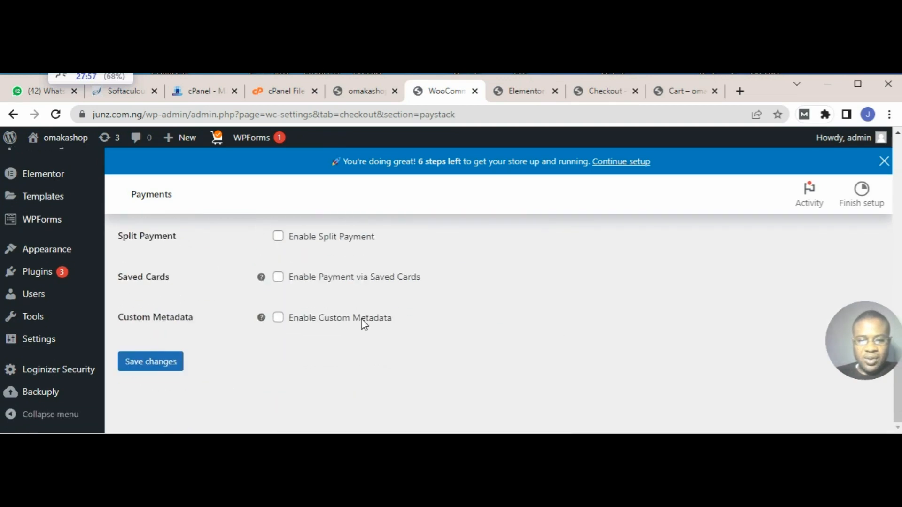
pyautogui.scroll(3, 364, 322)
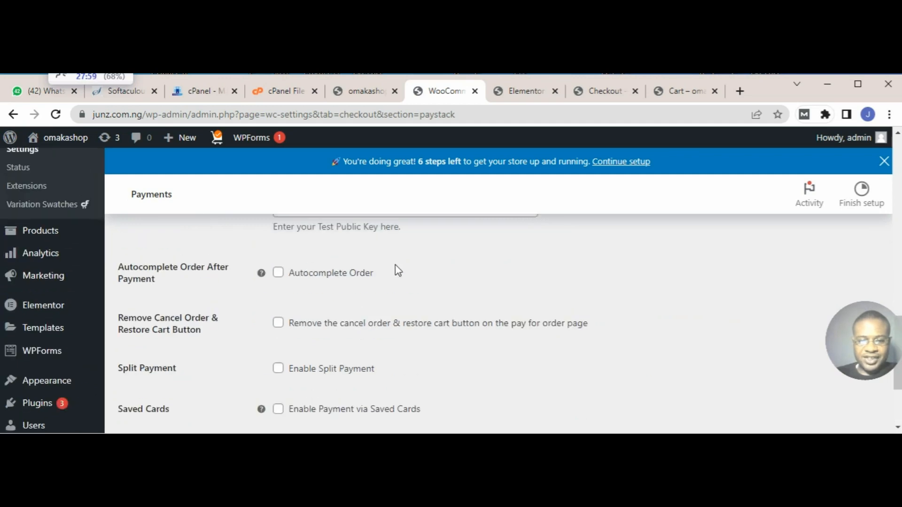
pyautogui.scroll(2, 416, 286)
pyautogui.scroll(4, 416, 285)
pyautogui.scroll(-9, 415, 286)
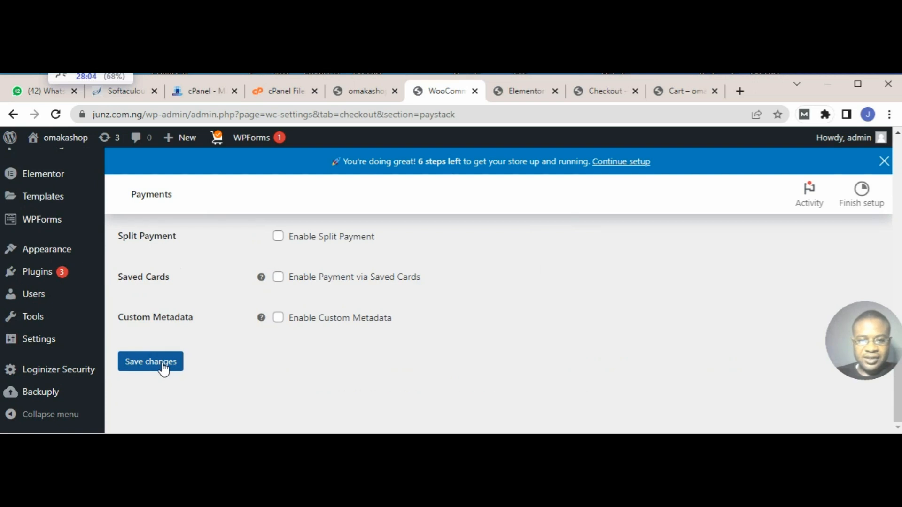
pyautogui.click(163, 368)
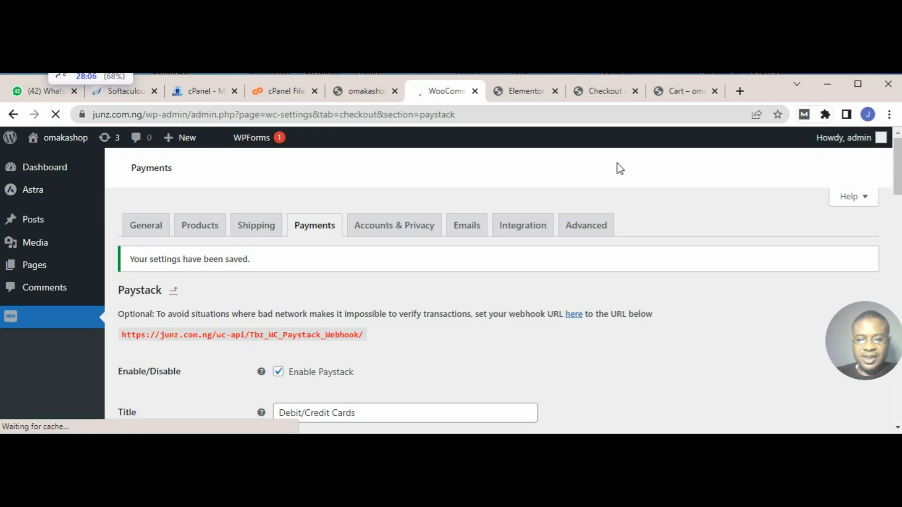
# Step: Refresh the checkout page with the saved Paystack settings and recheck the available payment methods
pyautogui.click(606, 92)
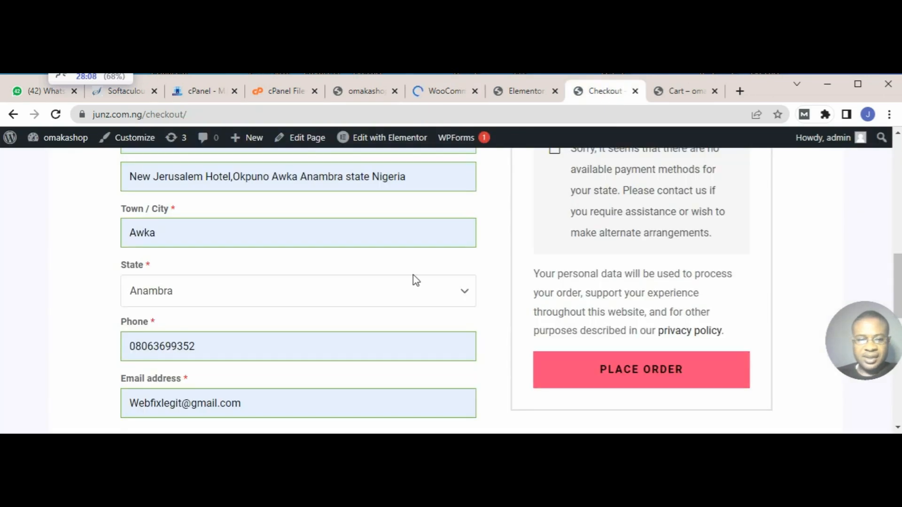
pyautogui.scroll(5, 412, 280)
pyautogui.click(56, 114)
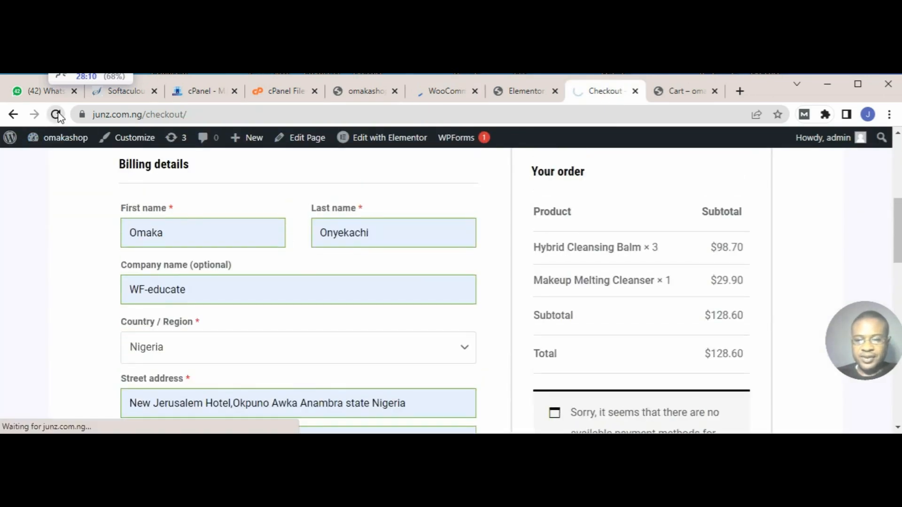
pyautogui.scroll(-3, 658, 289)
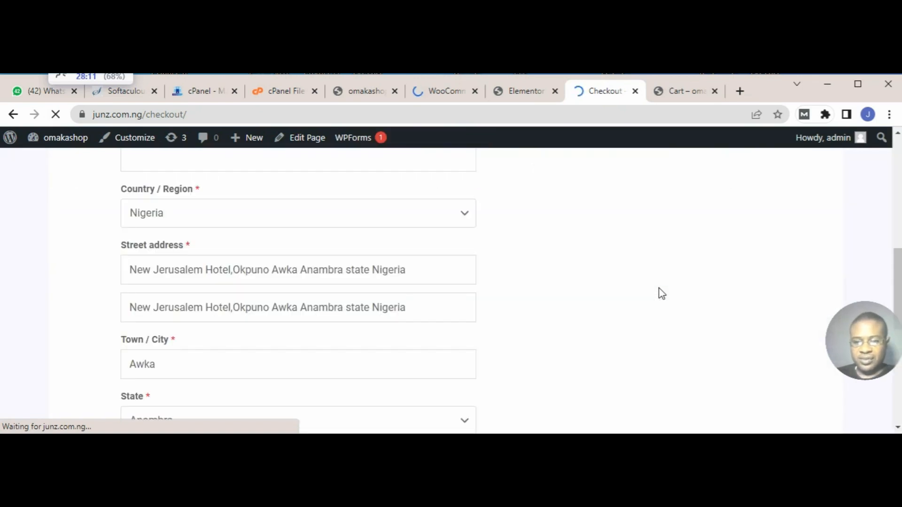
pyautogui.scroll(-5, 659, 289)
pyautogui.scroll(3, 661, 264)
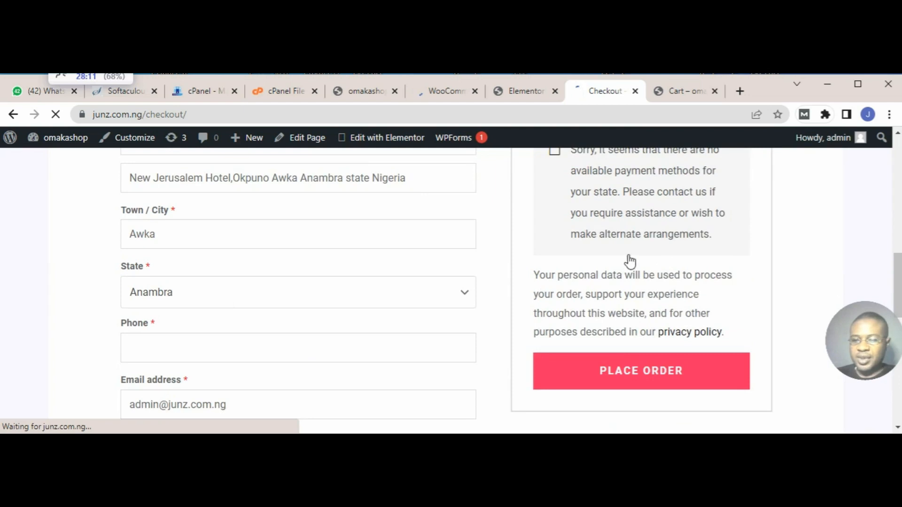
pyautogui.scroll(2, 658, 232)
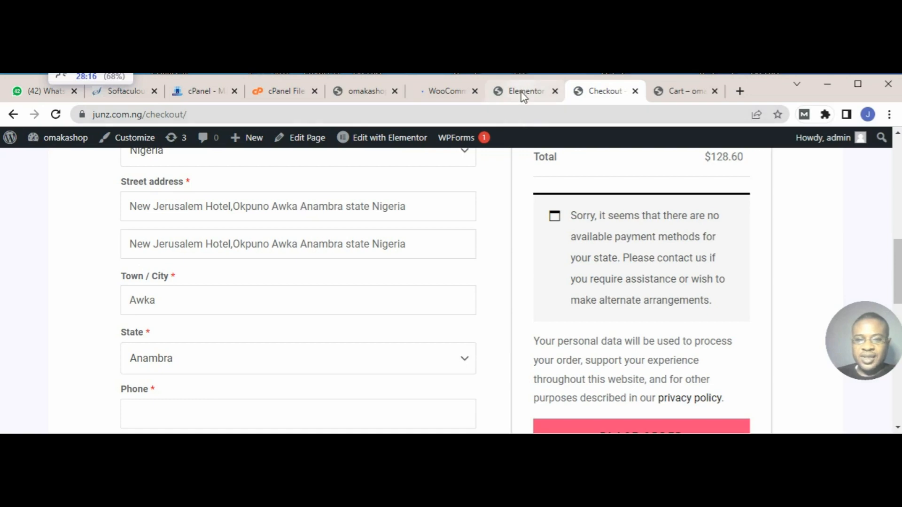
# Step: Turn off test mode in the Paystack gateway settings and bring the live secret and public key fields into view
pyautogui.click(446, 91)
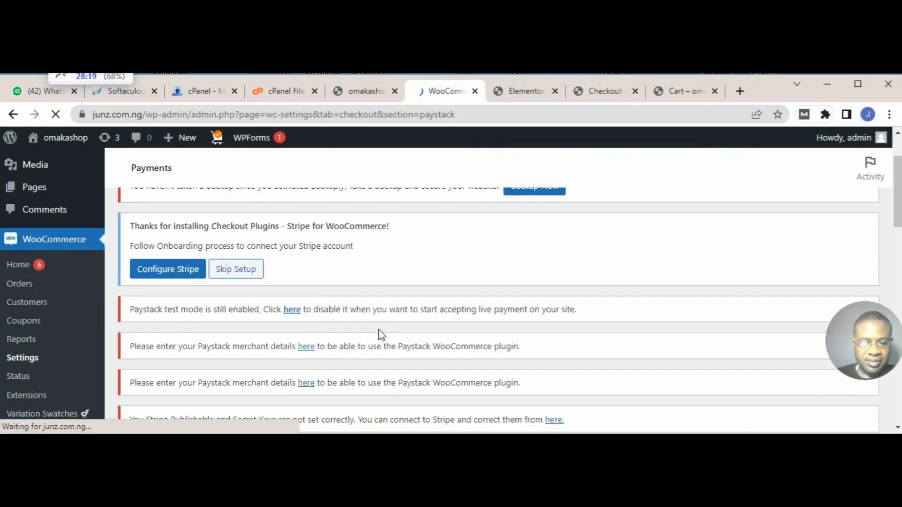
pyautogui.scroll(-5, 380, 335)
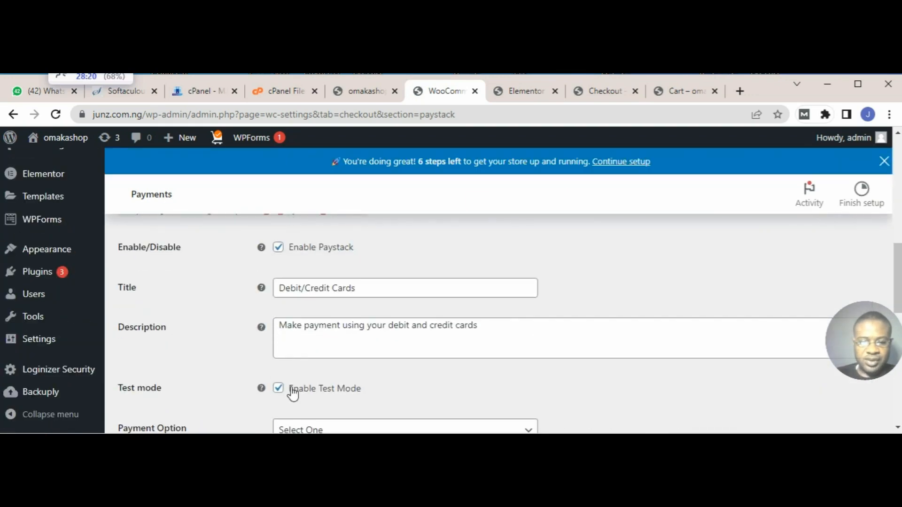
pyautogui.click(284, 394)
pyautogui.scroll(-1, 408, 368)
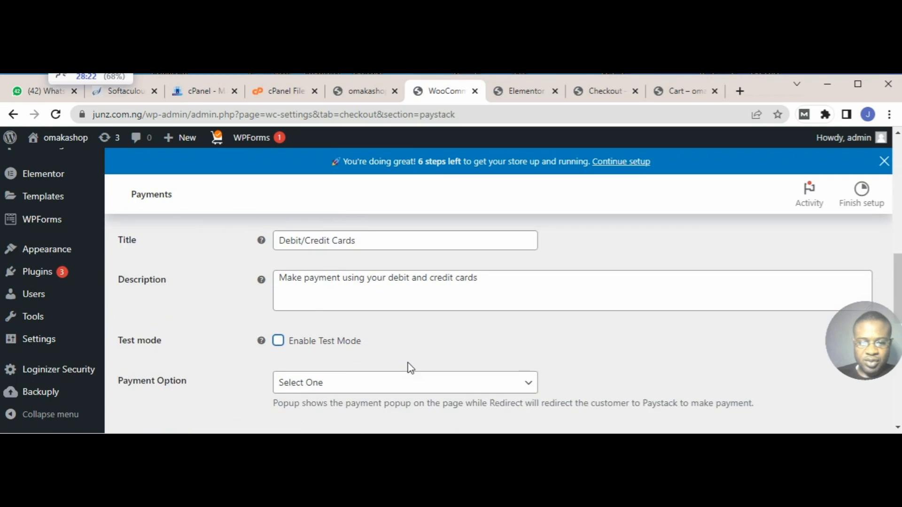
pyautogui.scroll(-2, 411, 368)
pyautogui.scroll(-2, 464, 305)
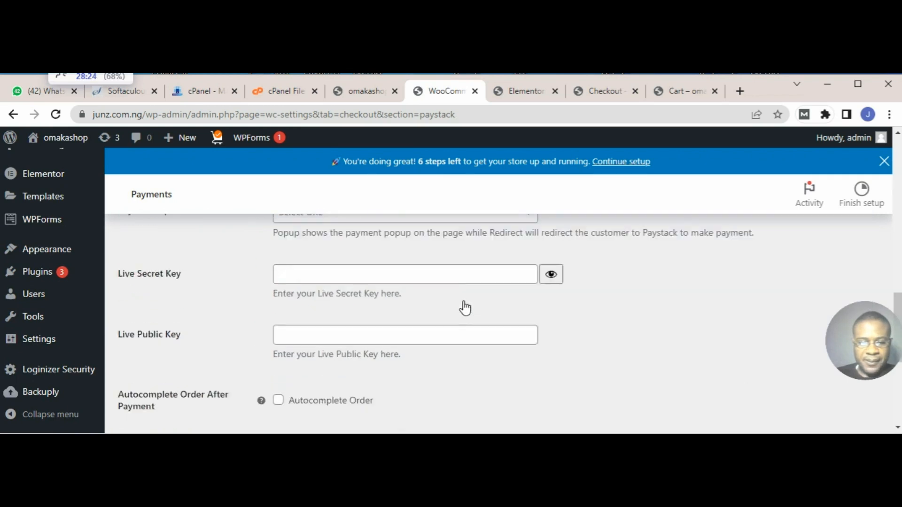
# Step: Save the Paystack gateway settings with test mode turned off
pyautogui.scroll(-1, 463, 307)
pyautogui.scroll(-4, 454, 304)
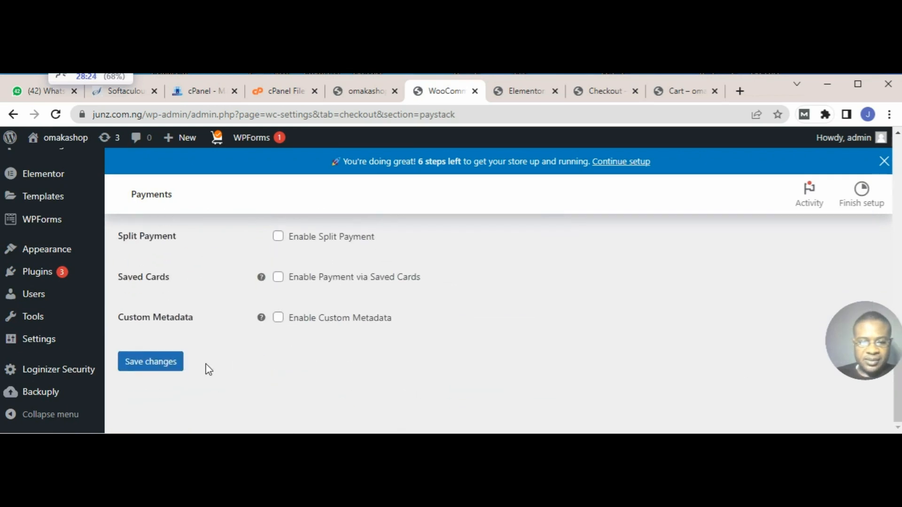
pyautogui.click(166, 363)
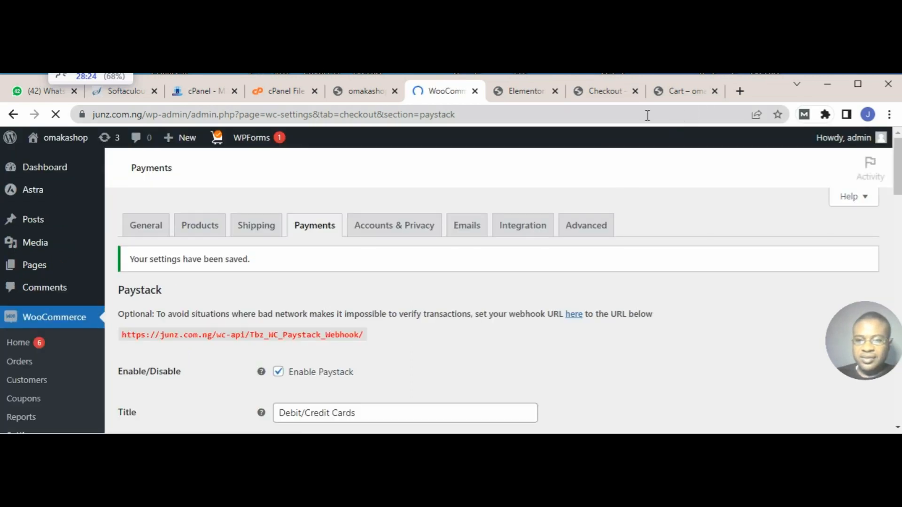
# Step: Replace the Paystack gateway's description with "PAY WITH DEBIT/CREDIT CARDS"
pyautogui.scroll(-8, 509, 261)
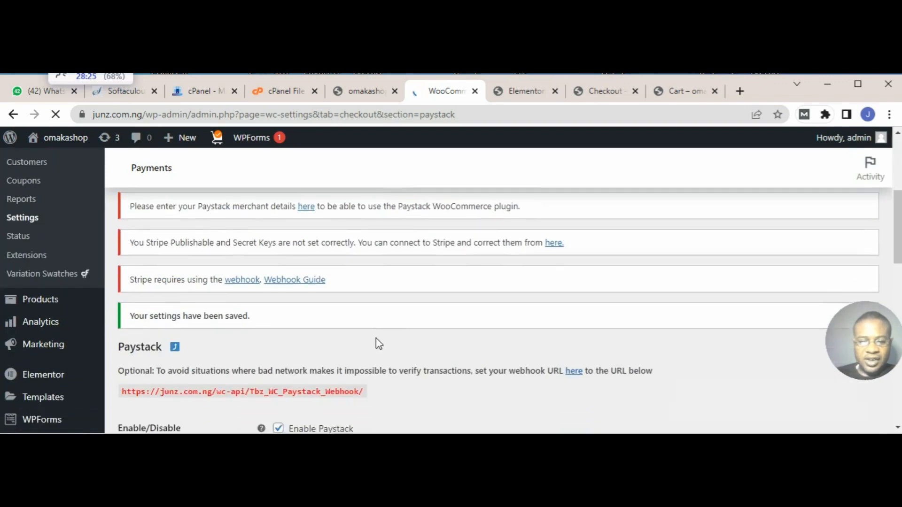
pyautogui.scroll(-3, 376, 343)
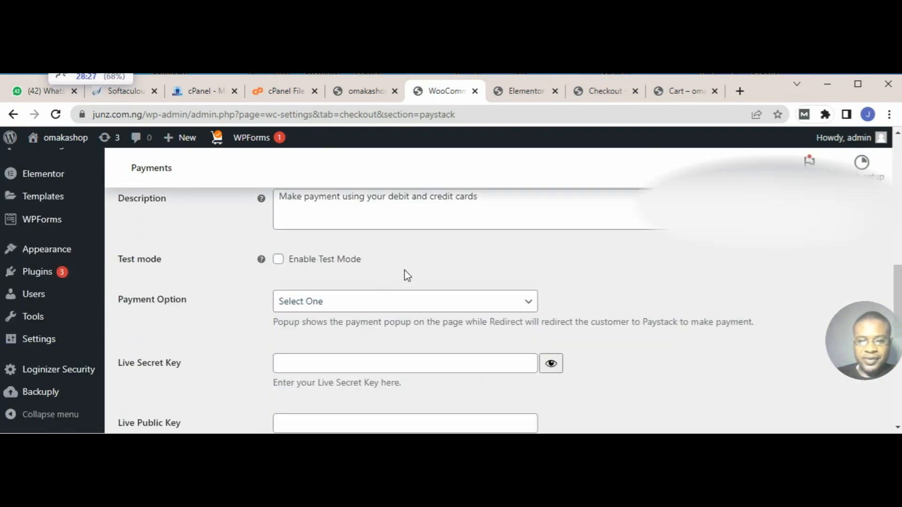
pyautogui.scroll(2, 459, 221)
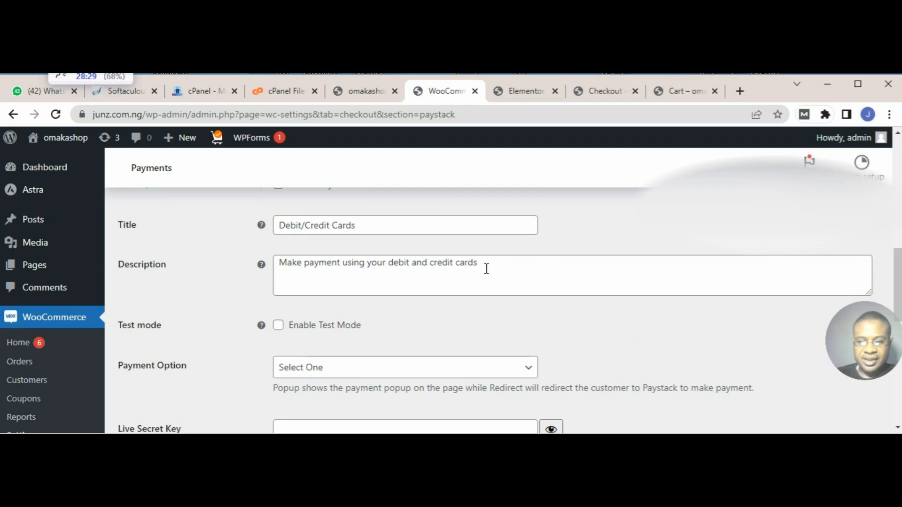
pyautogui.moveTo(473, 291); pyautogui.dragTo(284, 302)
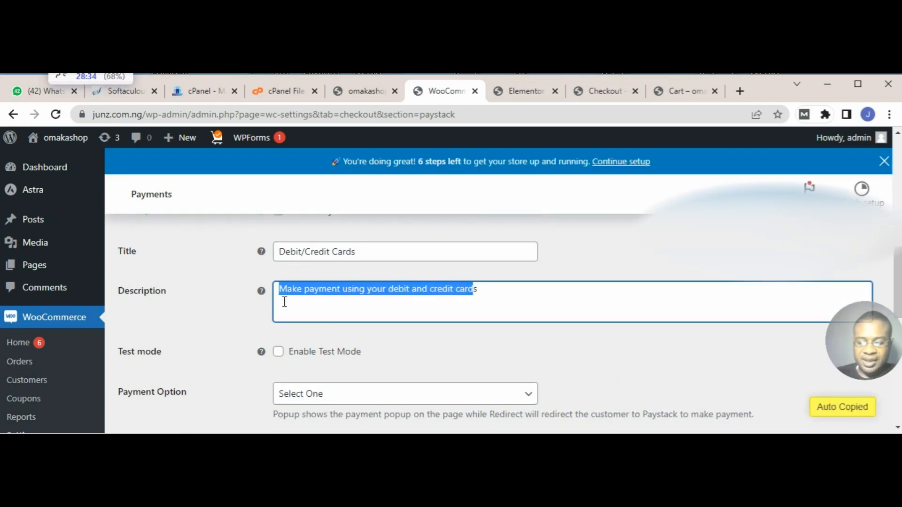
pyautogui.write('PAY W')
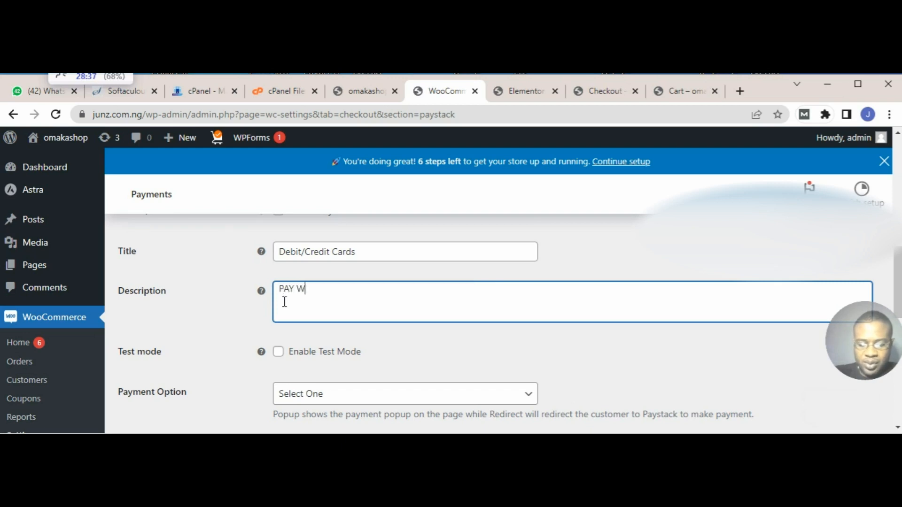
pyautogui.write('ITH DE')
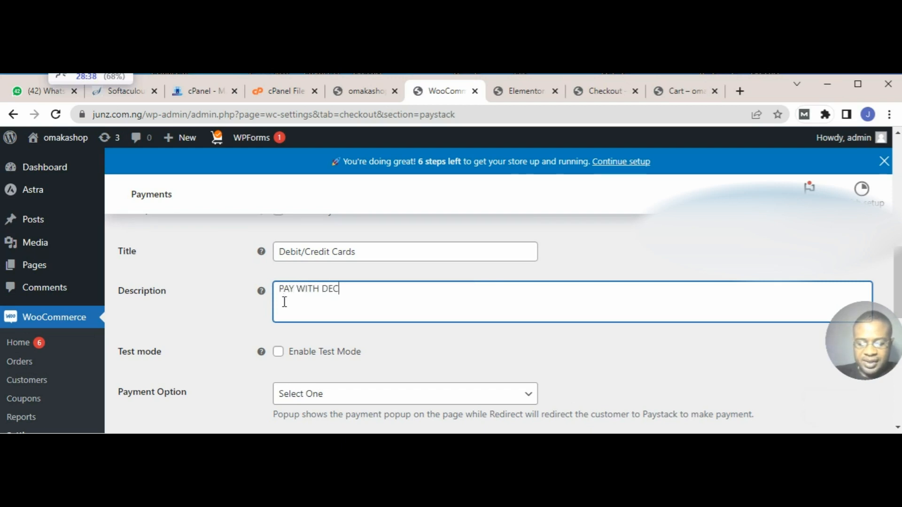
pyautogui.write('BIT/CREDIT CA')
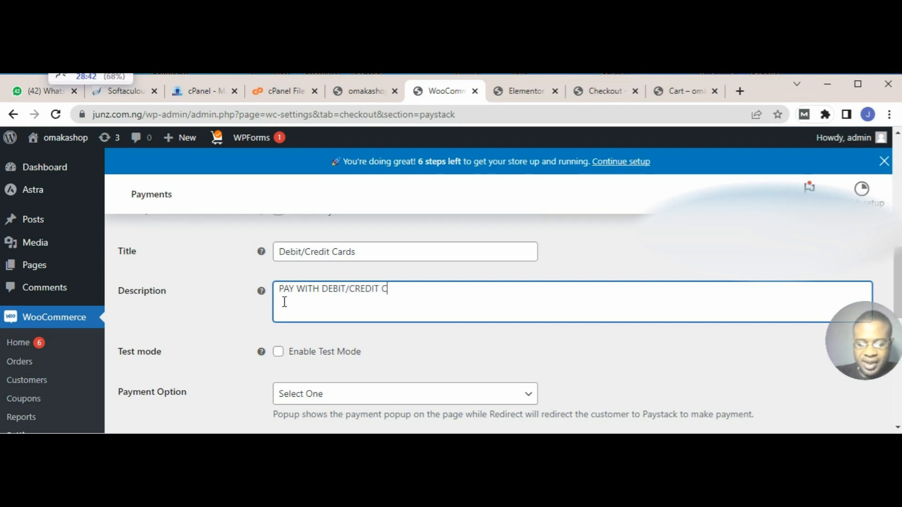
pyautogui.write('RDS')
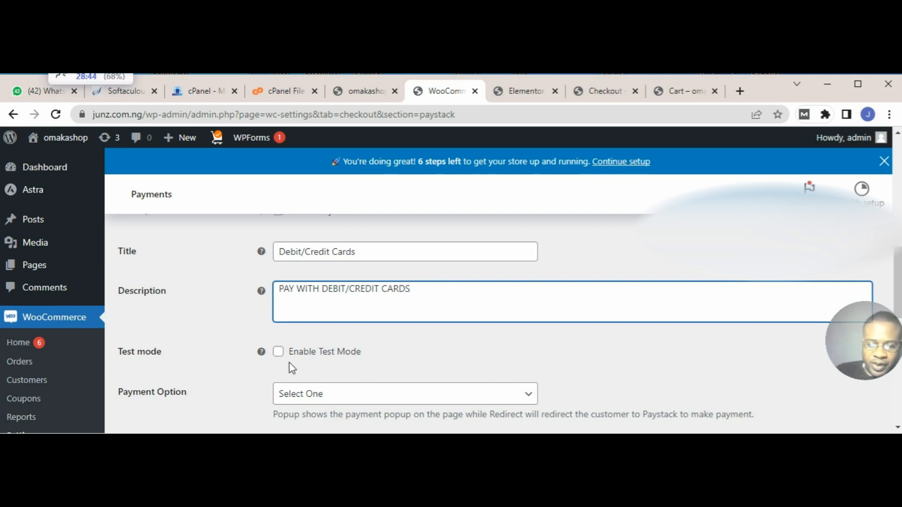
# Step: Paste the live secret key and live public key from the Notepad notes into the Paystack settings and save the changes
pyautogui.scroll(-3, 384, 364)
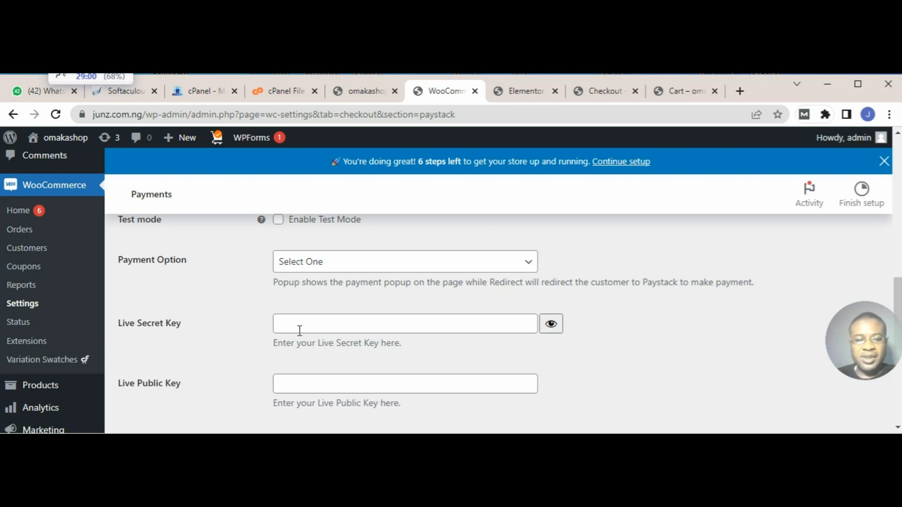
pyautogui.moveTo(143, 495)
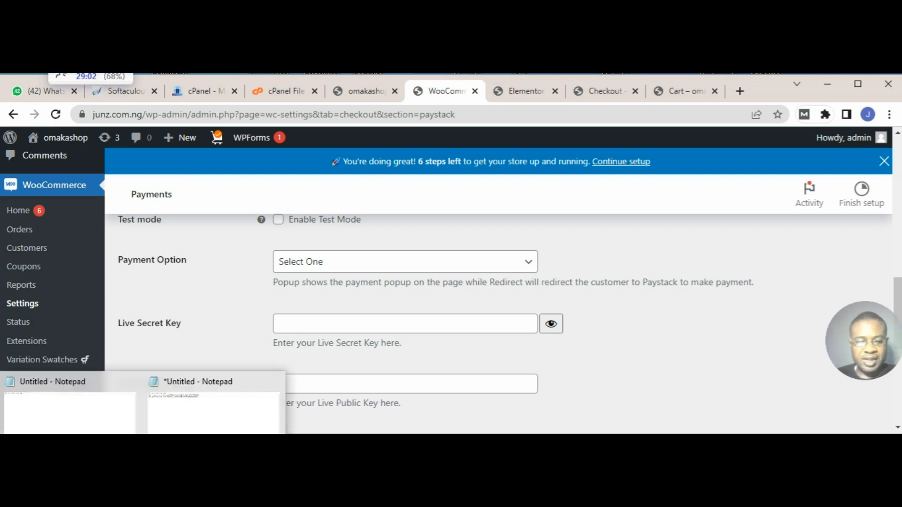
pyautogui.click(189, 430)
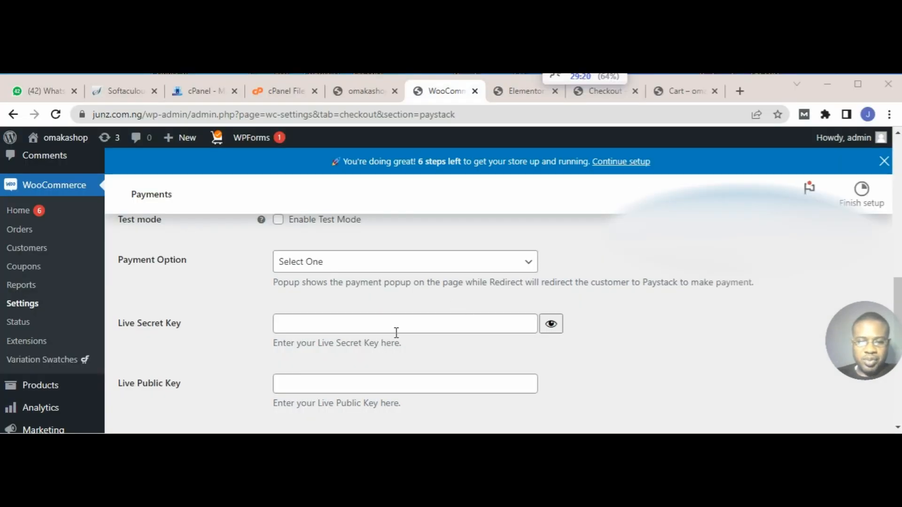
pyautogui.click(394, 328)
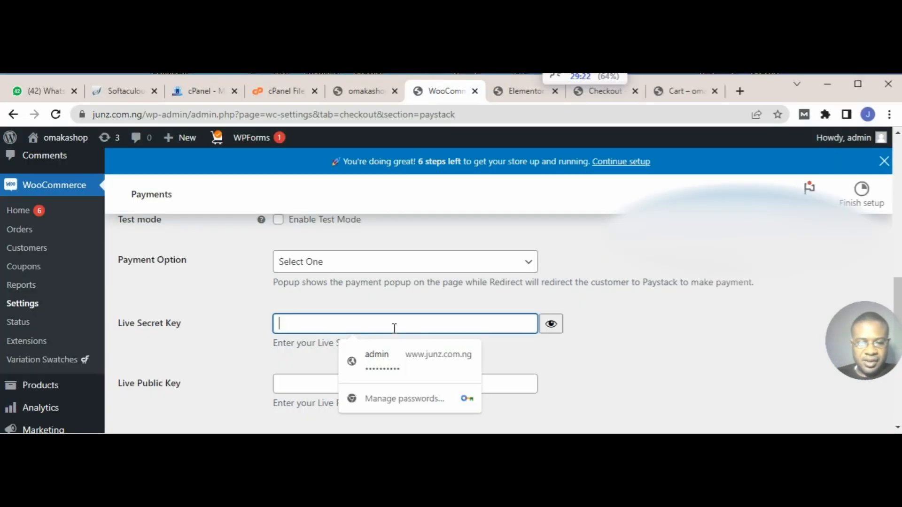
pyautogui.hotkey('ctrl', 'v')
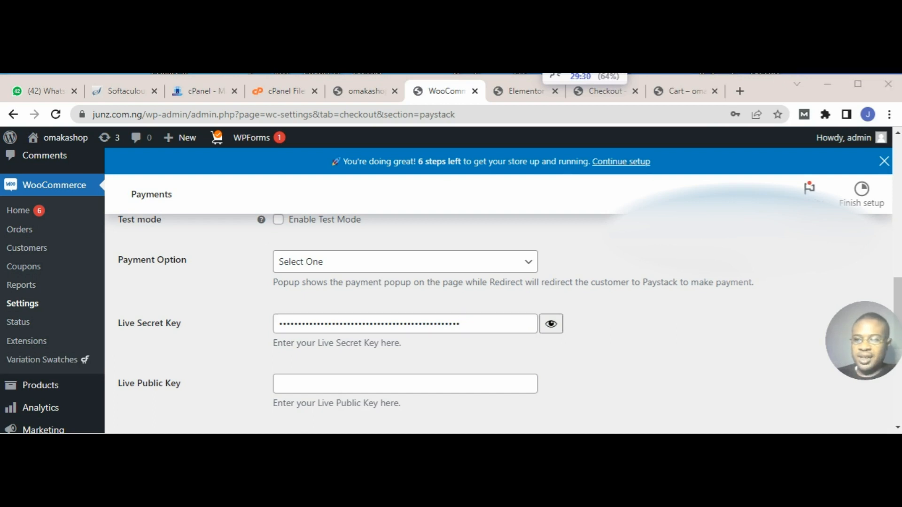
pyautogui.click(343, 392)
pyautogui.hotkey('ctrl', 'v')
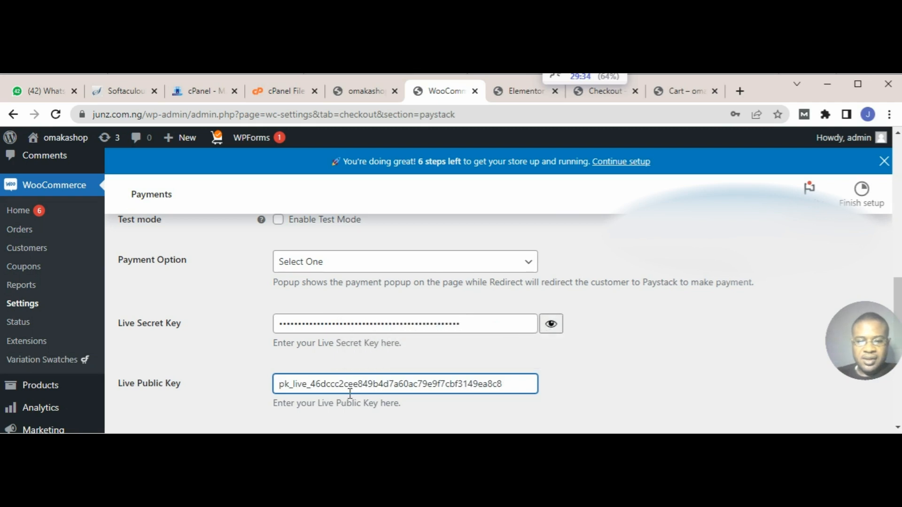
pyautogui.scroll(-1, 604, 286)
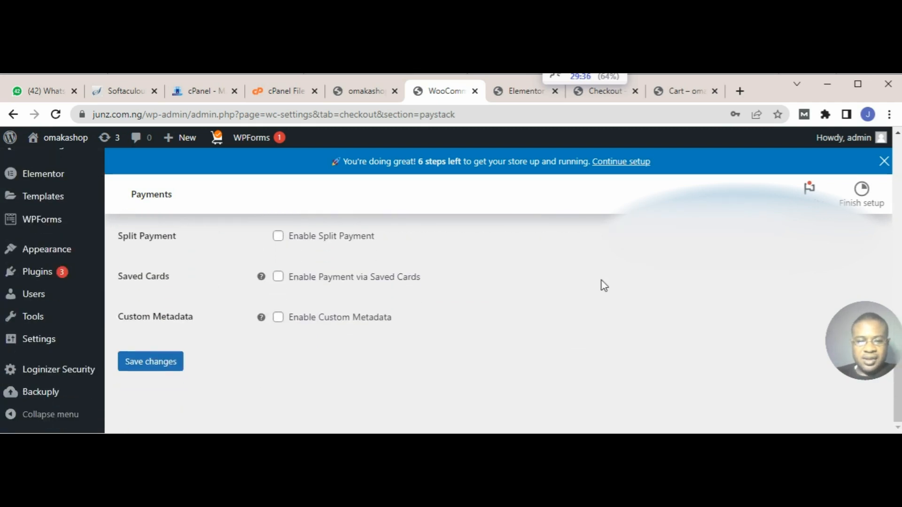
pyautogui.click(147, 370)
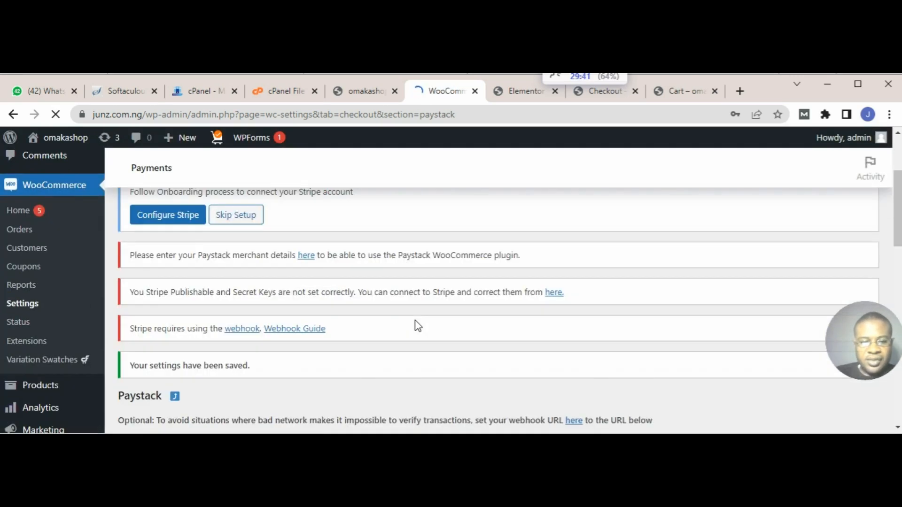
pyautogui.scroll(-3, 418, 326)
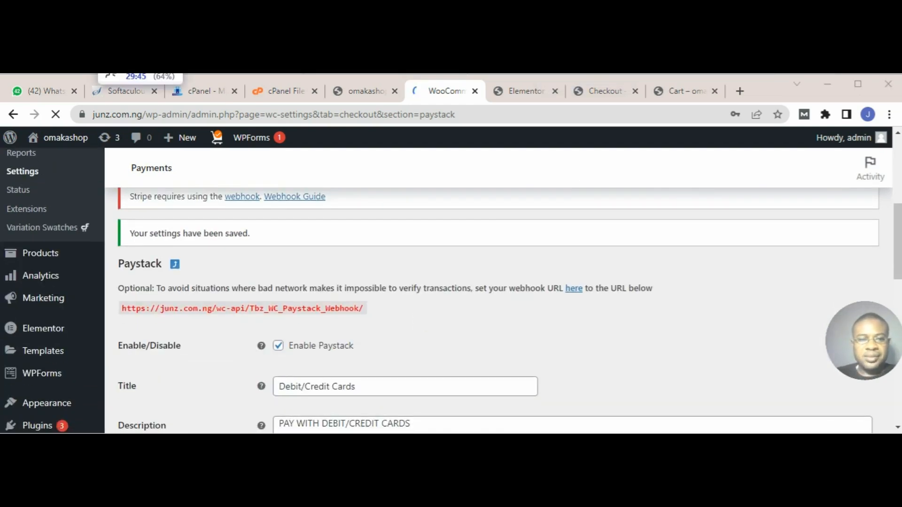
# Step: Reload the store's checkout page to recheck the payment methods with the saved Paystack live keys
pyautogui.click(609, 94)
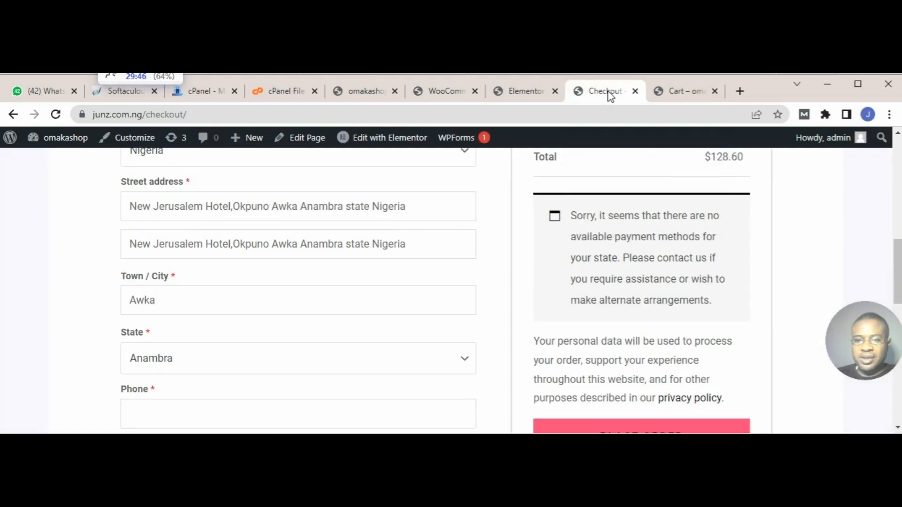
pyautogui.click(55, 117)
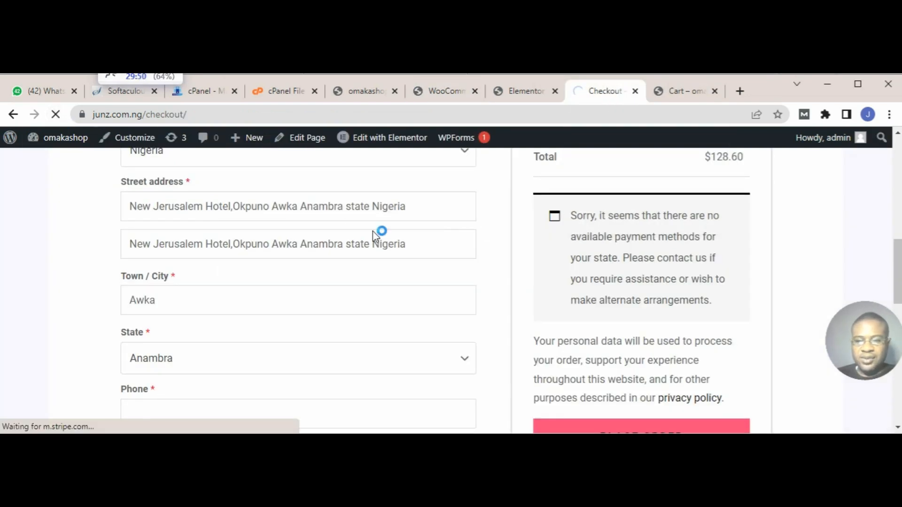
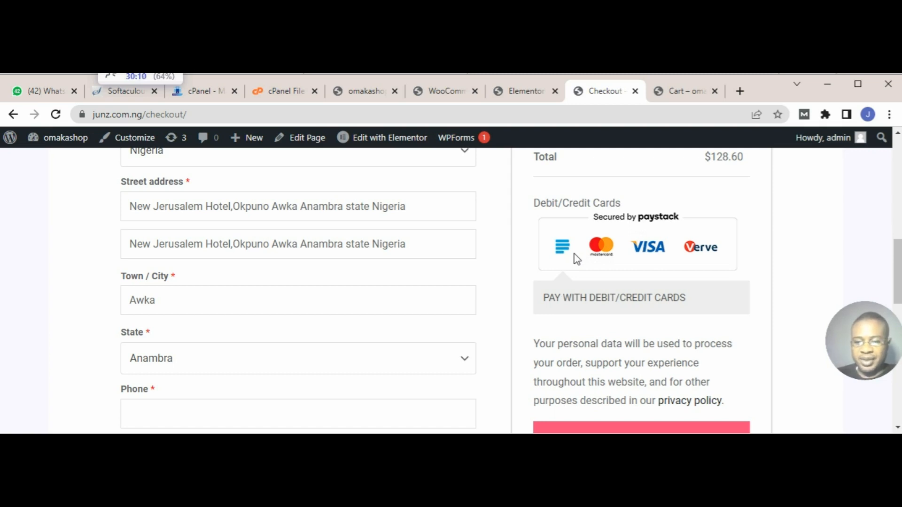
# Step: Fill in the checkout's billing details with the saved autofill address for the company WF-educate
pyautogui.scroll(-4, 656, 329)
pyautogui.scroll(10, 659, 328)
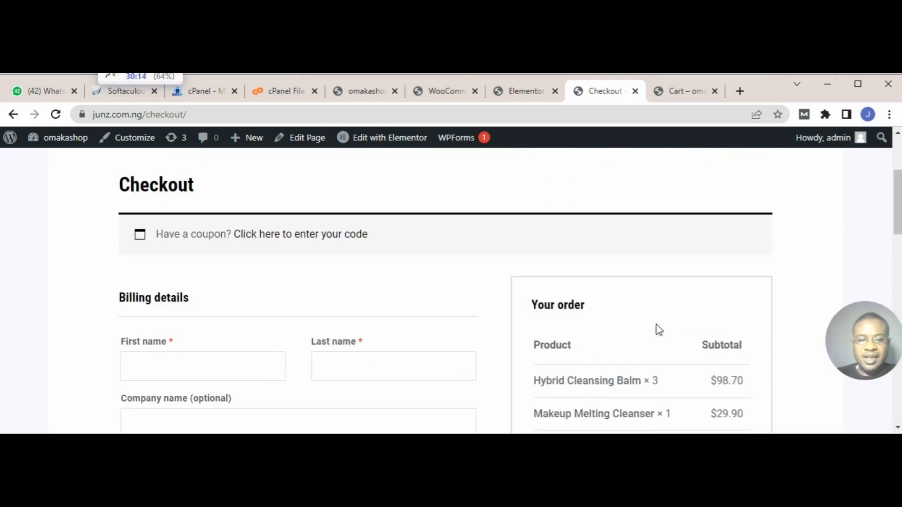
pyautogui.scroll(-5, 659, 330)
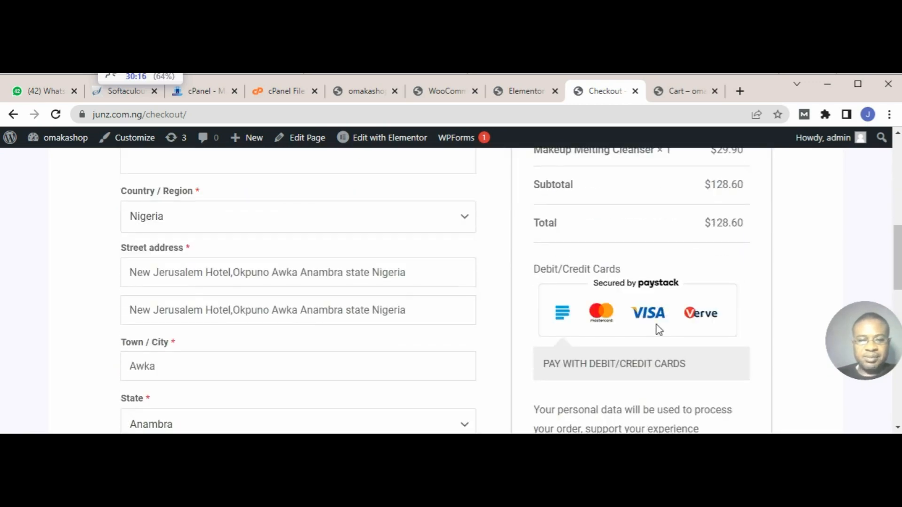
pyautogui.scroll(5, 478, 274)
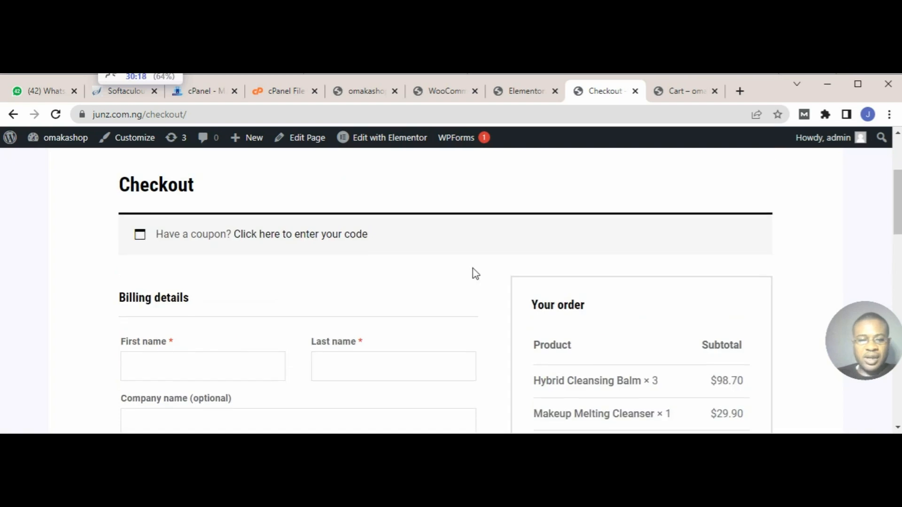
pyautogui.scroll(-3, 476, 273)
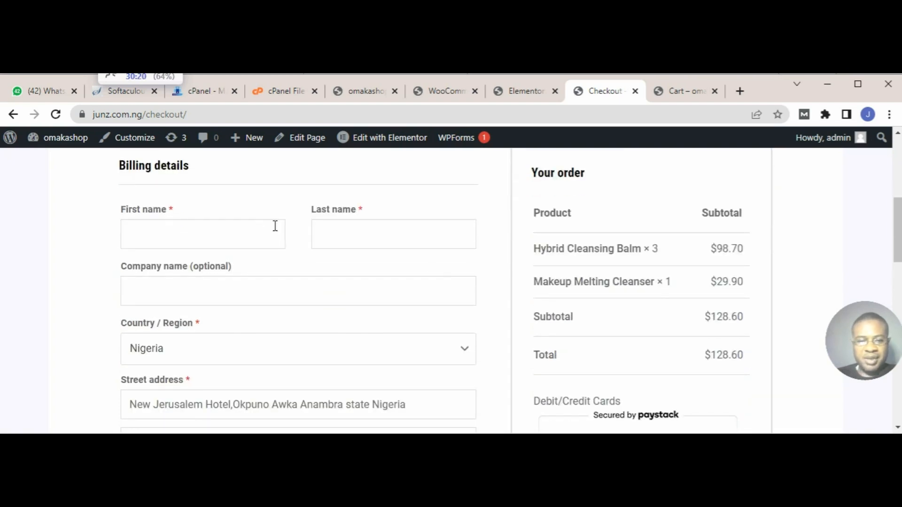
pyautogui.click(207, 241)
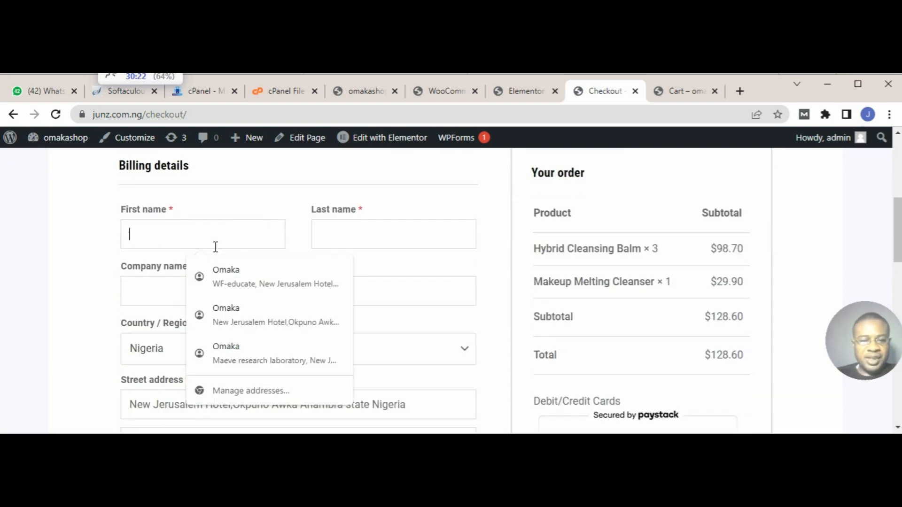
pyautogui.click(232, 282)
# Step: Review the filled-in billing fields on the checkout page, from the customer's name and address to the phone and e-mail
pyautogui.scroll(-5, 306, 256)
pyautogui.scroll(-2, 436, 268)
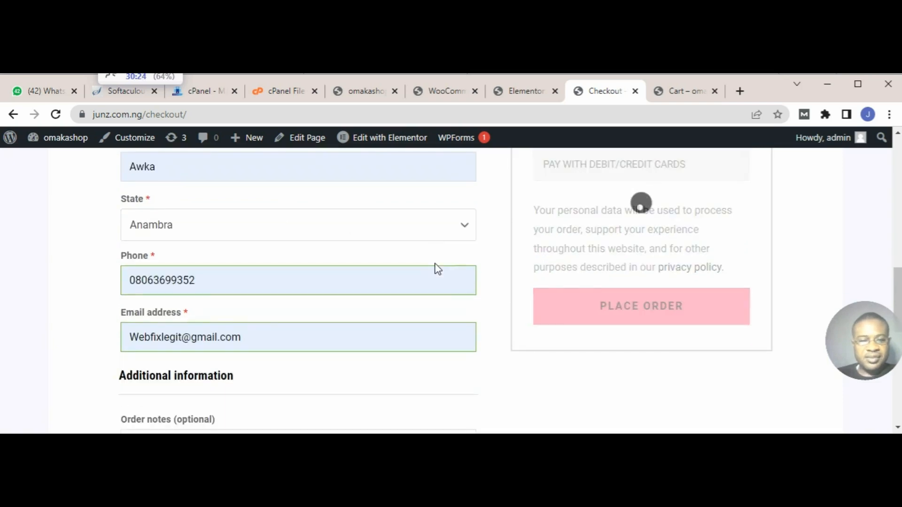
pyautogui.scroll(-2, 436, 269)
pyautogui.scroll(3, 437, 269)
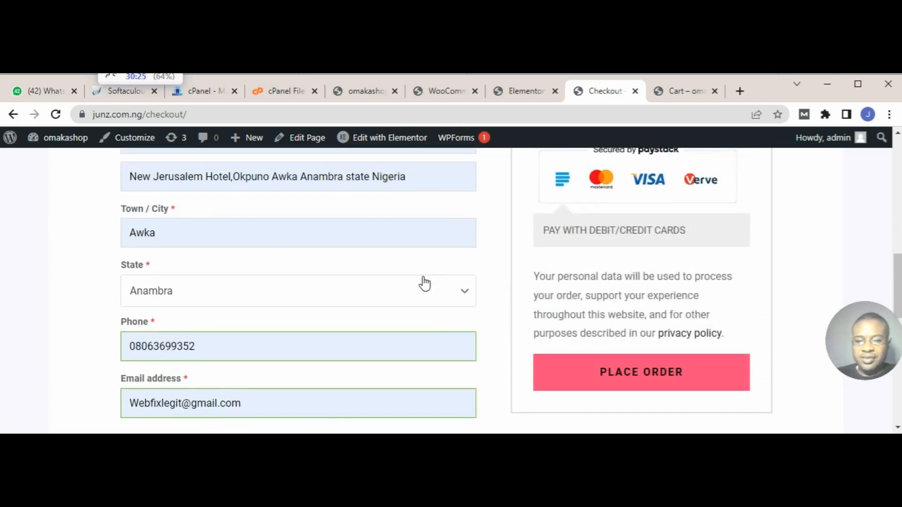
pyautogui.scroll(-4, 425, 278)
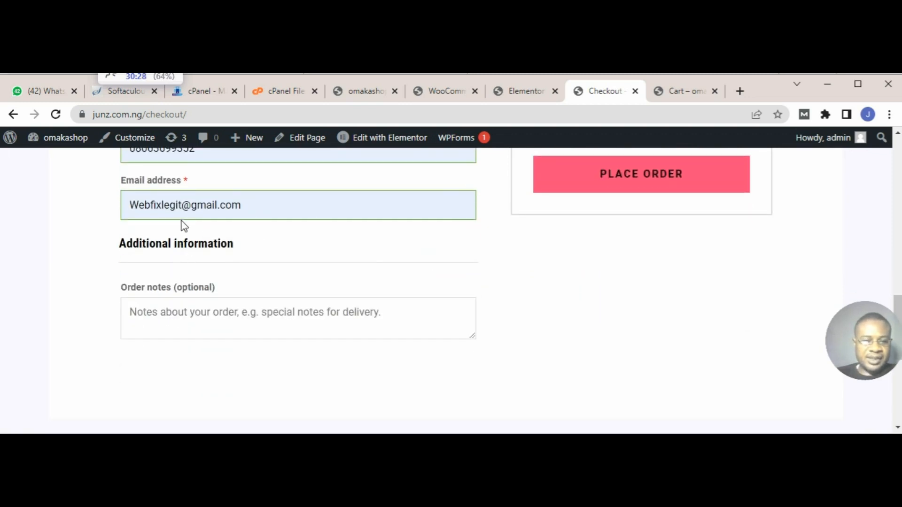
pyautogui.scroll(3, 204, 202)
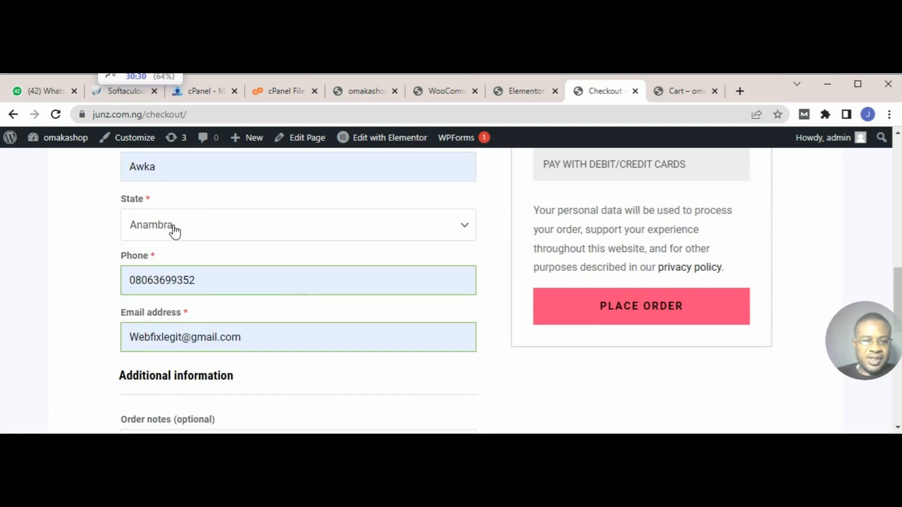
pyautogui.scroll(3, 211, 227)
pyautogui.scroll(3, 211, 227)
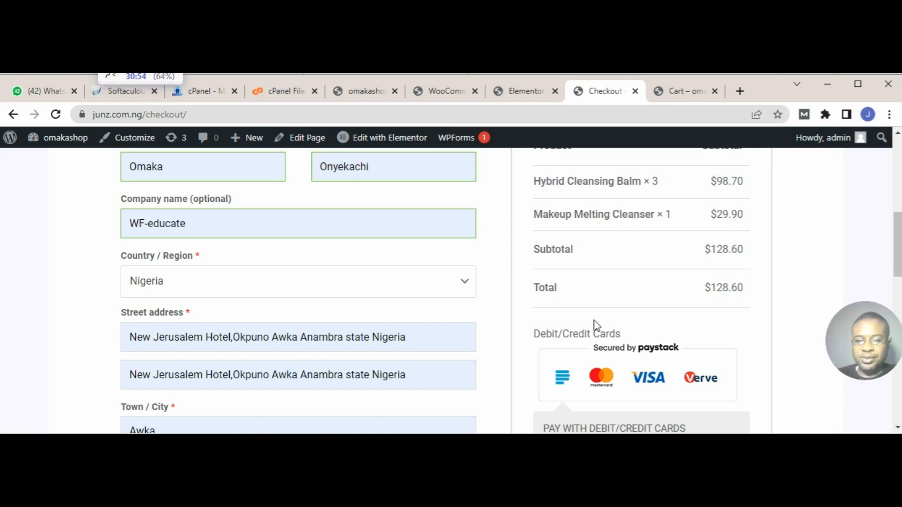
# Step: Place the order from the checkout page with the Paystack Debit/Credit Cards payment method
pyautogui.scroll(-3, 594, 322)
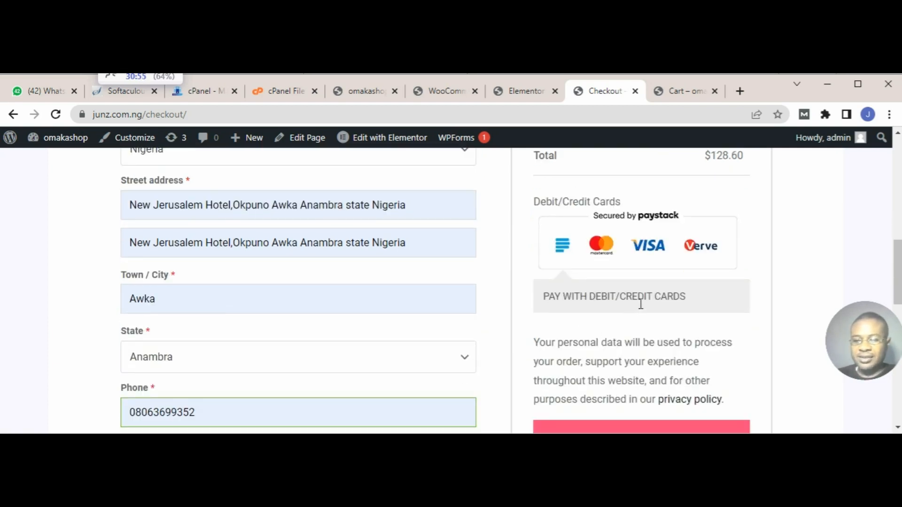
pyautogui.scroll(4, 640, 303)
pyautogui.scroll(-10, 637, 302)
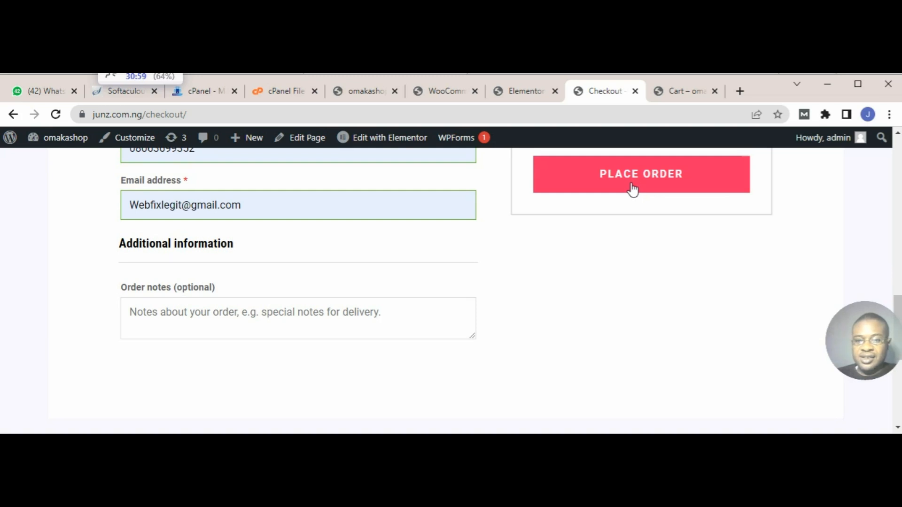
pyautogui.scroll(1, 633, 189)
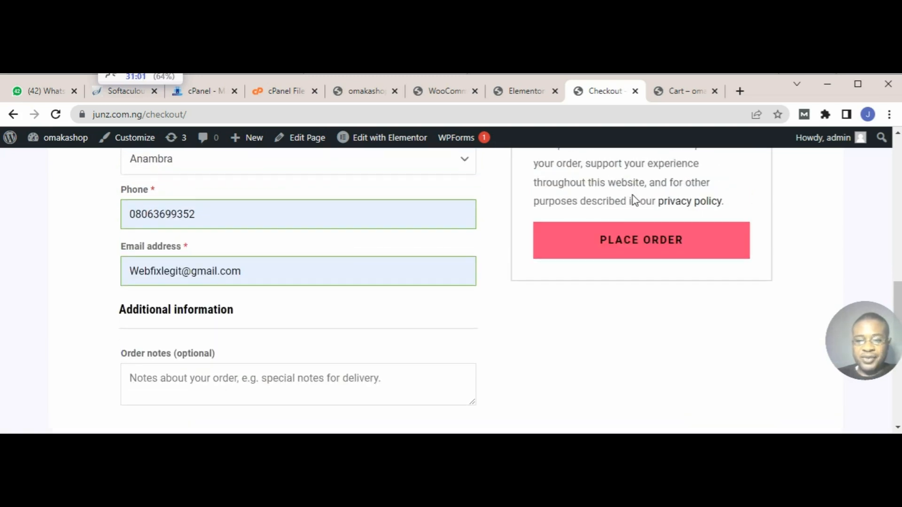
pyautogui.scroll(1, 632, 196)
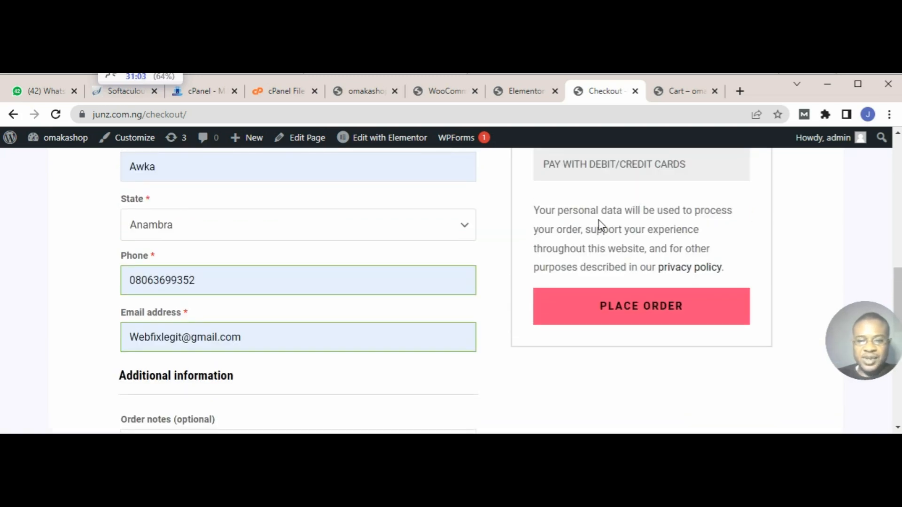
pyautogui.click(629, 306)
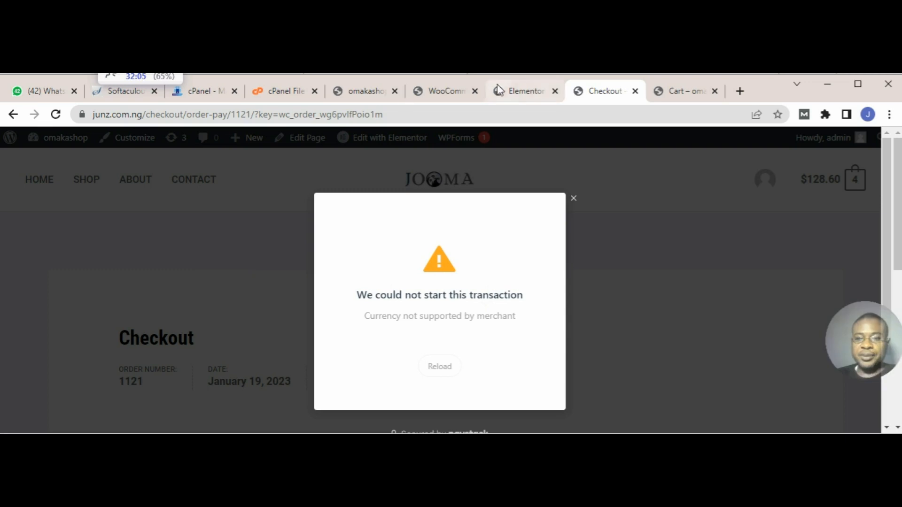
# Step: Check the currency of the product prices on the store's homepage, and return to the Paystack payment window
pyautogui.click(529, 95)
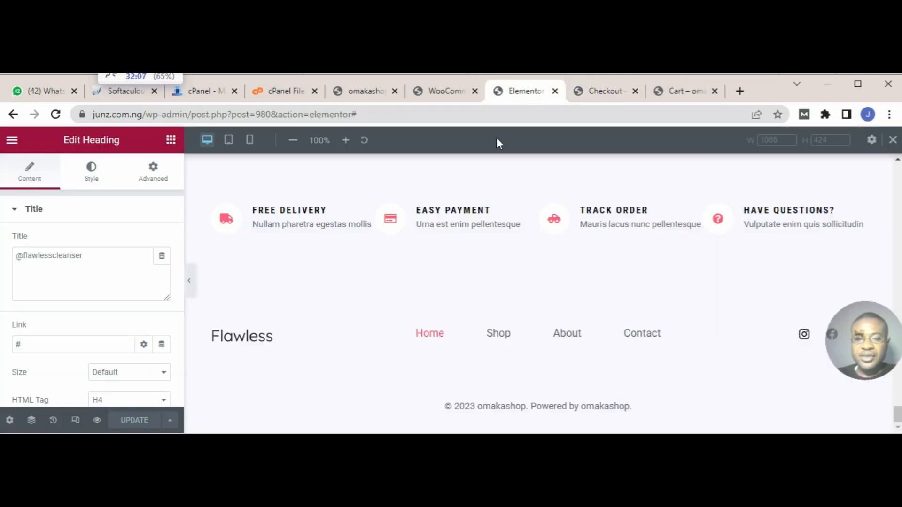
pyautogui.click(364, 96)
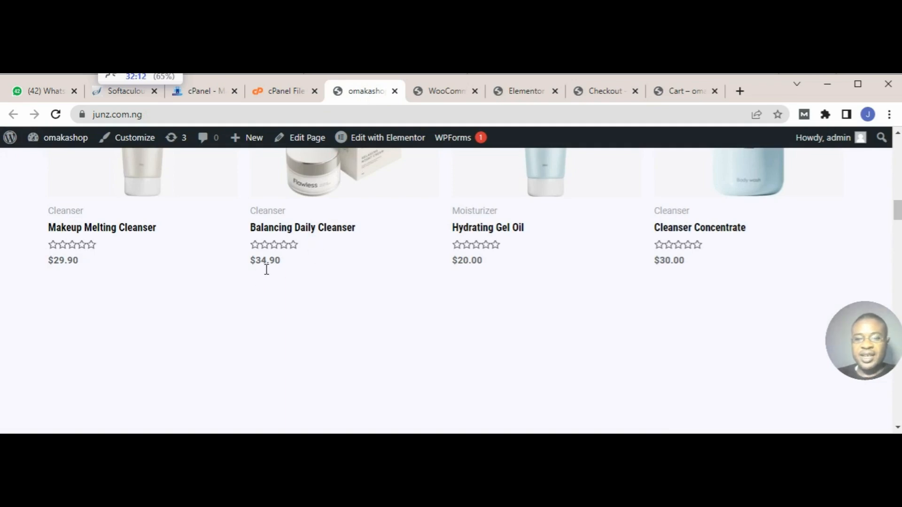
pyautogui.click(606, 93)
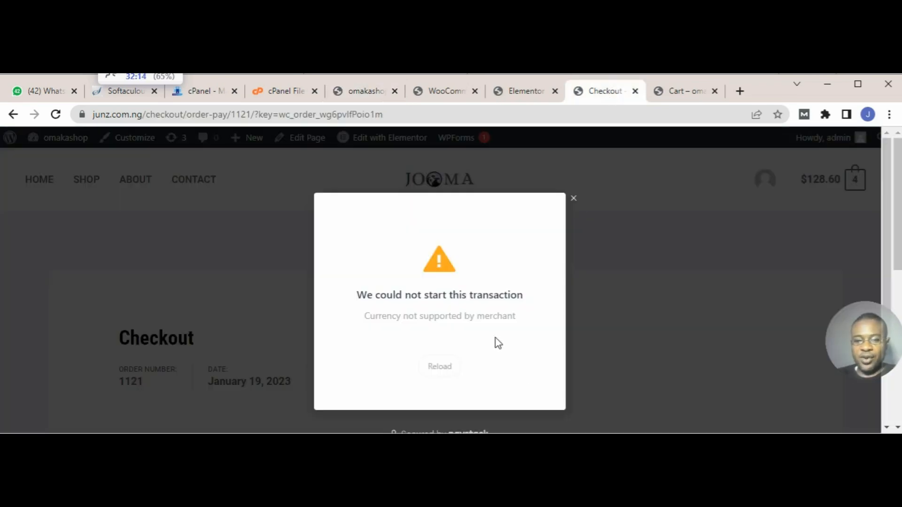
# Step: Open WooCommerce's general settings from the Paystack gateway settings page
pyautogui.click(454, 95)
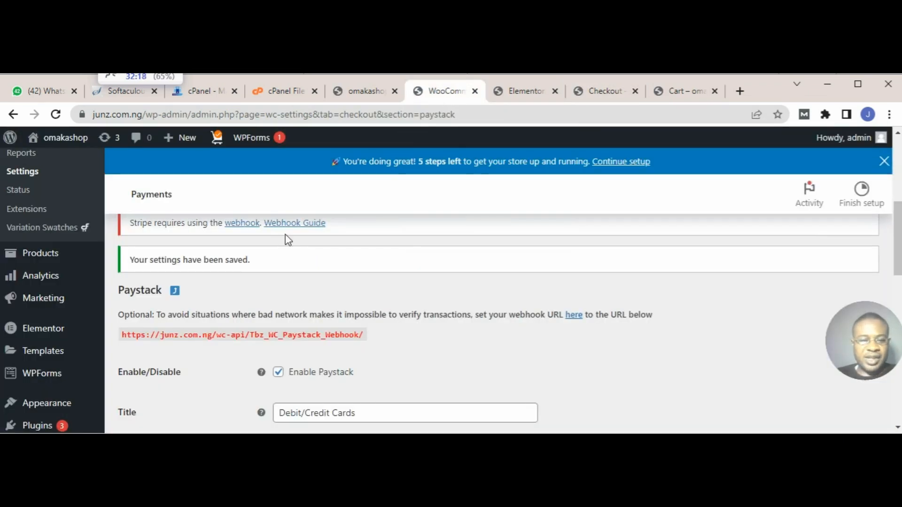
pyautogui.scroll(-1, 80, 296)
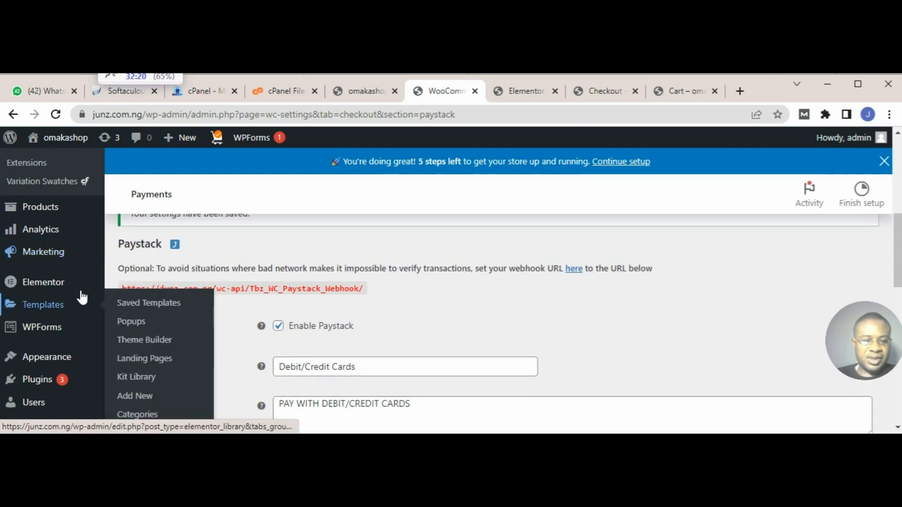
pyautogui.scroll(4, 81, 296)
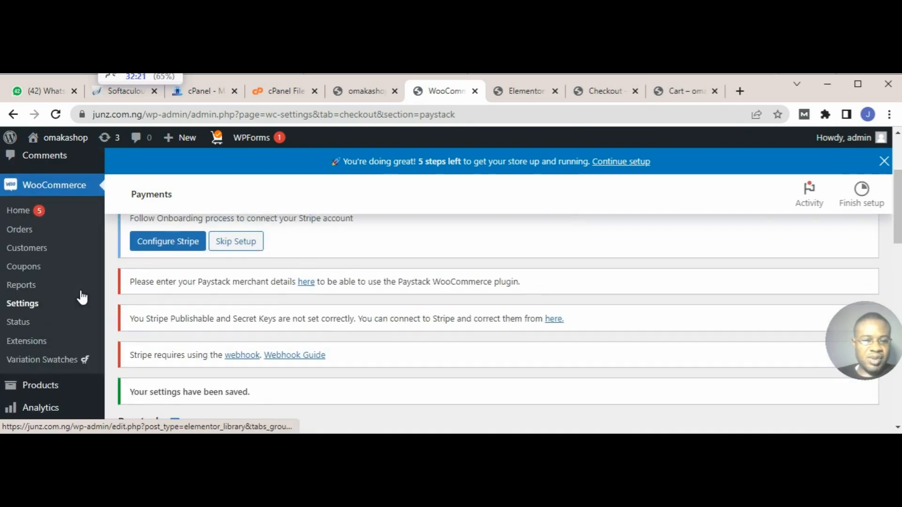
pyautogui.click(34, 309)
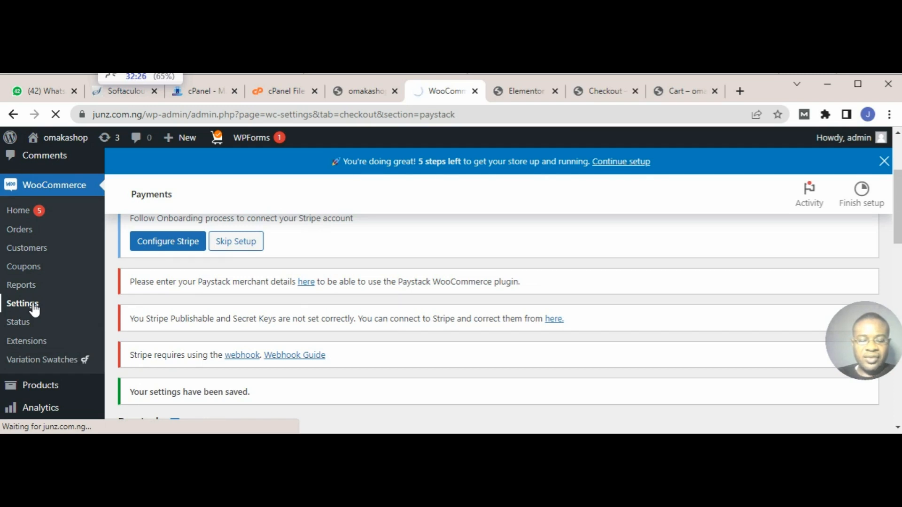
pyautogui.scroll(3, 198, 285)
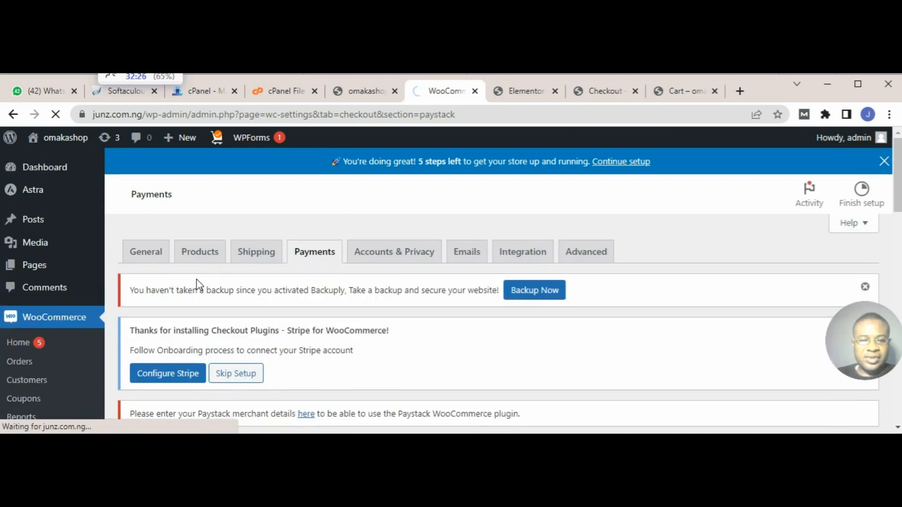
pyautogui.click(154, 259)
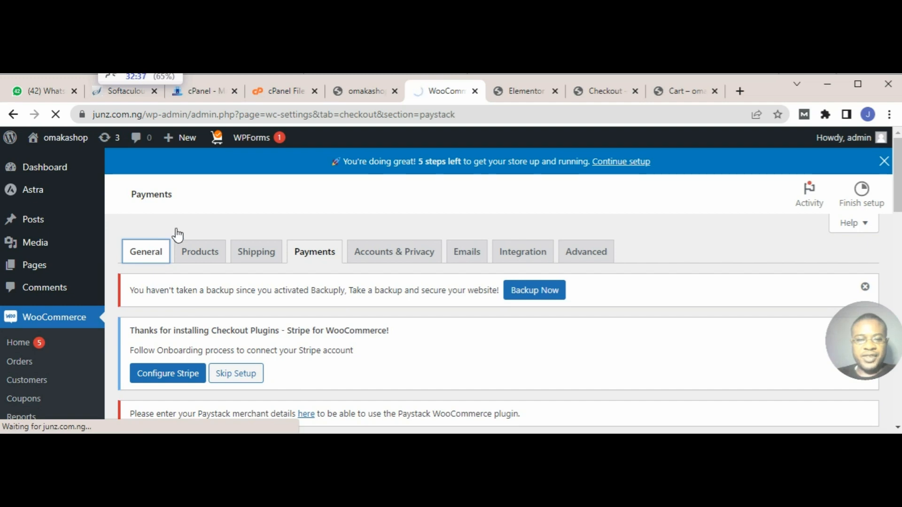
# Step: Set the store currency to Nigerian naira (₦) in the currency options and save the changes
pyautogui.scroll(-3, 618, 256)
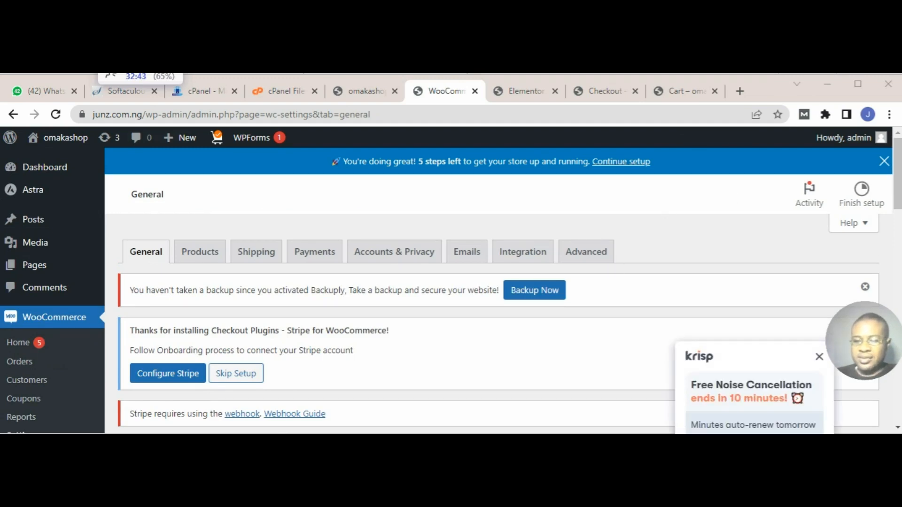
pyautogui.scroll(-2, 498, 305)
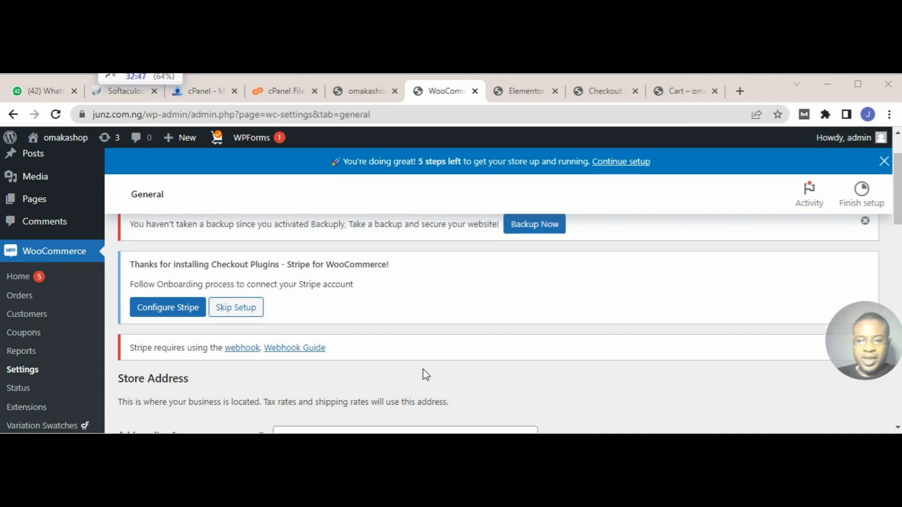
pyautogui.scroll(-5, 426, 374)
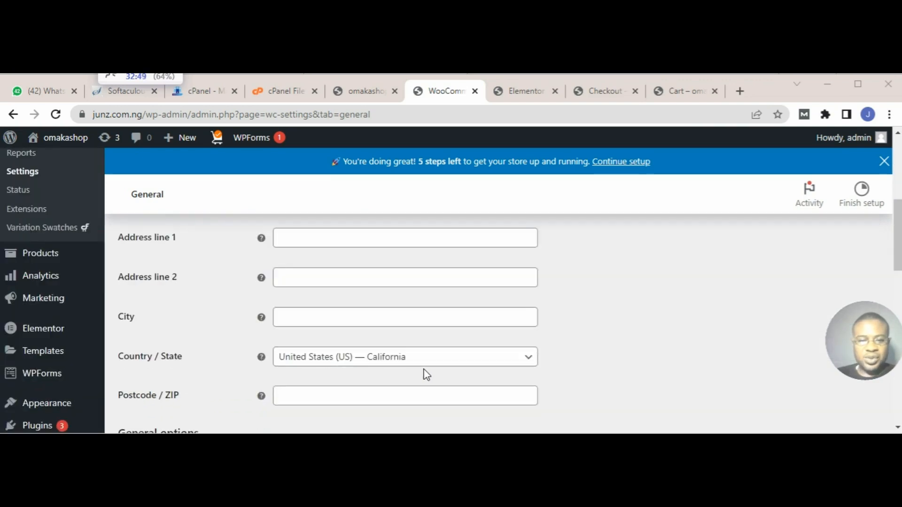
pyautogui.scroll(-5, 426, 374)
pyautogui.scroll(-6, 426, 375)
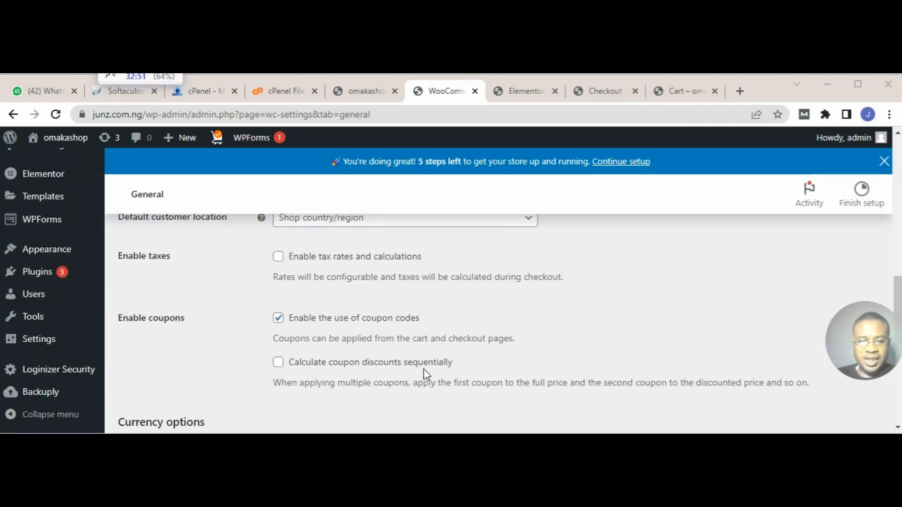
pyautogui.scroll(-3, 424, 373)
pyautogui.scroll(3, 443, 343)
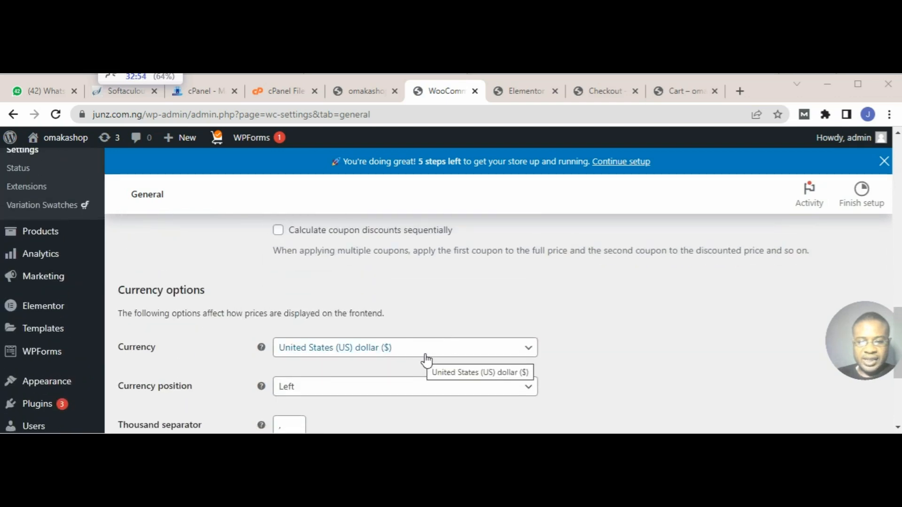
pyautogui.click(425, 358)
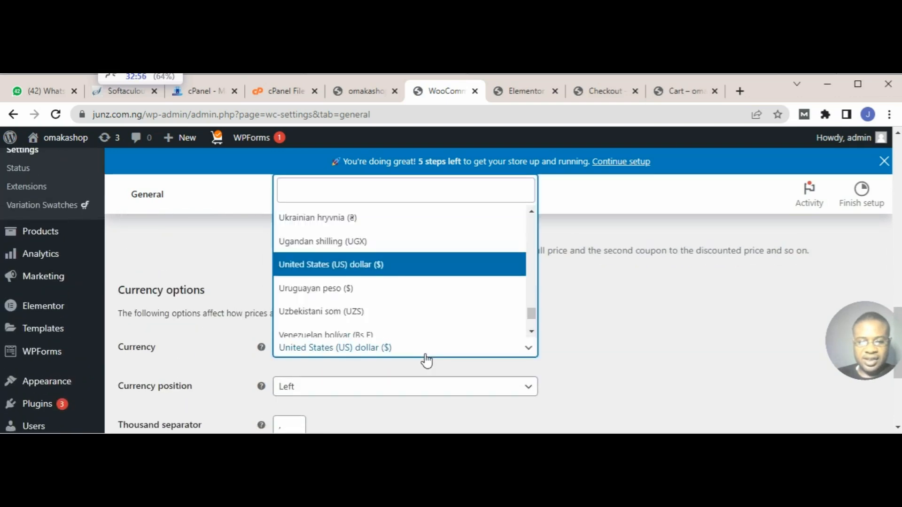
pyautogui.write('NAI')
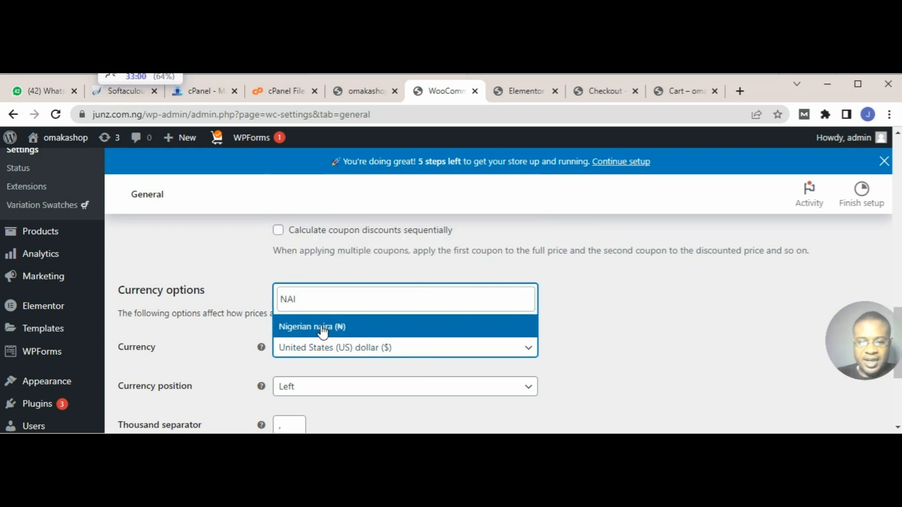
pyautogui.click(323, 331)
pyautogui.scroll(-4, 315, 332)
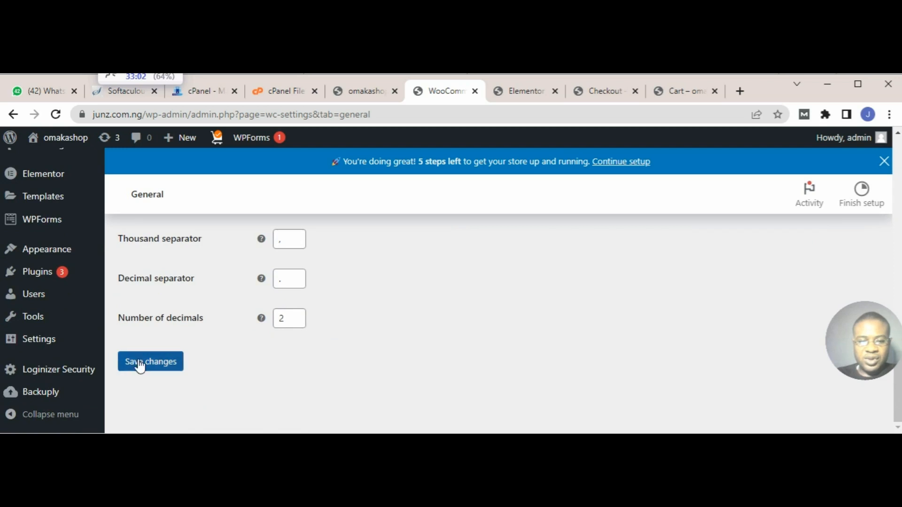
pyautogui.click(143, 366)
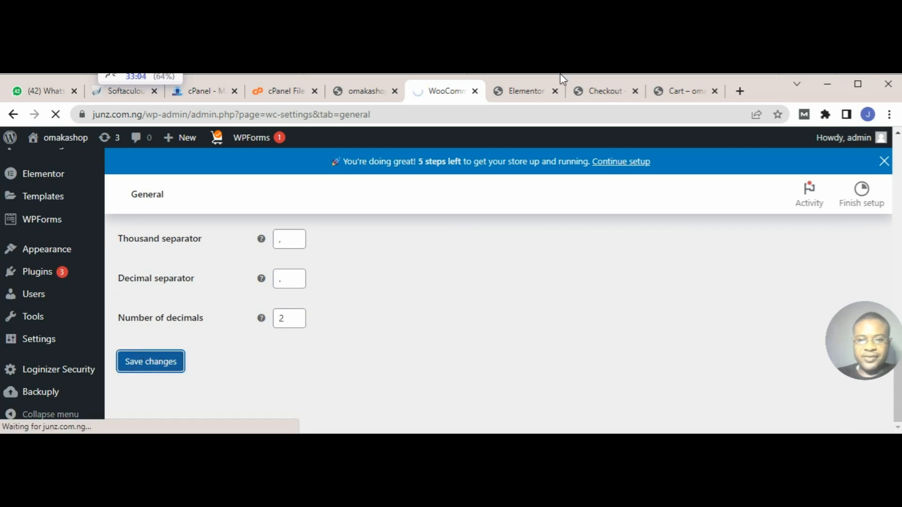
# Step: Return to the order payment page, close the Paystack payment window and reload the page
pyautogui.click(606, 92)
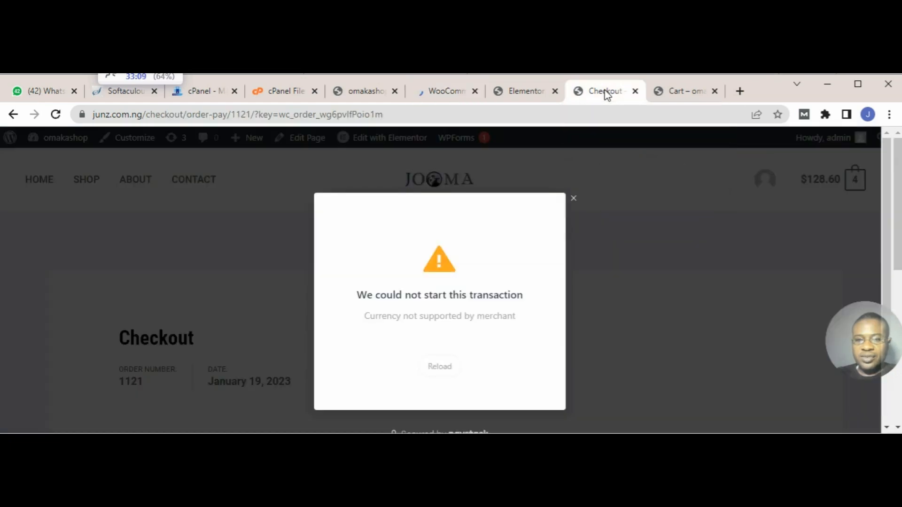
pyautogui.click(574, 200)
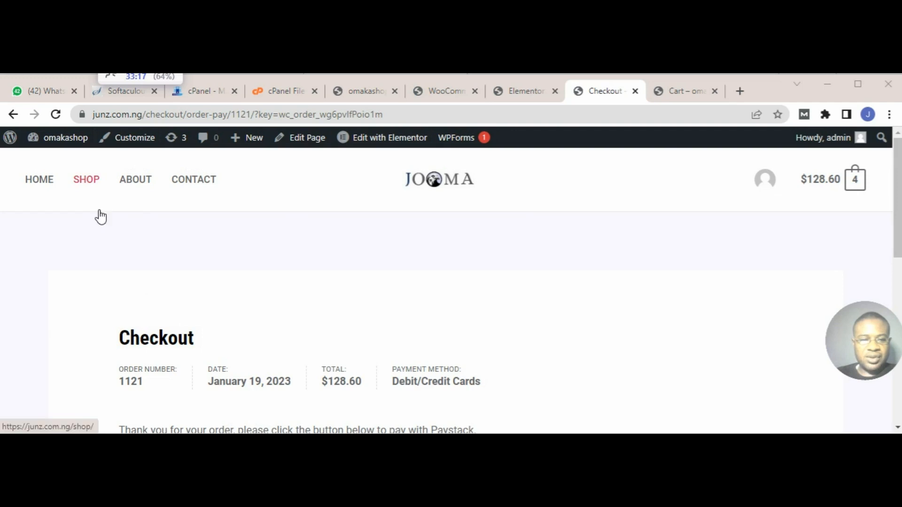
pyautogui.click(58, 117)
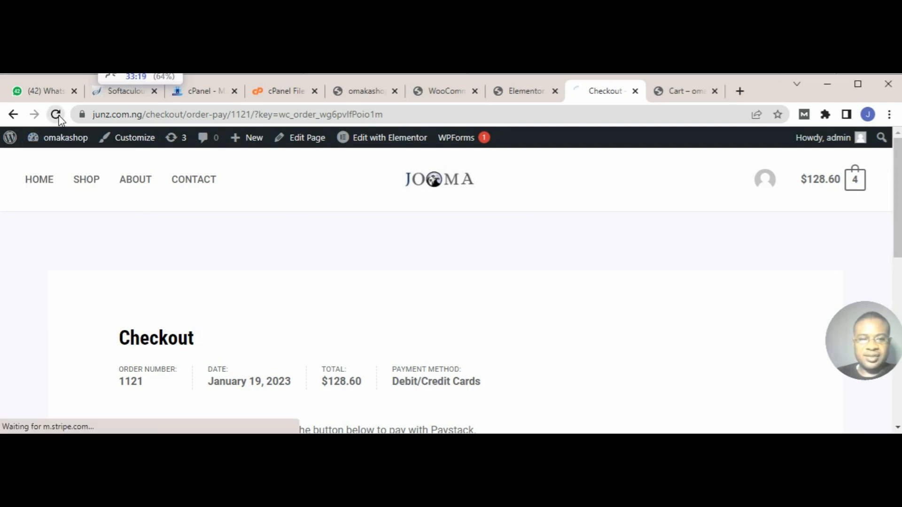